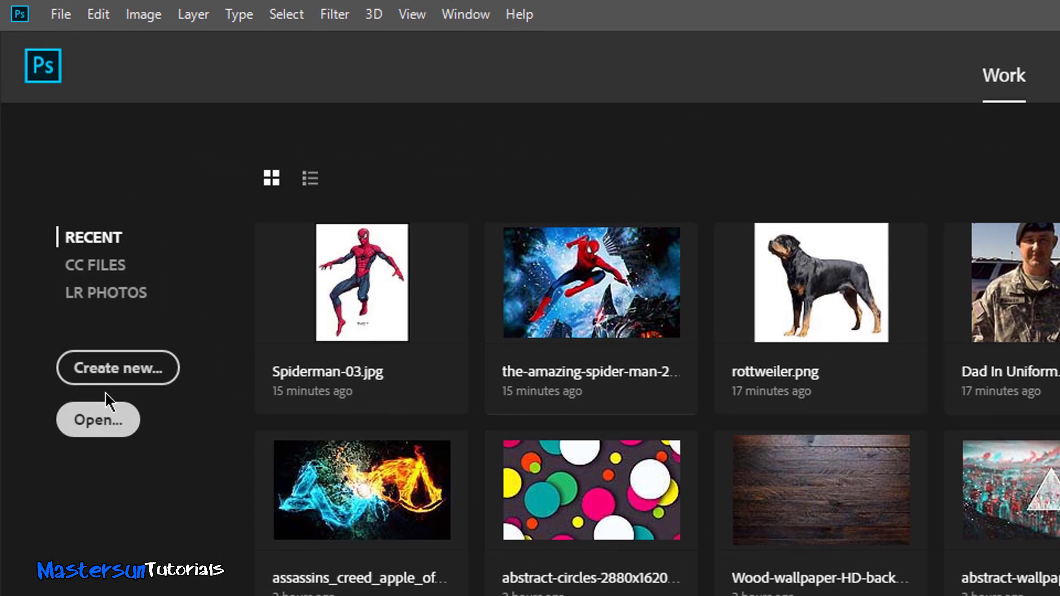
- Start a new document from the 4k Resolution preset, 3840 x 2160 pixels at 3840 pixels/inch
left_click(90, 271)
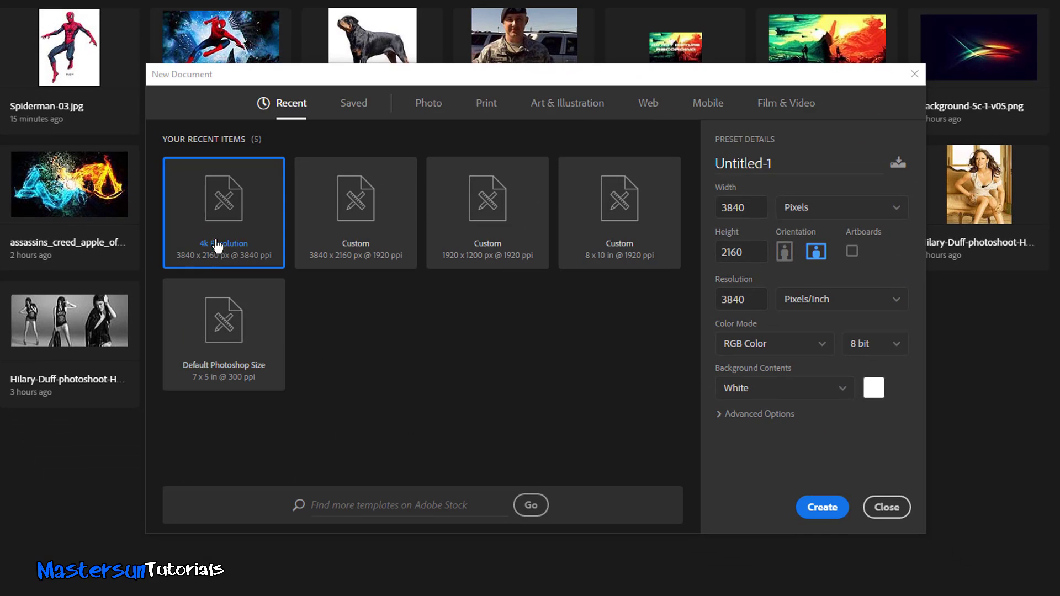
left_click(377, 245)
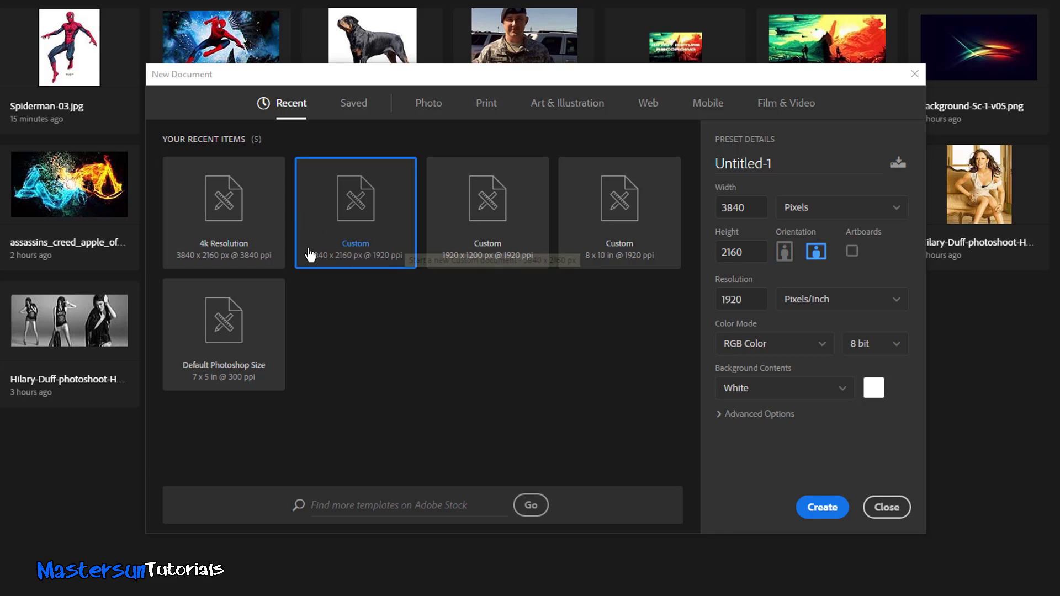
left_click(249, 205)
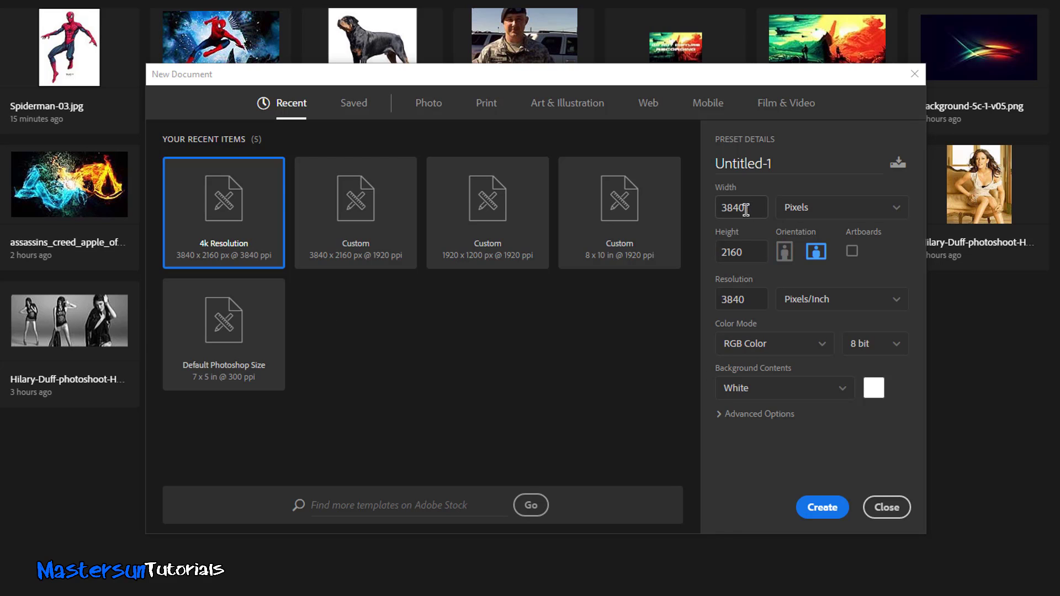
double_click(787, 164)
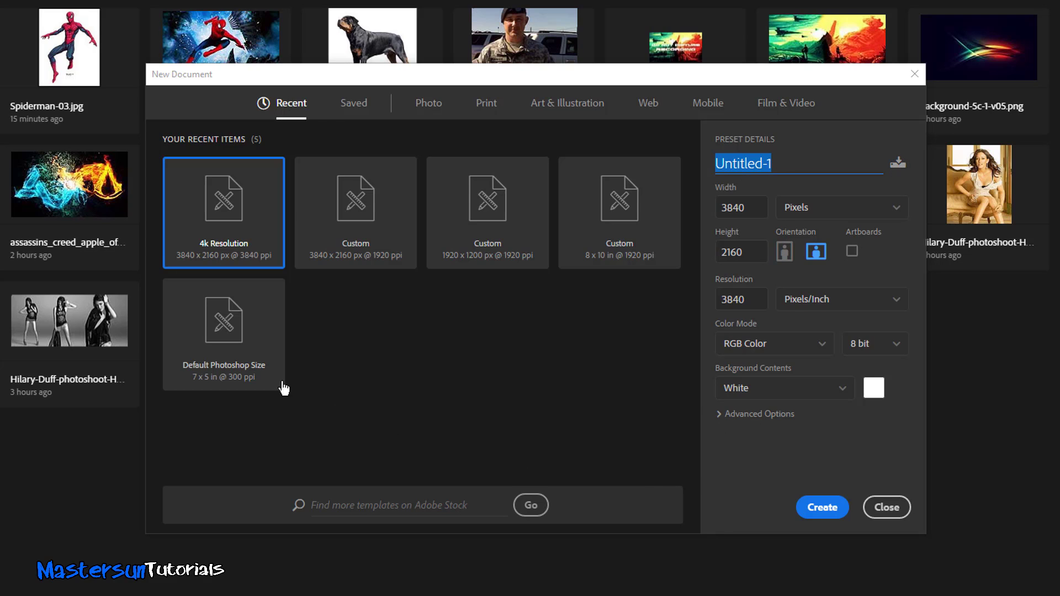
left_click(353, 105)
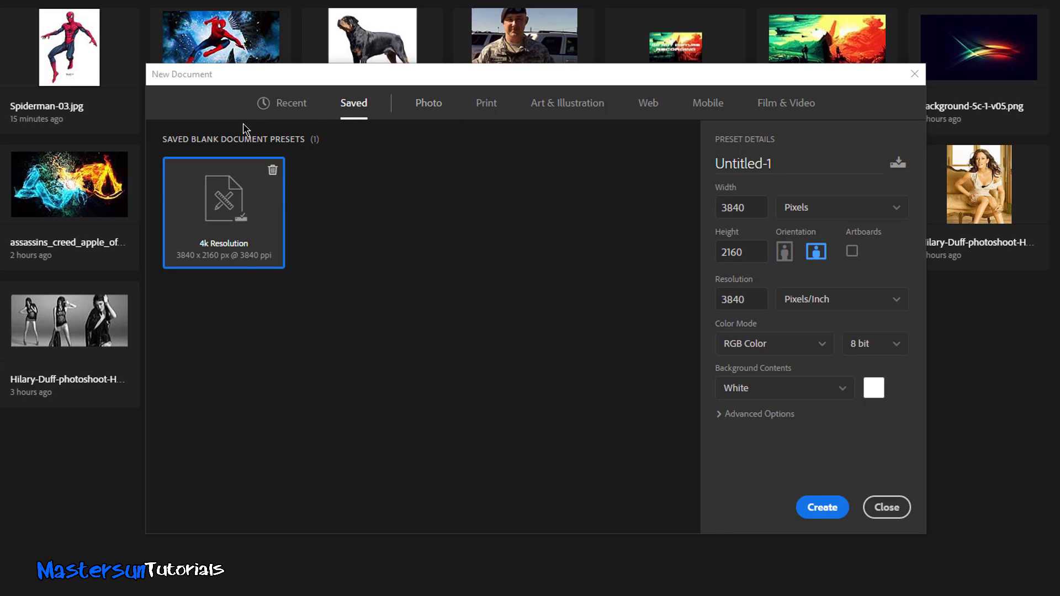
left_click(285, 105)
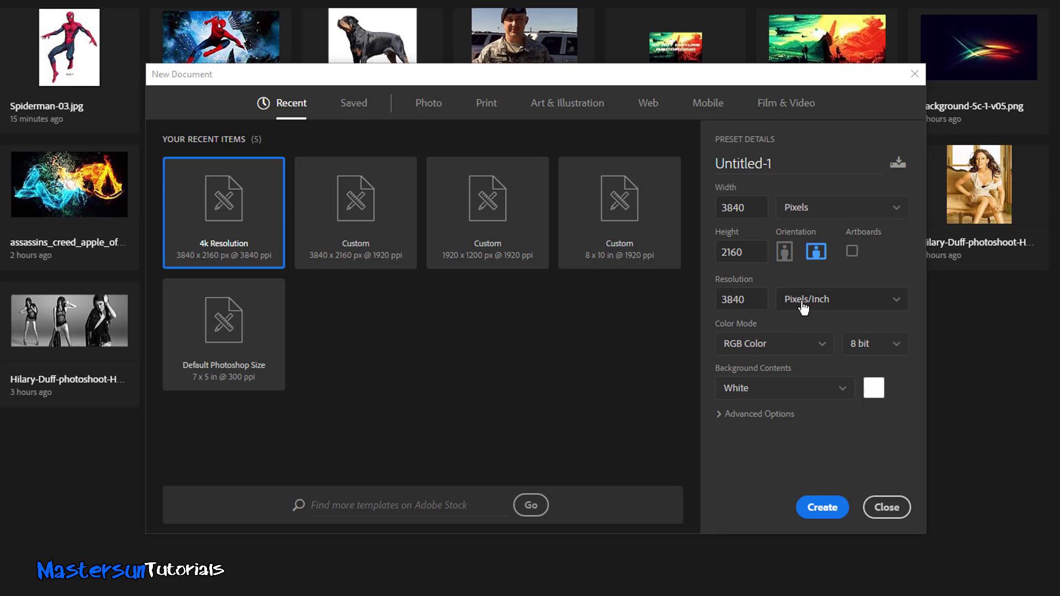
- Create the document with Pixels as the unit and White as the background contents
left_click(808, 219)
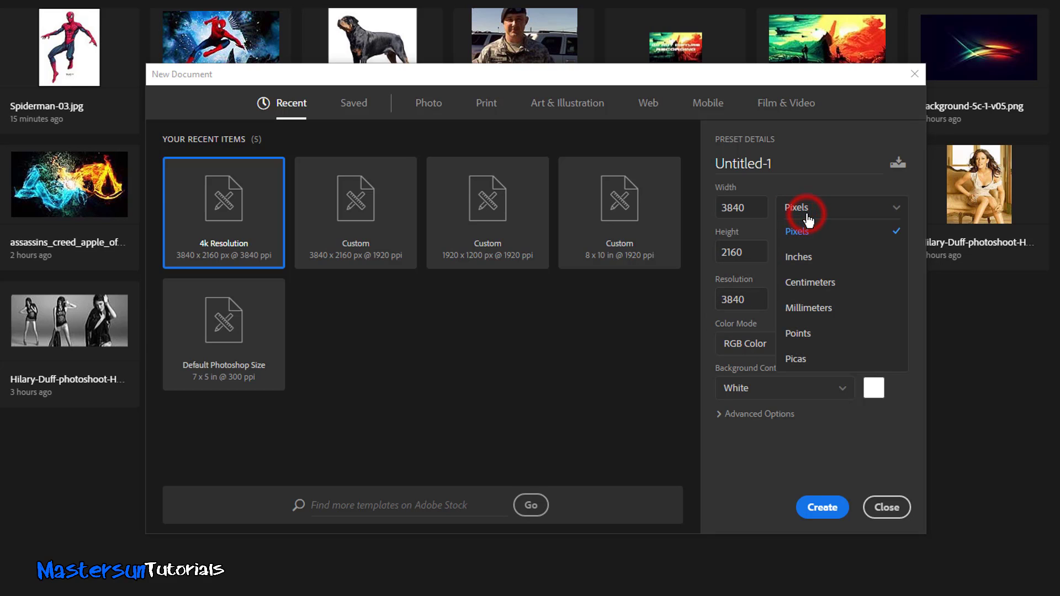
left_click(803, 213)
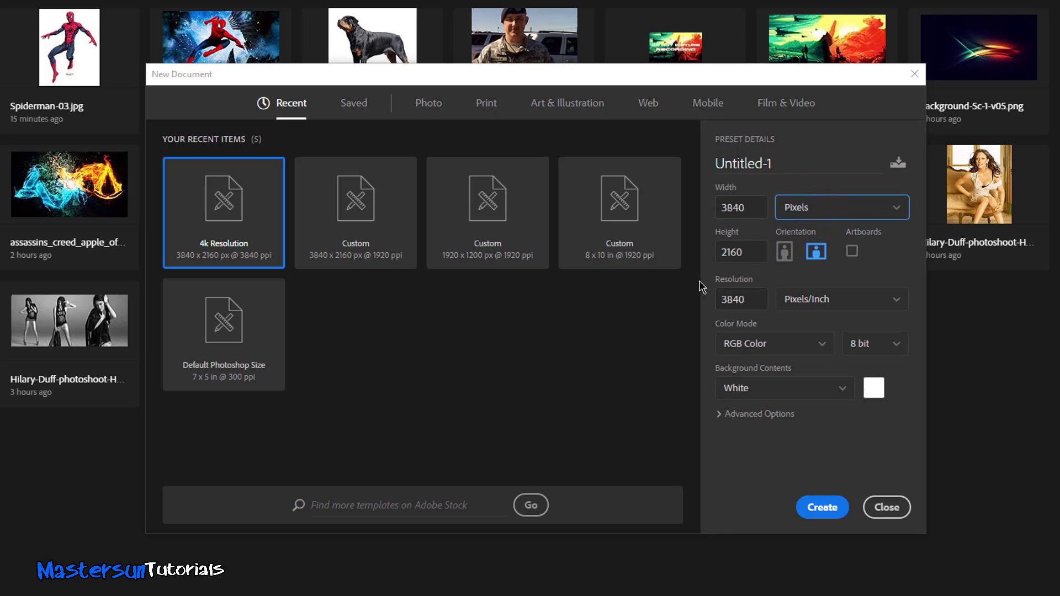
left_click(822, 209)
left_click(819, 208)
left_click(840, 390)
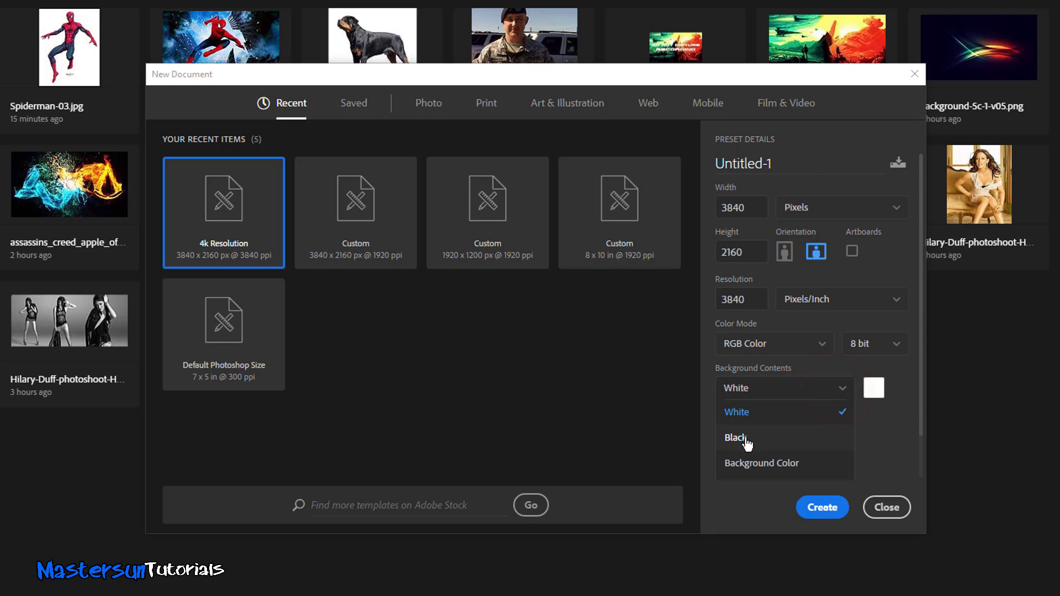
scroll(810, 469, "down", 2)
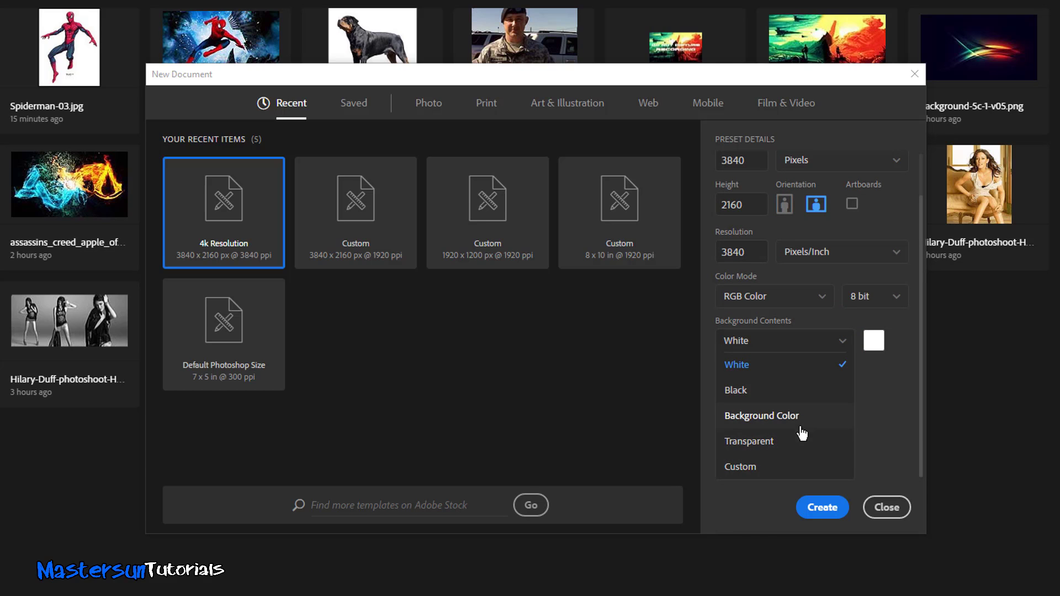
left_click(911, 449)
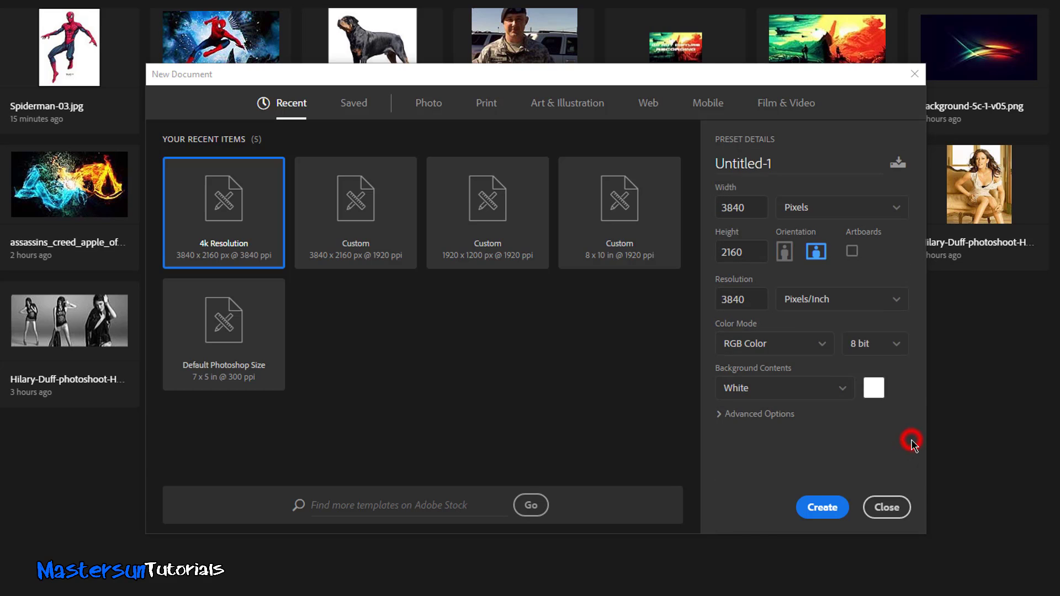
left_click(821, 507)
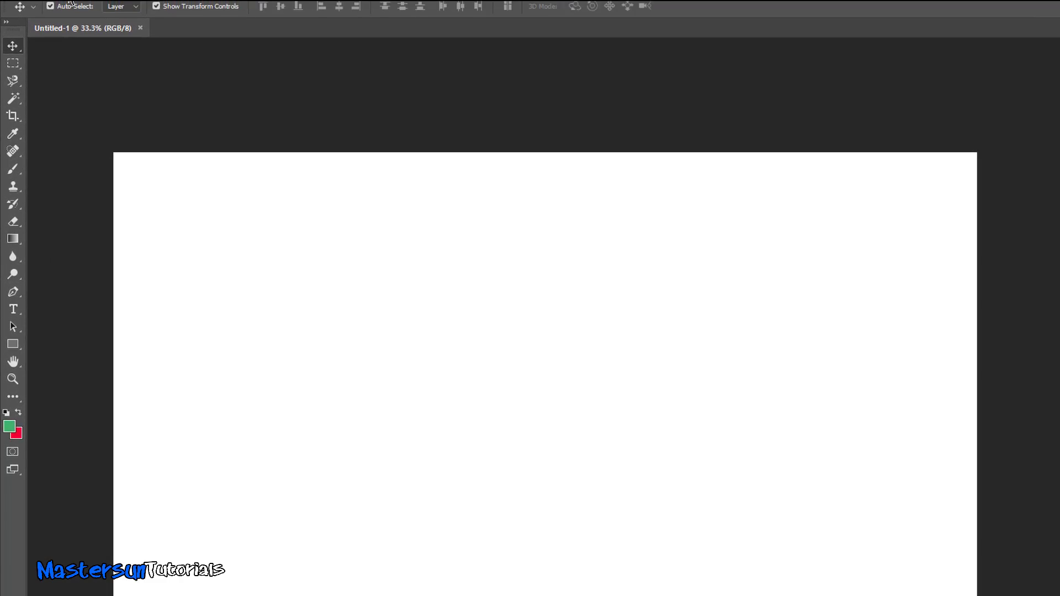
- Browse for an image to open in the Hilary Duff folder under Picture Files > Other Pictures
left_click(55, 13)
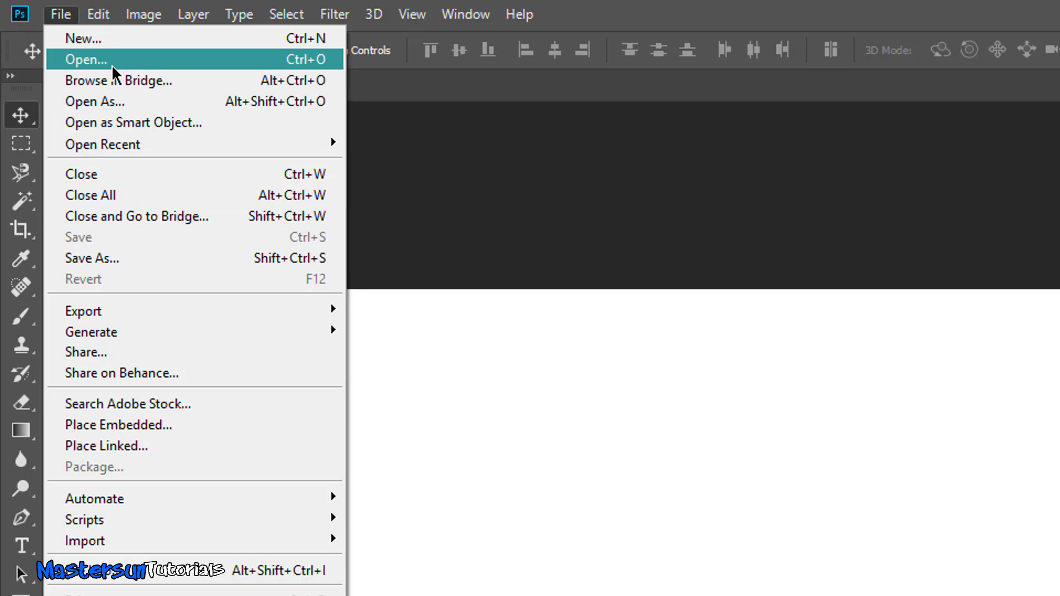
left_click(112, 65)
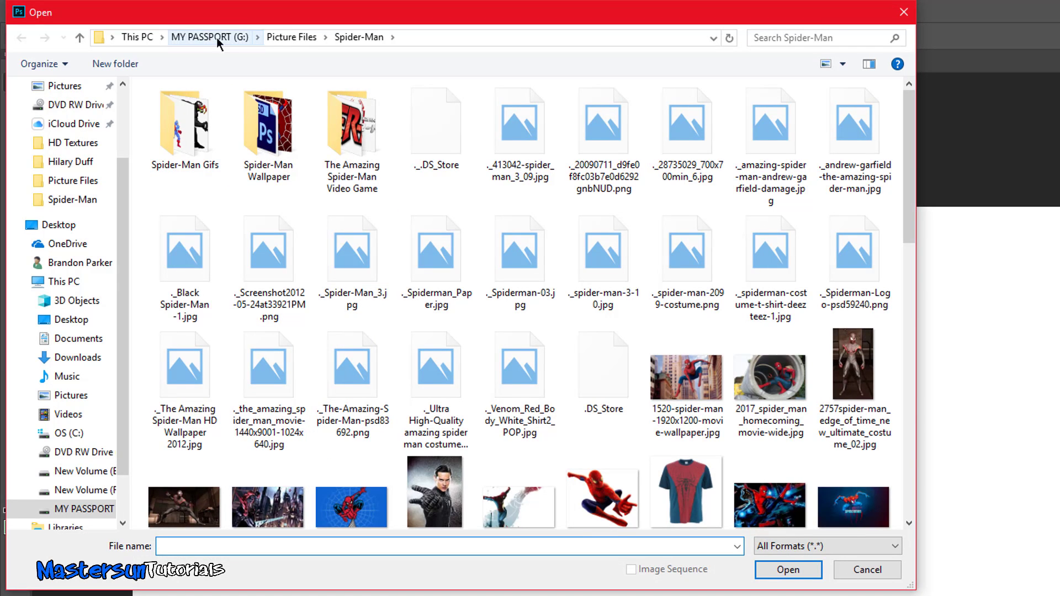
left_click(291, 37)
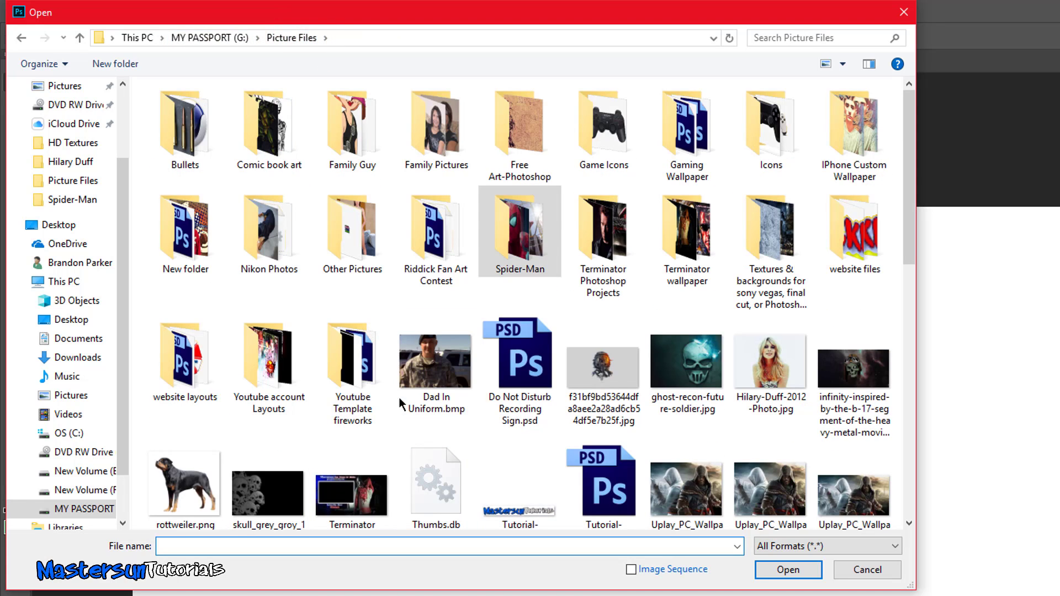
double_click(335, 263)
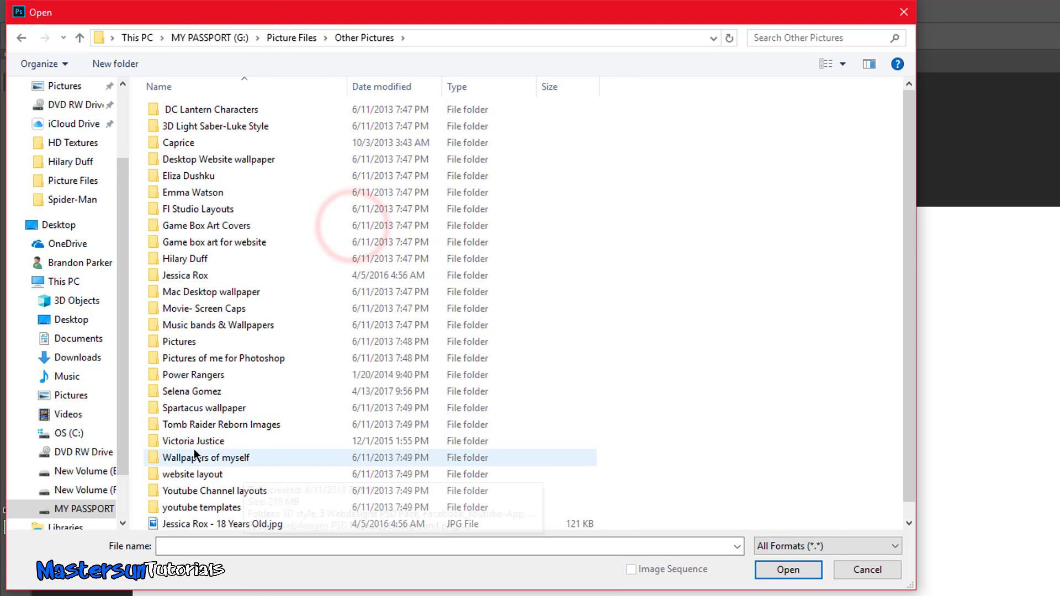
scroll(205, 358, "down", 1)
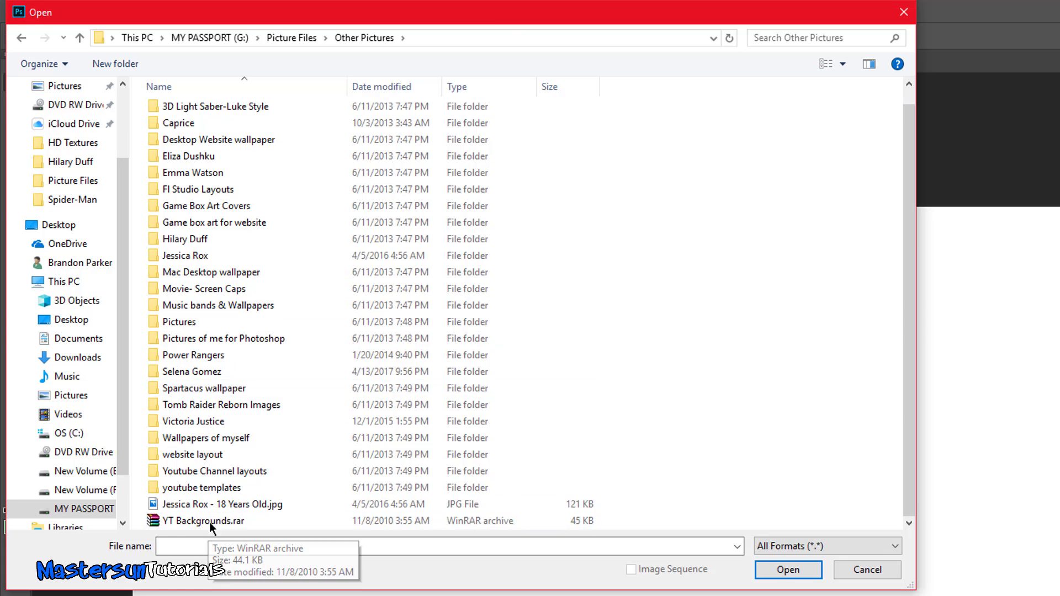
double_click(190, 238)
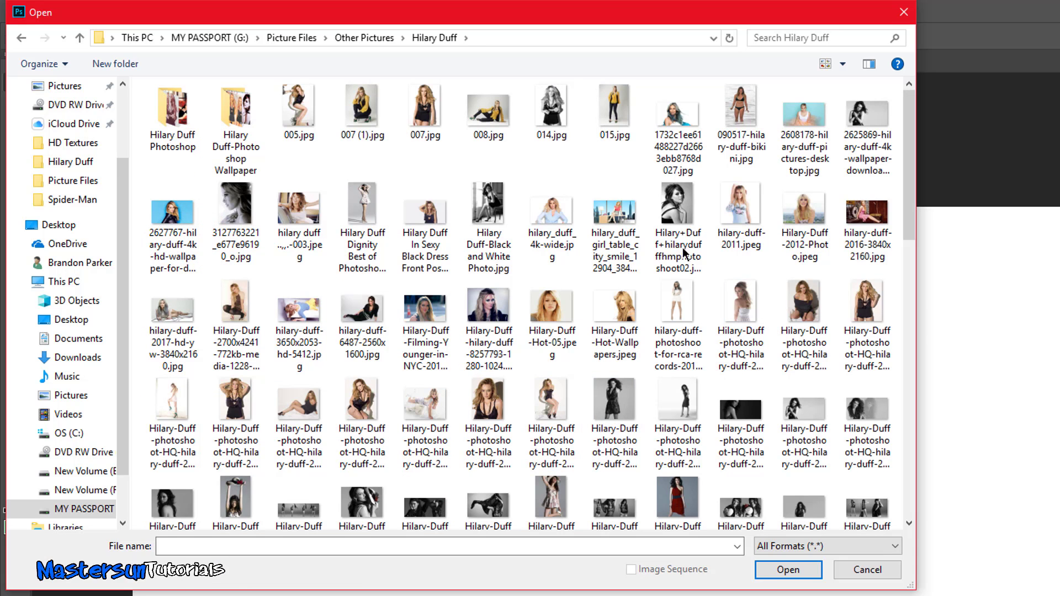
scroll(703, 362, "down", 6)
scroll(702, 362, "up", 6)
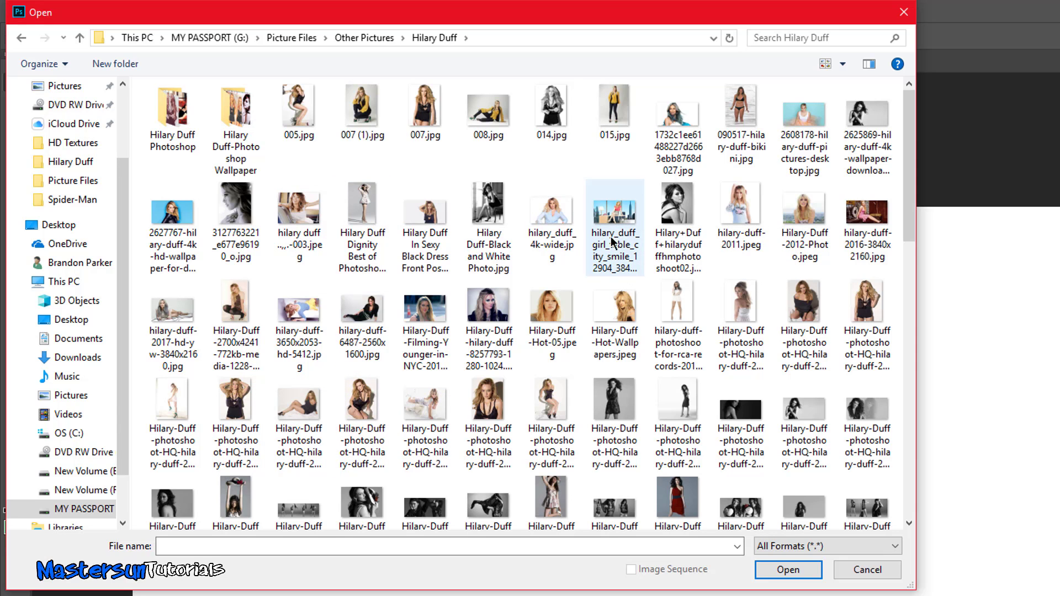
scroll(447, 402, "down", 4)
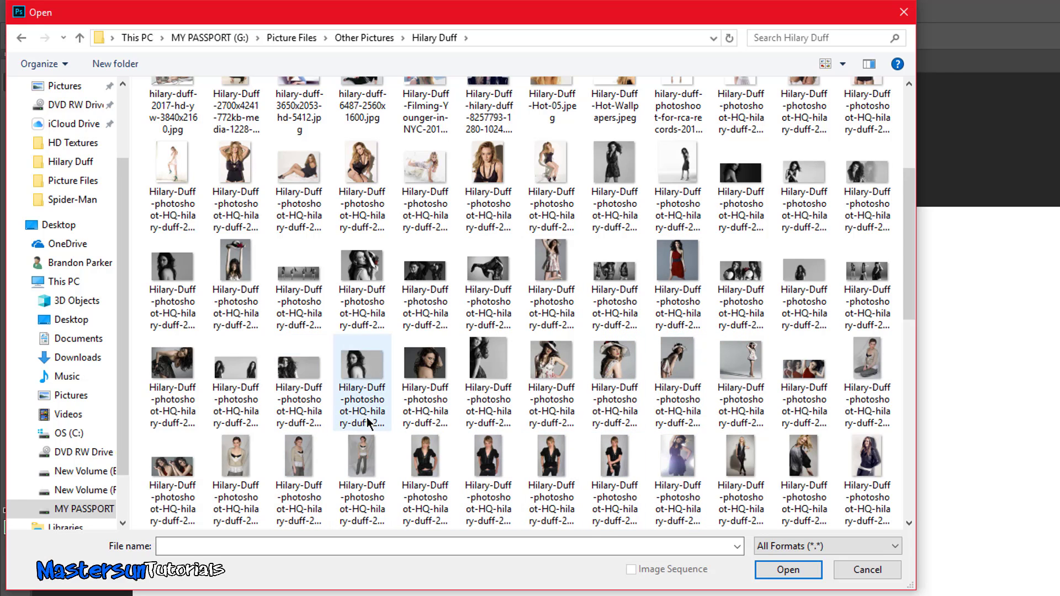
scroll(367, 425, "up", 3)
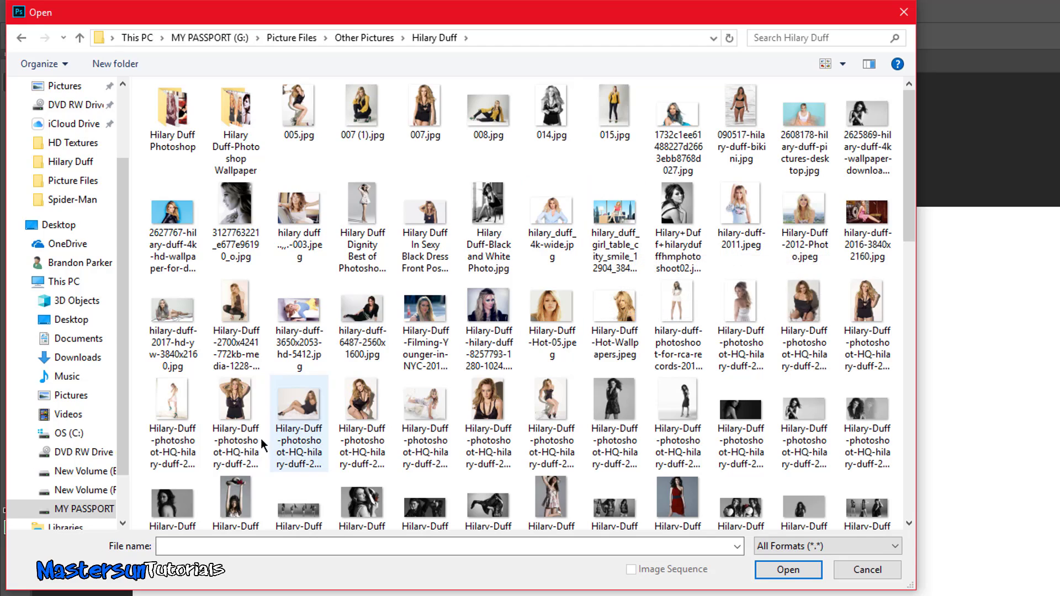
scroll(455, 428, "down", 10)
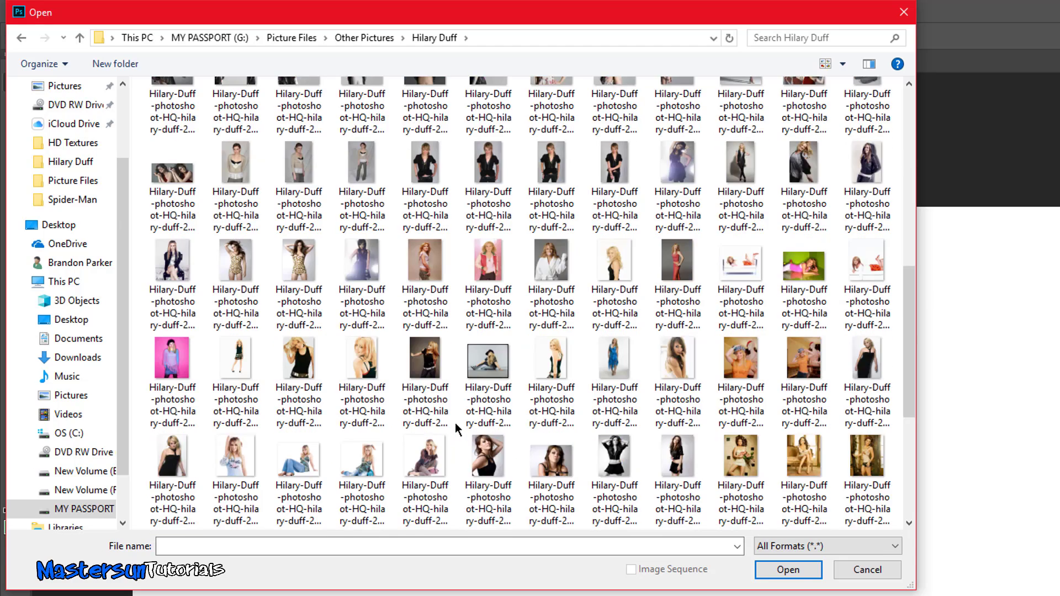
scroll(455, 422, "up", 1)
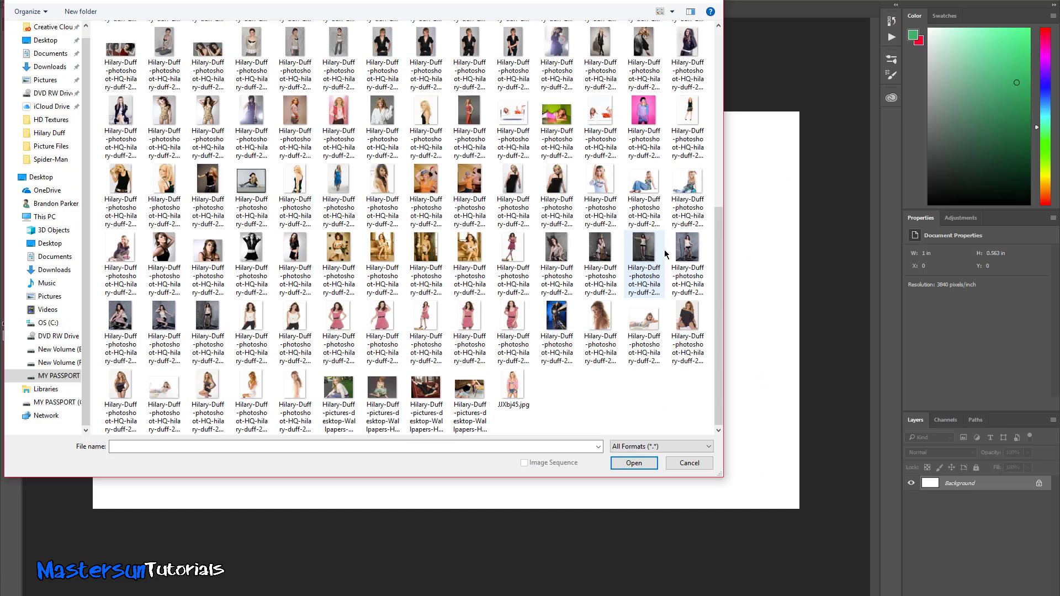
left_click(689, 253)
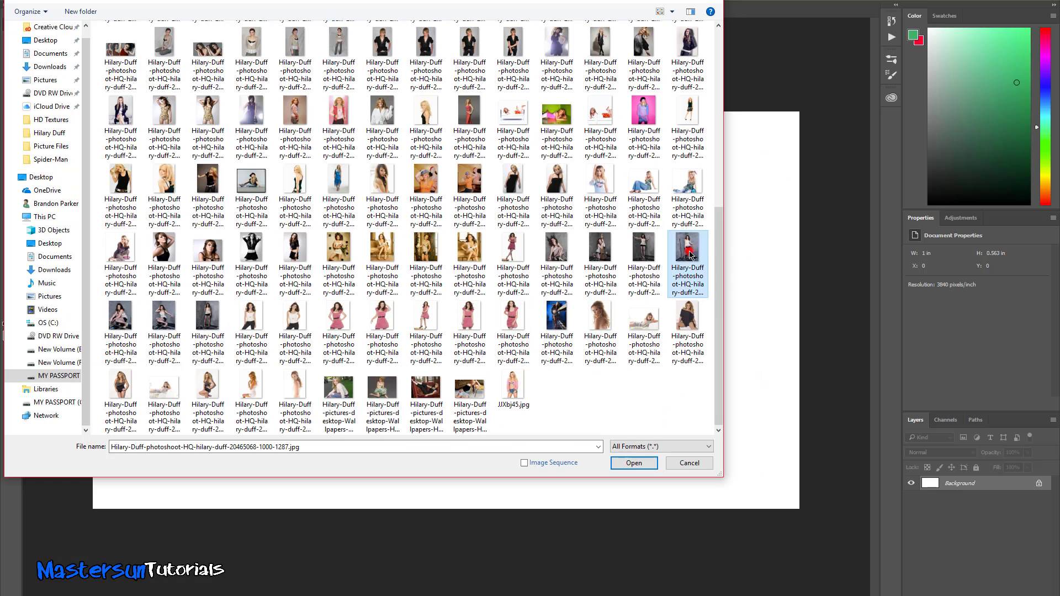
left_click(633, 463)
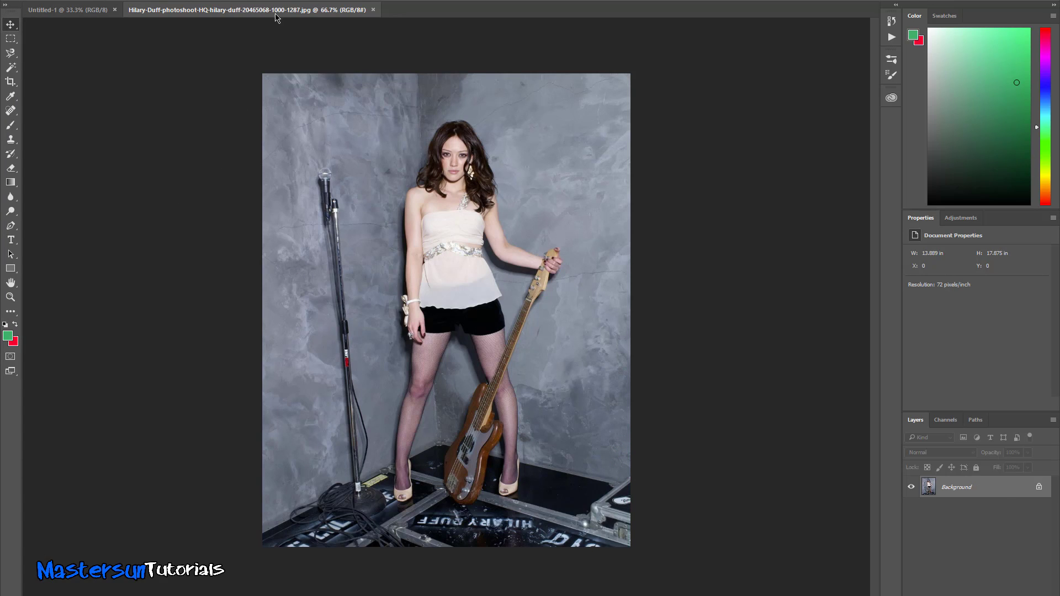
- Float the photo's window, copy the photo into the Untitled-1 document as a layer and close the original photo
left_click_drag(275, 17, 420, 58)
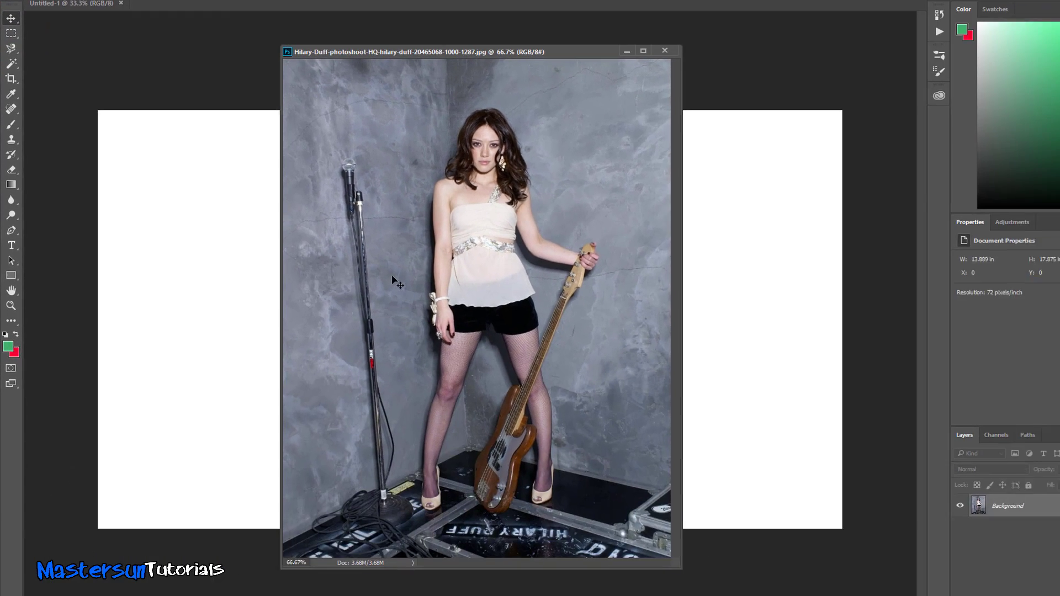
left_click_drag(594, 470, 319, 548)
left_click_drag(204, 303, 204, 302)
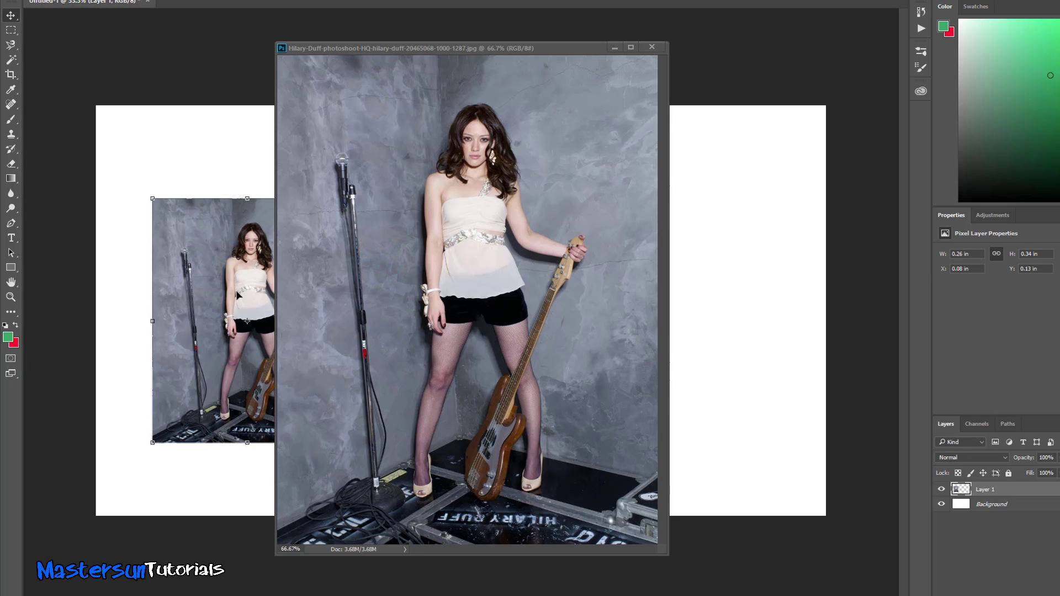
left_click(653, 52)
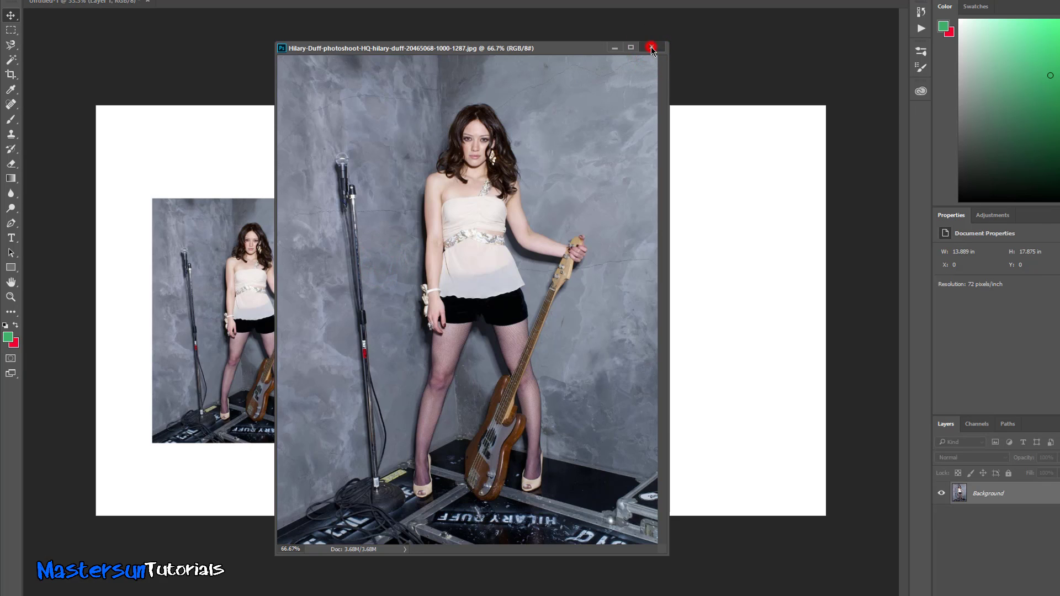
left_click(651, 48)
- Move the photo layer near the middle of the canvas and scale it to the full canvas height, about 0.44 x 0.56 in
left_click_drag(228, 284, 415, 264)
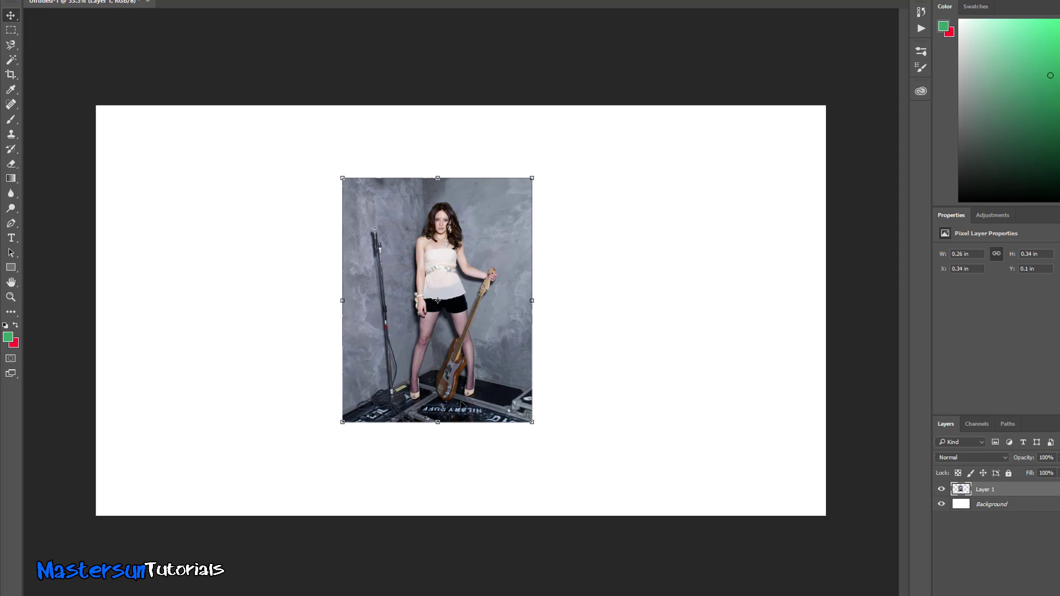
left_click_drag(342, 178, 290, 105)
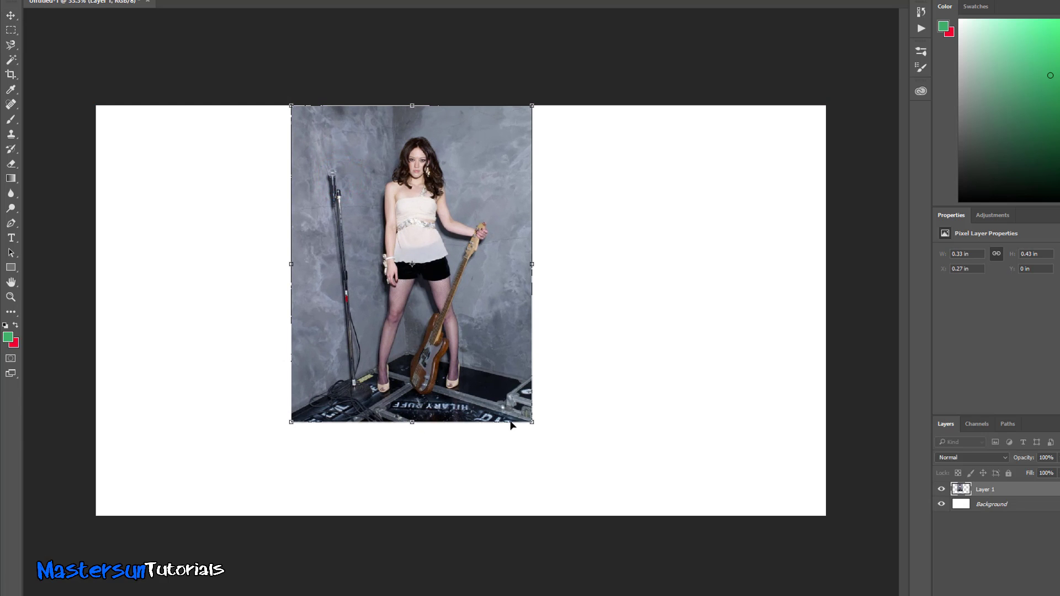
left_click_drag(529, 421, 605, 515)
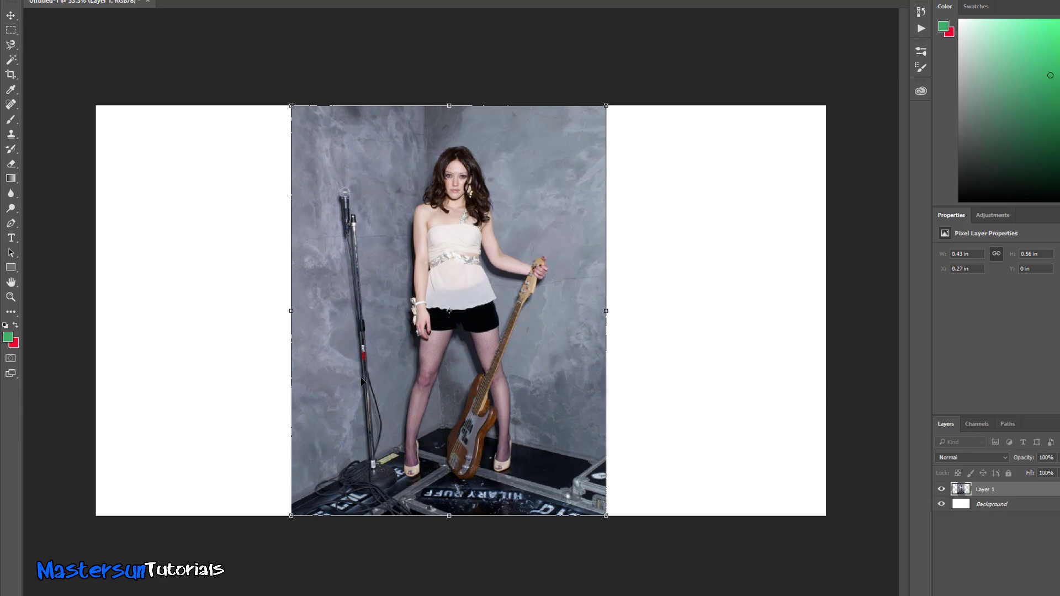
left_click_drag(606, 311, 608, 310)
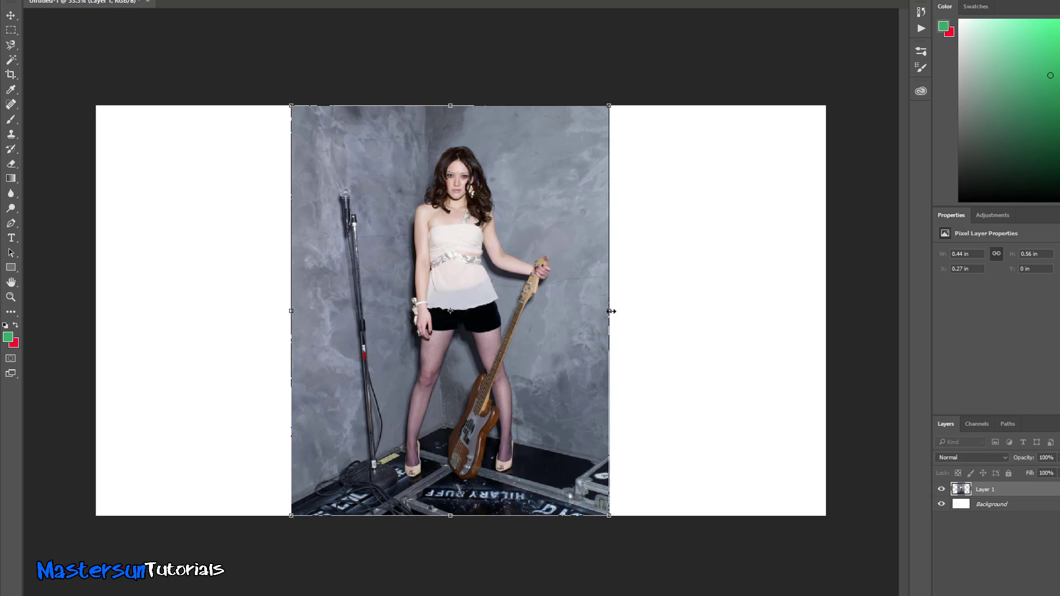
left_click_drag(611, 311, 612, 311)
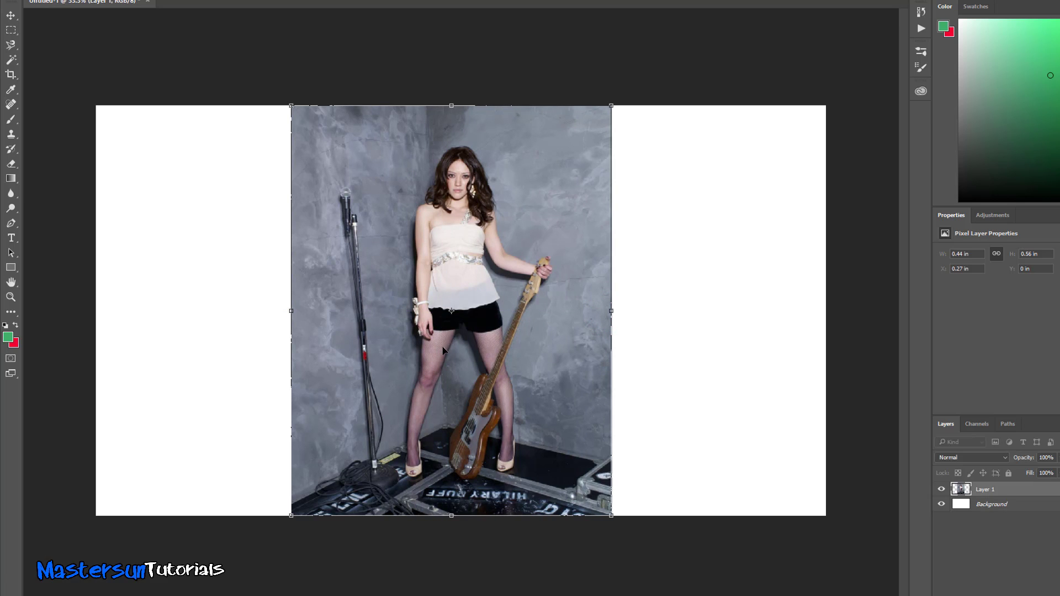
key("Return")
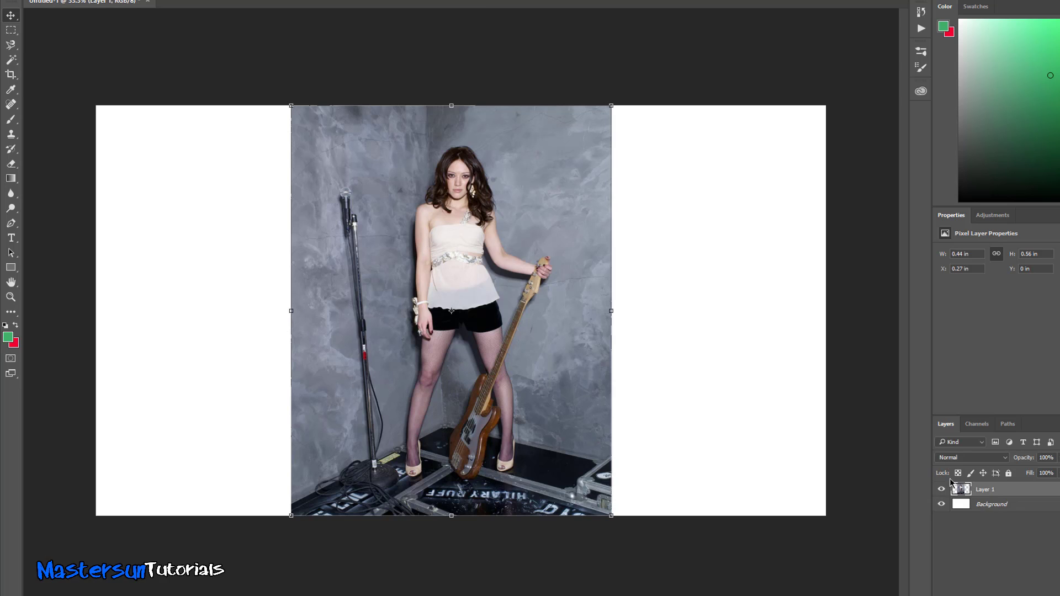
- Duplicate the photo layer Layer 1 within the Untitled-1 document as Layer 1 copy
right_click(960, 493)
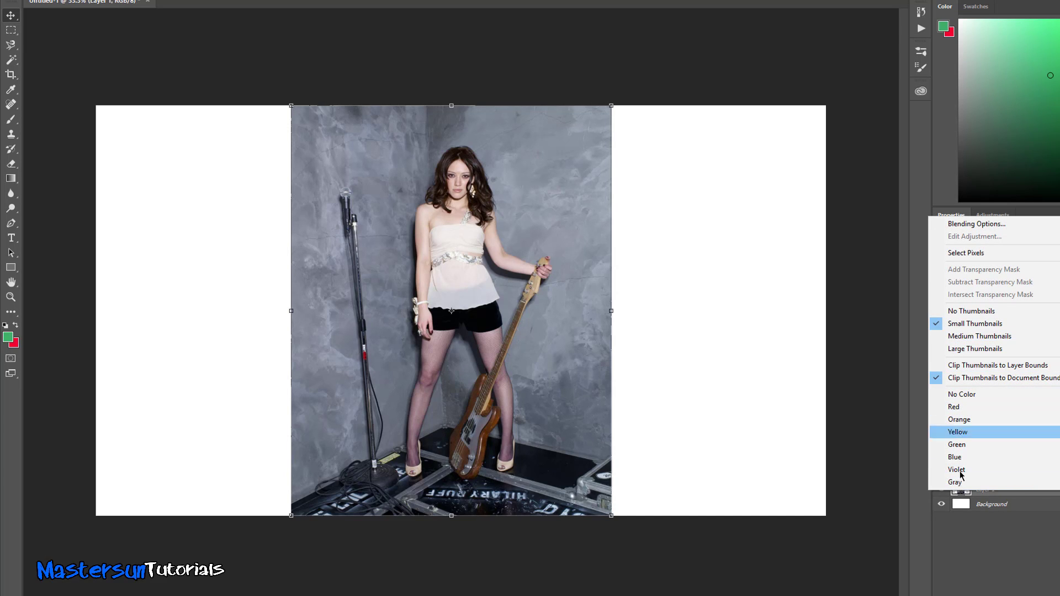
left_click(959, 495)
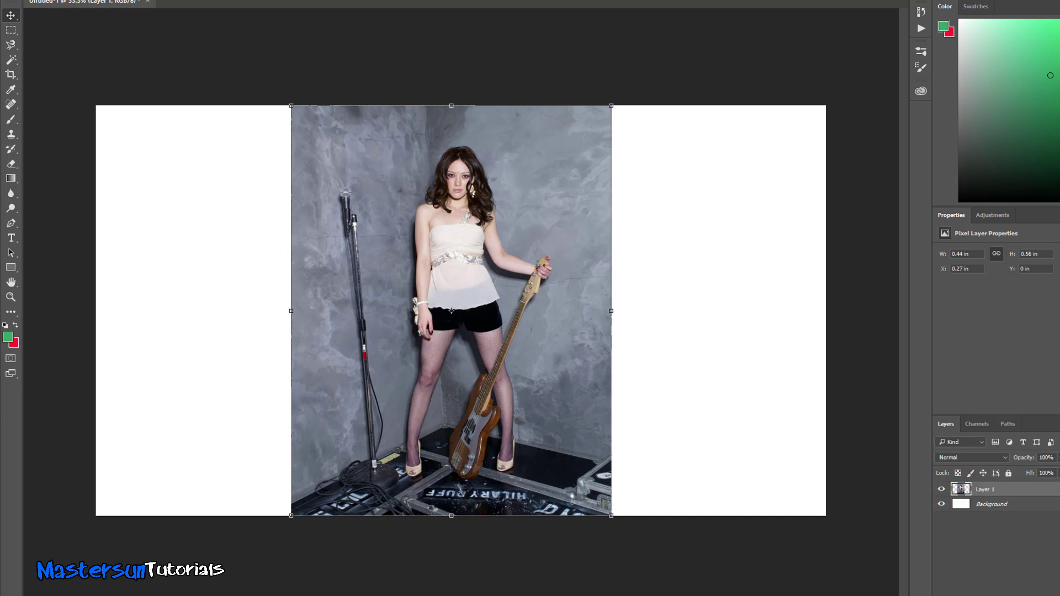
left_click(49, 0)
mouse_move(73, 0)
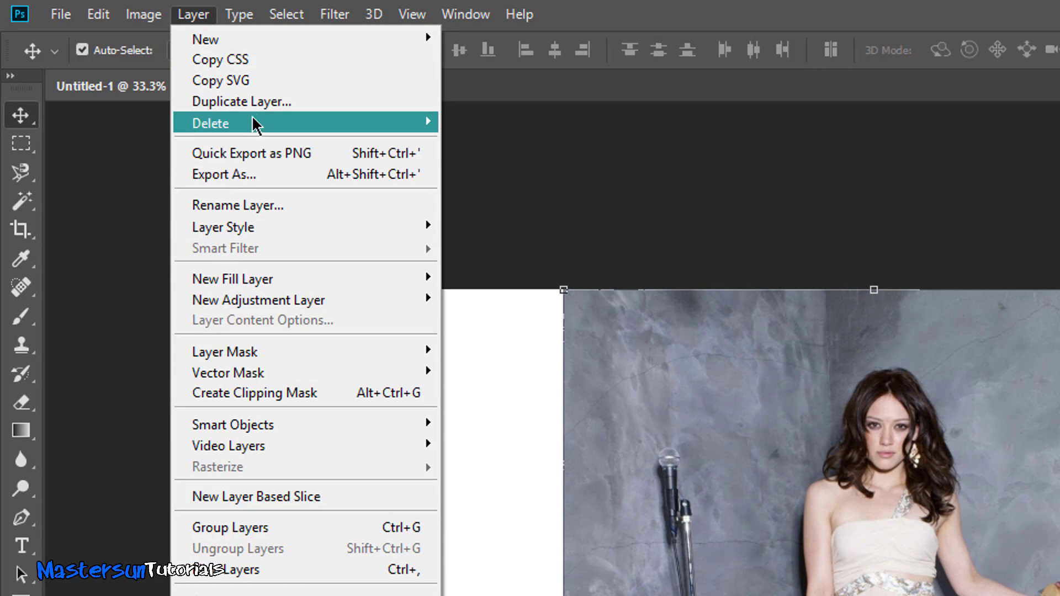
left_click(253, 101)
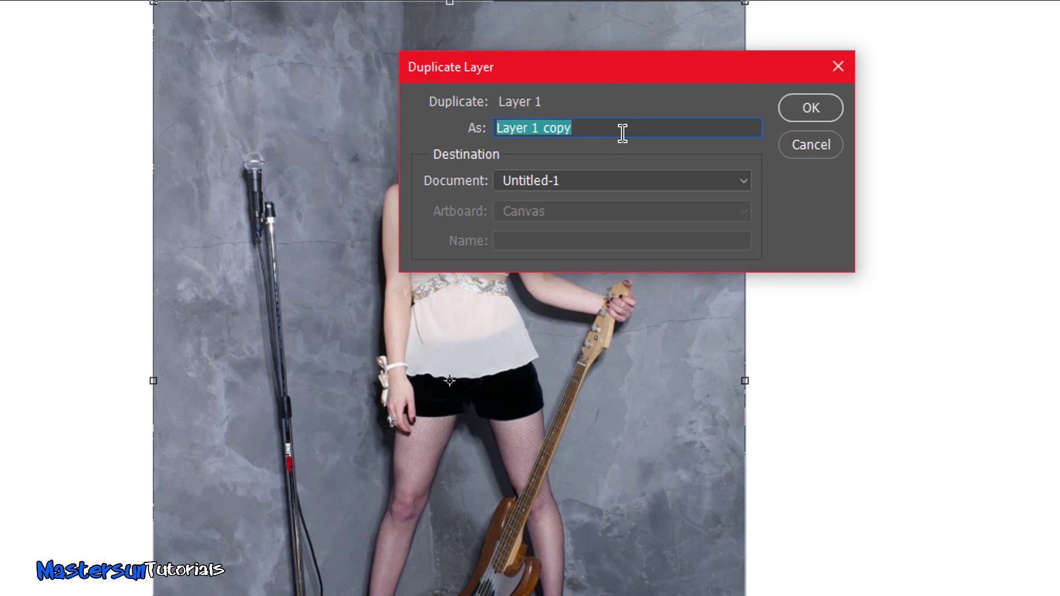
left_click(807, 110)
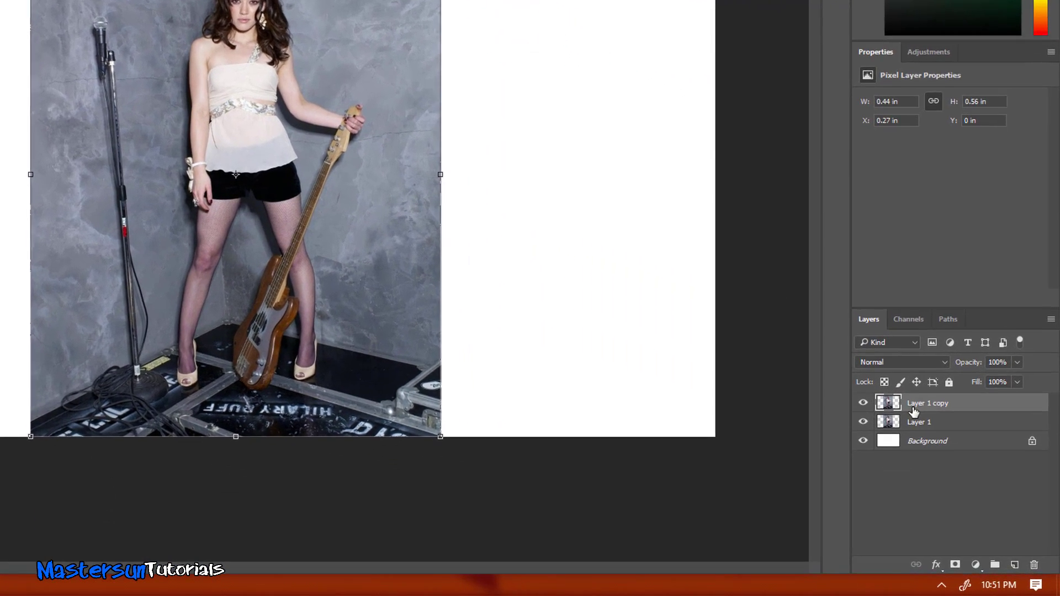
- Try Layer 1 copy below Layer 1, return it to the top of the stack, and hide the original Layer 1
left_click_drag(923, 417, 922, 441)
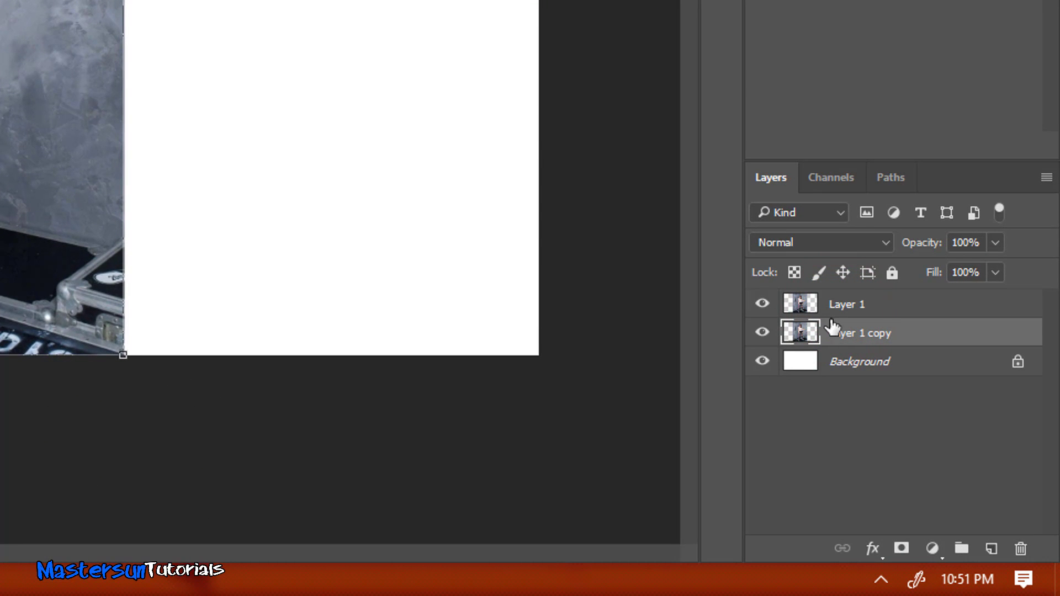
left_click_drag(832, 334, 837, 296)
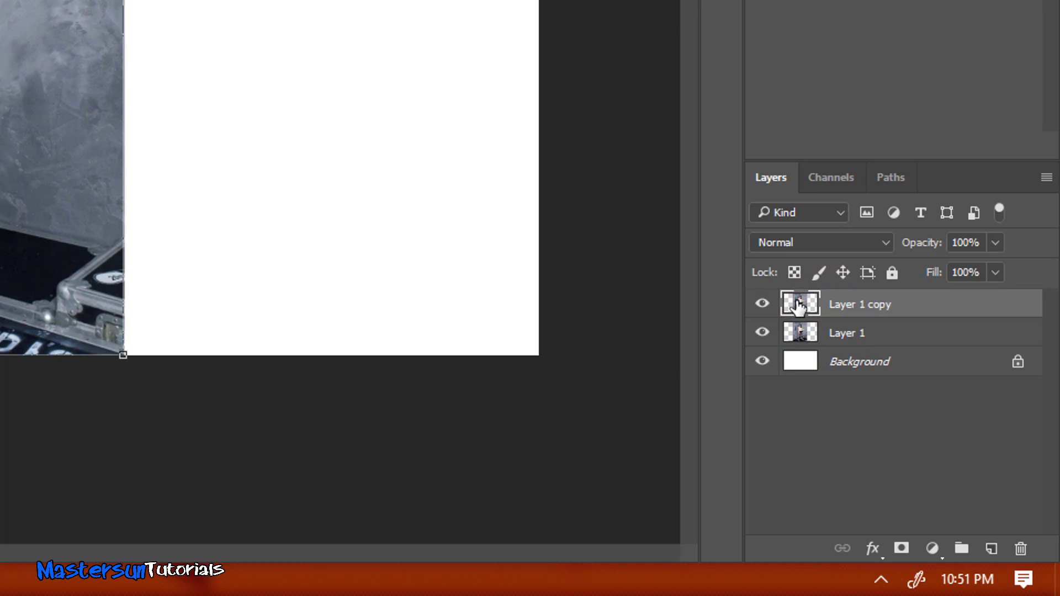
left_click(762, 332)
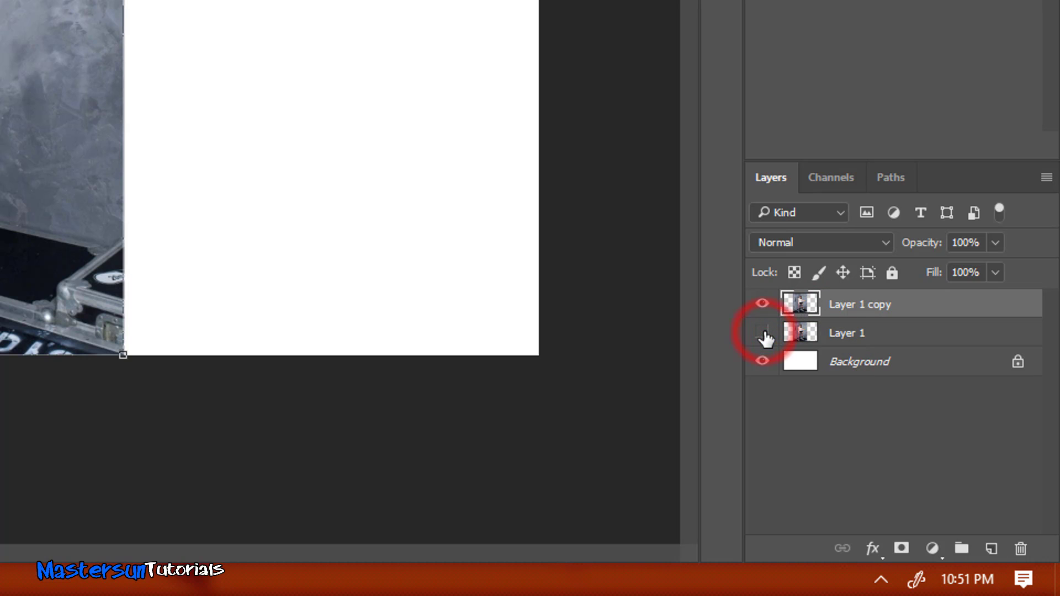
left_click(808, 305)
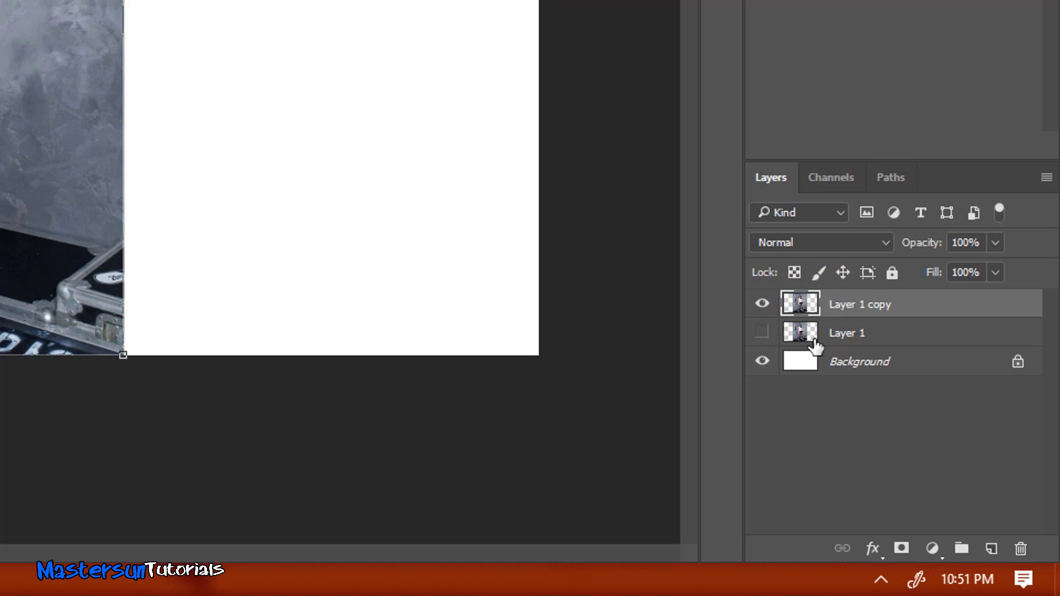
left_click(759, 330)
left_click(762, 333)
left_click(800, 303, "ctrl")
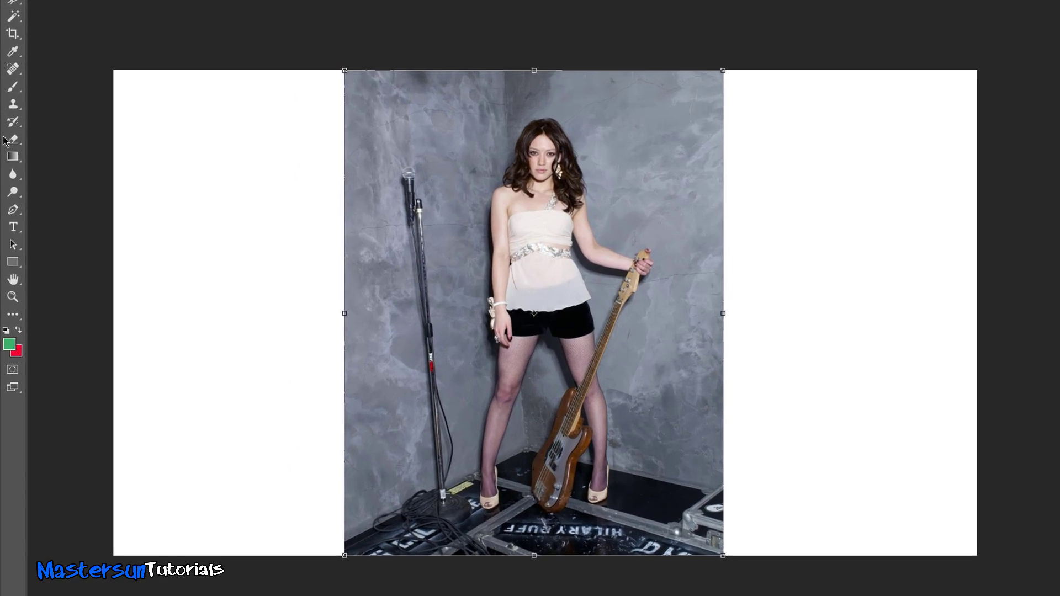
left_click(14, 226)
left_click(21, 159)
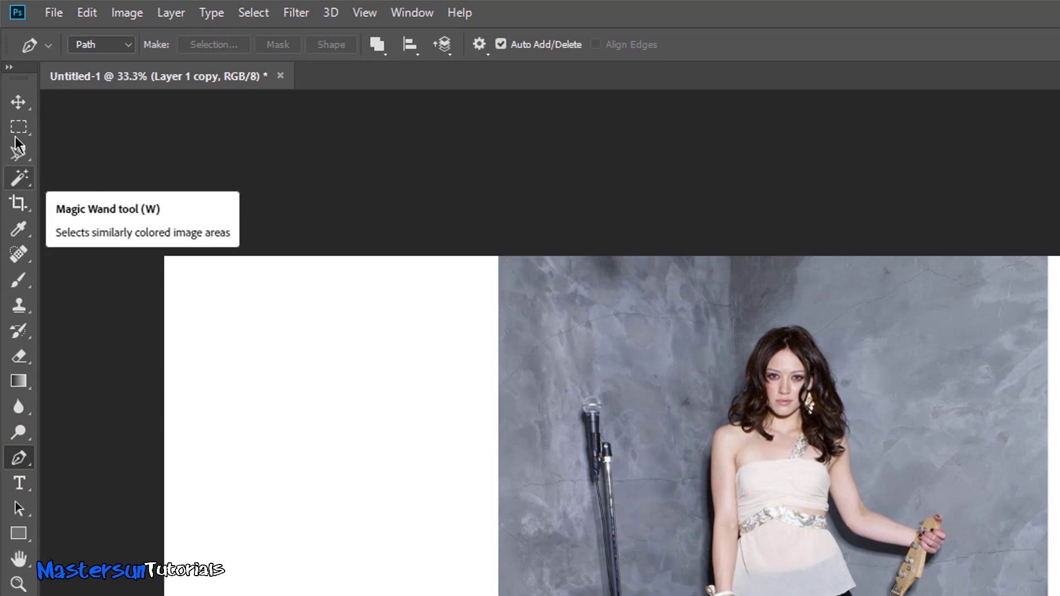
left_click(17, 230)
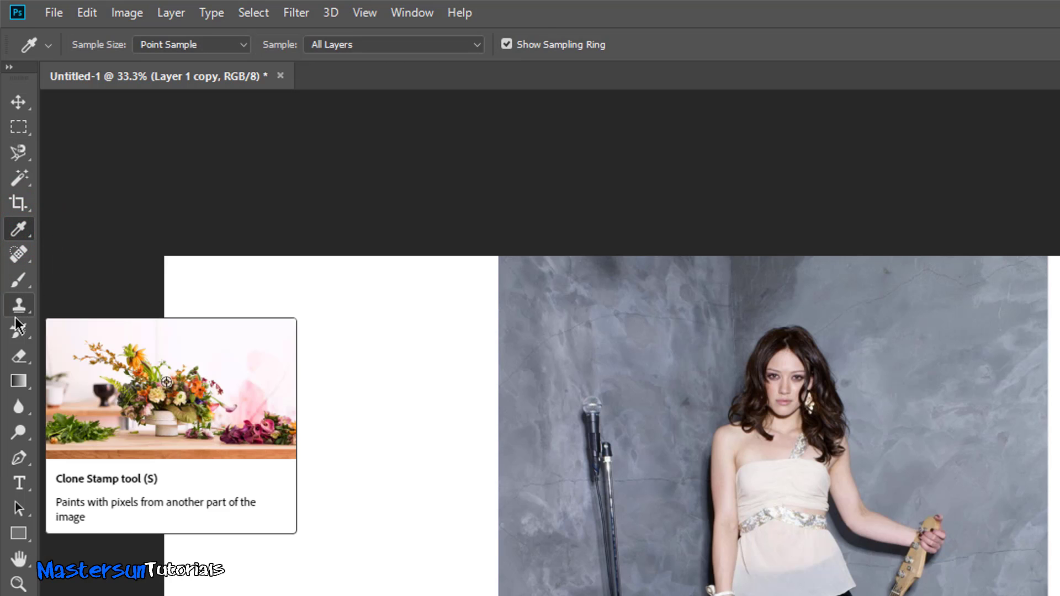
- Try selecting the wall around the microphone stand on Layer 1 copy with the Quick Selection tool, extending it towards the shorts
left_click(11, 180)
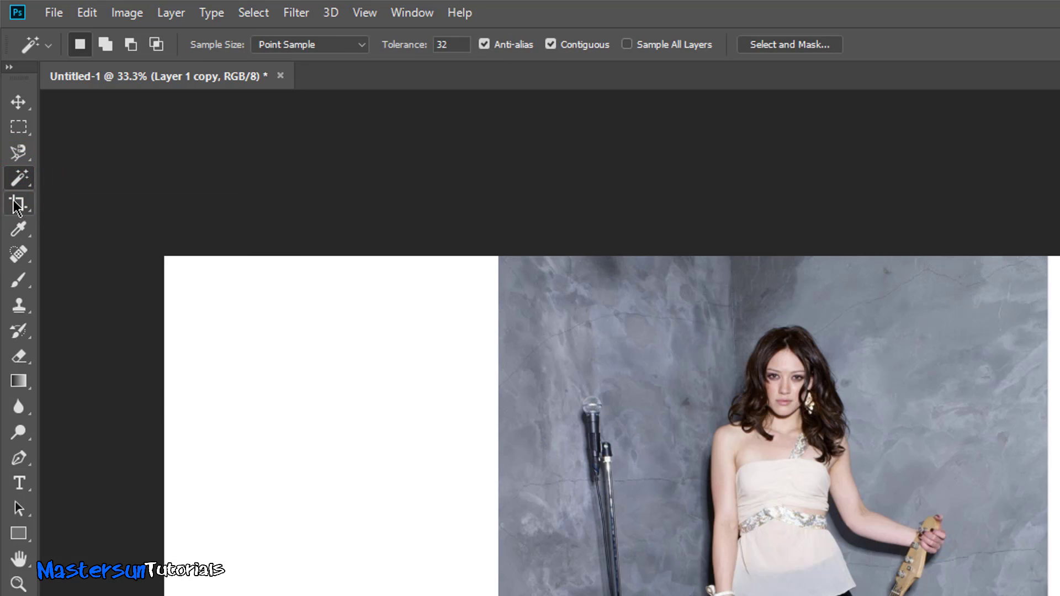
right_click(19, 178)
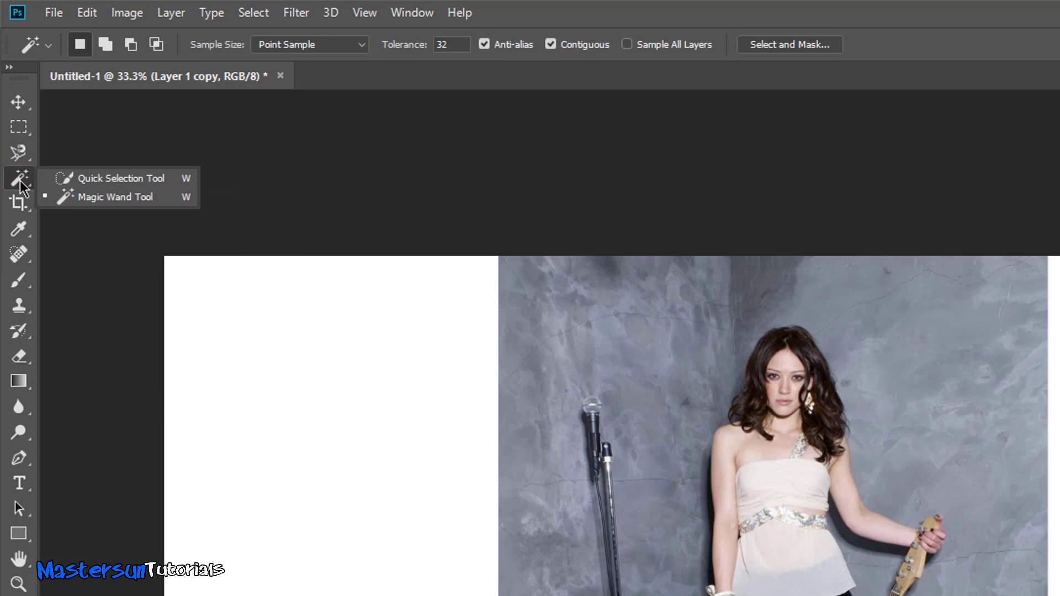
left_click(96, 180)
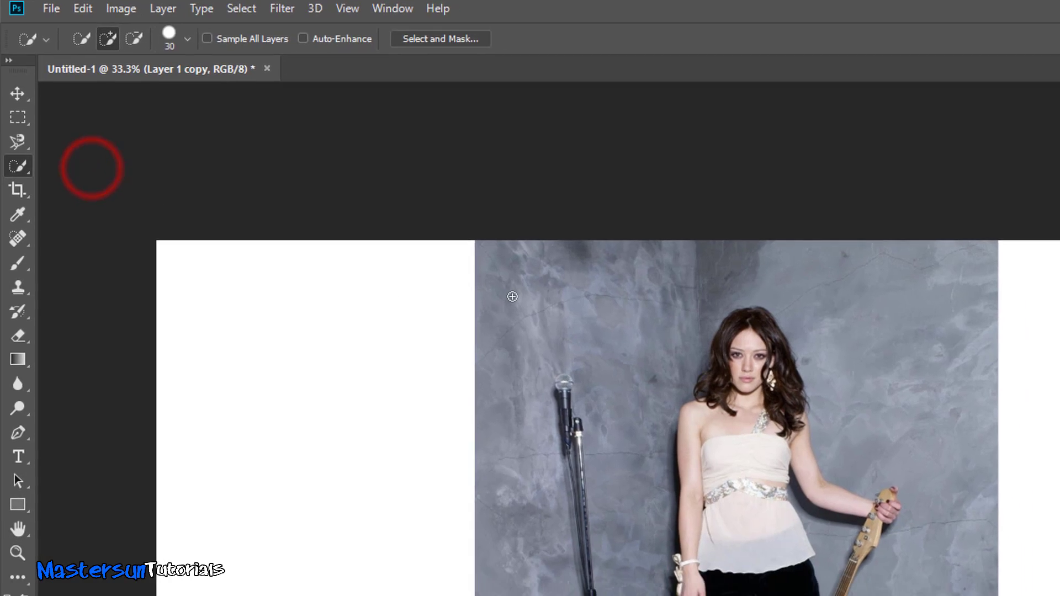
left_click(534, 315)
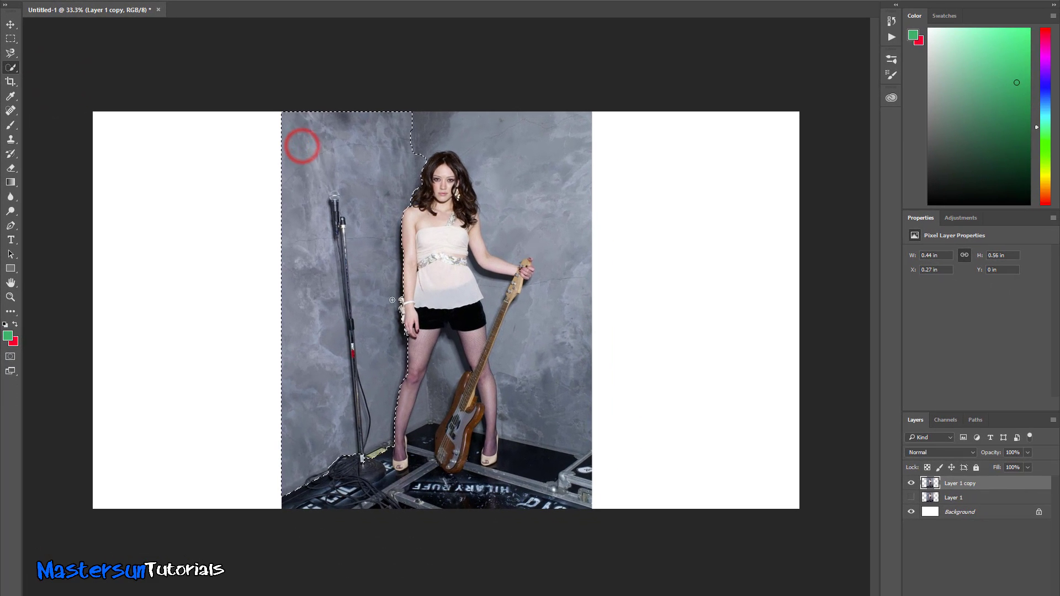
left_click_drag(392, 299, 458, 343)
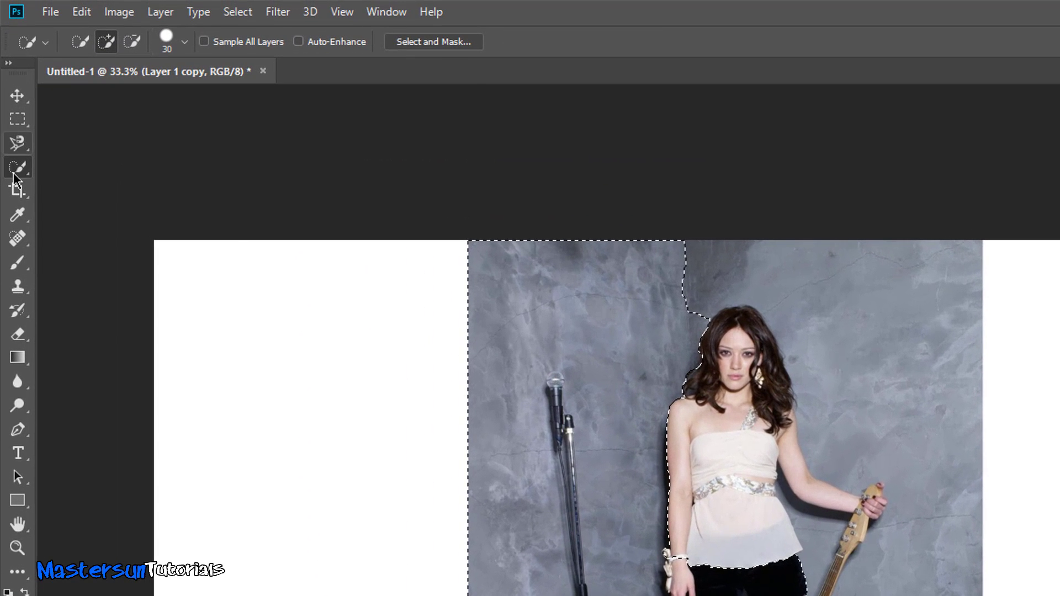
- Replace the quick selection with a Magic Wand selection of the wall around the microphone stand, using Add to selection
right_click(11, 69)
left_click(105, 184)
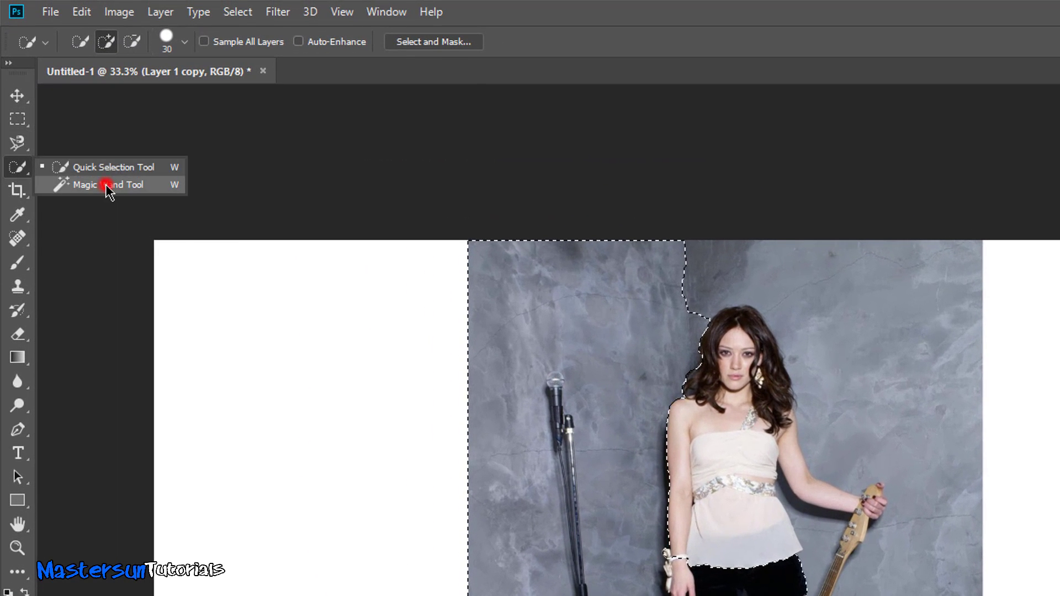
left_click(522, 381)
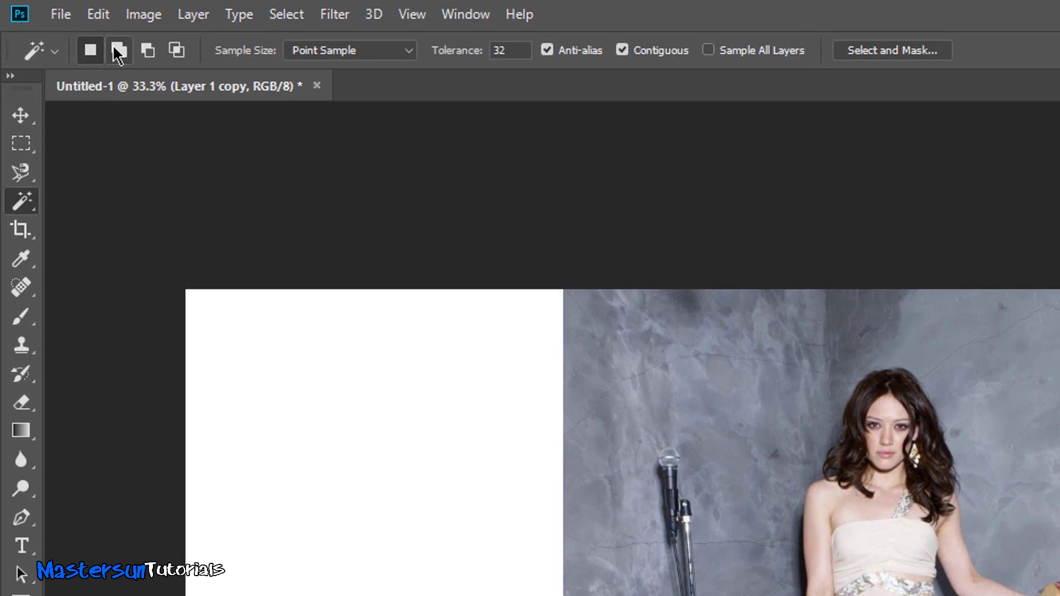
left_click(99, 41)
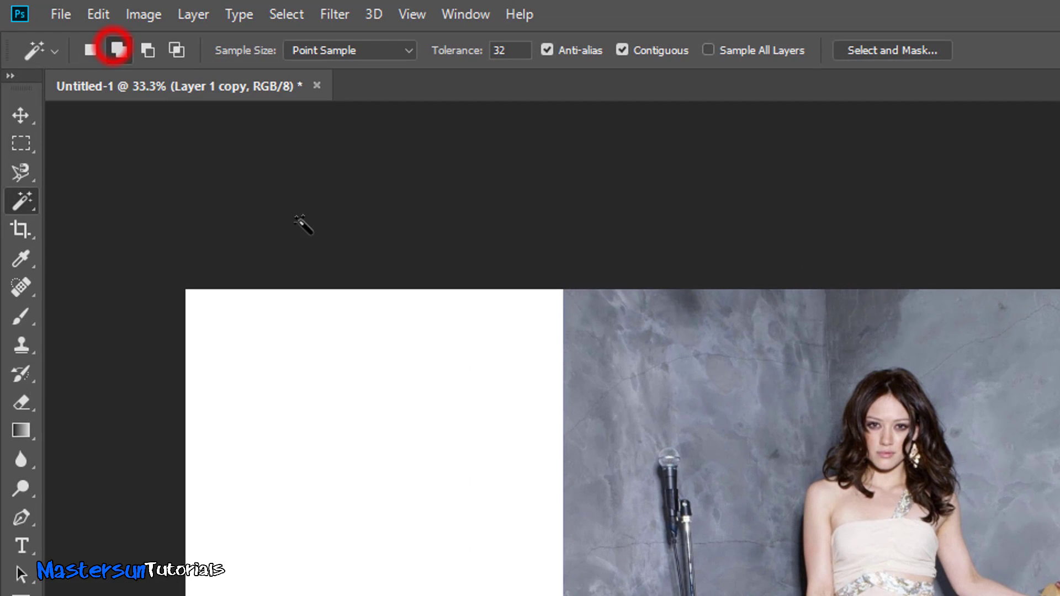
left_click(619, 473)
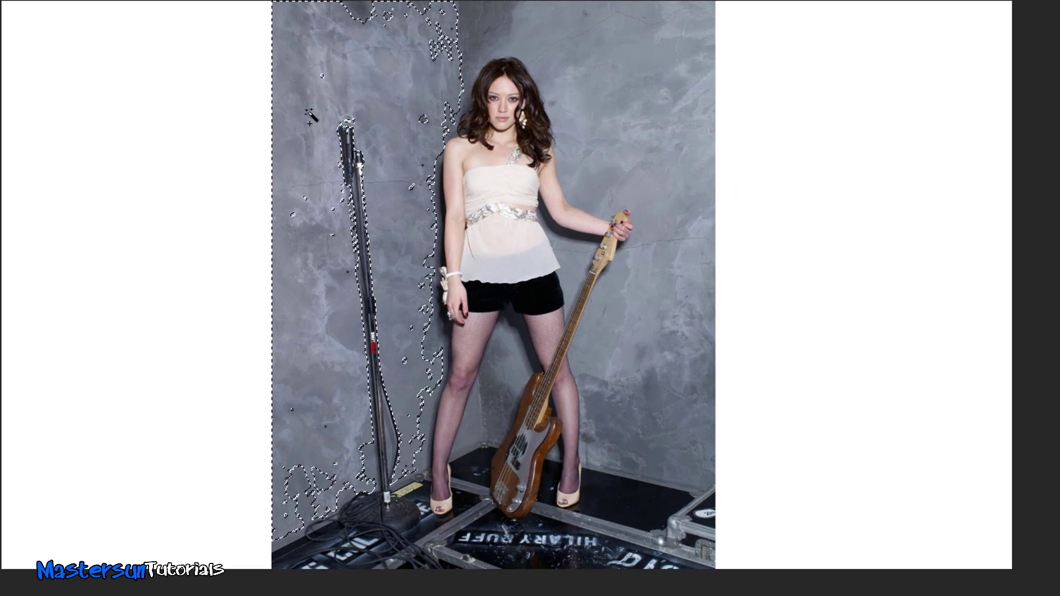
left_click(631, 415)
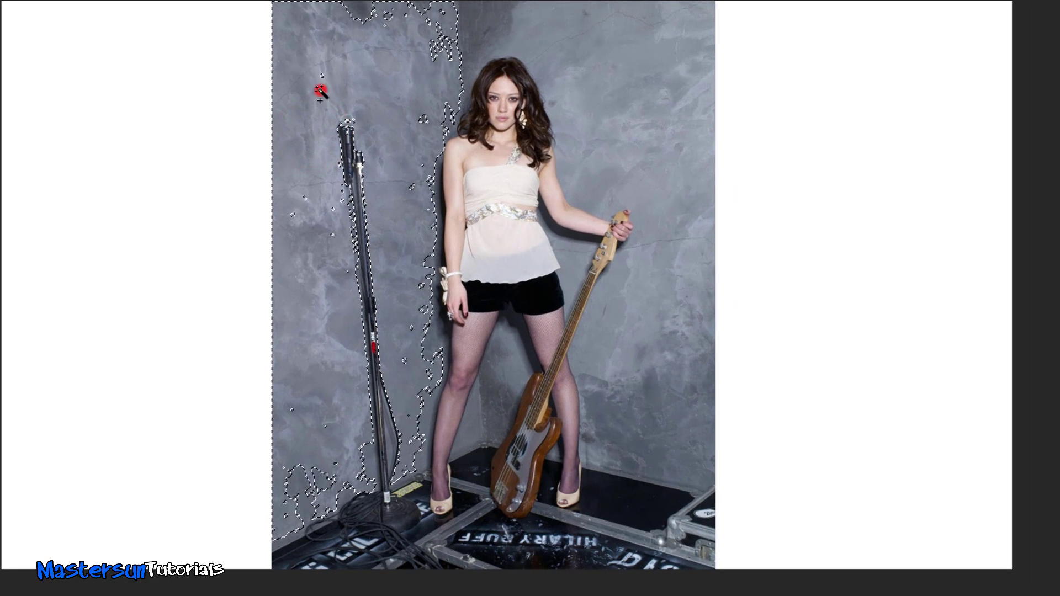
left_click(320, 91)
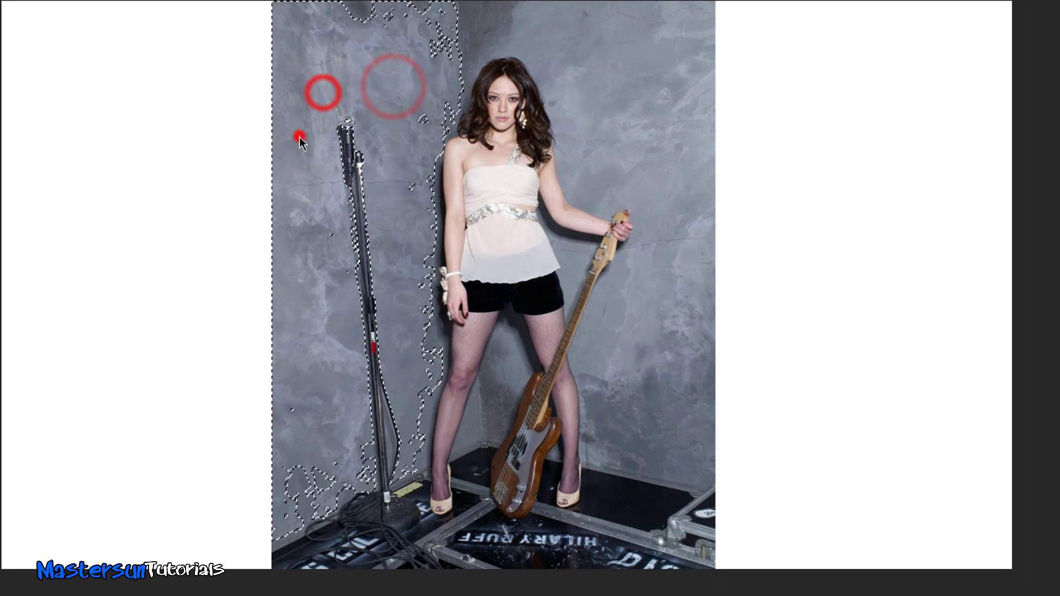
left_click(333, 208)
left_click(377, 118)
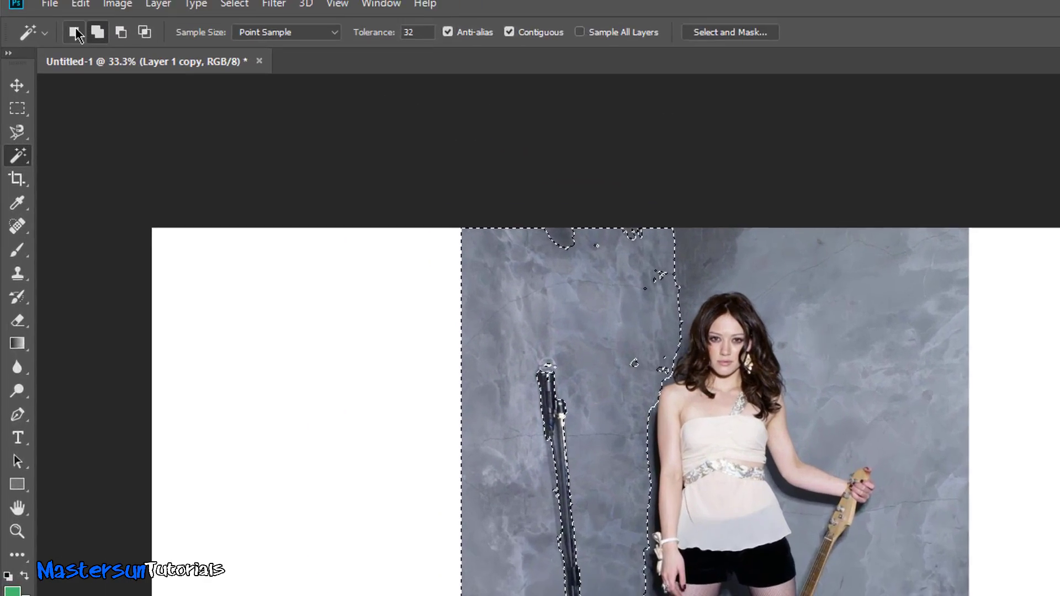
- Try sampling different patches of the wall with the Magic Wand in New selection mode, and clear the selection
left_click(73, 28)
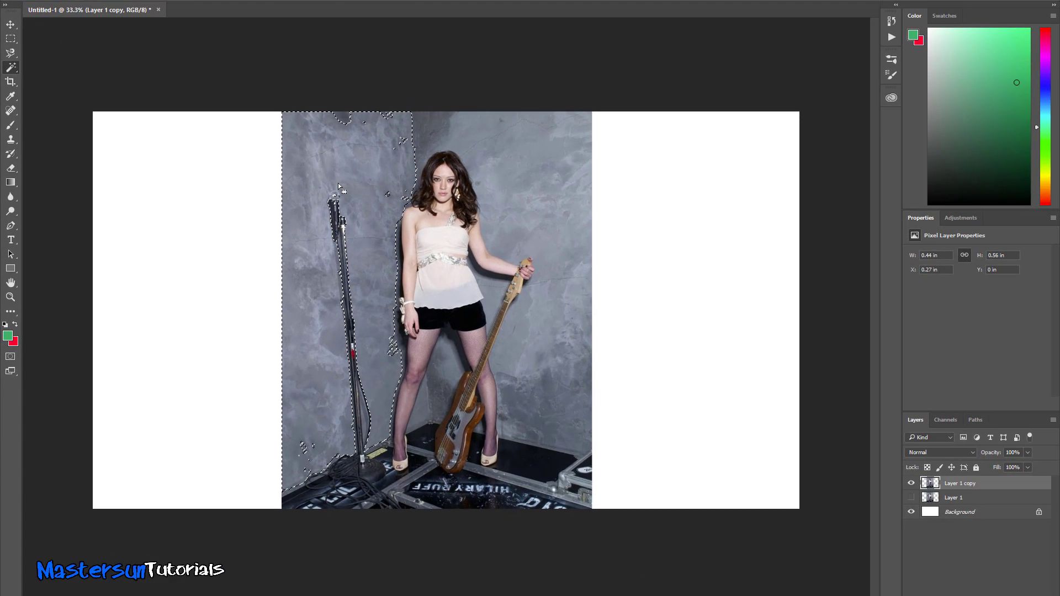
left_click(477, 301)
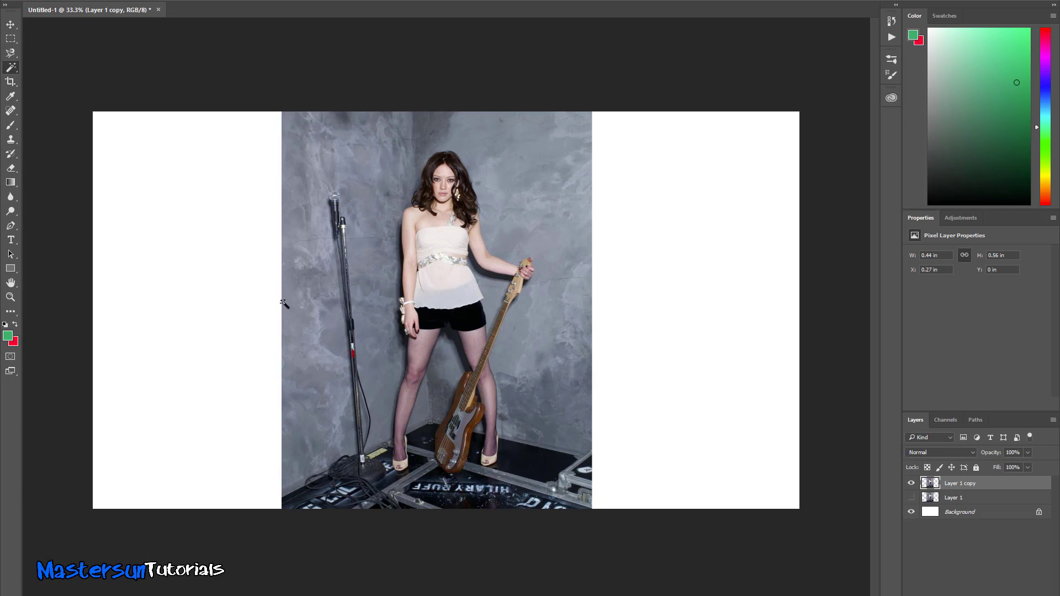
left_click(316, 203)
left_click(298, 431)
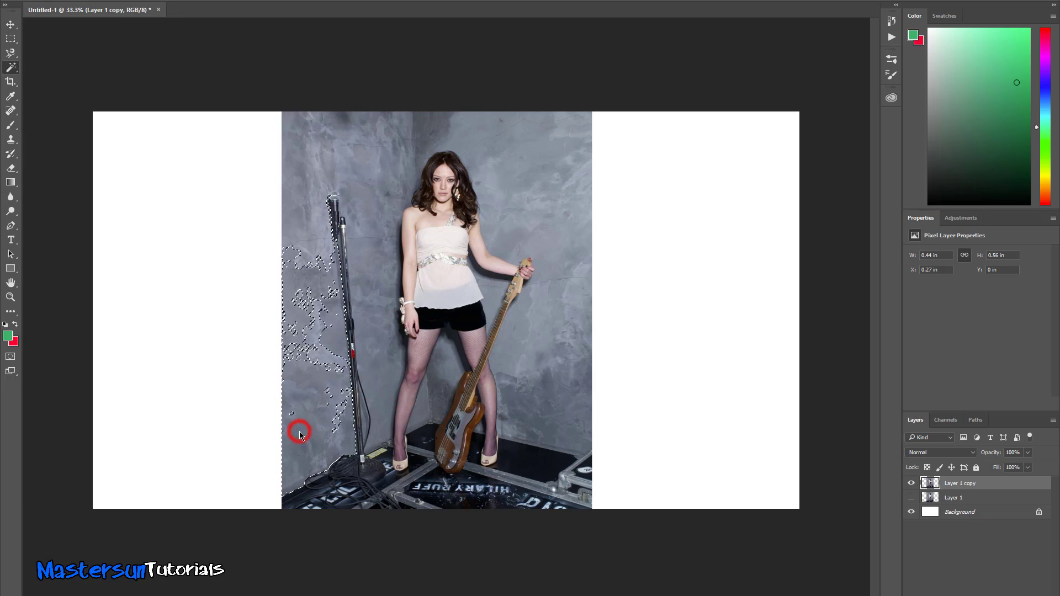
left_click(375, 339)
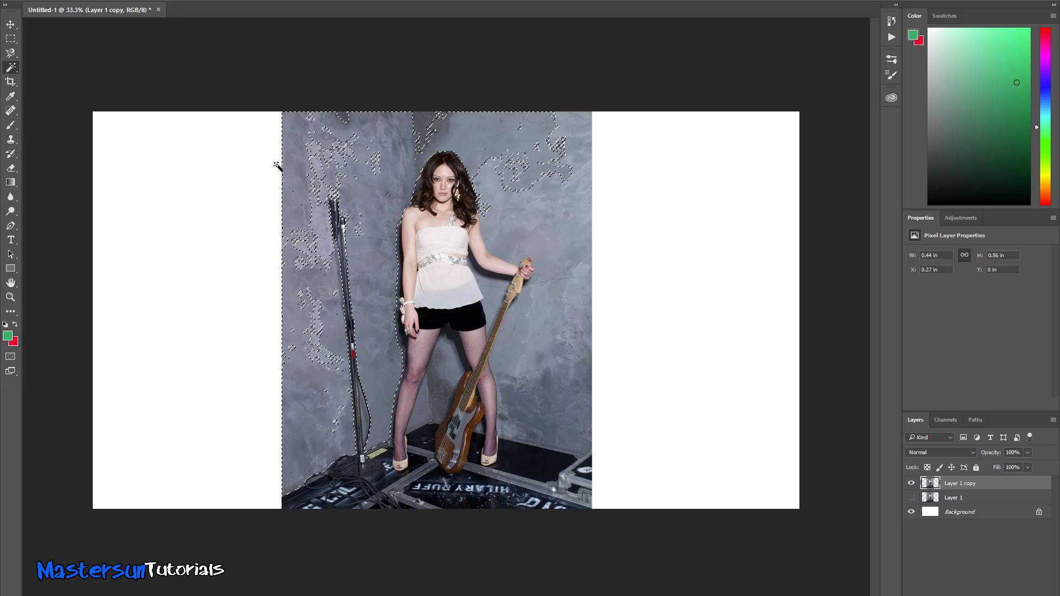
left_click(310, 170)
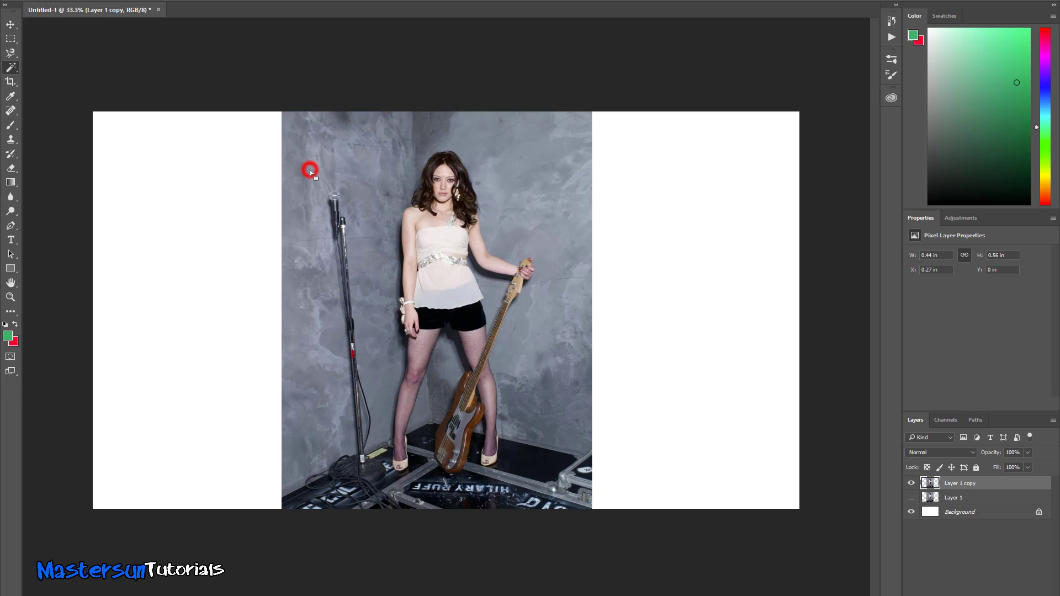
- Start a Pen tool path on Layer 1 copy at the toe of the shoe beside the microphone stand
right_click(12, 71)
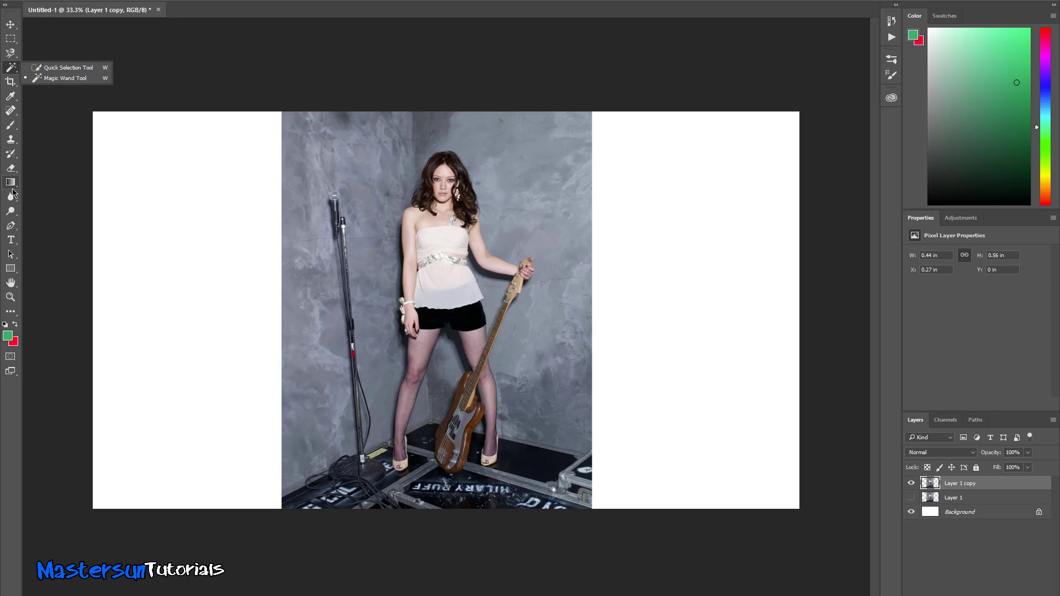
left_click(12, 227)
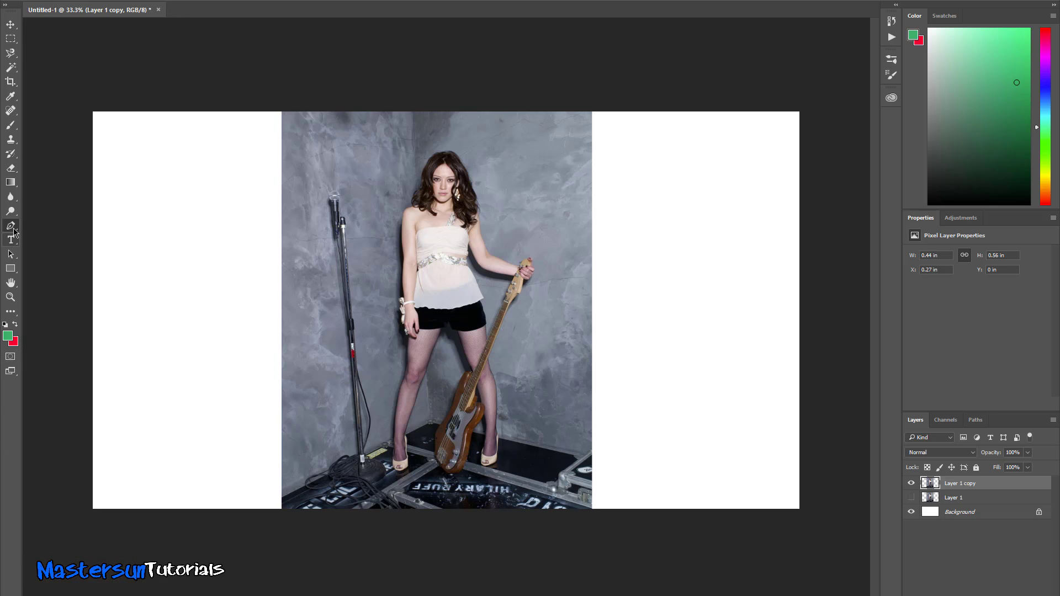
left_click(11, 298)
left_click(310, 364)
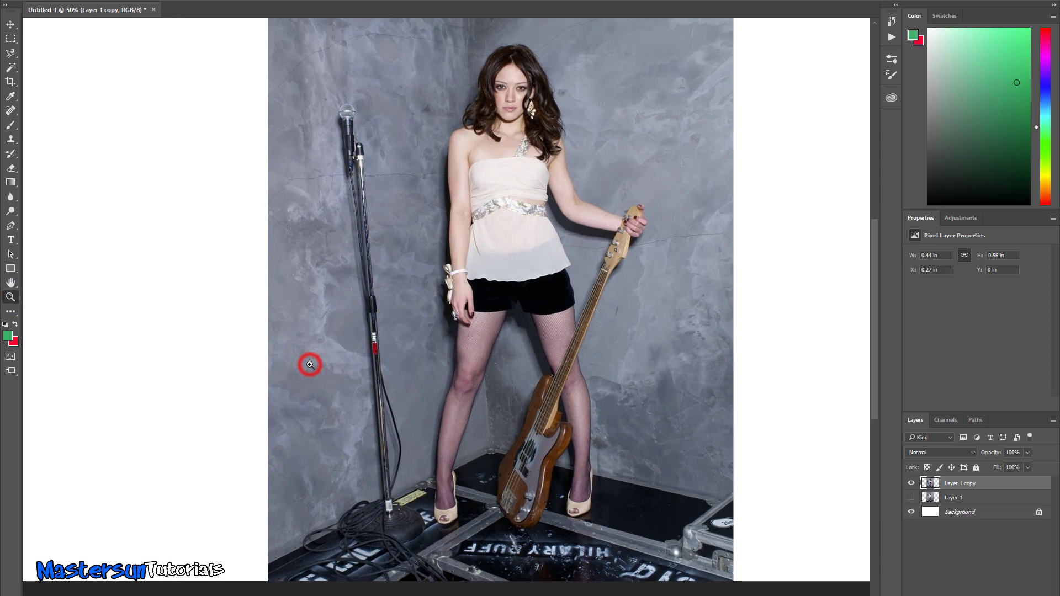
left_click(321, 355)
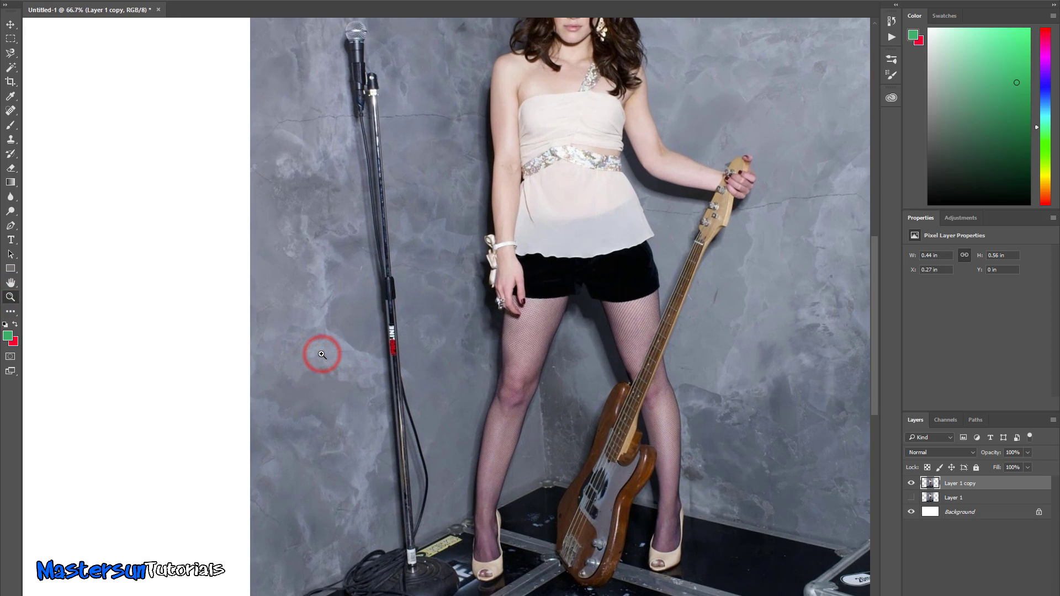
left_click(322, 355)
scroll(331, 367, "down", 3)
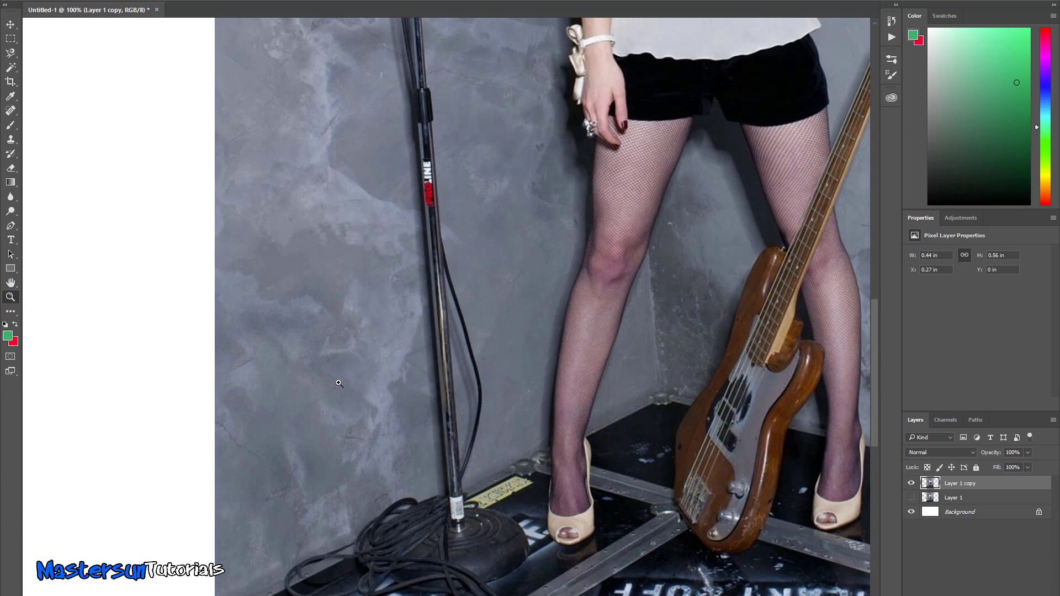
left_click(340, 380)
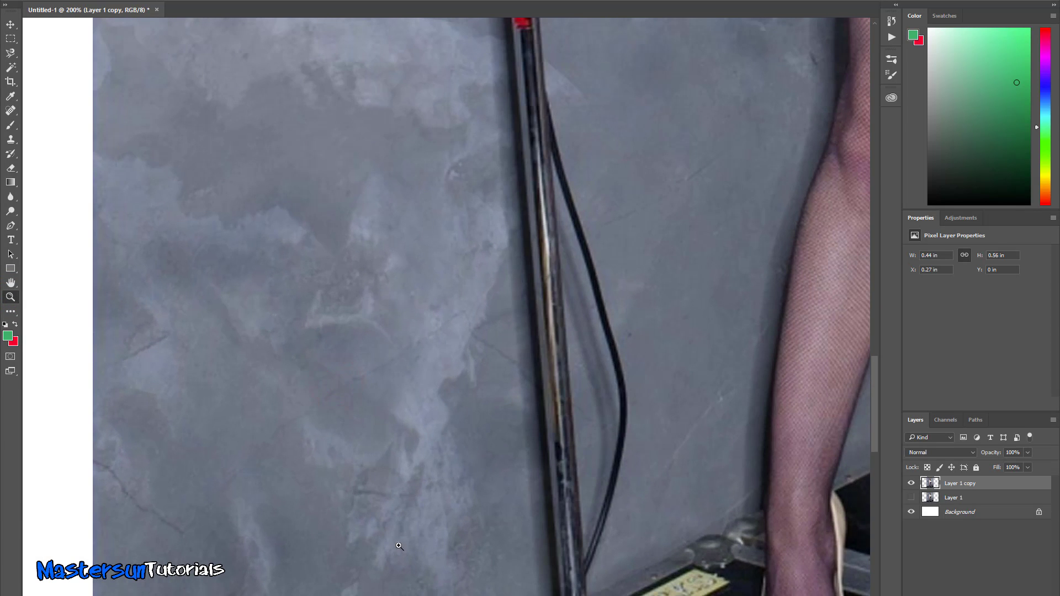
scroll(446, 306, "right", 10)
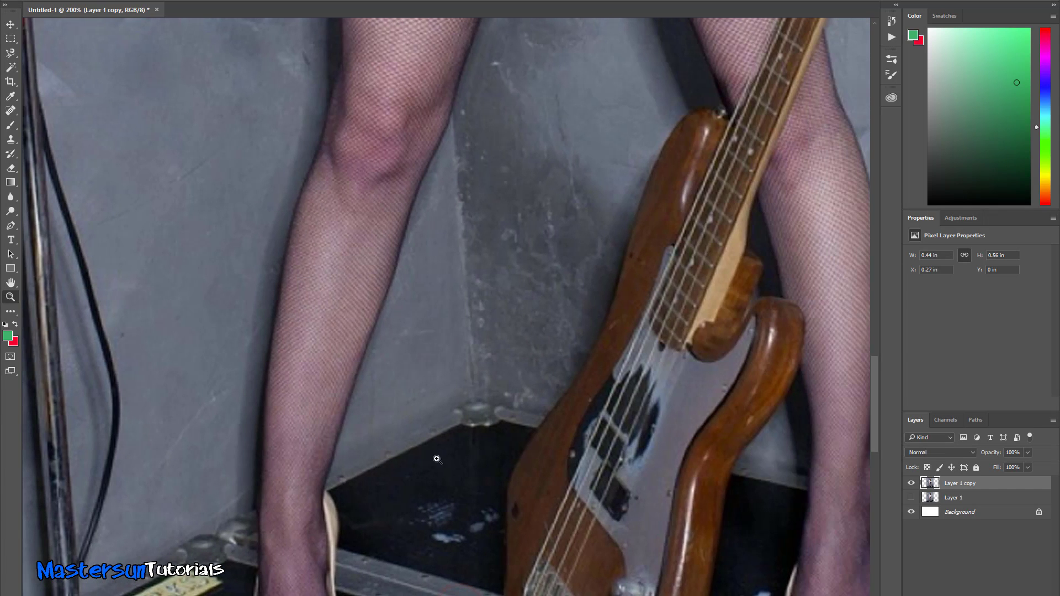
scroll(437, 459, "down", 3)
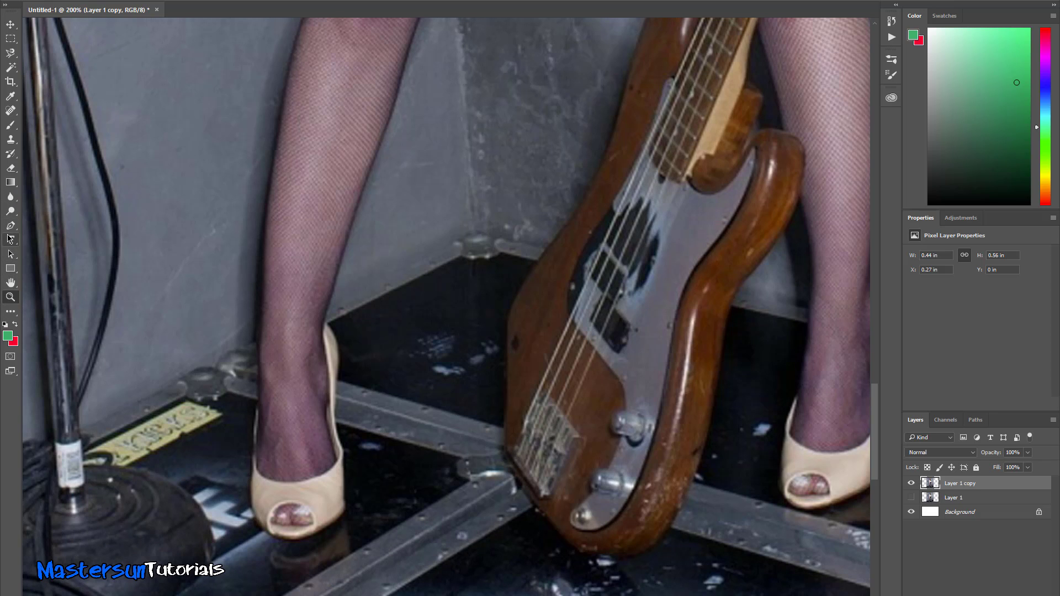
left_click(8, 230)
left_click(270, 531)
- Try different second anchor points along the front edge of the shoe, undoing each one
left_click(345, 508)
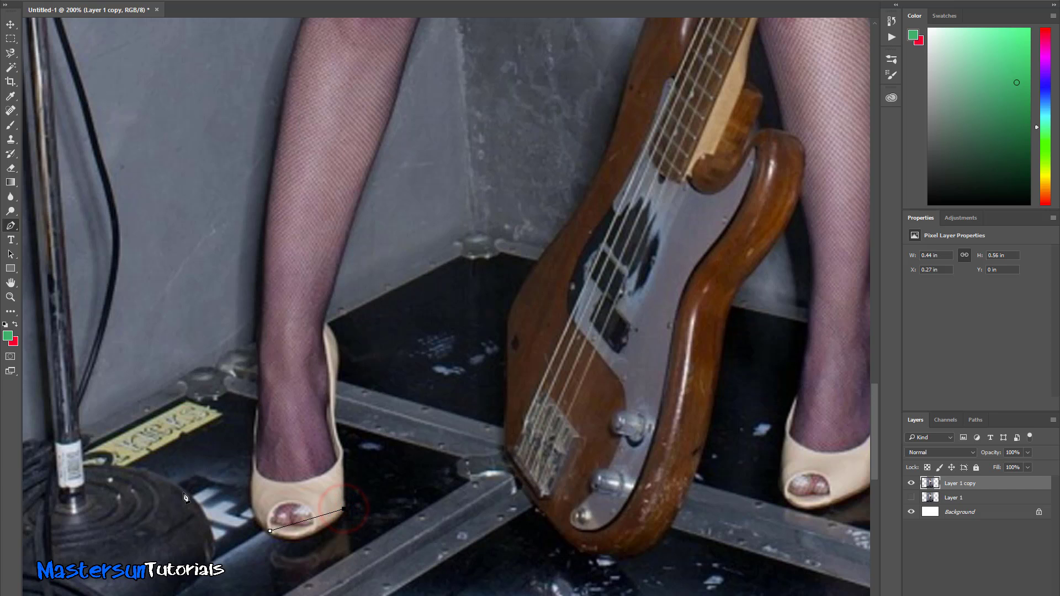
left_click(50, 0)
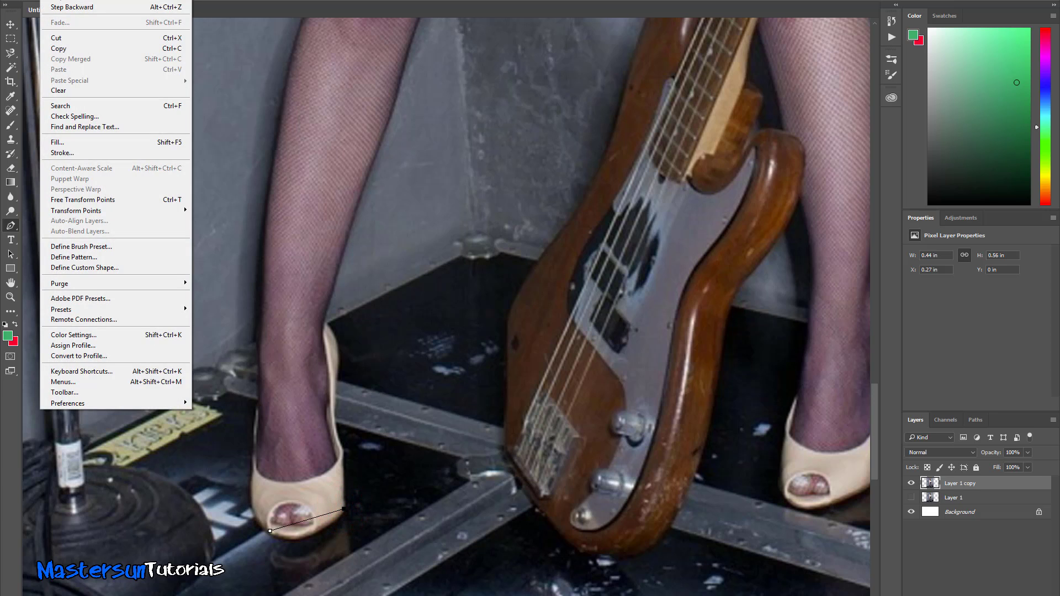
left_click(65, 7)
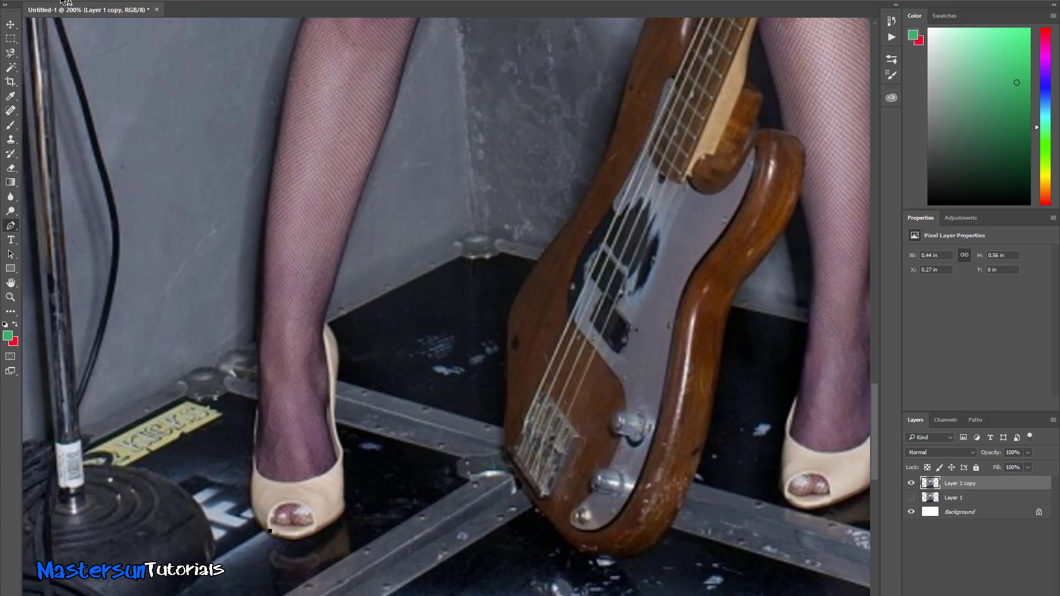
left_click(291, 535)
left_click(50, 0)
left_click(65, 7)
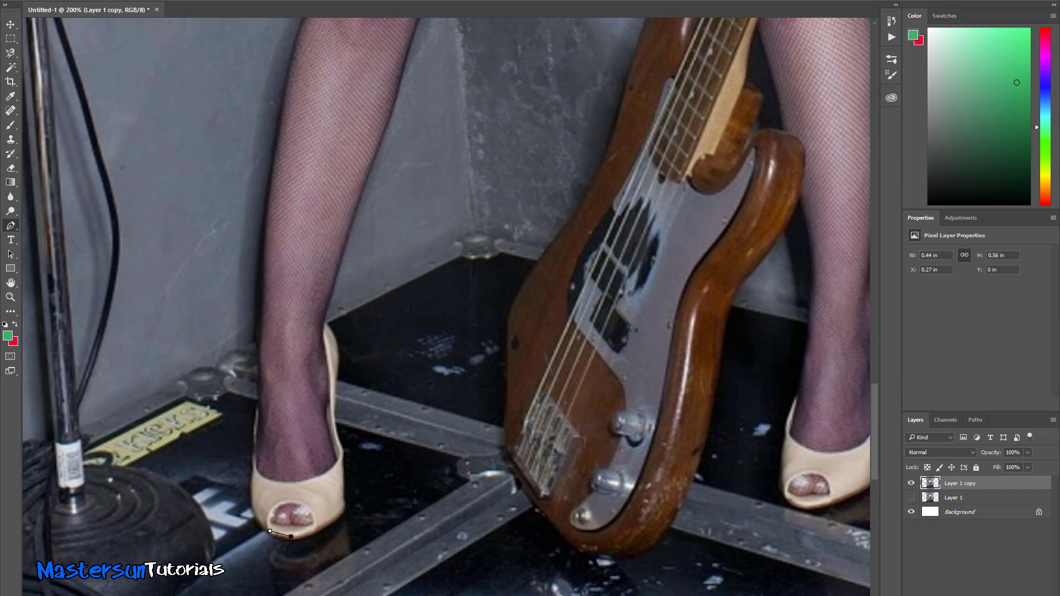
- Trace the shoe with the Pen tool from under the toe, around its inner side and up to the heel
left_click(287, 536)
left_click(343, 508)
left_click(343, 480)
left_click(342, 450)
left_click(337, 375)
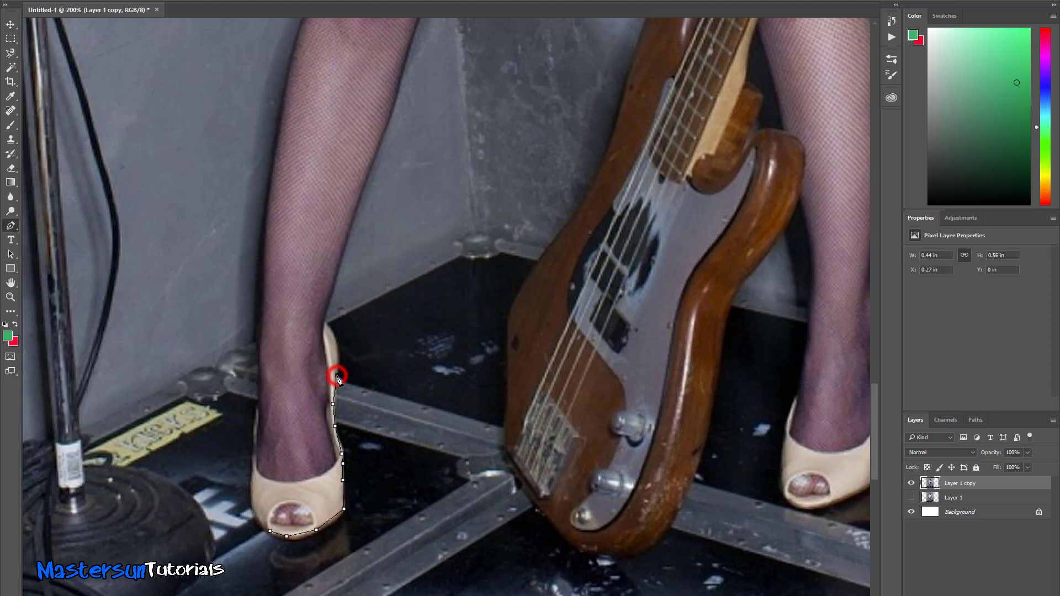
left_click(335, 343)
- Continue the pen path from the shoe's heel up the inner edge of the calf to the knee
scroll(353, 359, "up", 2)
scroll(354, 359, "up", 3)
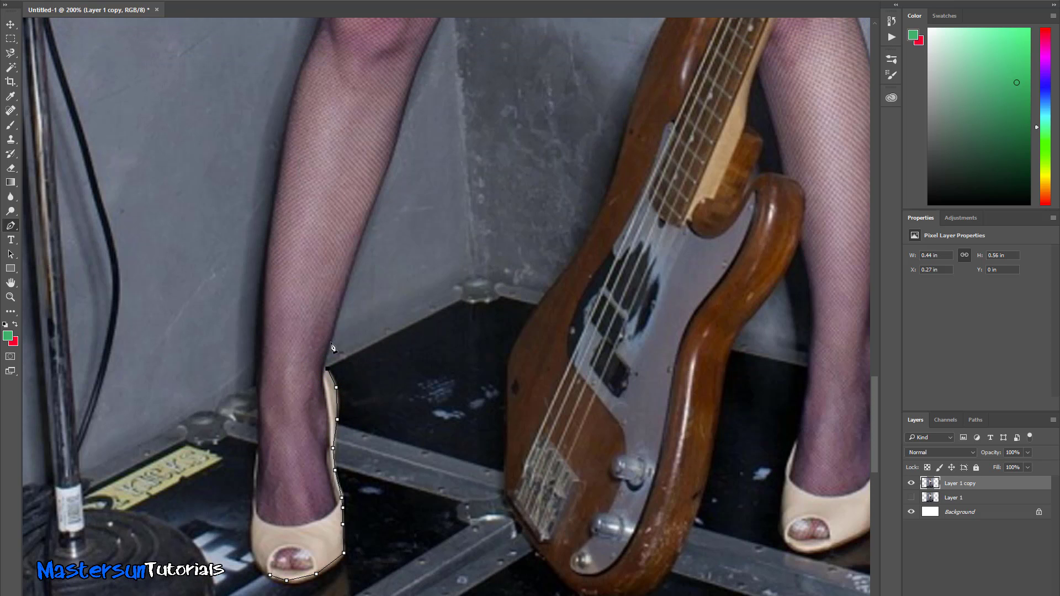
left_click(342, 303)
left_click(364, 231)
left_click(392, 157)
scroll(409, 177, "up", 10)
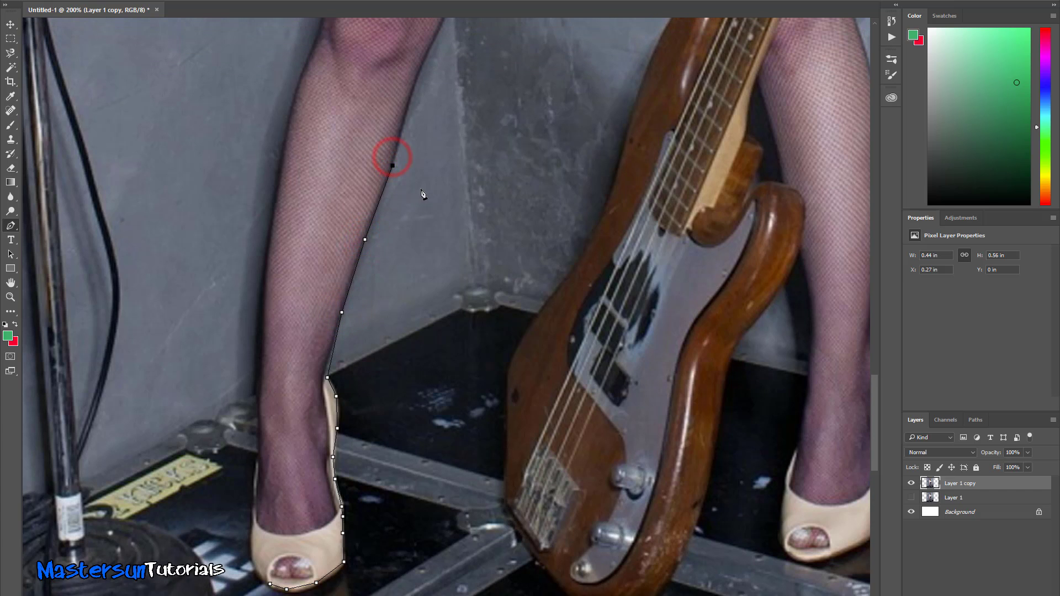
scroll(424, 201, "up", 2)
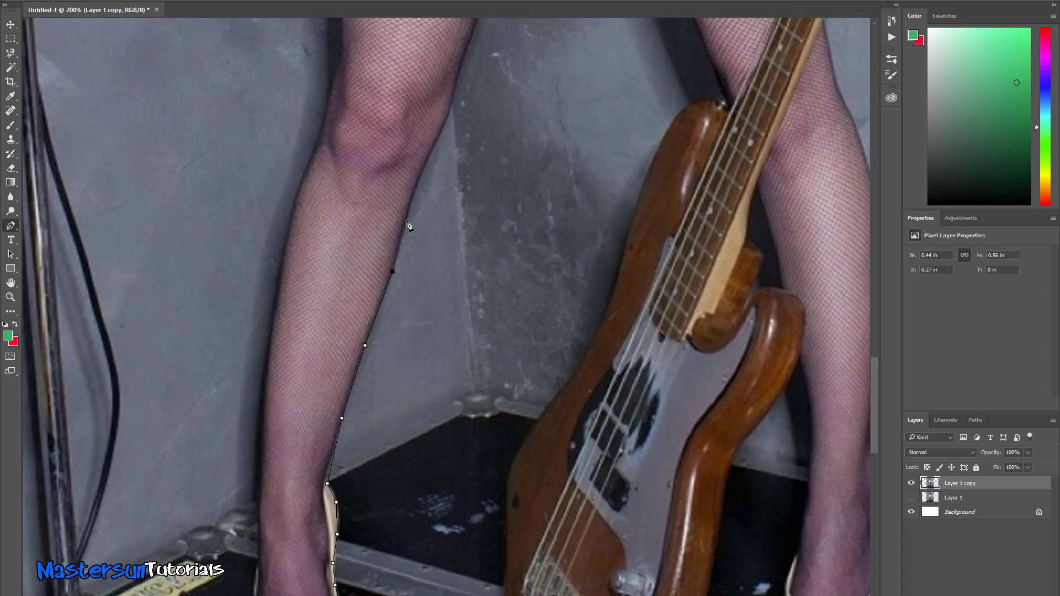
left_click(405, 219)
scroll(441, 177, "up", 10)
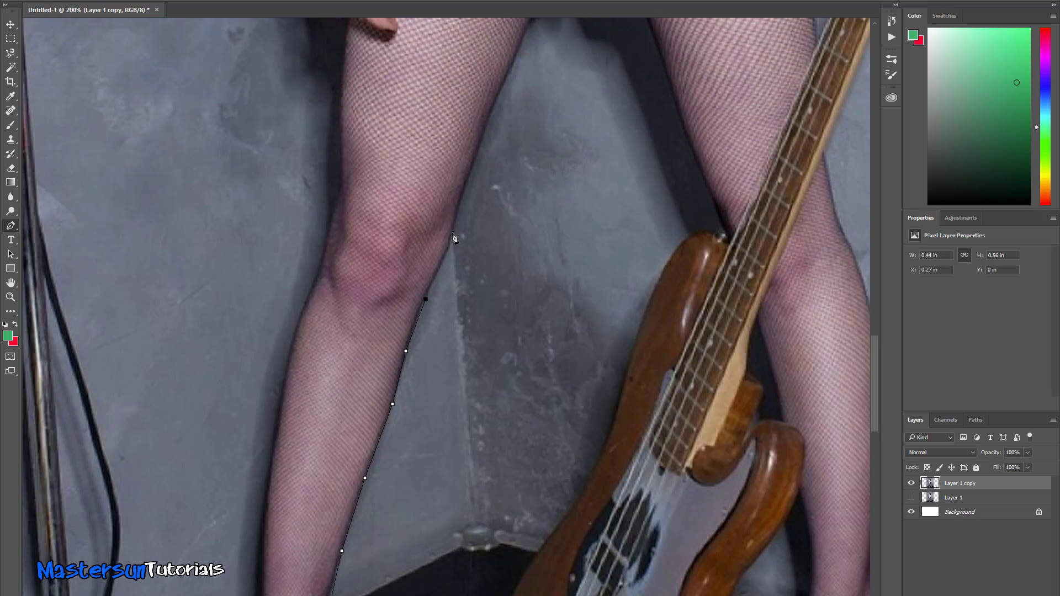
left_click(452, 232)
- Extend the pen path along the inner edge of the thigh from the knee to the hem of the shorts
scroll(503, 205, "up", 6)
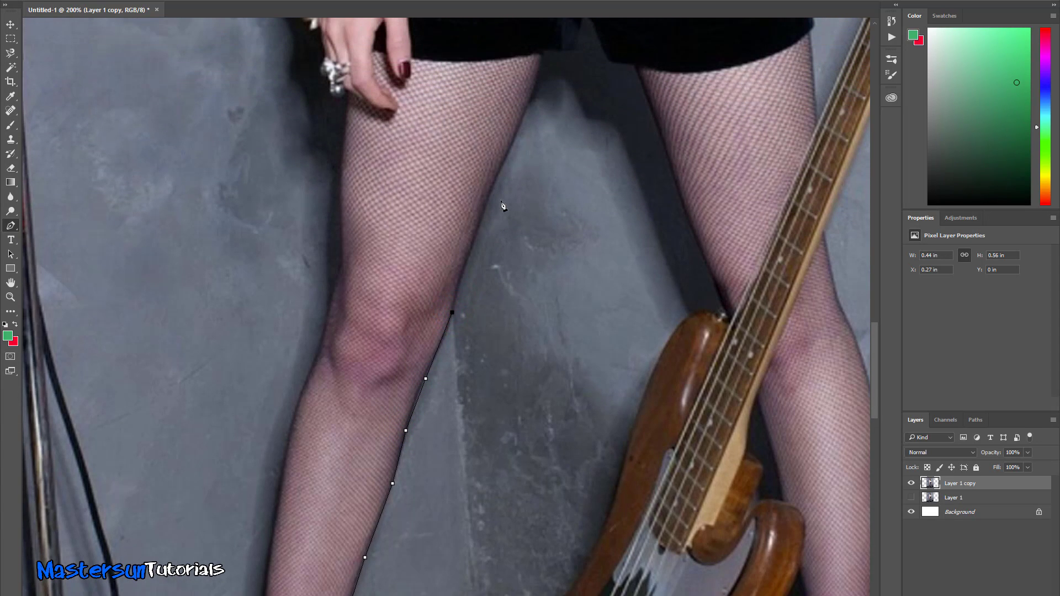
left_click(474, 252)
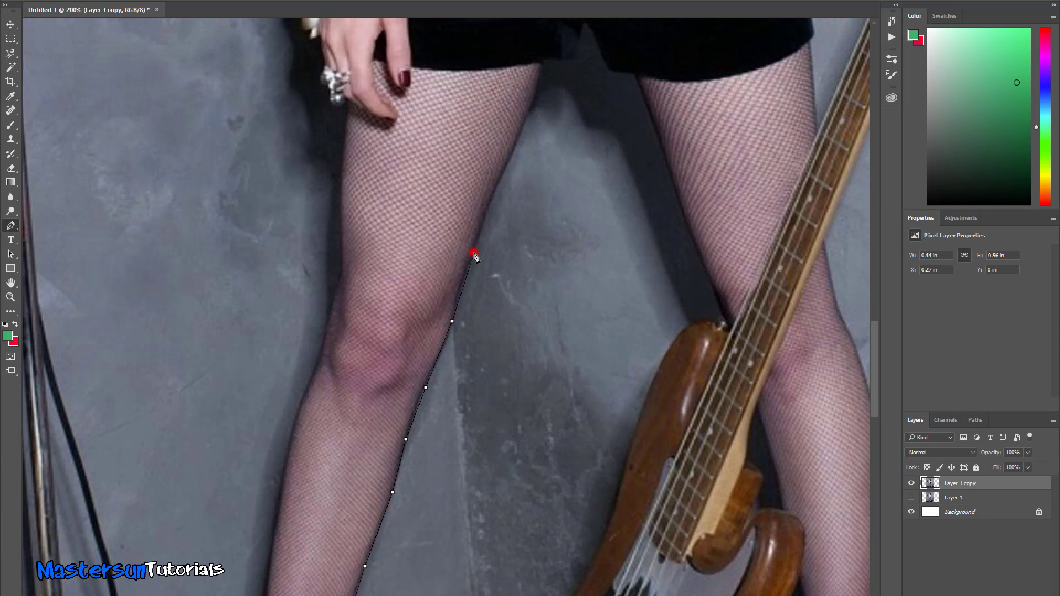
left_click(504, 174)
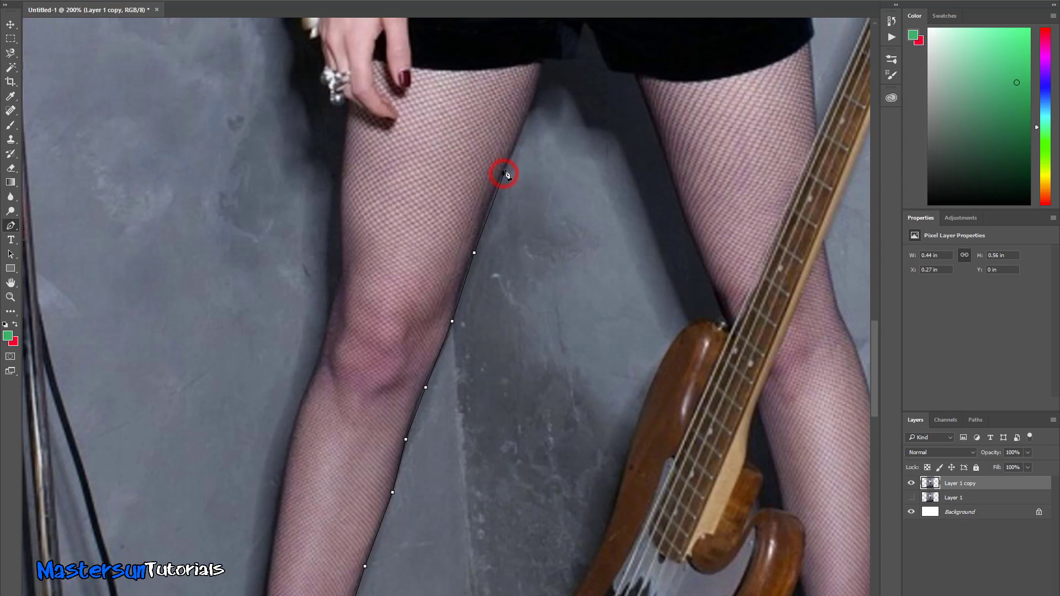
left_click(534, 103)
scroll(543, 158, "up", 6)
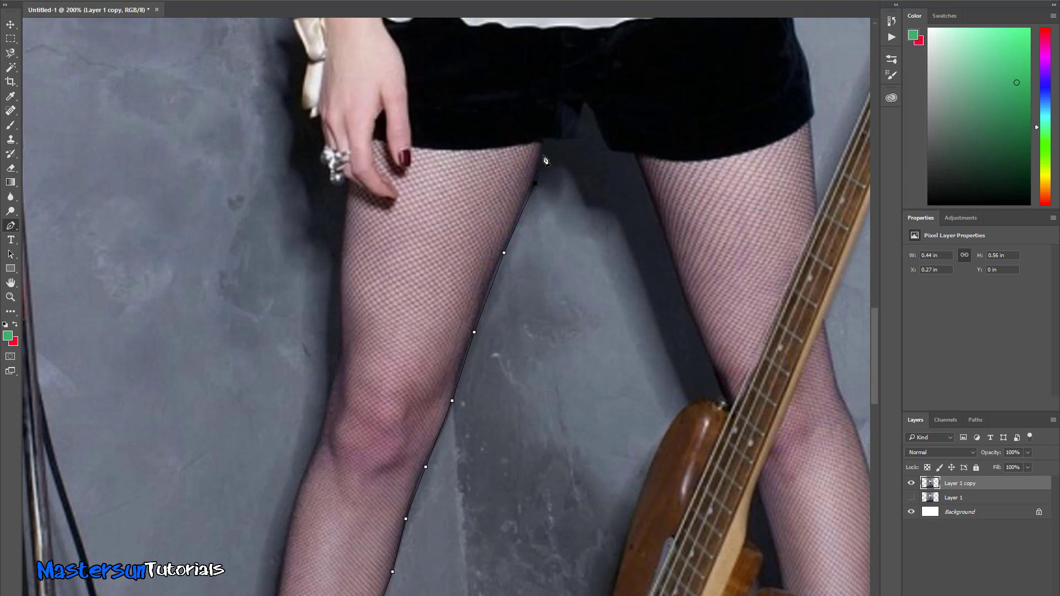
left_click(540, 145)
- Outline the hem of the shorts between the legs with the Pen tool, following the notch at the crotch
left_click(574, 138)
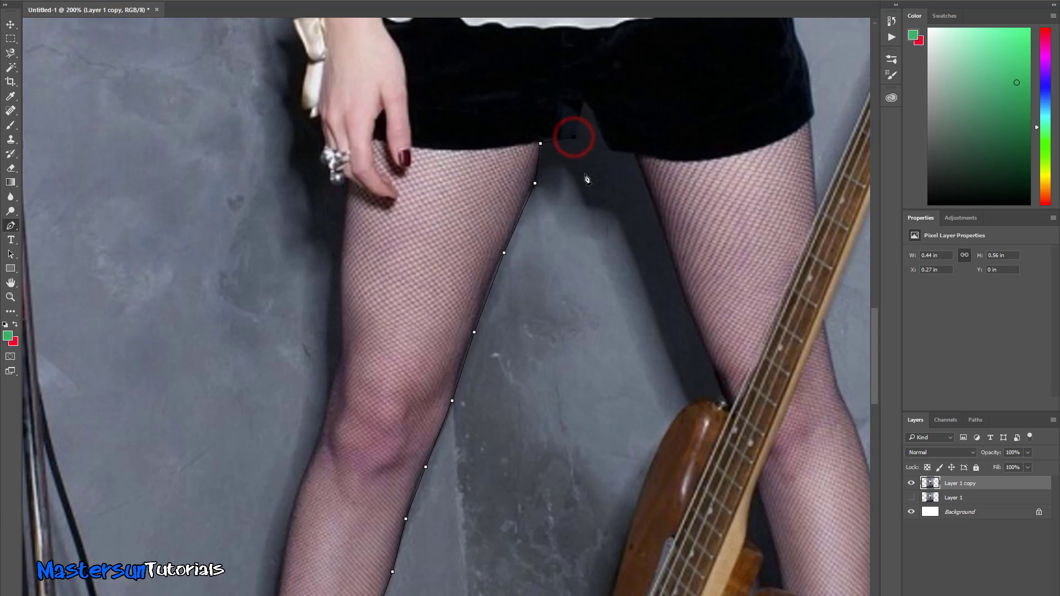
scroll(587, 177, "up", 5)
scroll(587, 177, "up", 1)
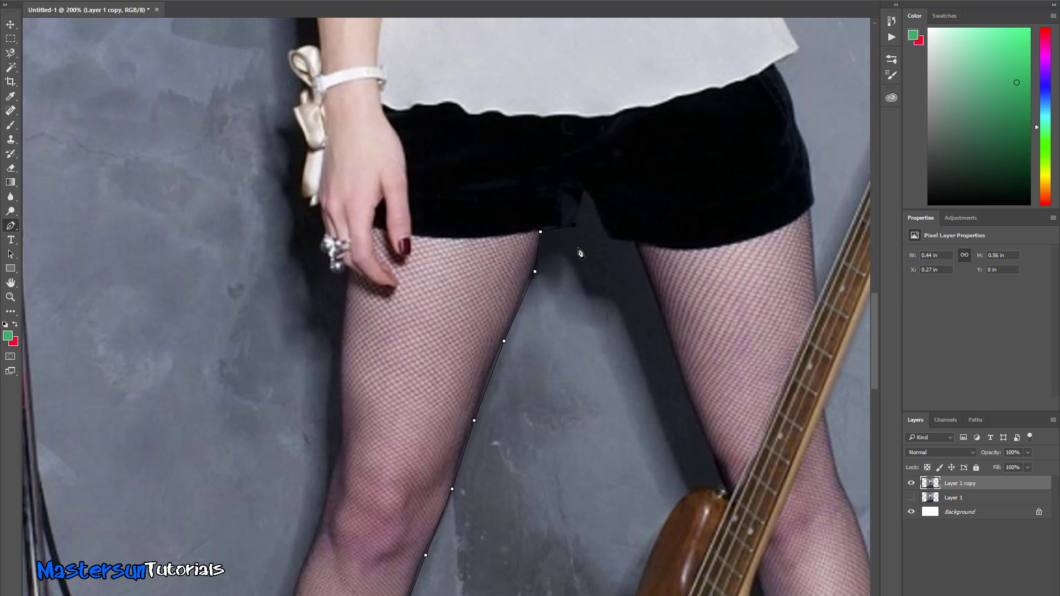
left_click(584, 194)
left_click(611, 239)
left_click(637, 246)
scroll(651, 273, "down", 1)
scroll(650, 274, "down", 1)
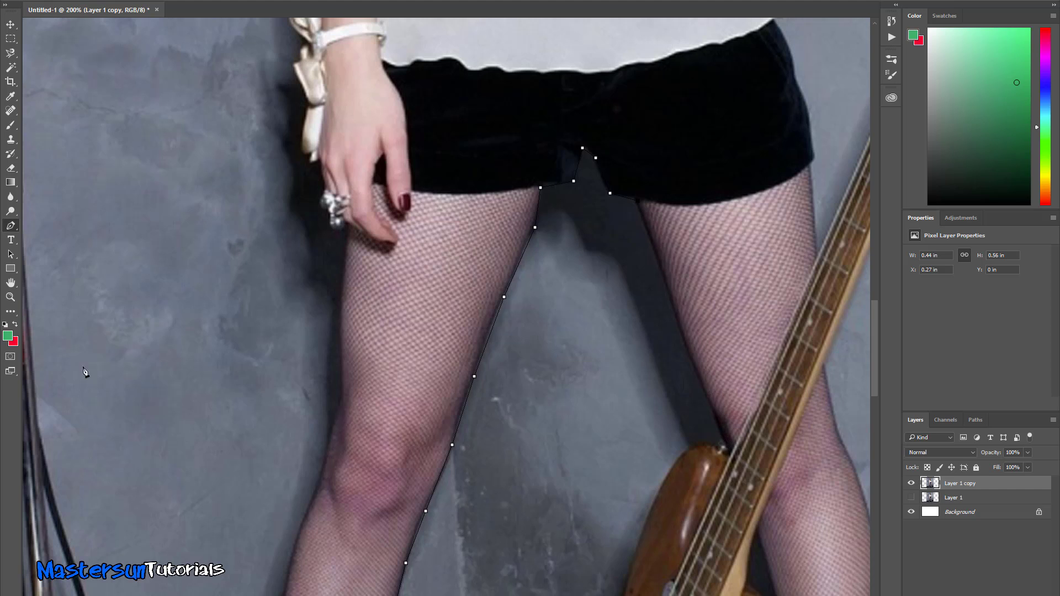
right_click(9, 227)
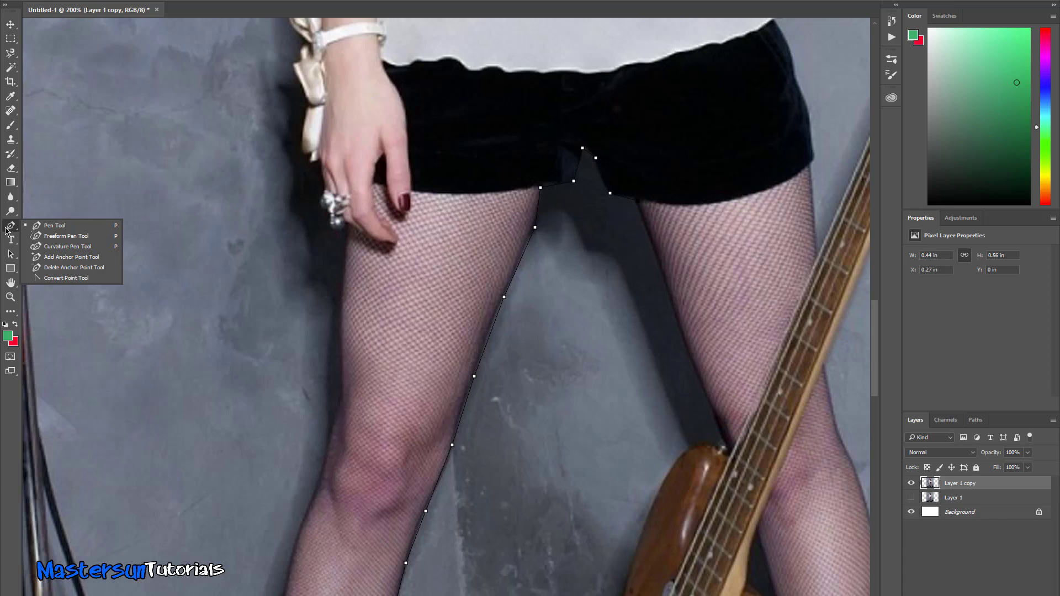
left_click(8, 227)
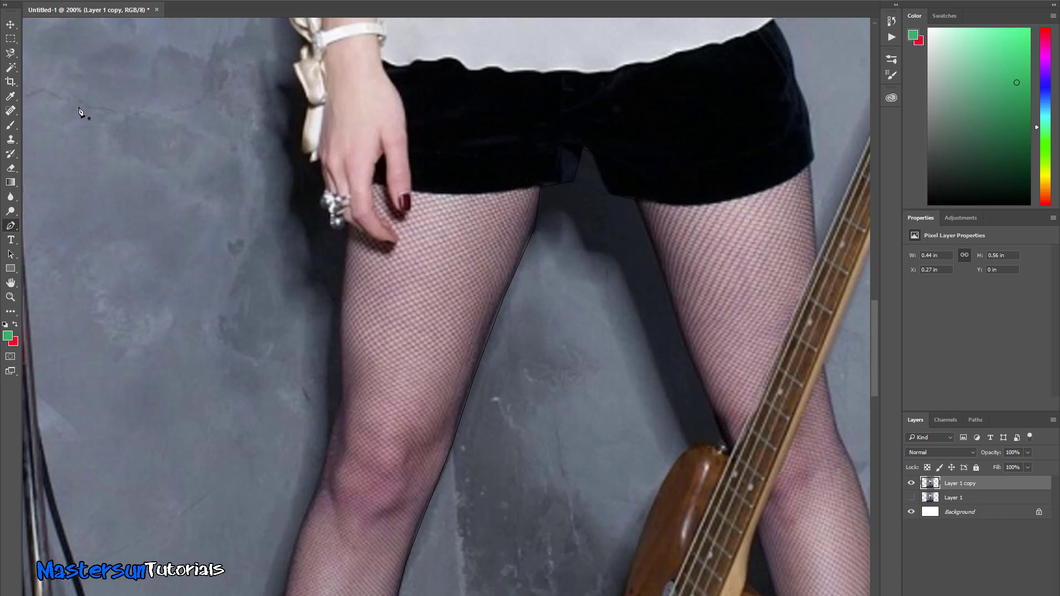
left_click(55, 1)
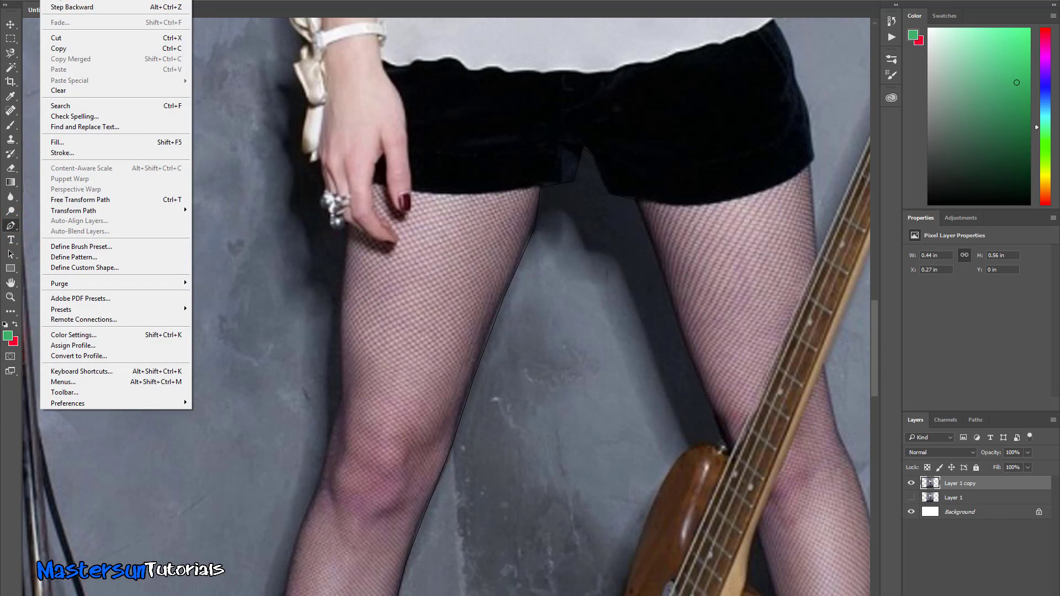
left_click(59, 7)
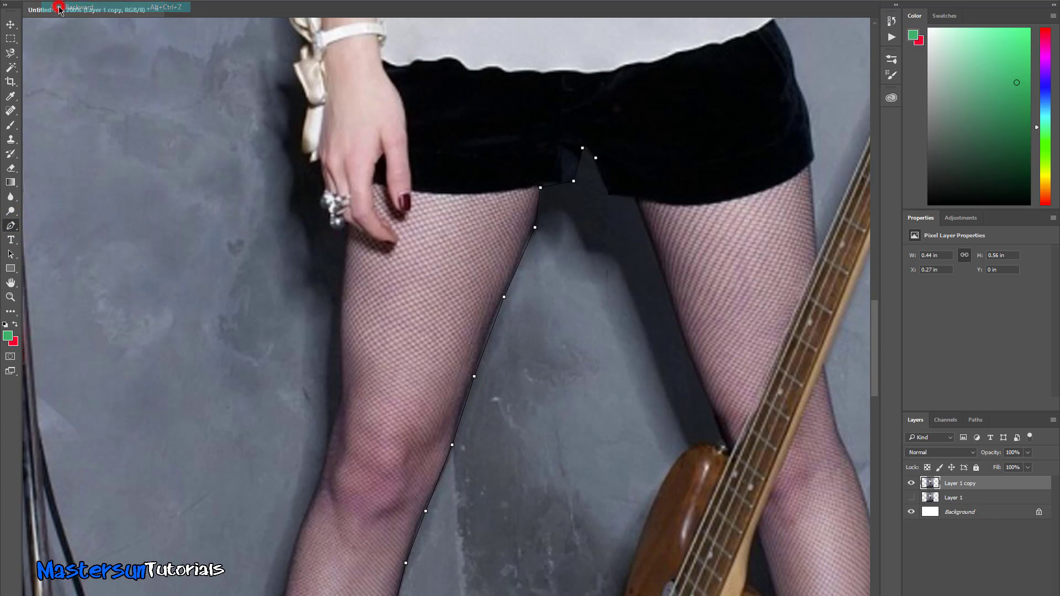
- Carry the pen path from the shorts' hem down the inner edge of the other thigh to the bass guitar
left_click(608, 195)
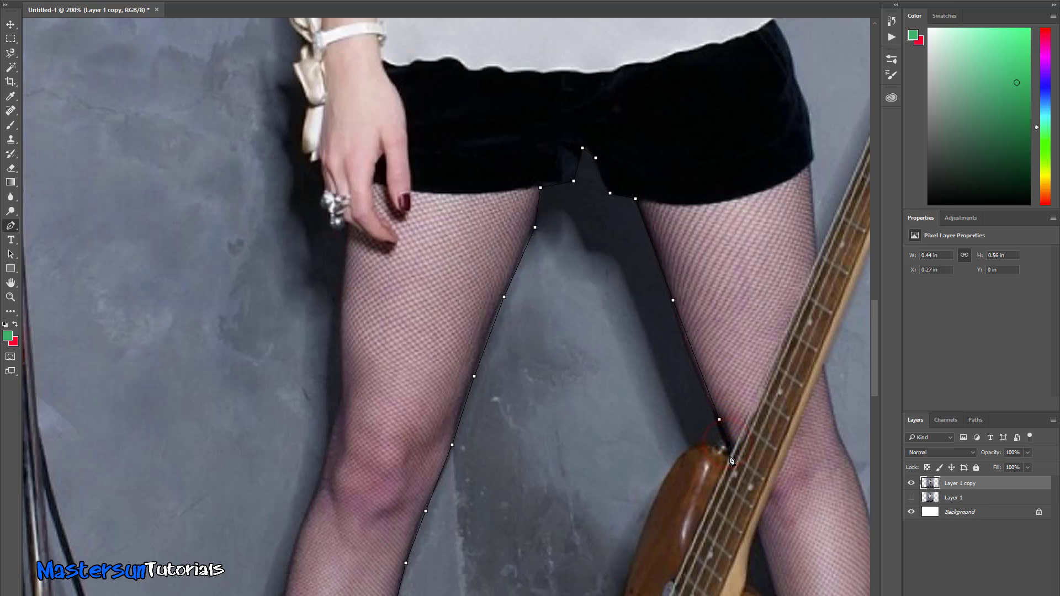
scroll(739, 422, "down", 2)
scroll(734, 426, "down", 1)
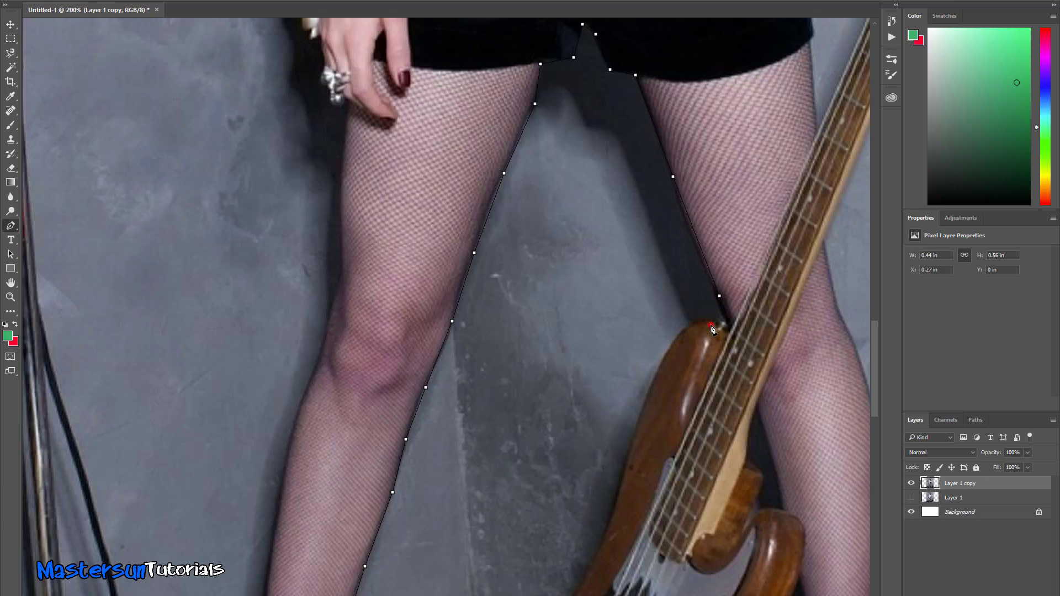
- Trace the rounded upper horn of the bass guitar's body and the start of its outer side
left_click_drag(711, 325, 698, 326)
left_click(690, 324)
left_click(678, 334)
left_click(653, 384)
left_click(624, 475)
- Continue the pen path along the bass body's outer side from the upper horn through the waist to the lower bout
scroll(626, 481, "down", 5)
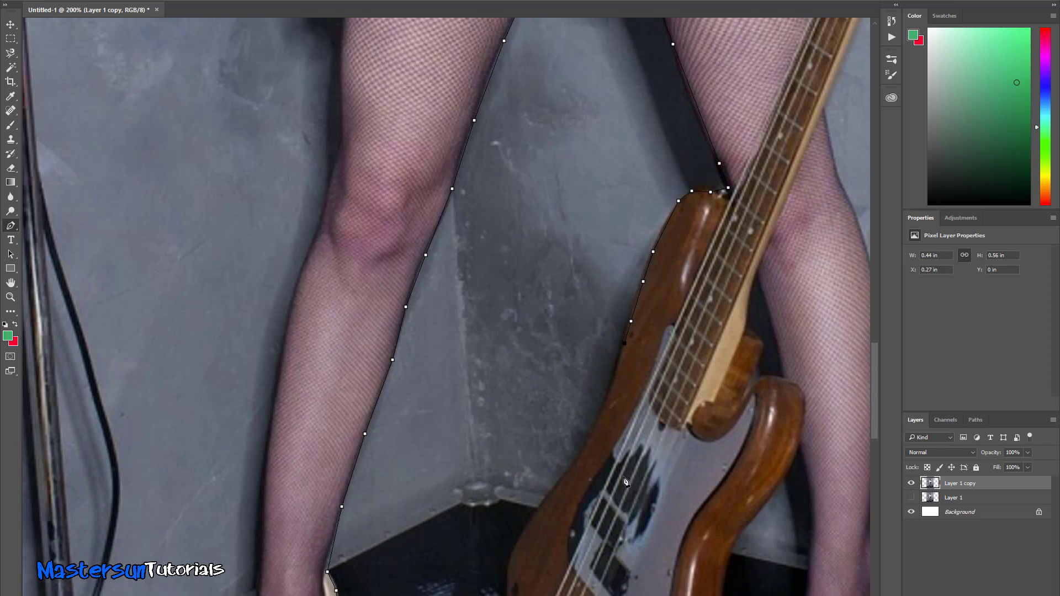
scroll(625, 481, "down", 1)
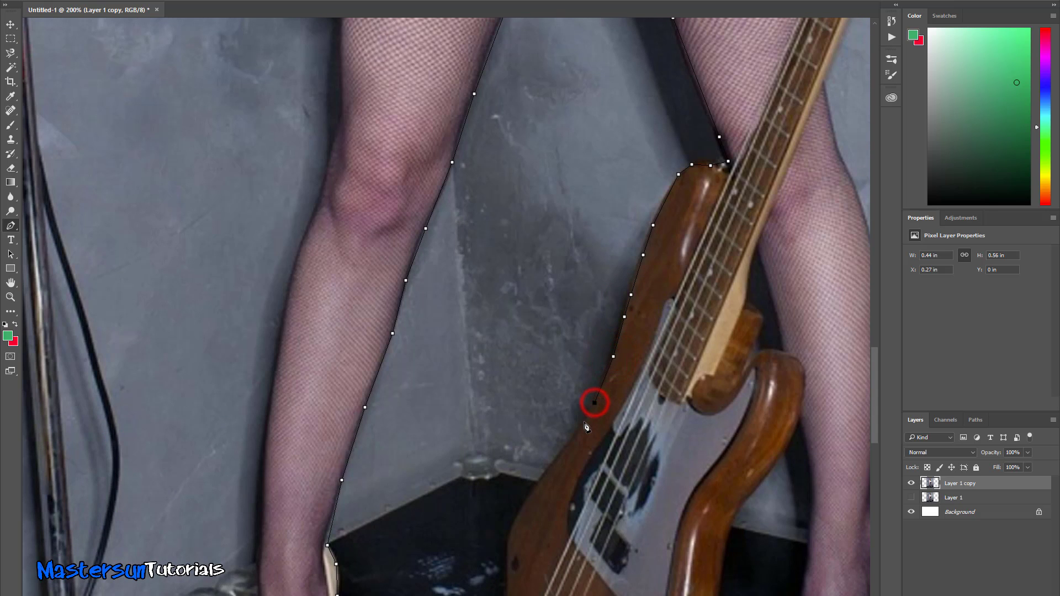
left_click(561, 453)
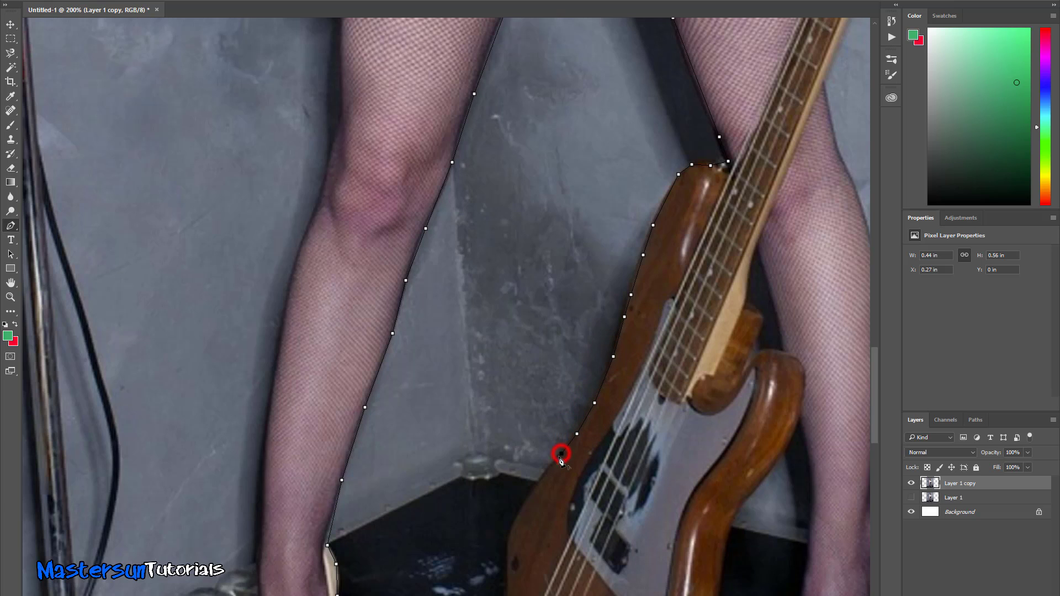
left_click(542, 478)
left_click(525, 505)
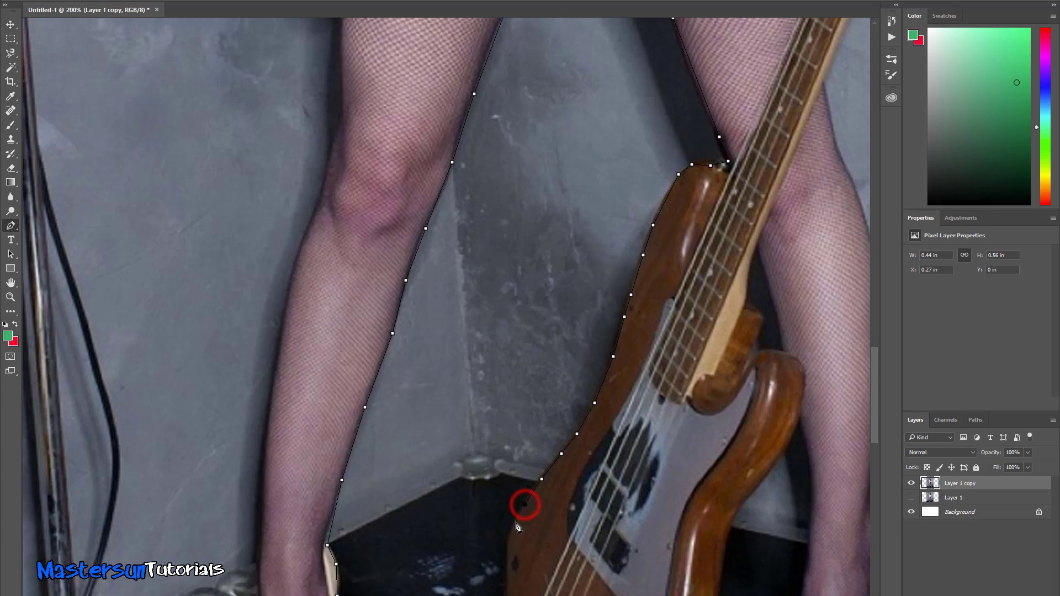
- Trace the outer side of the bass's lower bout down to the corner beside the bridge
scroll(510, 529, "down", 5)
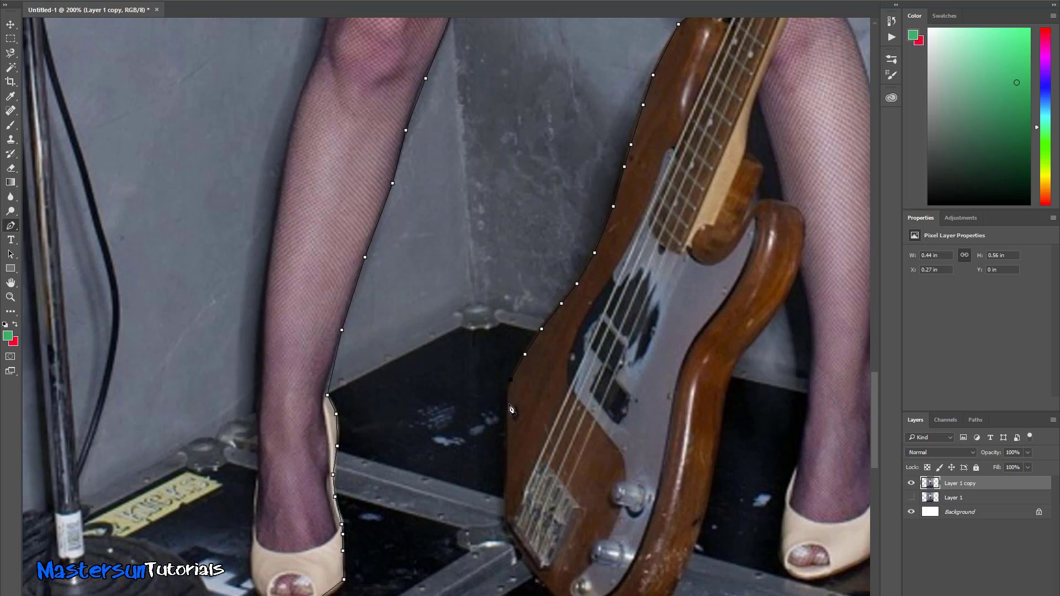
left_click(509, 405)
left_click(508, 455)
left_click(505, 497)
left_click(509, 519)
- Carry the pen path around the rounded bottom end of the bass body
scroll(558, 574, "down", 3)
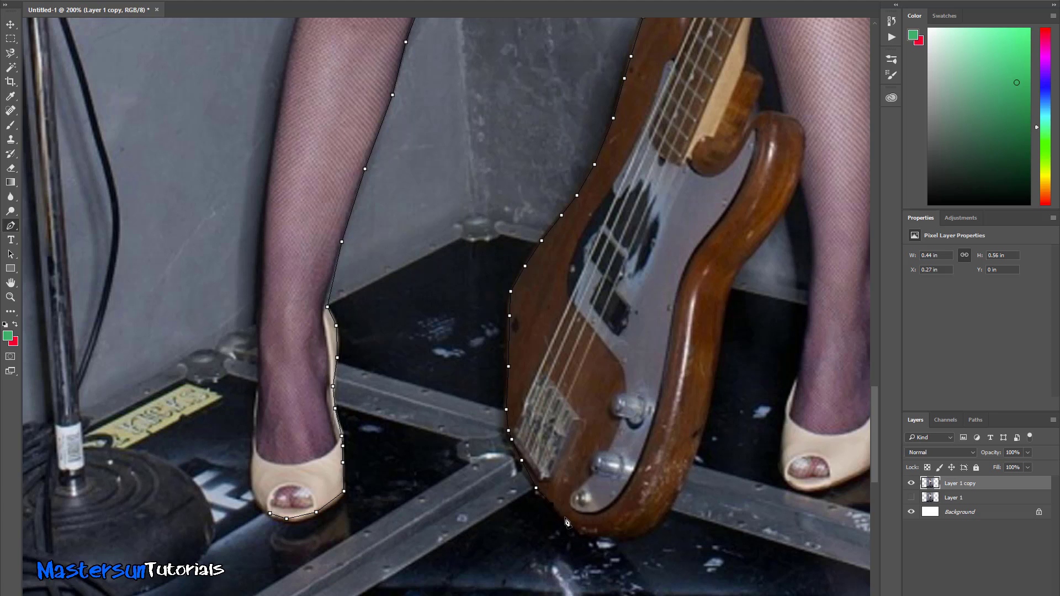
left_click(584, 530)
left_click(611, 534)
left_click(660, 523)
left_click(675, 496)
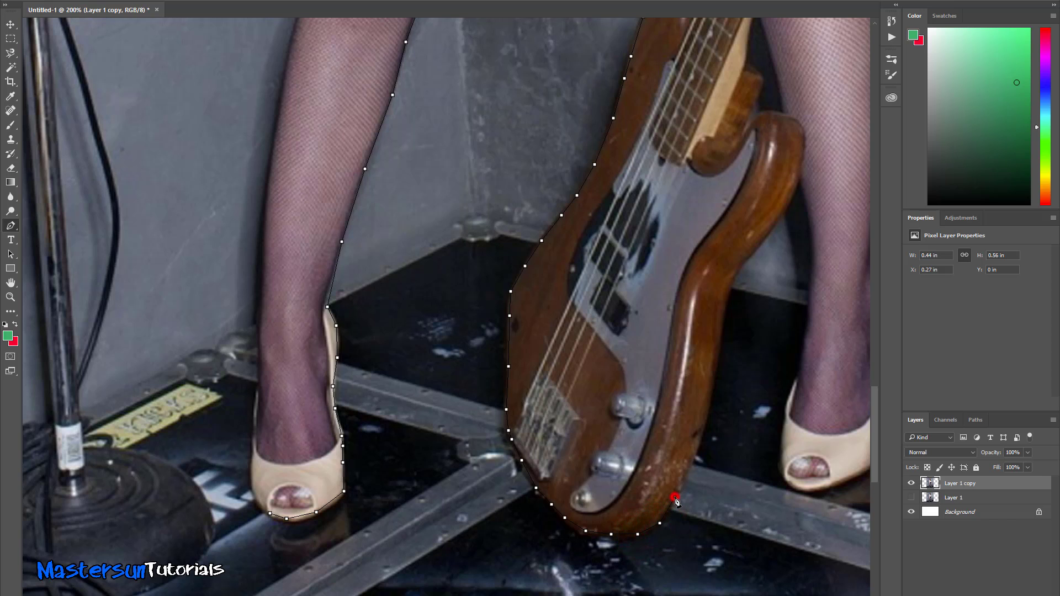
- Trace the other side of the bass body from its bottom end up to where it meets the lower leg
left_click(689, 465)
left_click(702, 436)
left_click(711, 384)
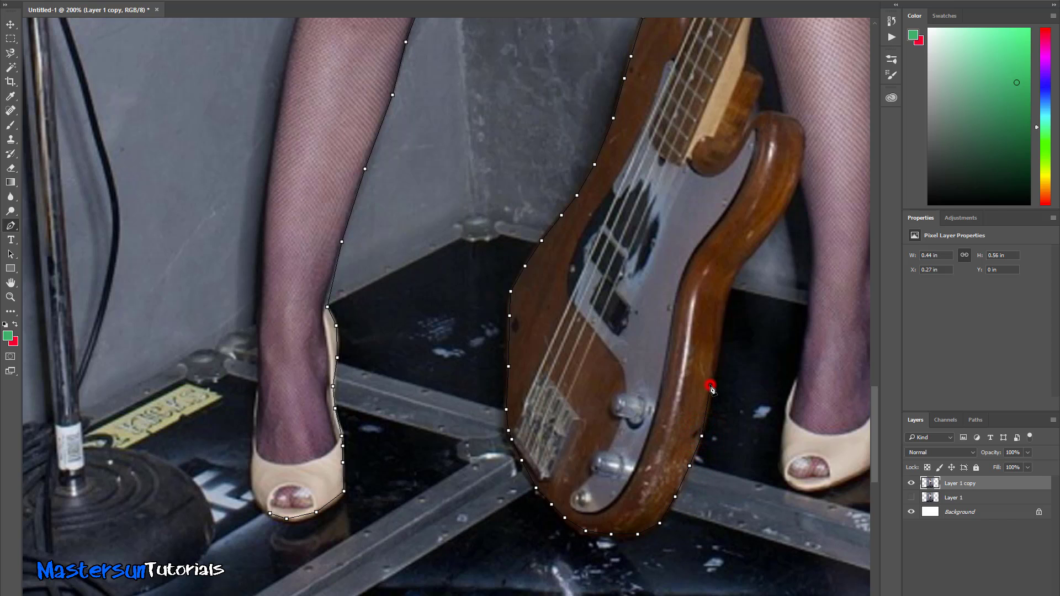
left_click(717, 354)
left_click(715, 322)
left_click(764, 239)
left_click(785, 216)
- Extend the pen path down the inner edge of the lower leg from the bass body to the ankle
left_click(804, 192)
left_click(812, 227)
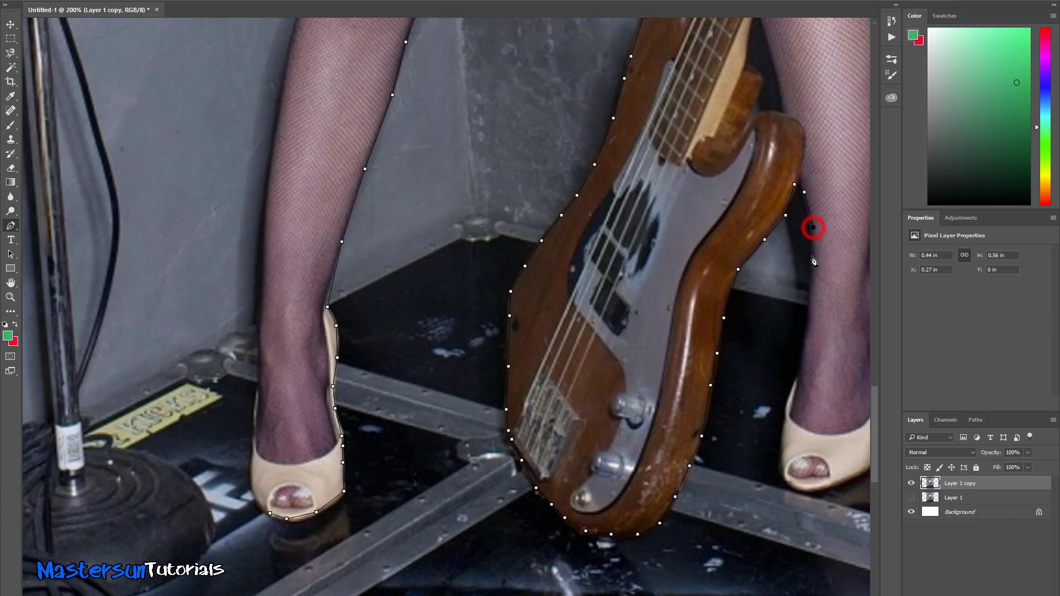
left_click(811, 286)
left_click(807, 323)
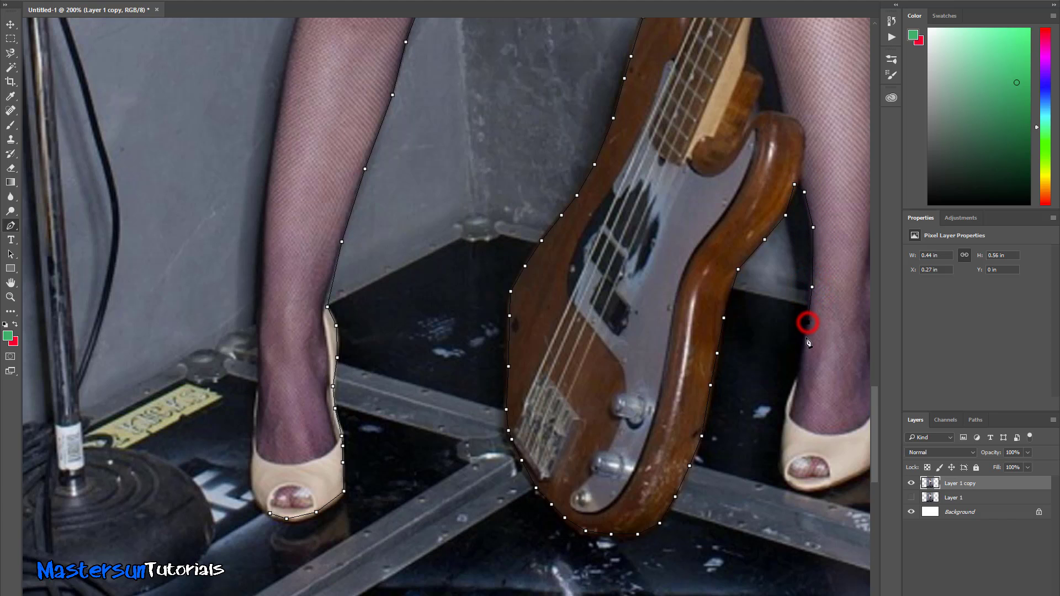
left_click(804, 353)
- Trace the inner edge of the peep-toe shoe from the ankle down to the toe
left_click(796, 380)
left_click(787, 400)
left_click(783, 439)
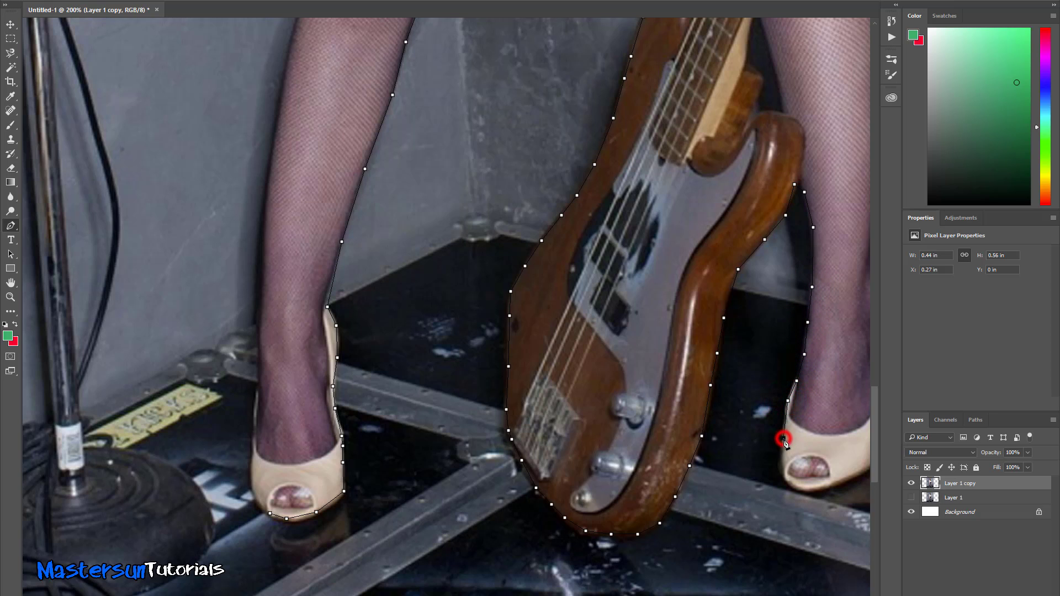
left_click(784, 475)
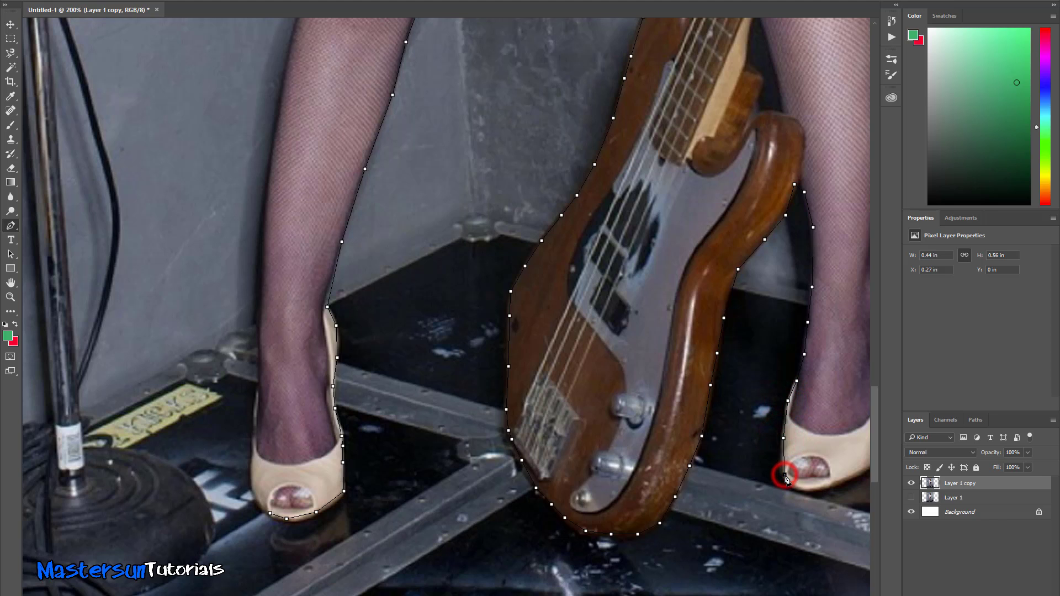
- Try to trace the shoe's sole from the toe opening toward the outer side, stepping back over misplaced points
left_click(828, 486)
left_click(48, 0)
left_click(67, 0)
left_click(834, 480)
left_click(47, 0)
key("ctrl+alt+z")
left_click(833, 480)
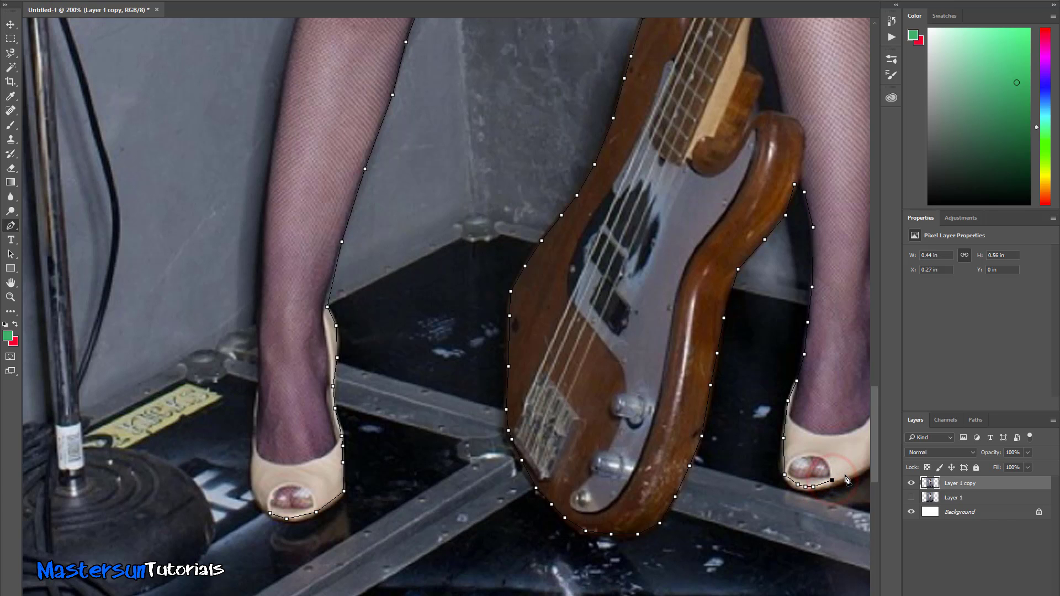
left_click(848, 473)
left_click(861, 467)
- Undo the path points along the shoe's sole back to the tip of the toe
scroll(526, 586, "right", 8)
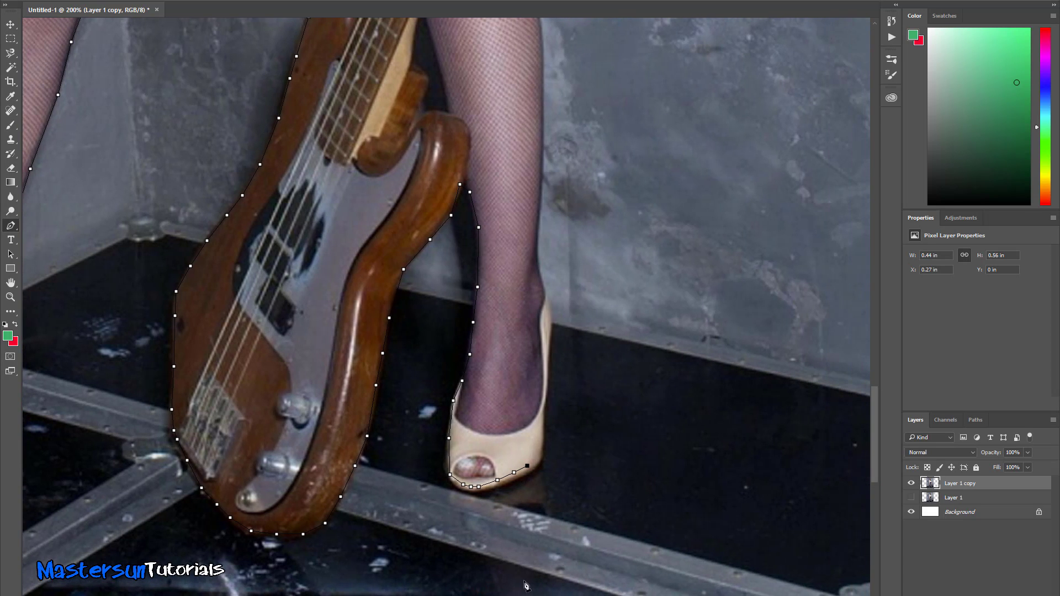
left_click(52, 2)
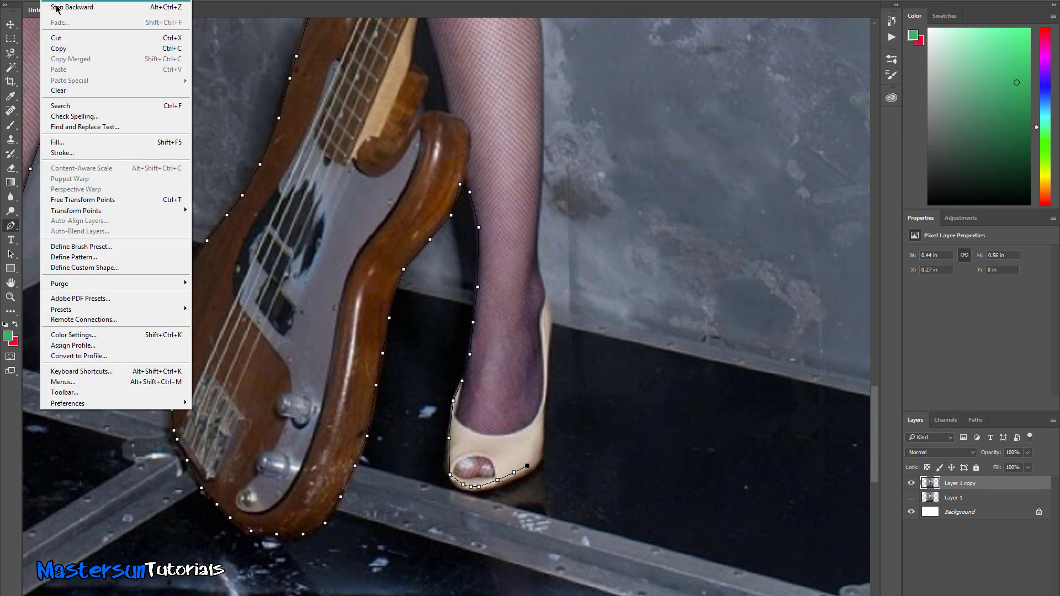
left_click(53, 7)
left_click(52, 2)
left_click(53, 7)
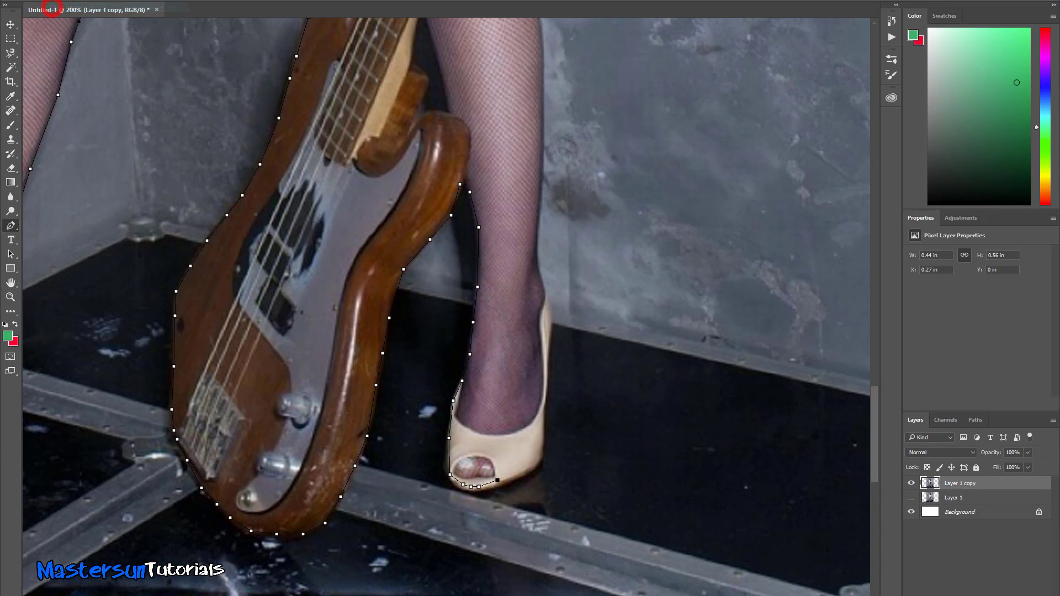
left_click(53, 2)
left_click(54, 7)
left_click(52, 2)
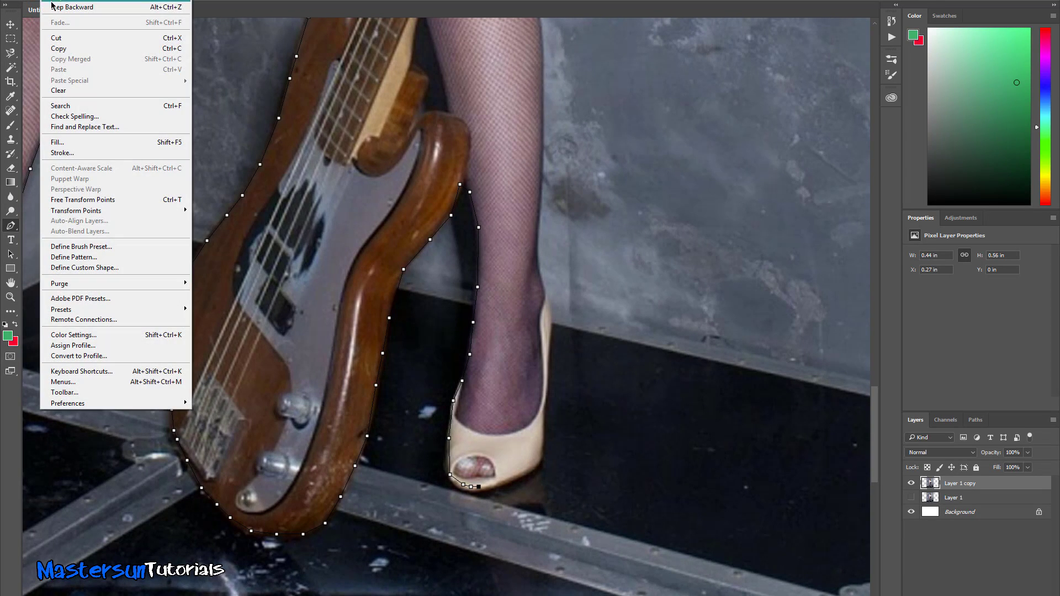
left_click(54, 7)
left_click(52, 2)
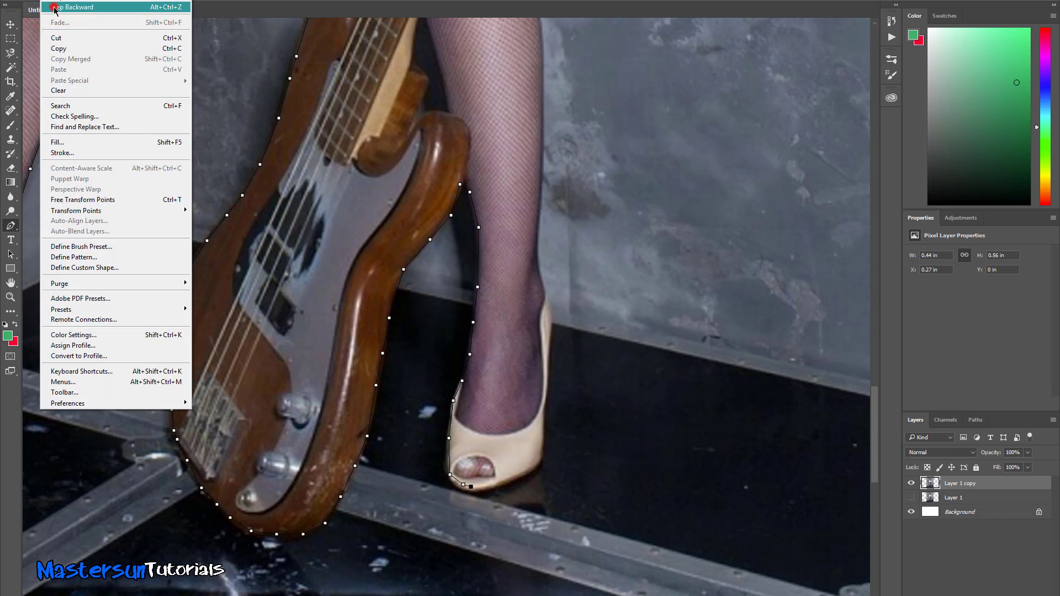
left_click(53, 7)
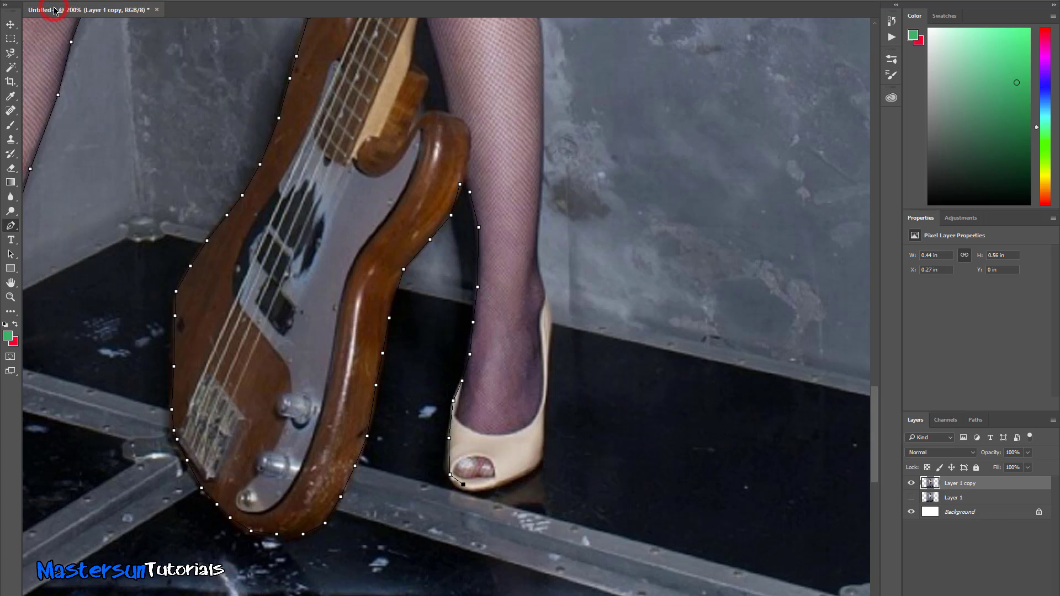
- Trace the shoe's sole from the toe and its outer edge up to the top of the heel
left_click(468, 487)
left_click(499, 483)
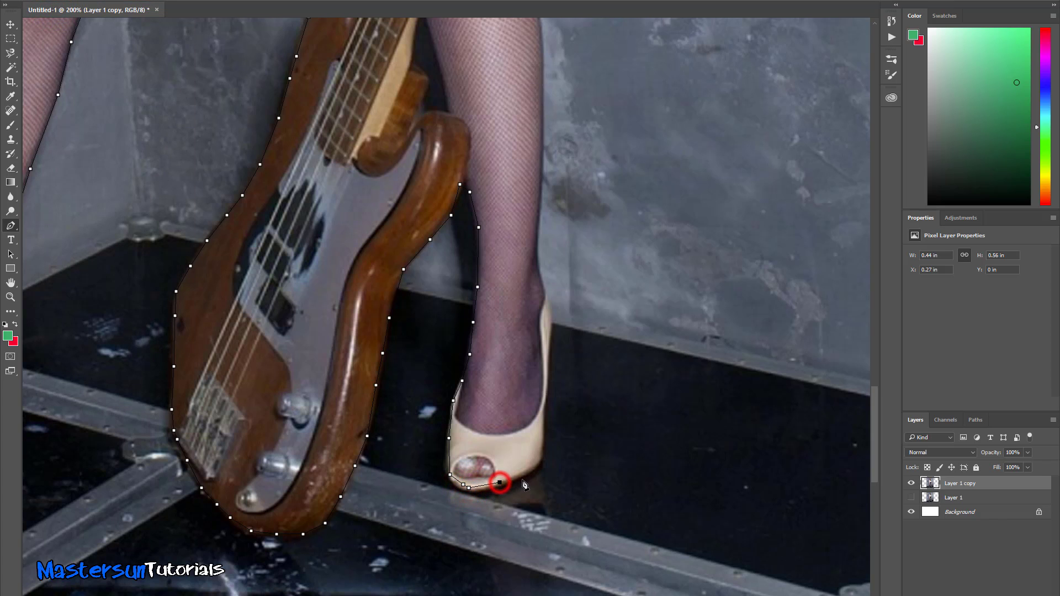
left_click(536, 468)
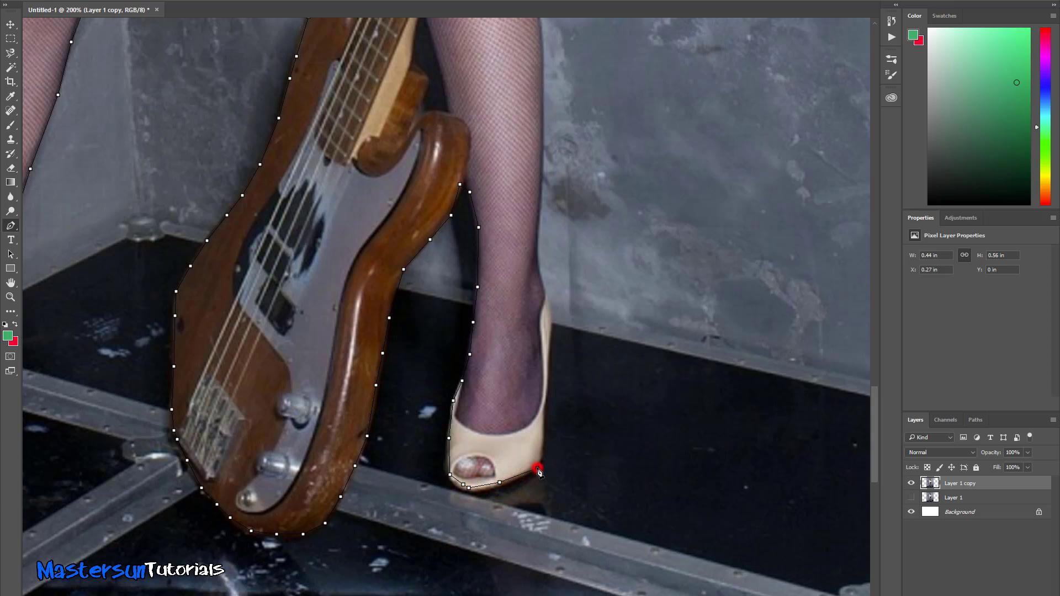
left_click(542, 434)
left_click(545, 396)
left_click(549, 362)
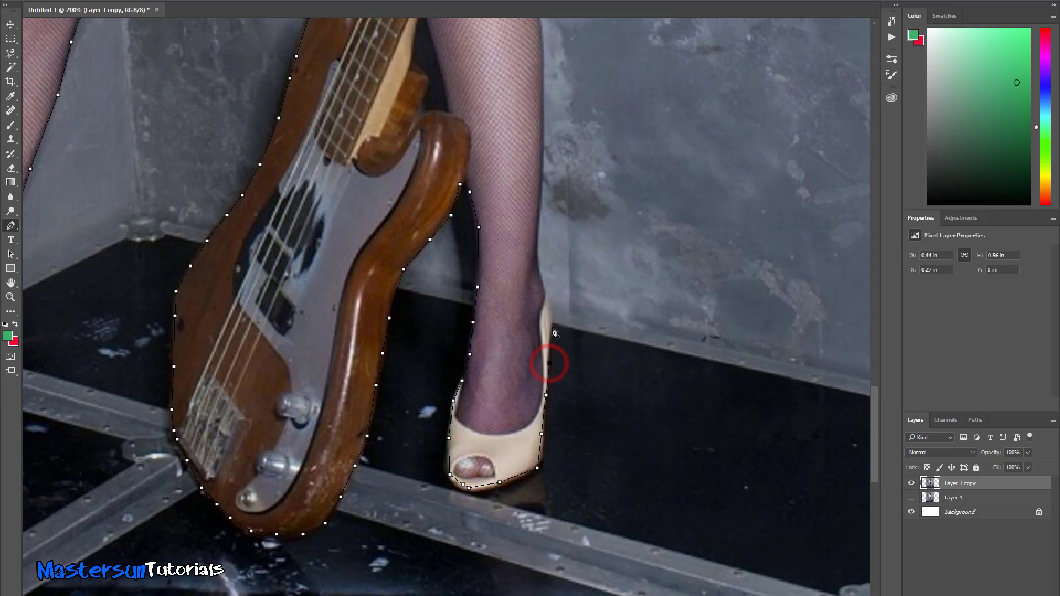
left_click(549, 296)
- Extend the pen path from the heel up the outer edge of the ankle and calf
scroll(628, 389, "up", 4)
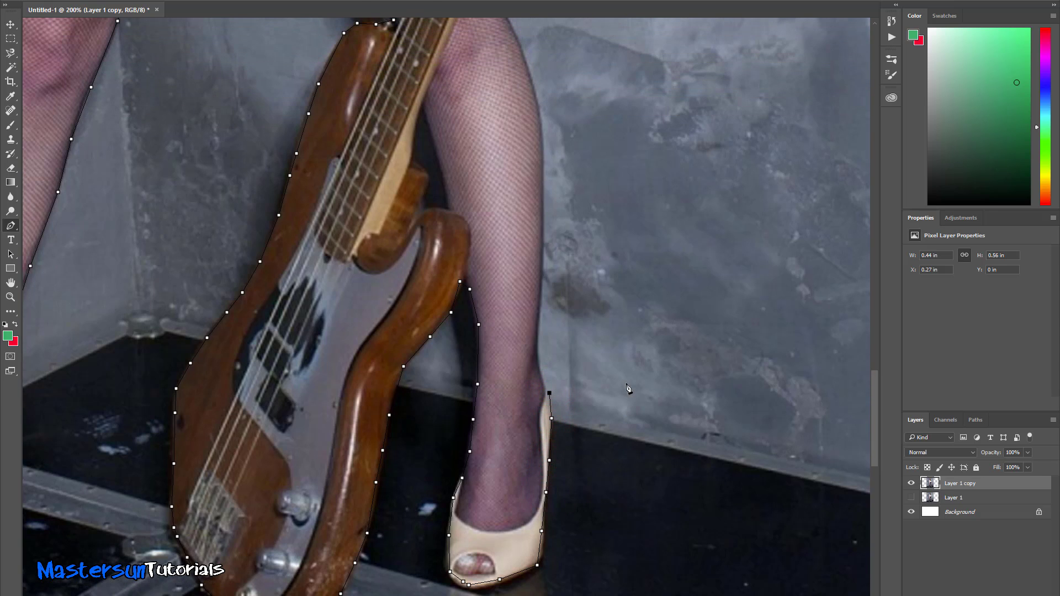
left_click(540, 369)
left_click(536, 344)
left_click(540, 295)
left_click(543, 197)
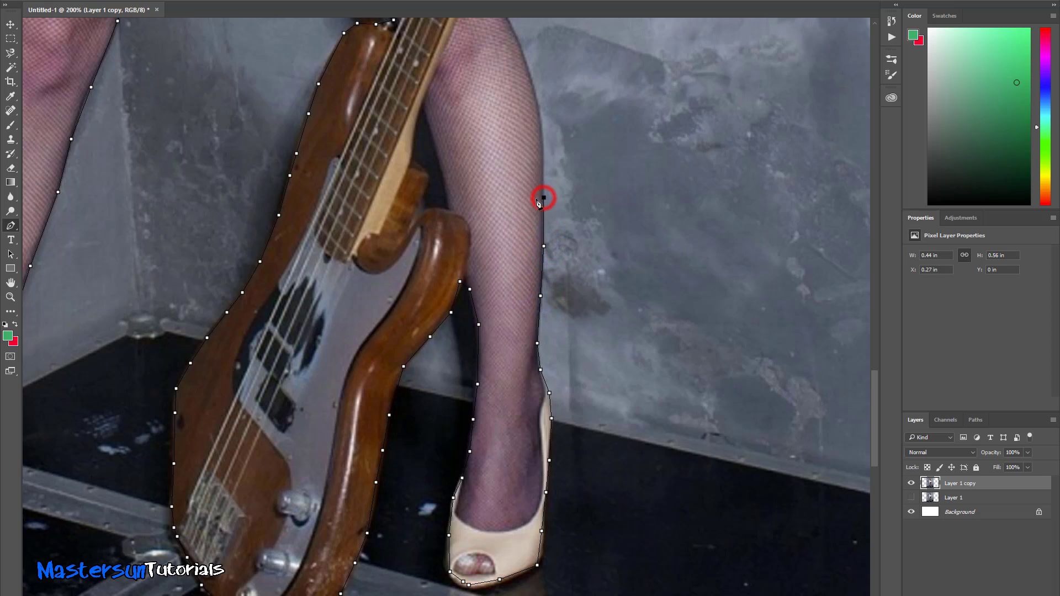
left_click(542, 139)
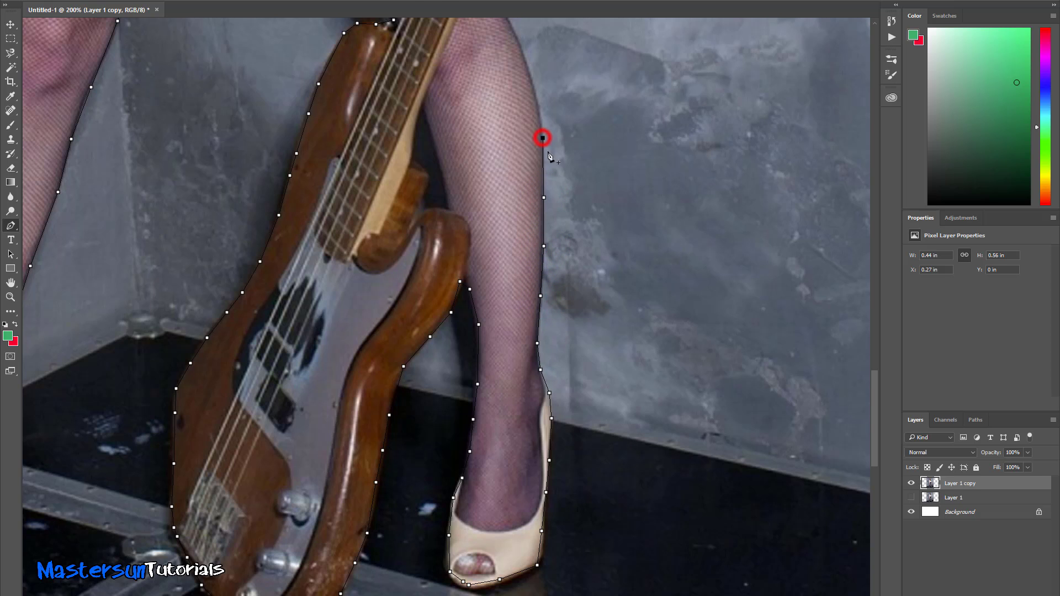
- Continue the path past the outer knee to the bass neck, replacing the last point with ones closer to the leg's edge
scroll(587, 206, "up", 5)
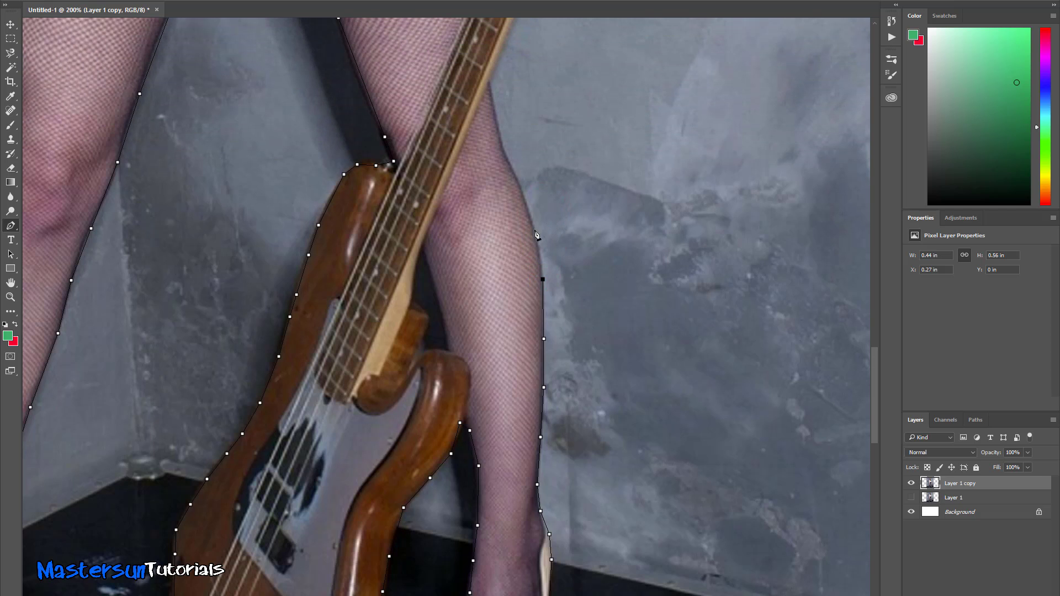
left_click(535, 229)
left_click(512, 170)
left_click(493, 103)
scroll(540, 200, "up", 2)
scroll(542, 202, "up", 3)
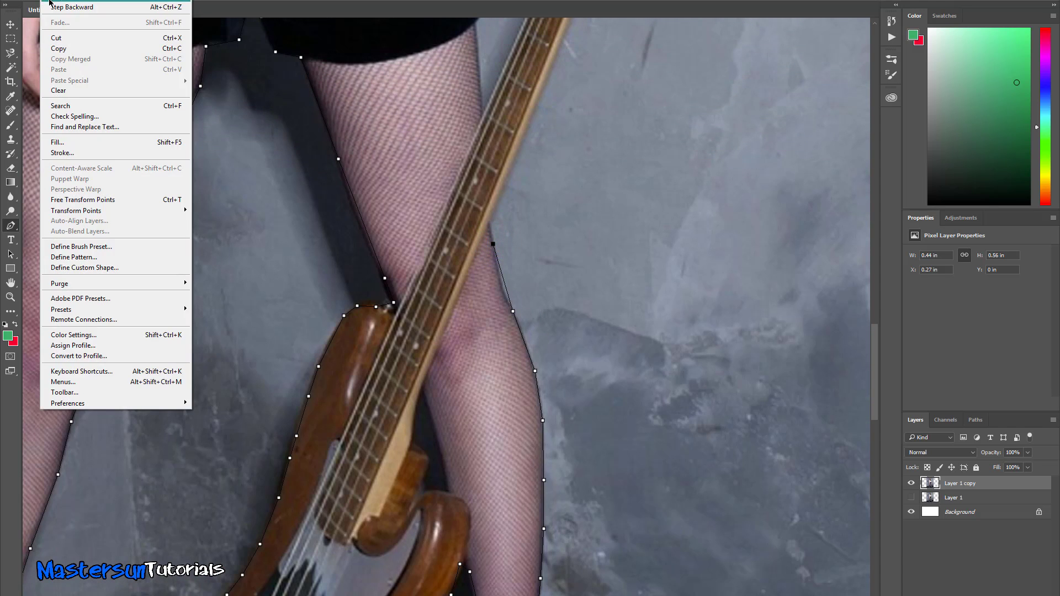
left_click(61, 7)
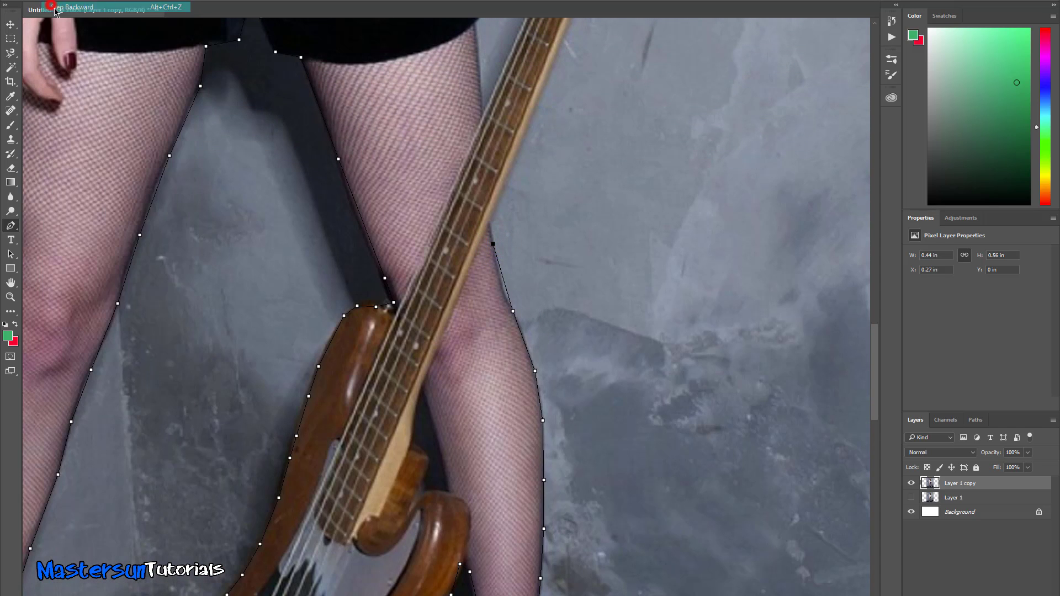
left_click(496, 265)
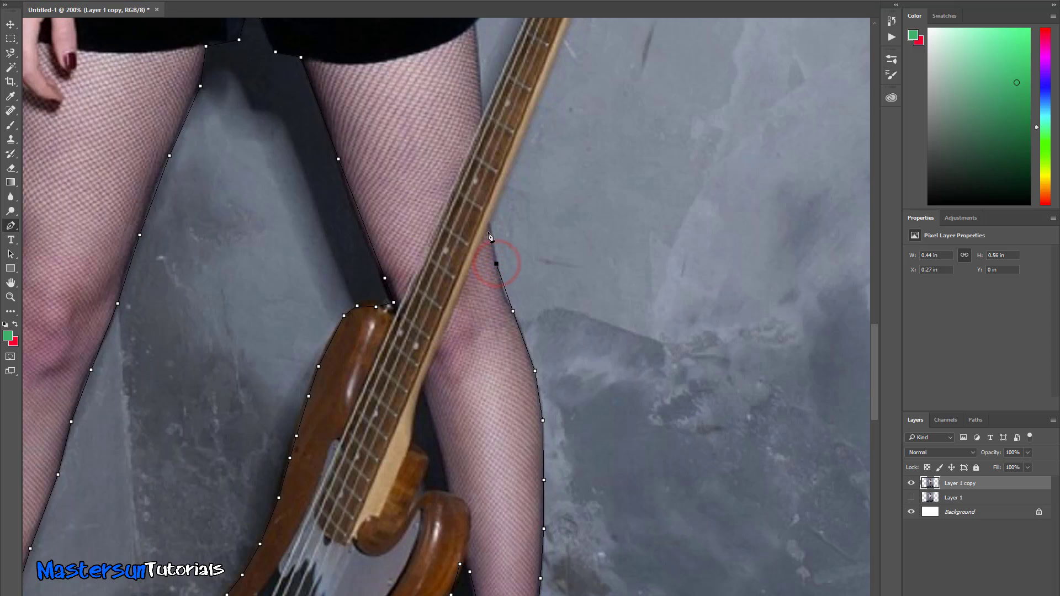
left_click(490, 226)
- Trace the outer edge of the bass neck upward from the thigh toward the headstock
scroll(550, 308, "up", 3)
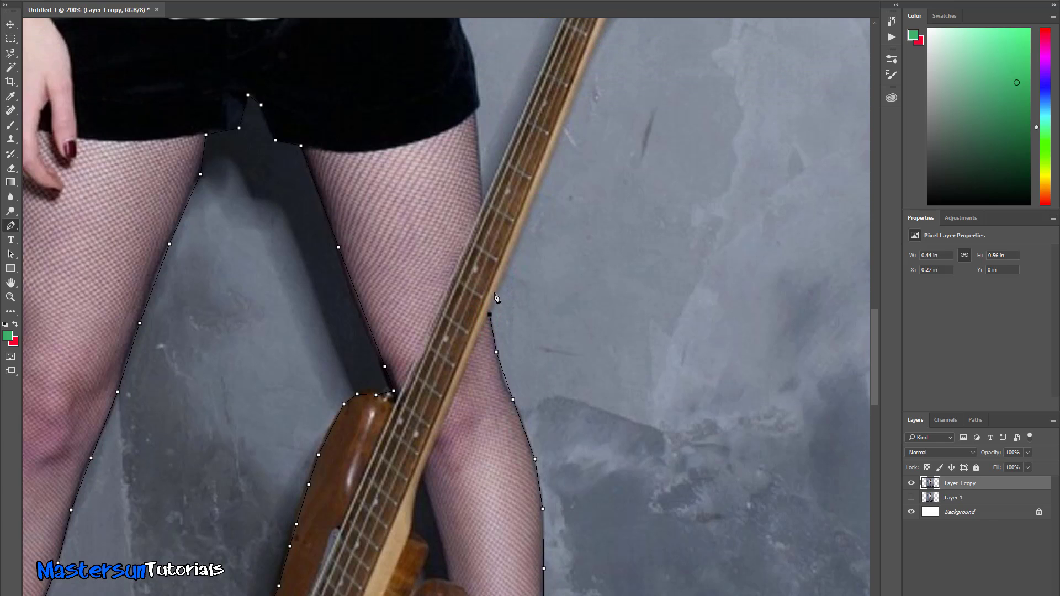
left_click(494, 293)
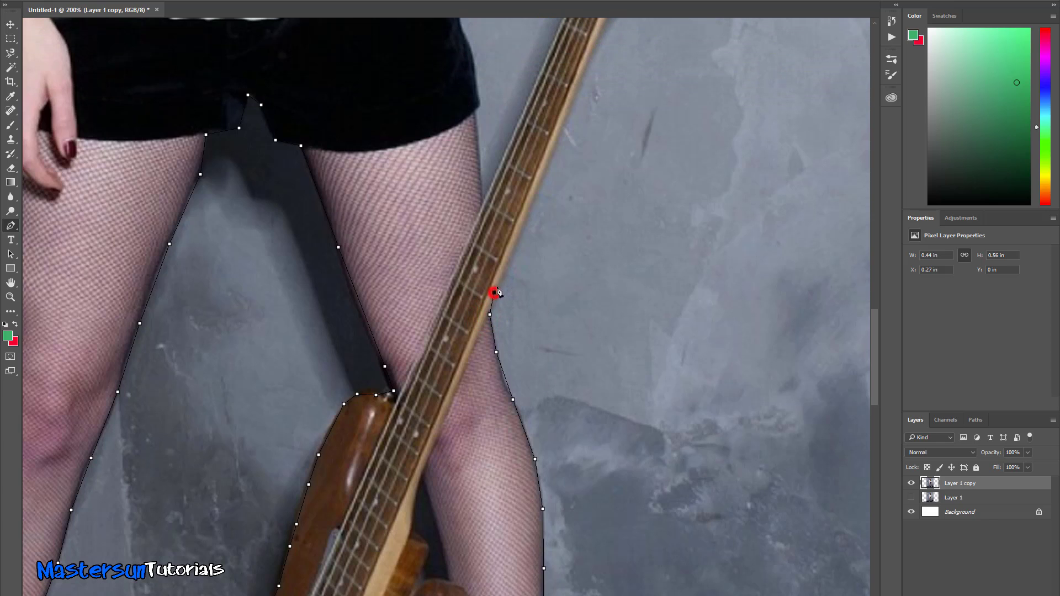
left_click(528, 209)
left_click(607, 19)
- Trace the curve from the bass neck to the headstock's outer corner, replacing the misplaced corner point
scroll(652, 132, "up", 4)
scroll(651, 131, "up", 2)
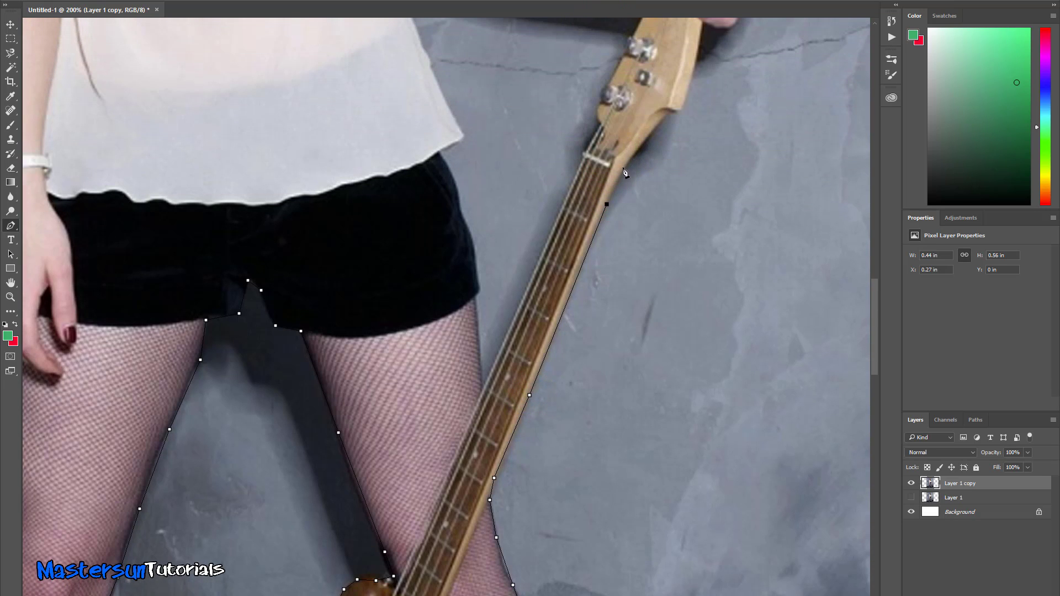
left_click(623, 167)
left_click(645, 139)
left_click(656, 126)
left_click(664, 117)
left_click(674, 112)
left_click(684, 97)
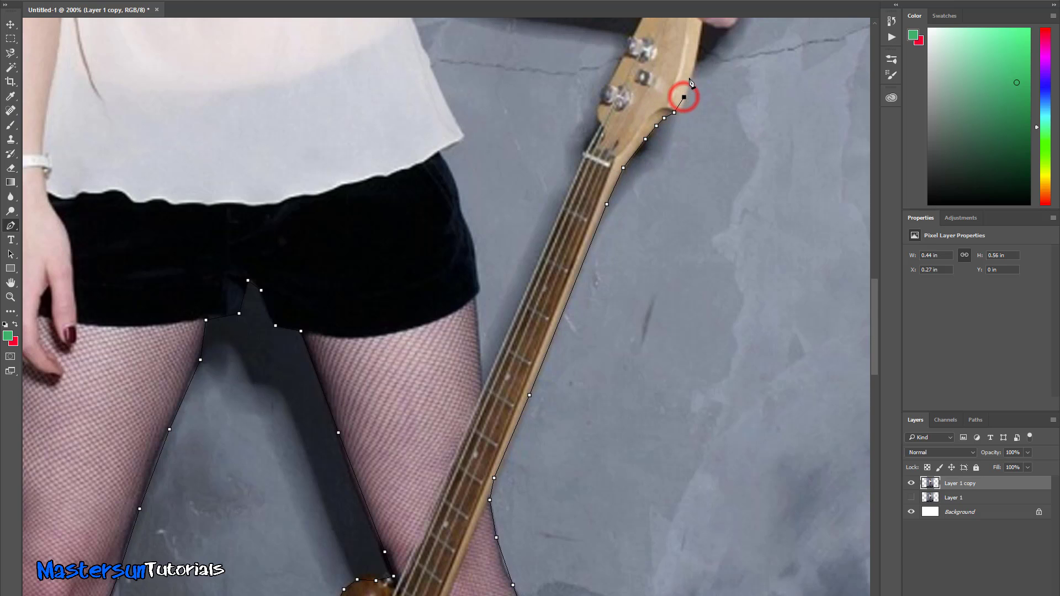
left_click(59, 10)
left_click(681, 107)
- Continue the pen path up the headstock's outer edge and around the knuckles of the hand gripping it
scroll(670, 142, "up", 5)
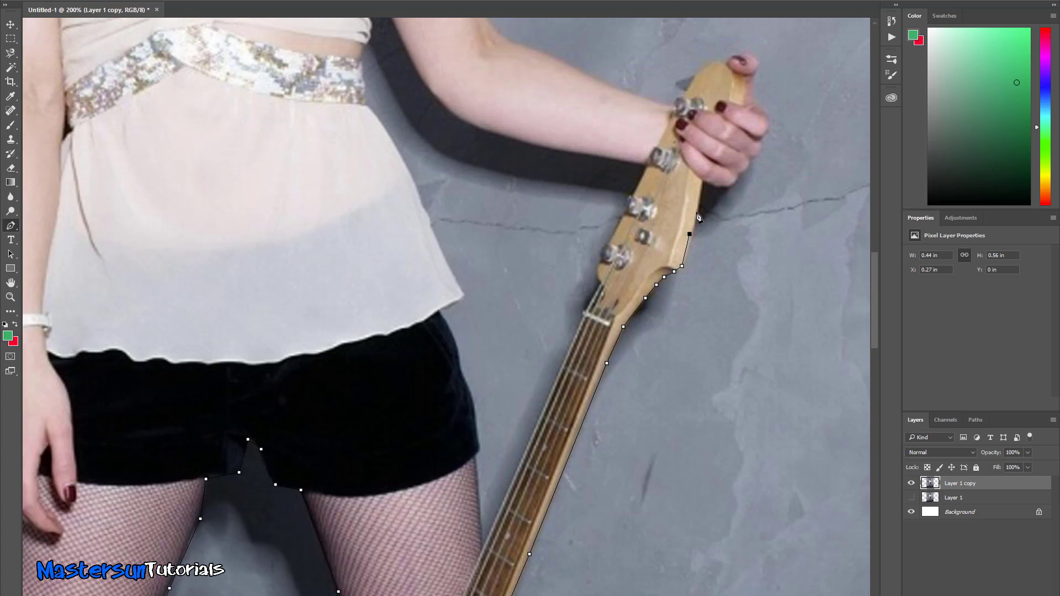
left_click(696, 211)
left_click_drag(720, 185, 738, 184)
left_click(736, 176)
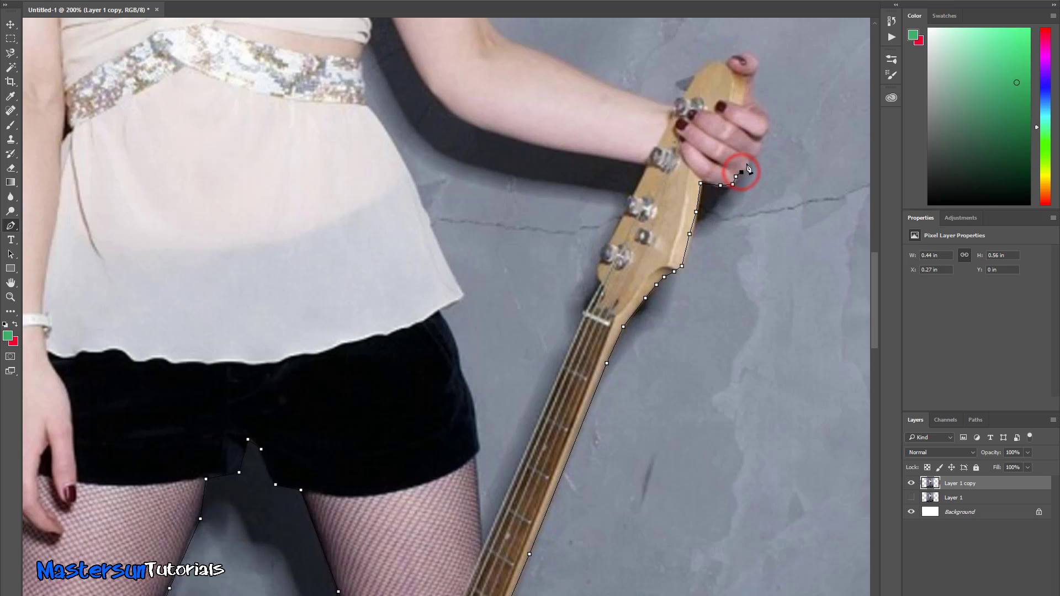
left_click(747, 161)
left_click(760, 144)
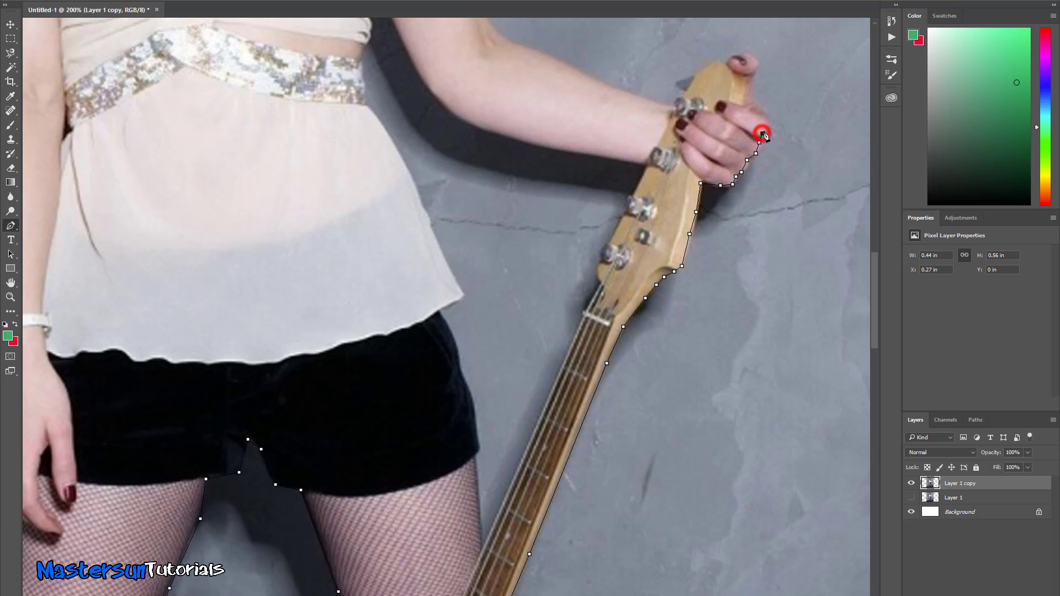
left_click(766, 122)
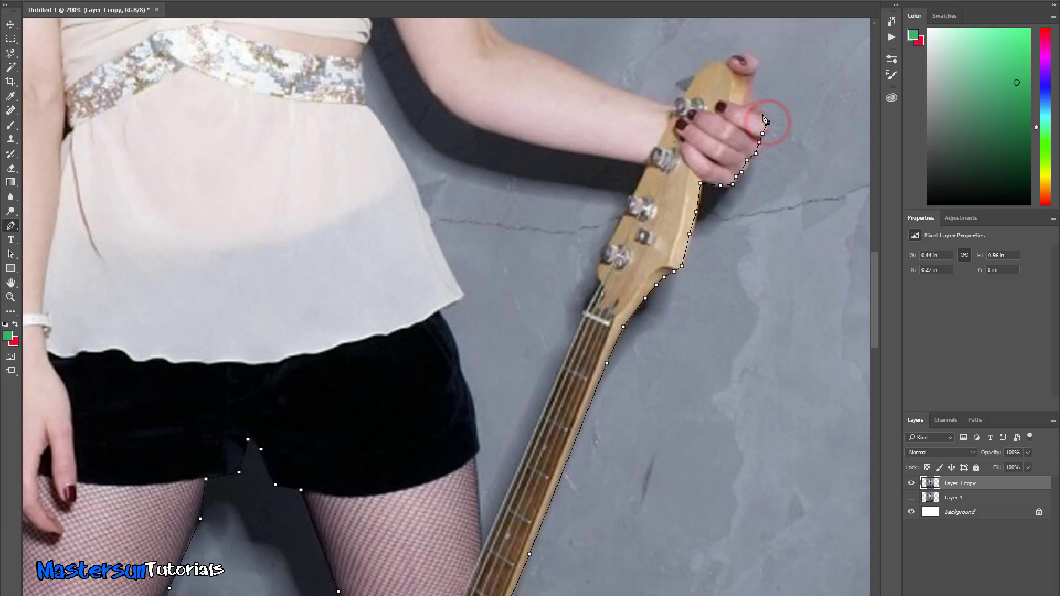
left_click(762, 113)
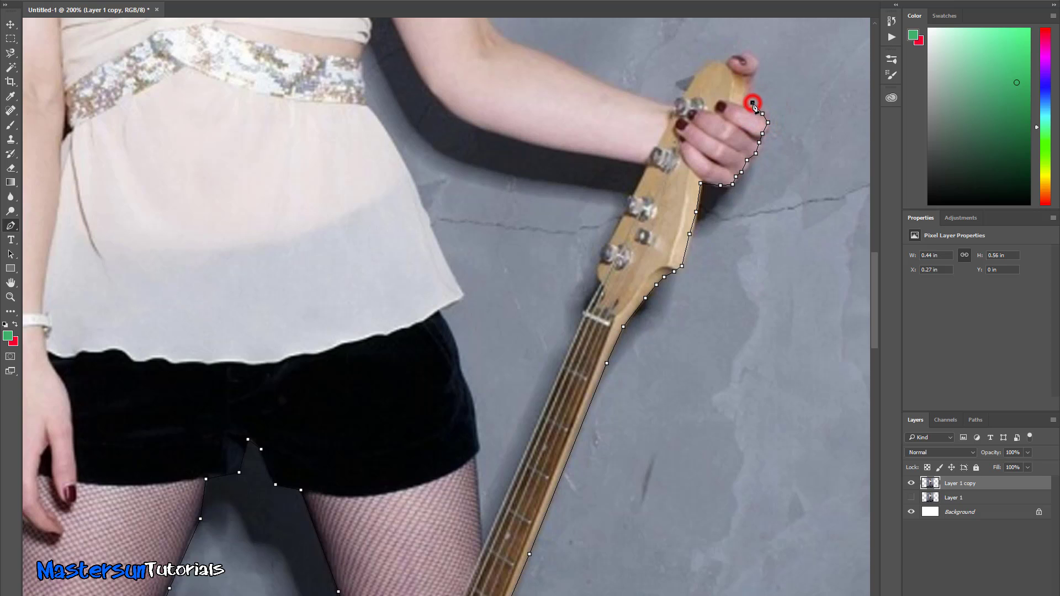
- Trace from the knuckles around the outside of the thumb at the headstock's tip
scroll(775, 173, "up", 3)
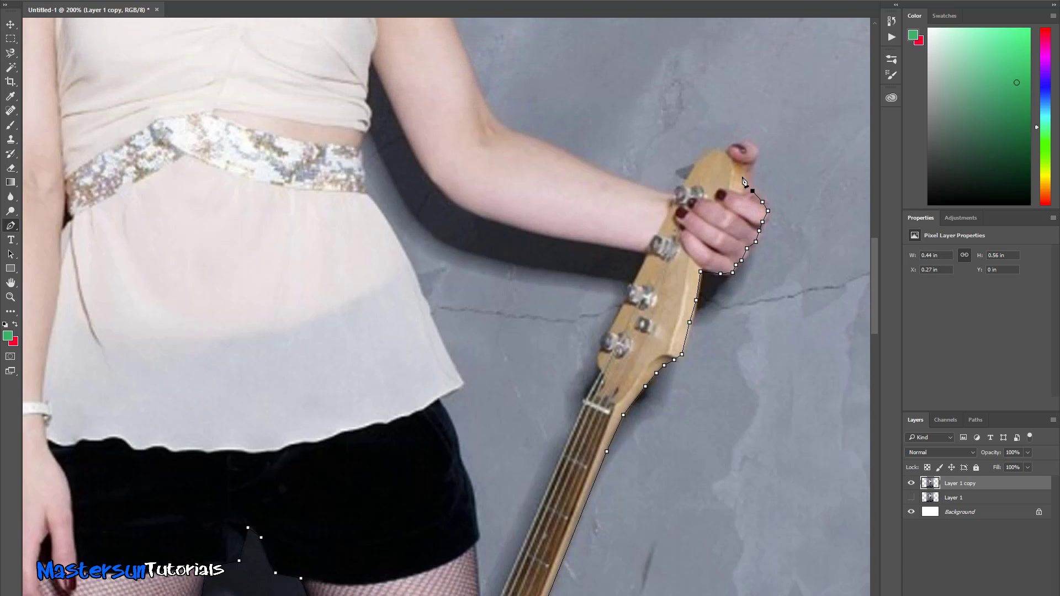
left_click(750, 174)
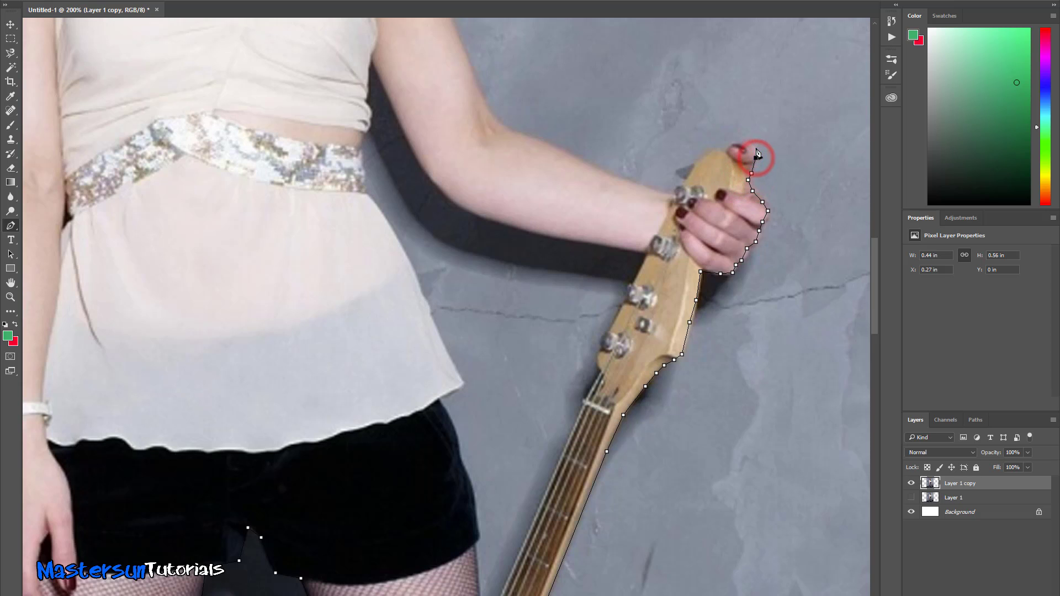
left_click(755, 146)
left_click(746, 141)
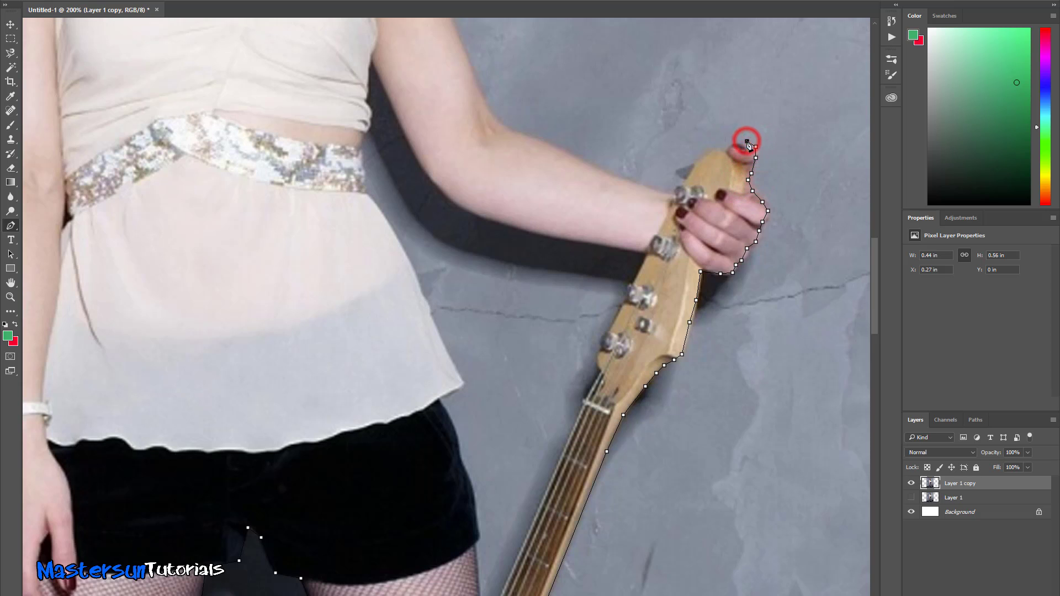
left_click(737, 141)
left_click(729, 146)
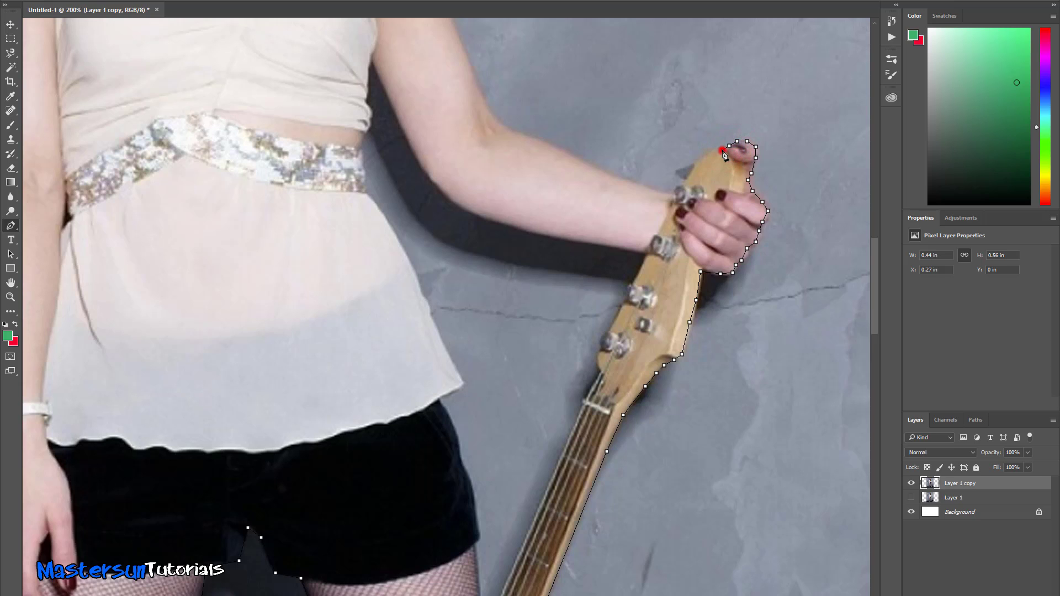
- Trace the rounded tip of the headstock down to the tuning peg beside the wrist
left_click(712, 151)
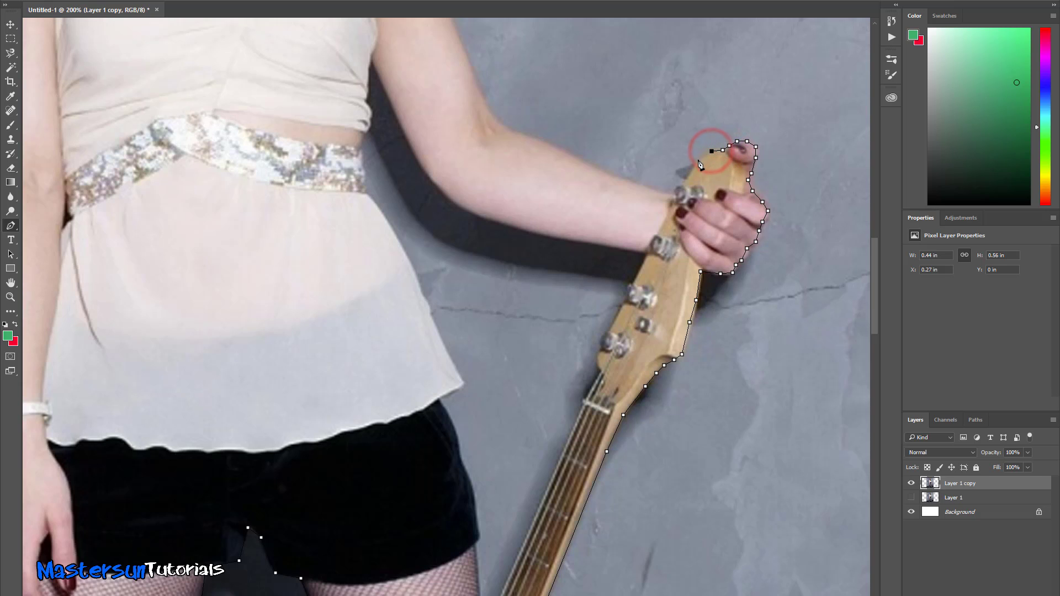
left_click(697, 161)
left_click(690, 173)
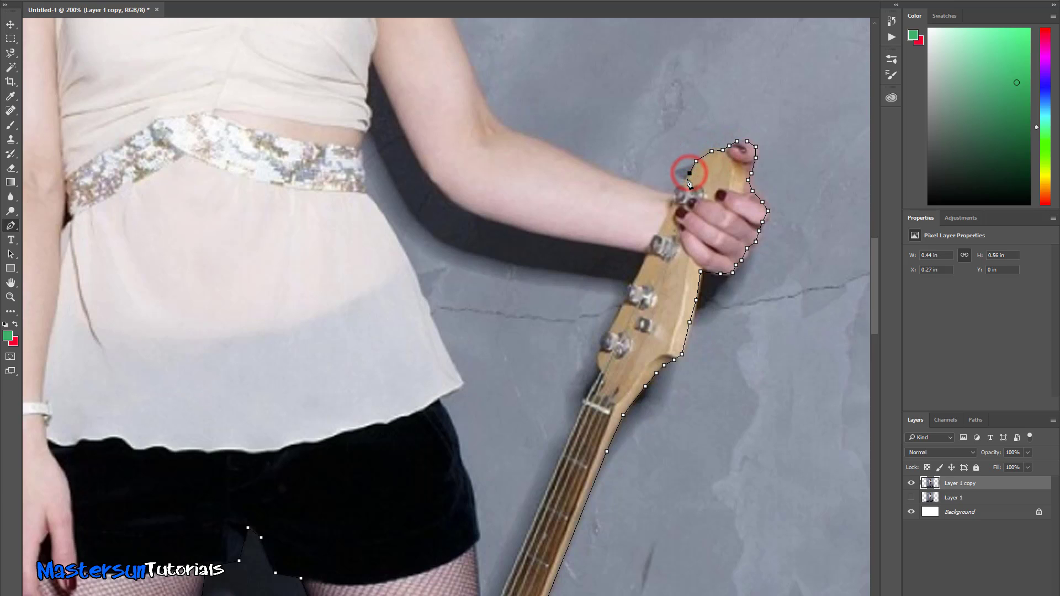
left_click(684, 180)
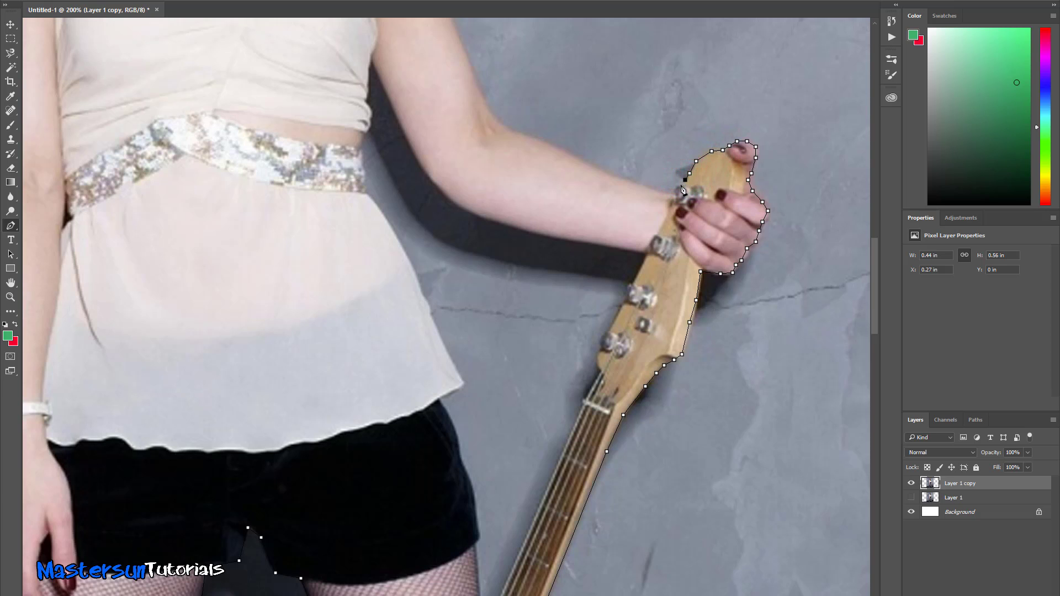
left_click(679, 186)
left_click(674, 191)
- Extend the path along the upper edge of the forearm from the wrist to the inner elbow
left_click(580, 160)
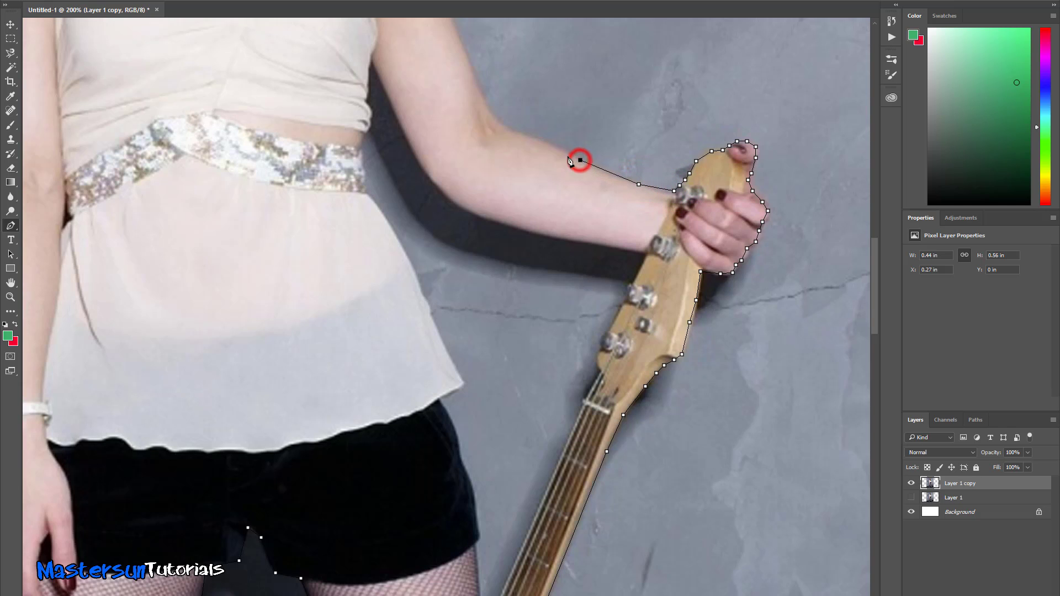
left_click(546, 144)
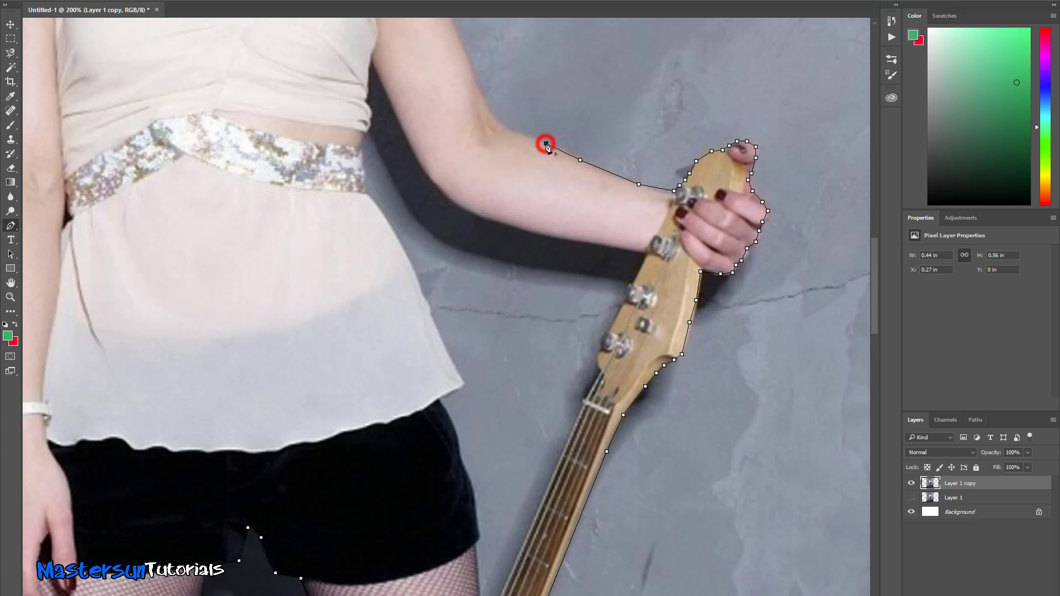
left_click(507, 133)
left_click_drag(507, 132, 506, 162)
- Trace the outer edge of the upper arm from the elbow crease up to the hair at the shoulder
scroll(506, 162, "up", 8)
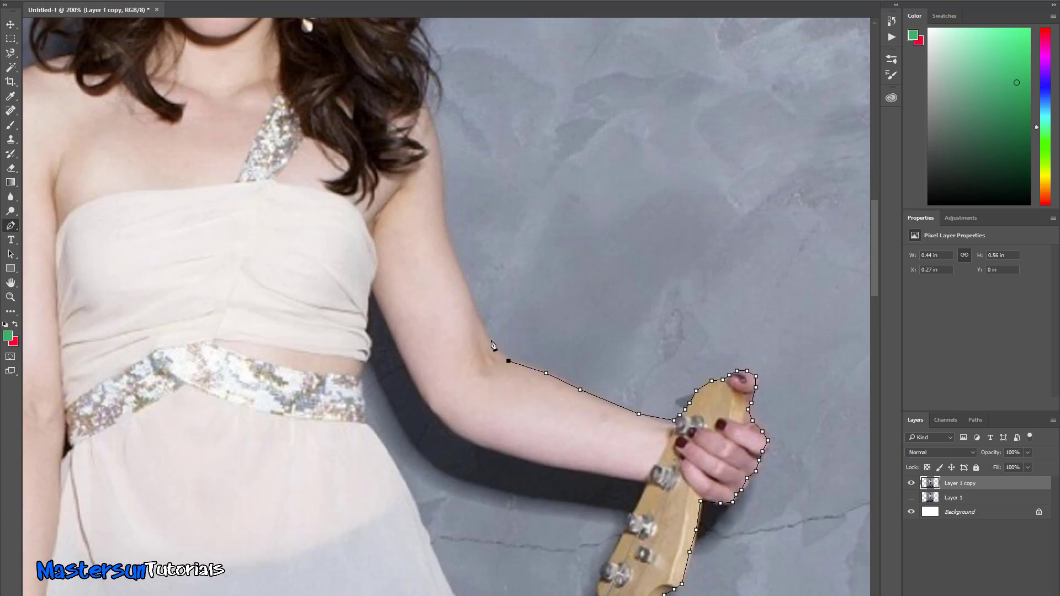
left_click(487, 338)
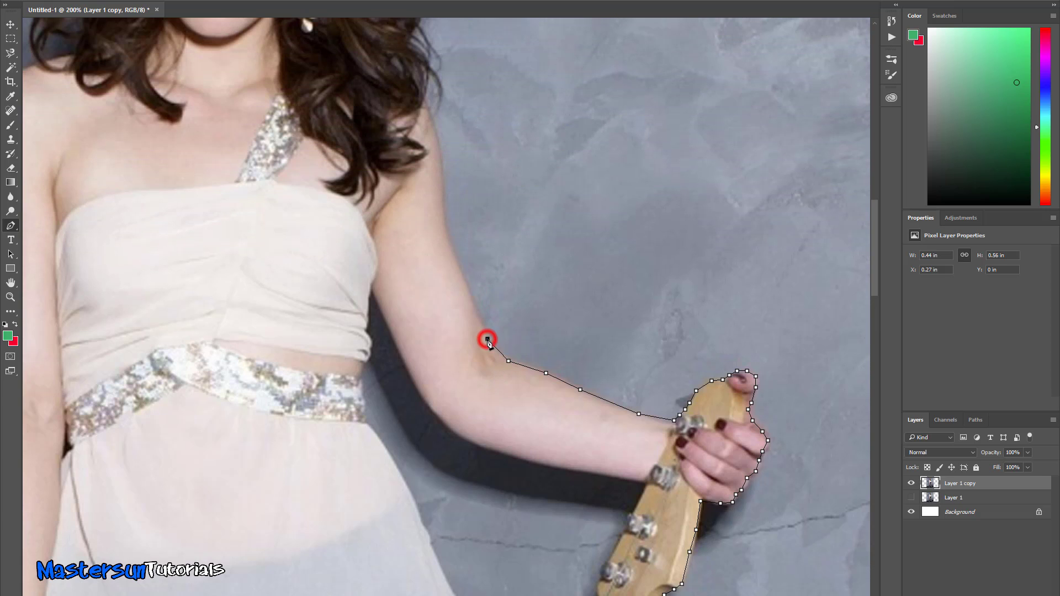
left_click(475, 304)
left_click(459, 261)
left_click(443, 185)
left_click(435, 125)
left_click(426, 104)
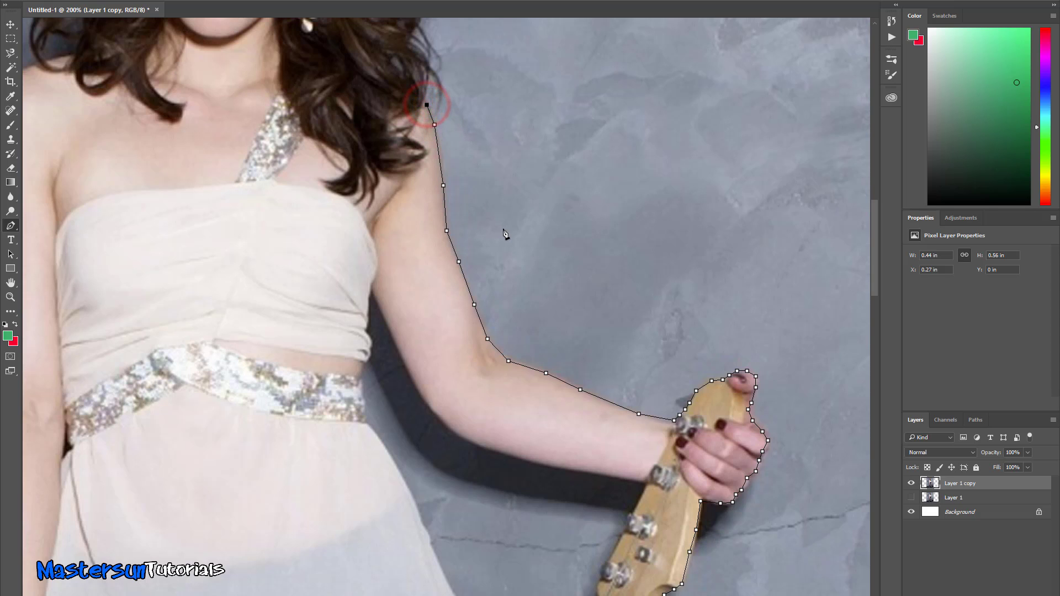
scroll(504, 235, "up", 5)
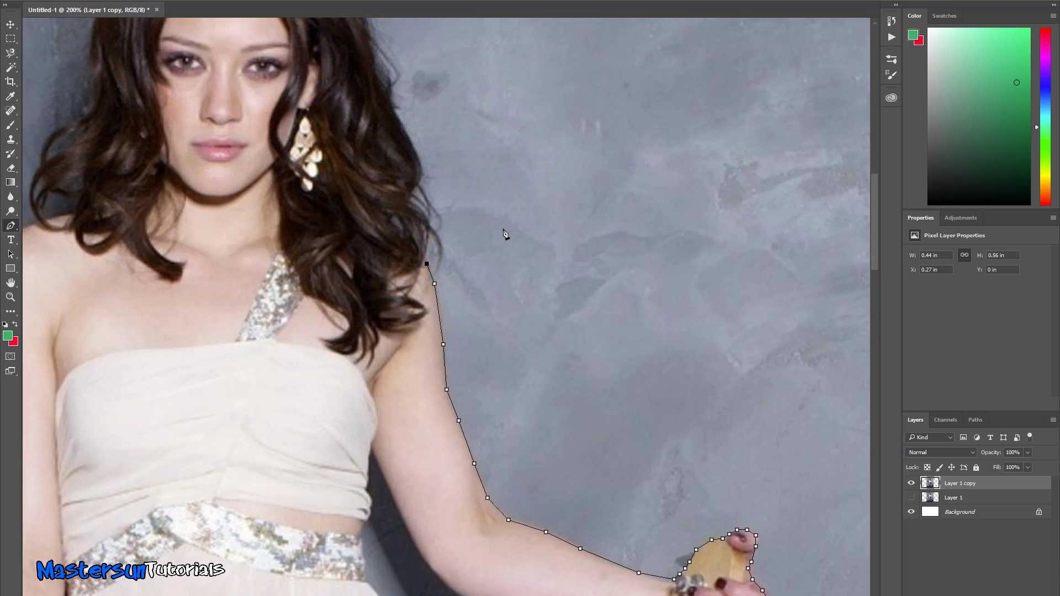
scroll(504, 234, "up", 2)
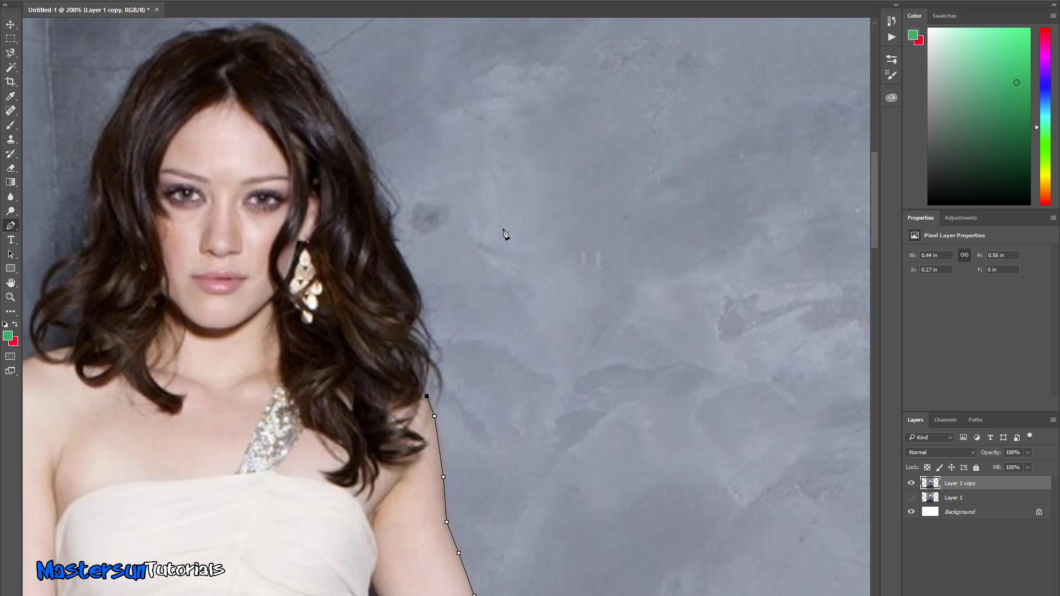
scroll(503, 234, "down", 6)
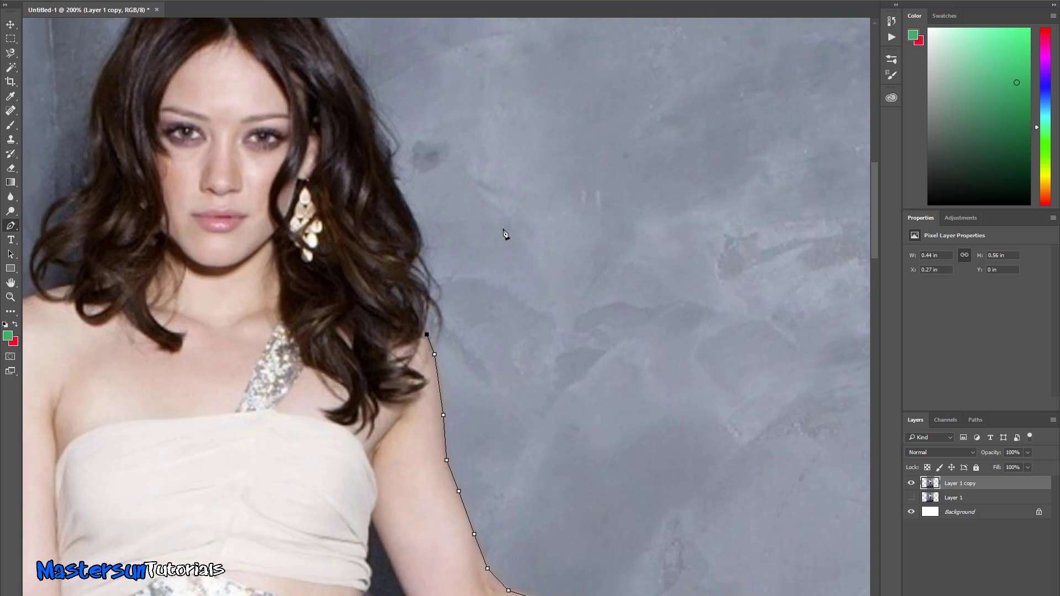
scroll(504, 234, "down", 6)
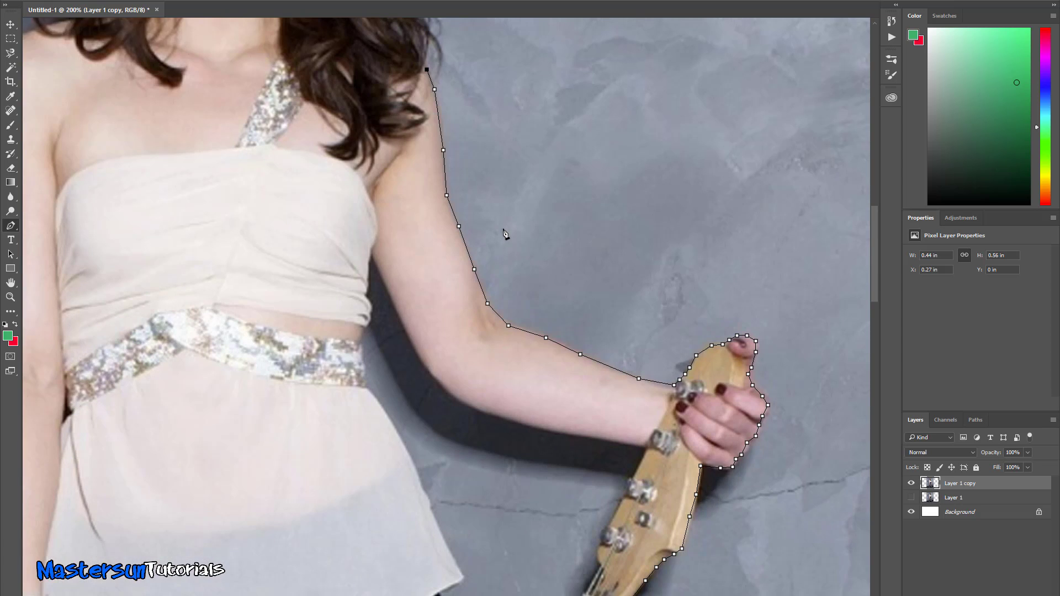
scroll(504, 234, "up", 4)
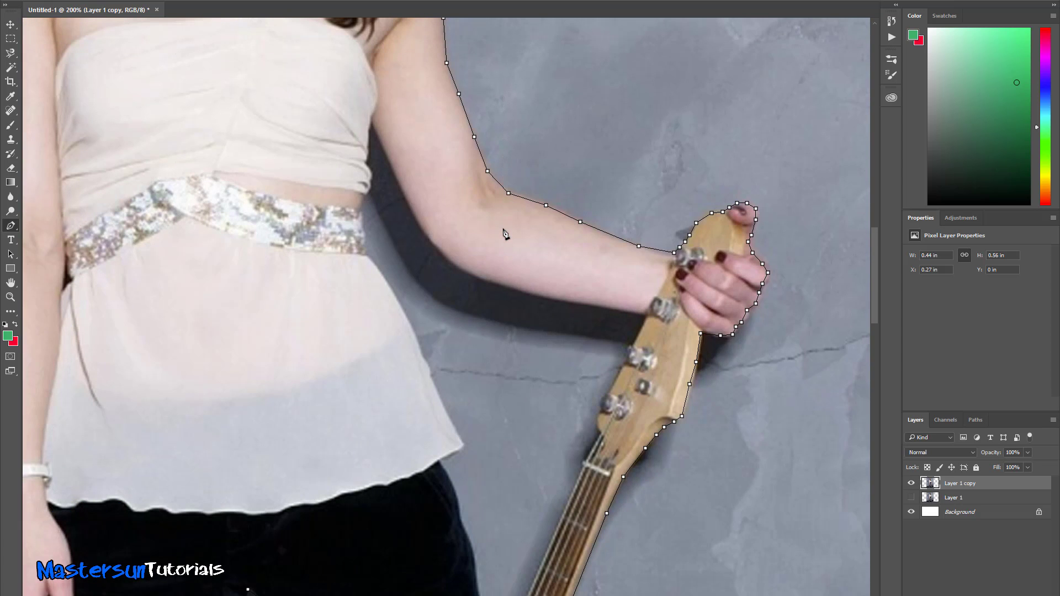
scroll(504, 234, "up", 6)
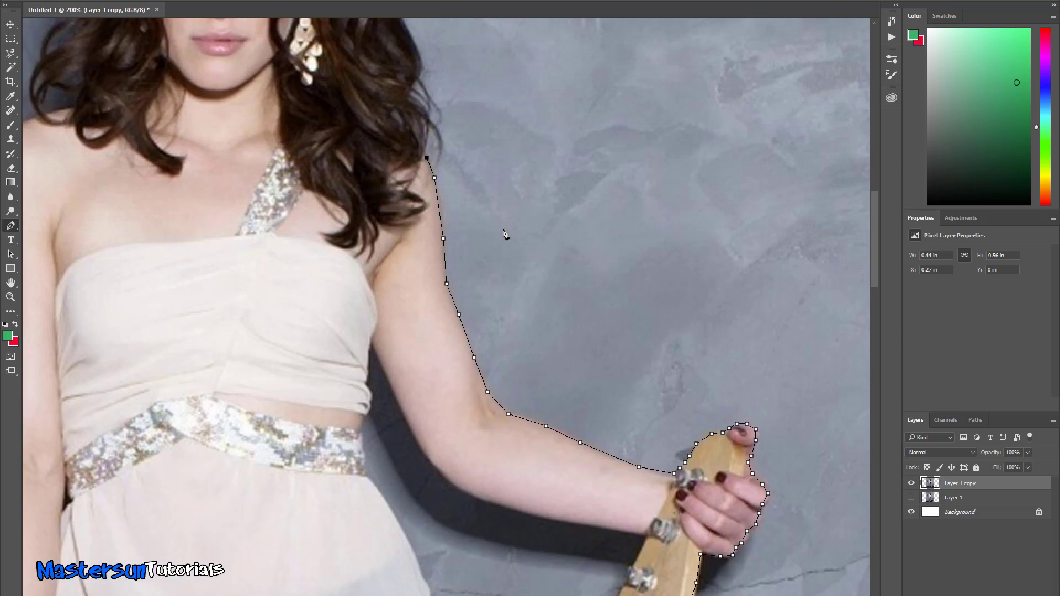
- Trace around the loose curl tips of the hair just above the shoulder on the guitar side
scroll(503, 235, "up", 3)
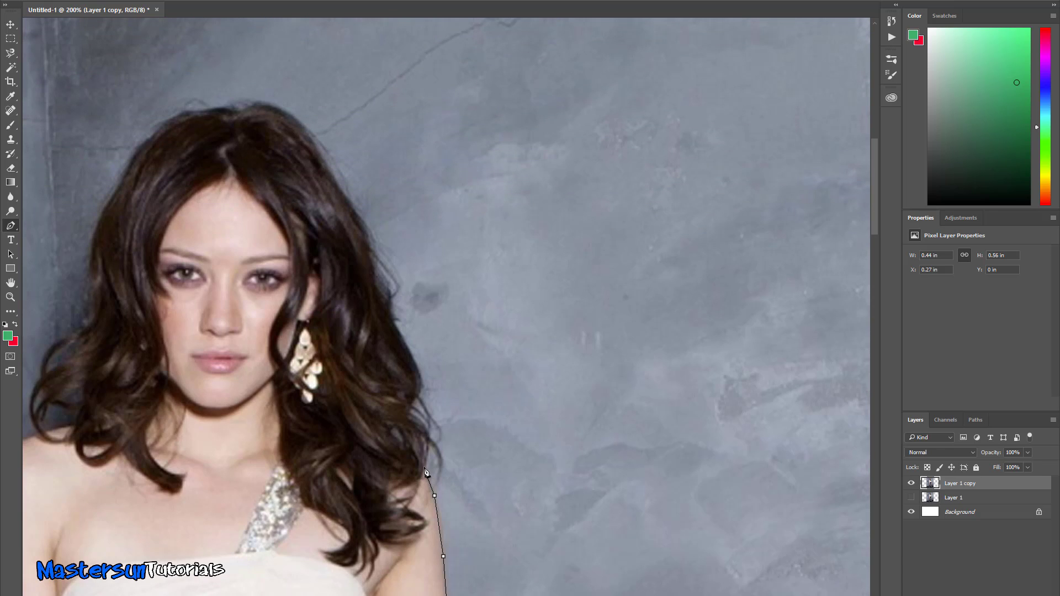
left_click(428, 451)
left_click(439, 466)
left_click(439, 452)
left_click(436, 439)
left_click(434, 425)
- Continue the path up the outer edge of the hair on the guitar side toward the crown
left_click(429, 411)
left_click(420, 400)
left_click(417, 394)
left_click(424, 385)
left_click(404, 341)
left_click(398, 325)
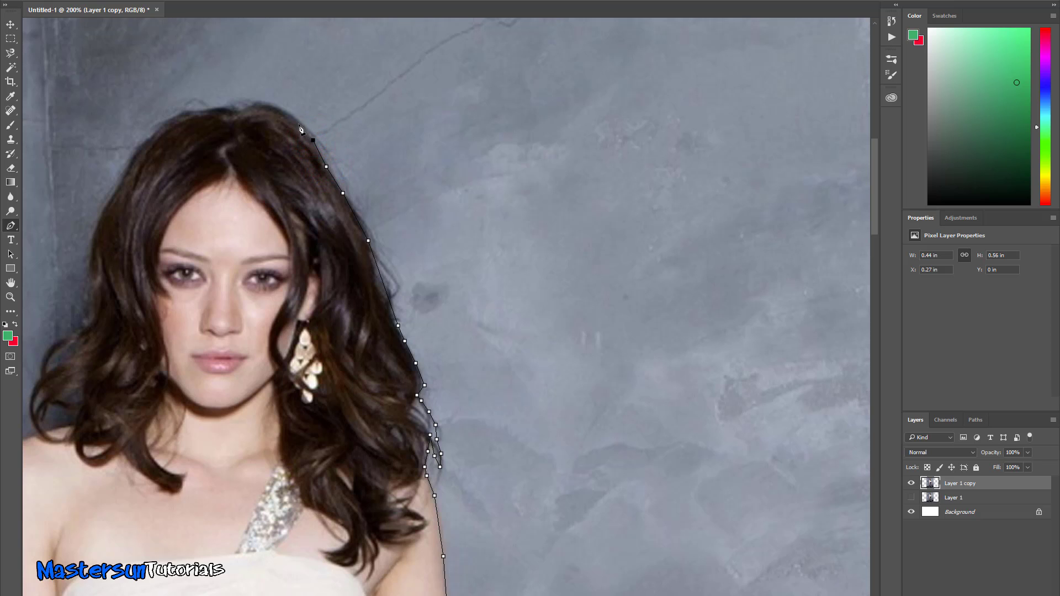
- Trace over the crown of the head and down the opposite side of the hair to the curls above the shoulder
scroll(325, 163, "up", 1)
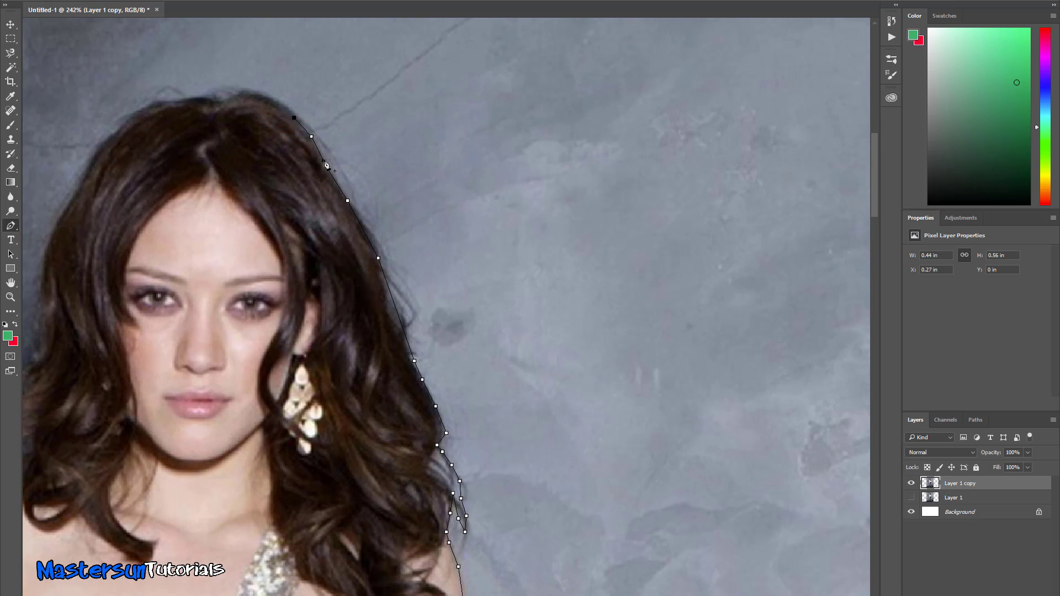
left_click_drag(365, 574, 549, 559)
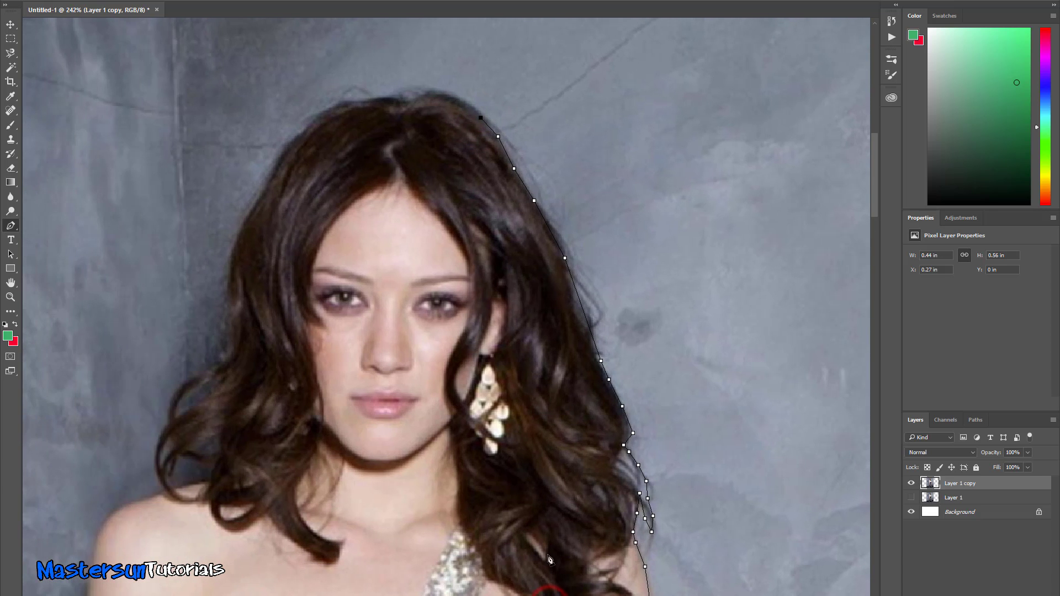
left_click(460, 100)
left_click(425, 88)
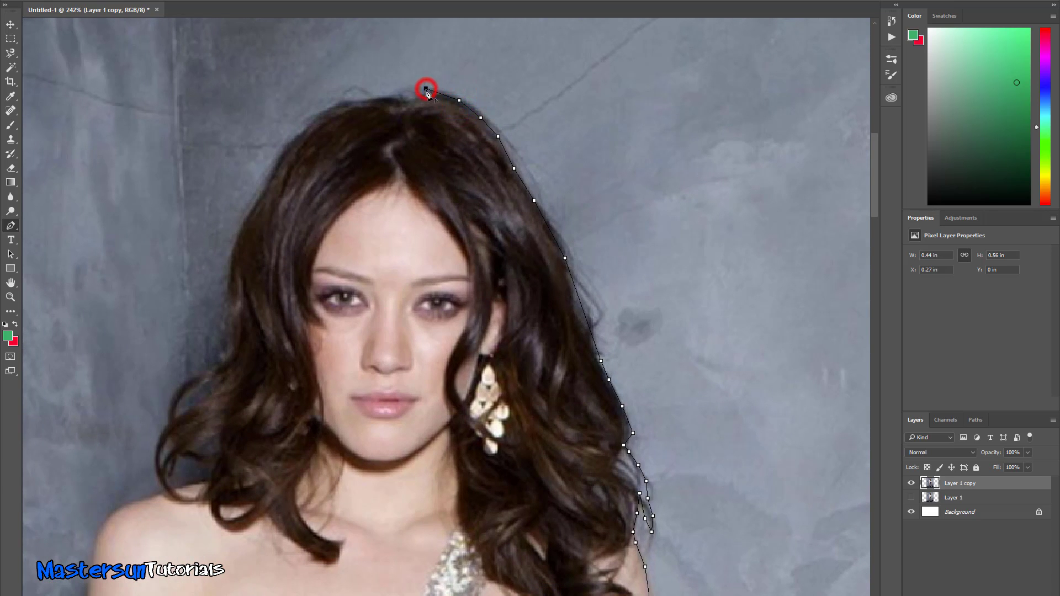
left_click(395, 96)
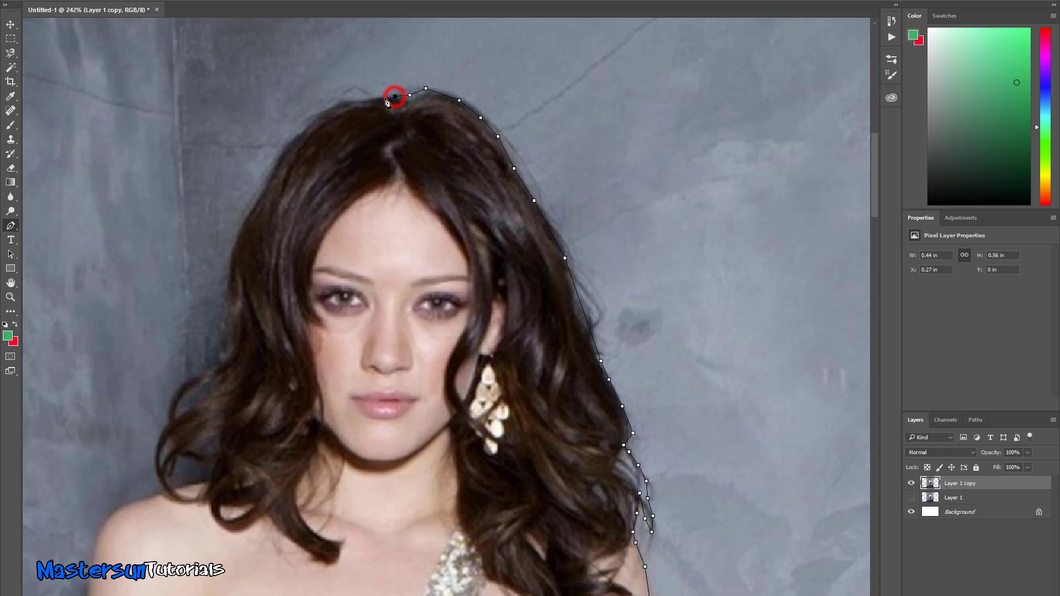
left_click(359, 101)
left_click(287, 149)
left_click(212, 360)
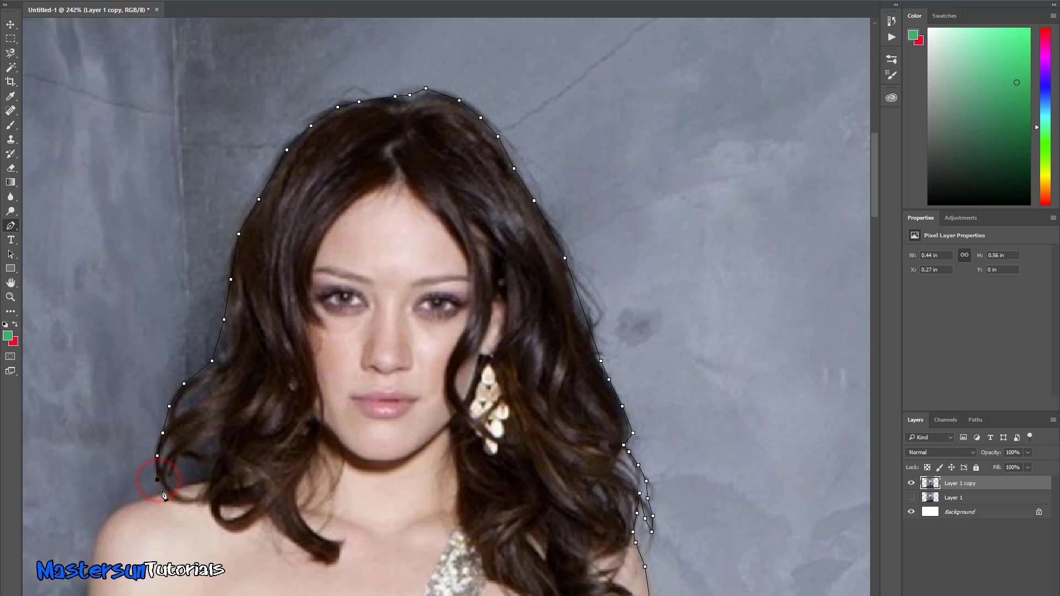
- Trace from the hair over the bare shoulder and down the outer edge of the lowered arm toward the elbow
scroll(182, 489, "down", 5)
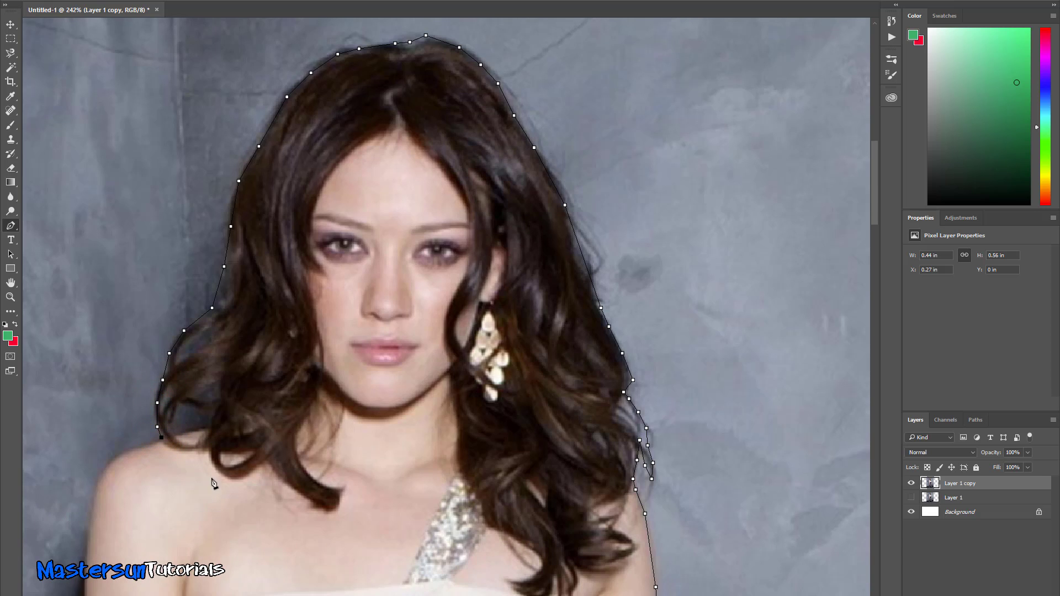
scroll(232, 489, "down", 2)
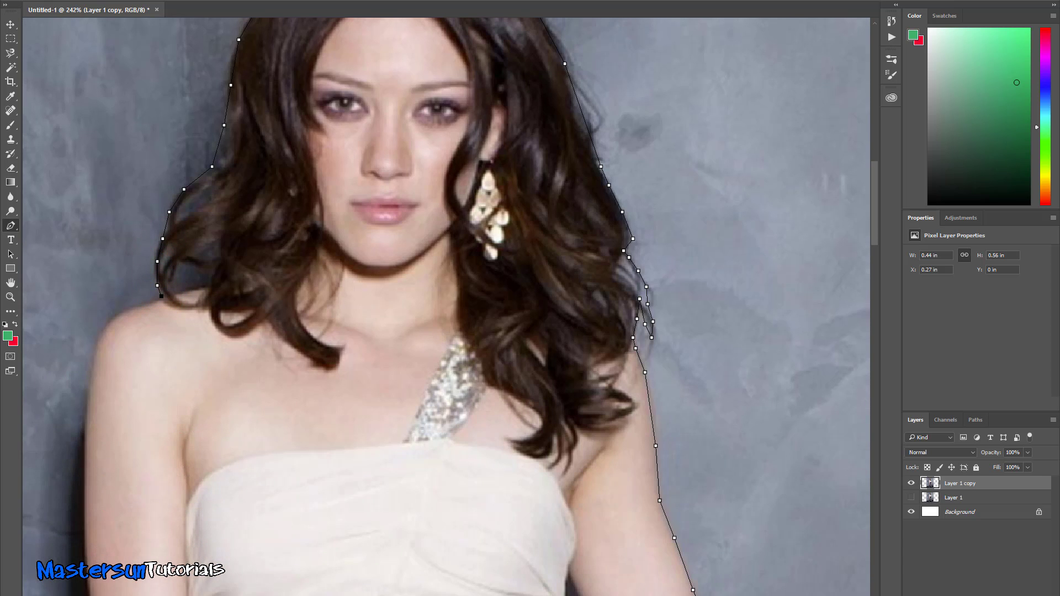
scroll(446, 307, "left", 9)
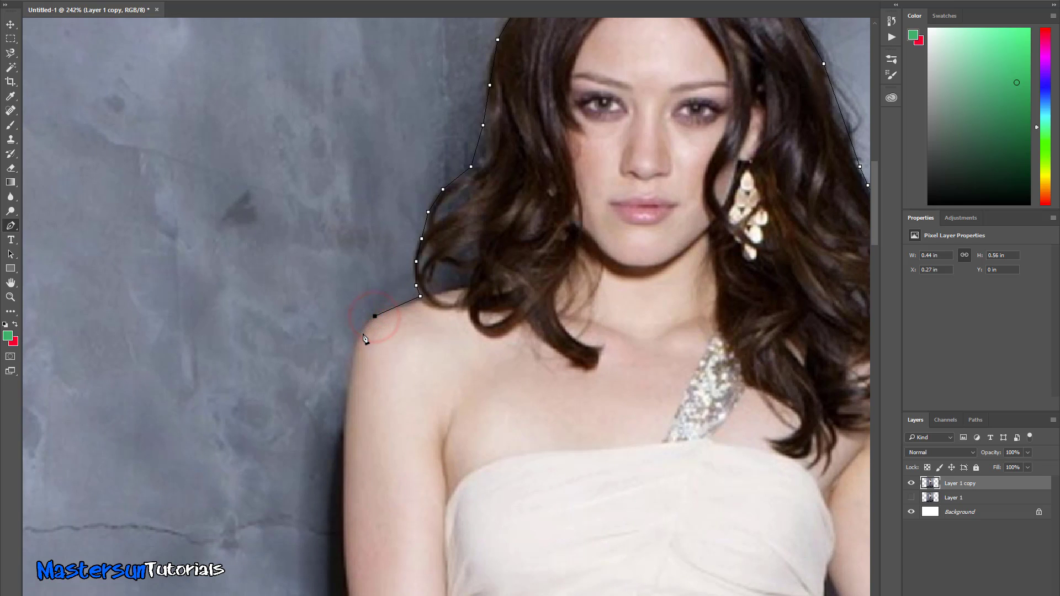
left_click(347, 400)
scroll(343, 485, "down", 3)
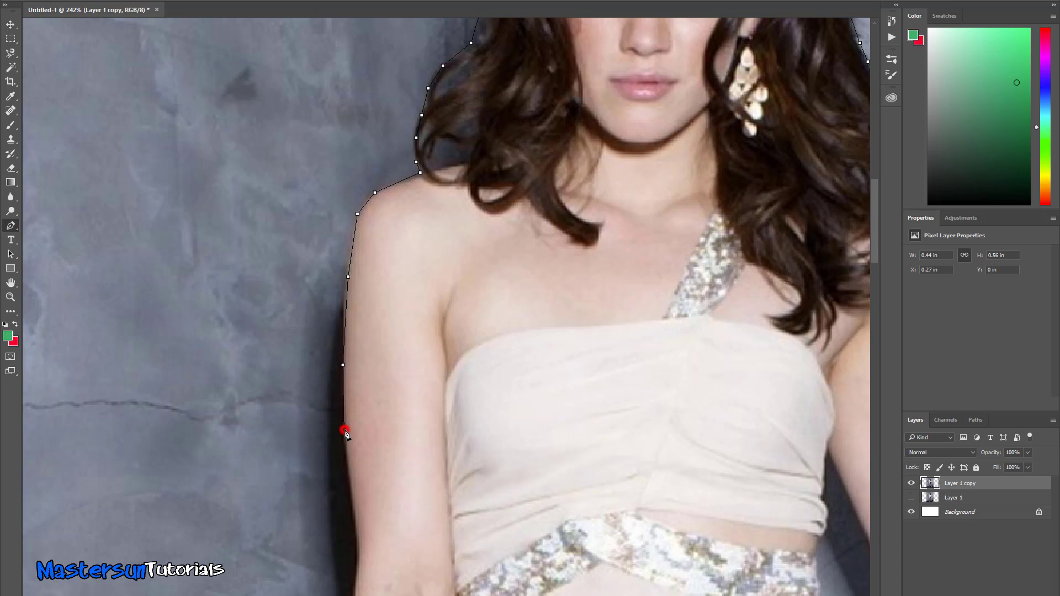
left_click(351, 478)
left_click(356, 528)
scroll(383, 482, "down", 3)
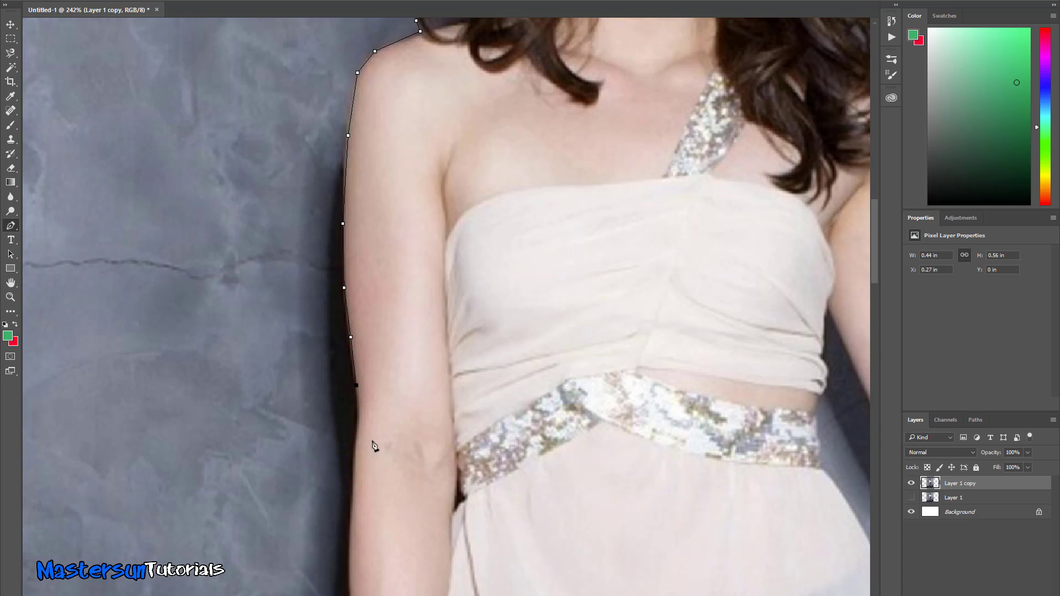
- Trace the path from the elbow down the outer edge of the forearm to the bow on the wristband
left_click(359, 414)
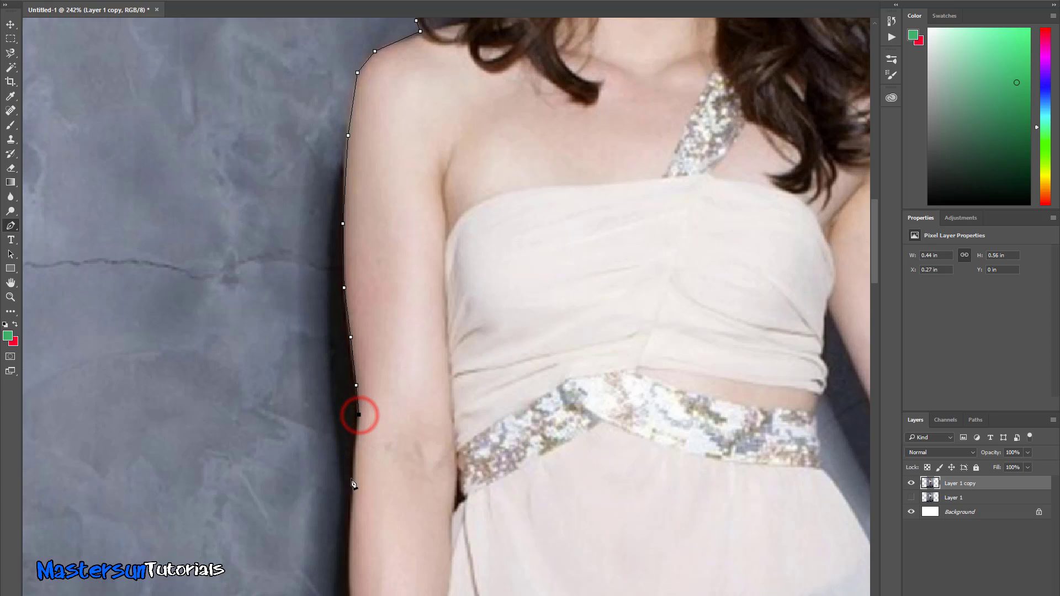
scroll(380, 489, "down", 4)
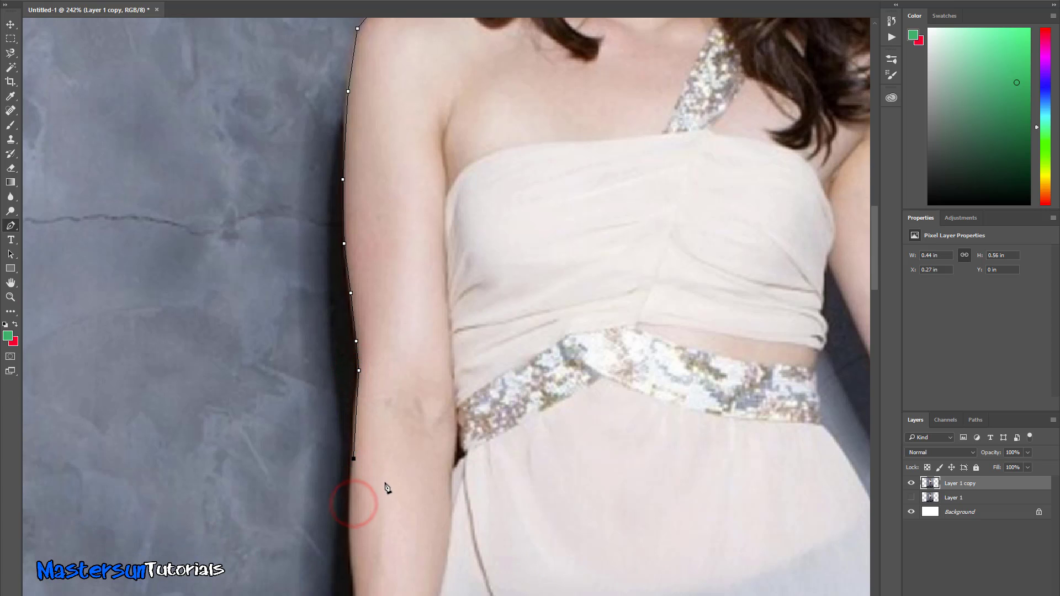
left_click(350, 421)
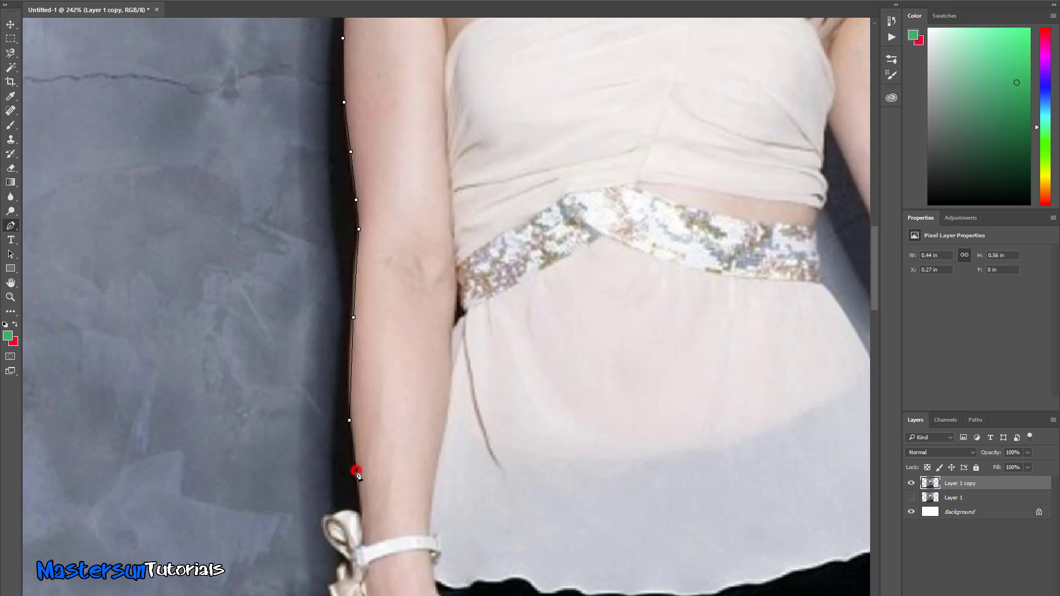
left_click(361, 513)
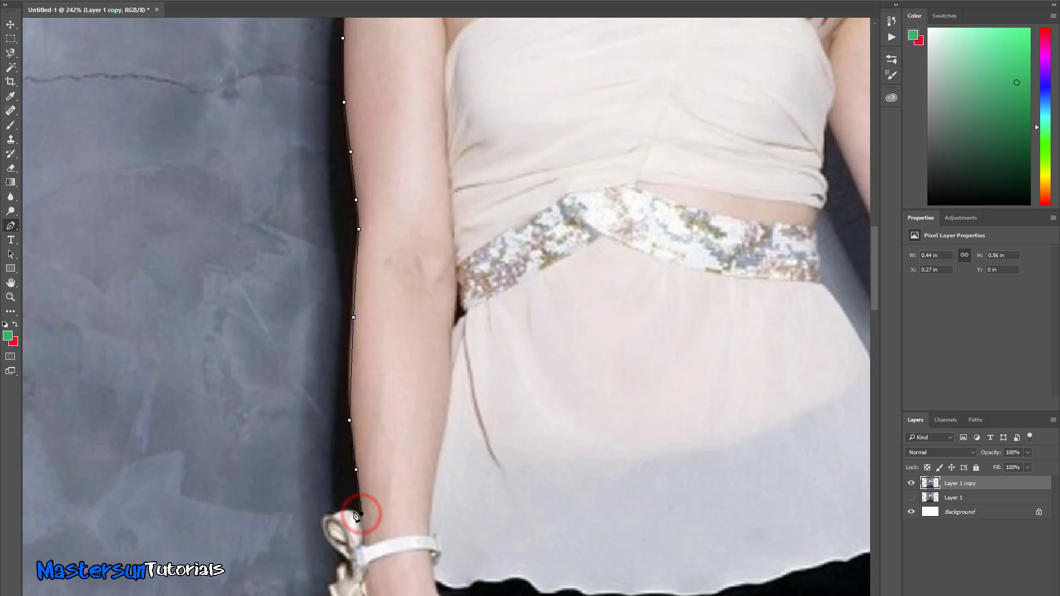
- Trace around the upper loop of the wristband's bow back in toward its knot
left_click(349, 508)
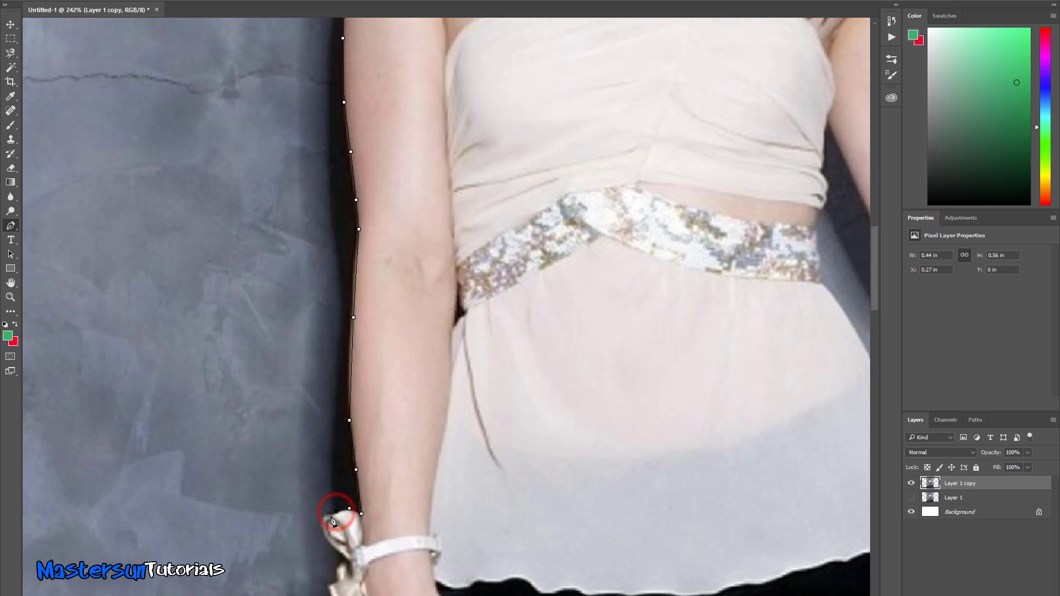
left_click(330, 515)
left_click(324, 517)
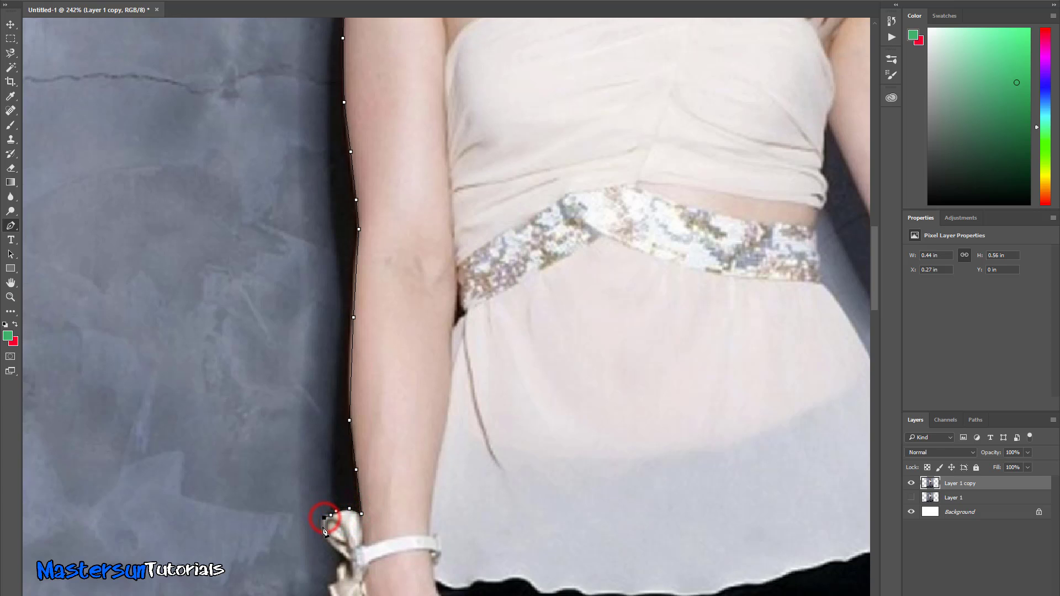
left_click(324, 528)
left_click(346, 556)
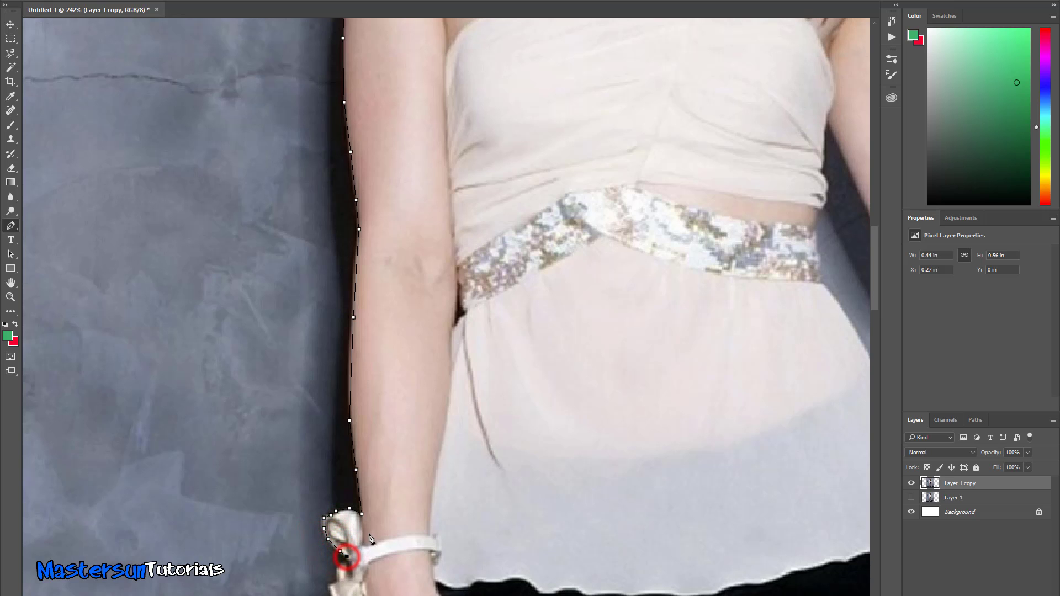
- Continue the path around the middle and lower folds of the bow down to its tip beside the hand
scroll(370, 538, "down", 5)
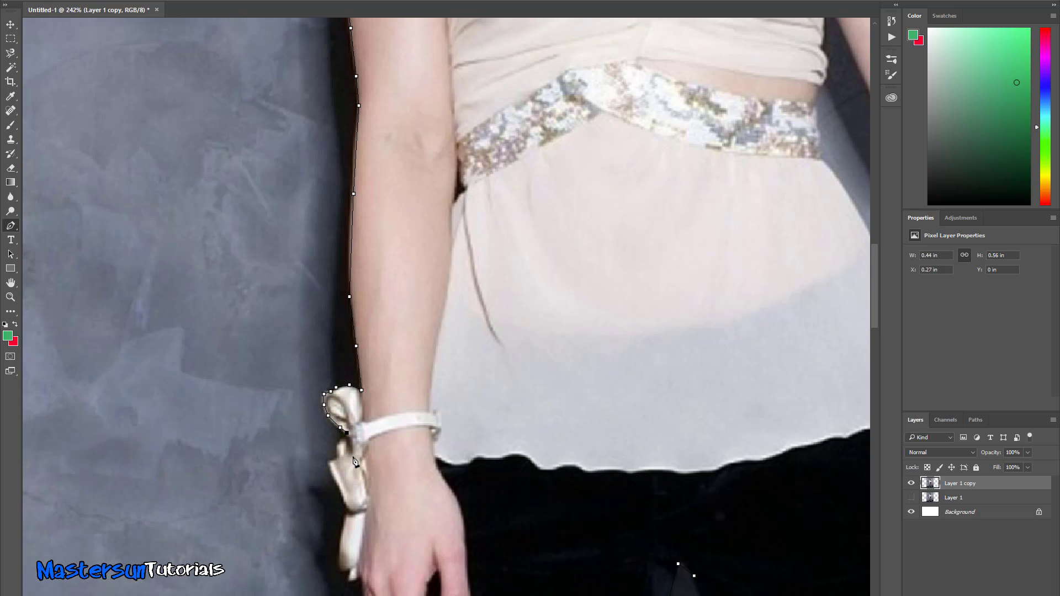
left_click(351, 449)
left_click(335, 453)
left_click(329, 465)
left_click(341, 489)
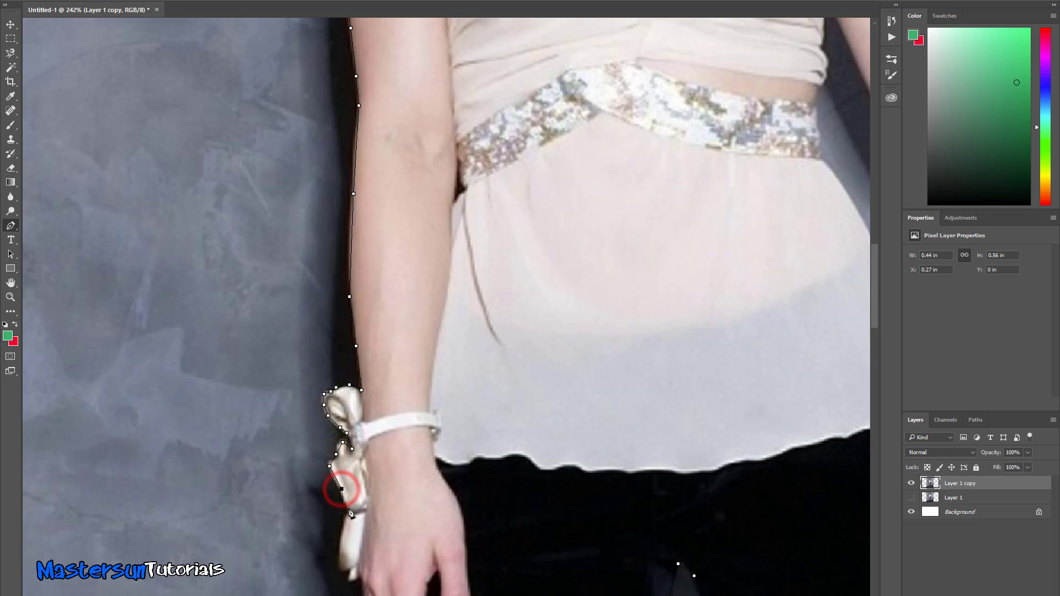
left_click(347, 507)
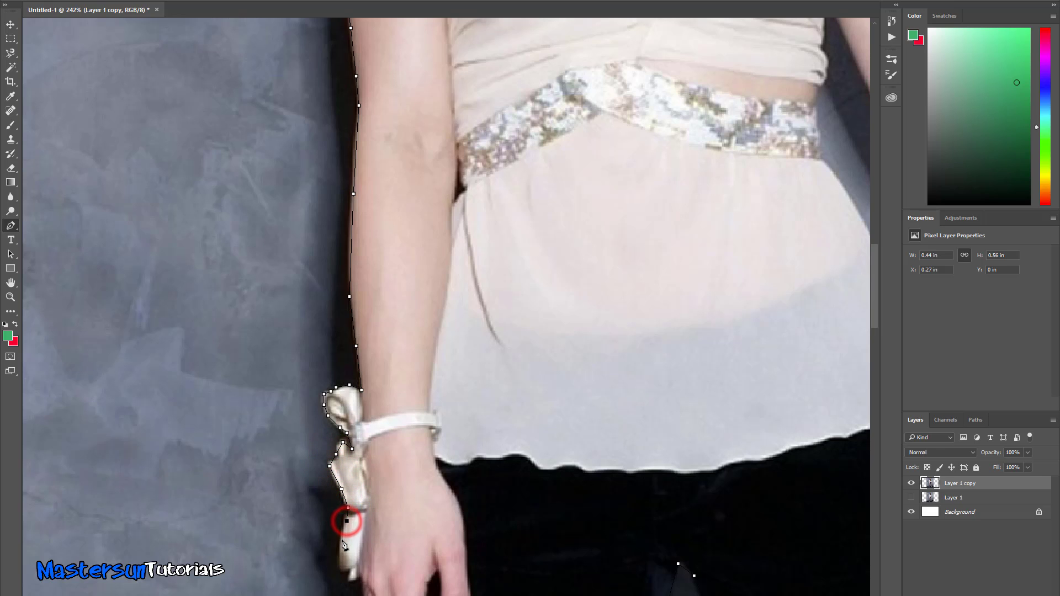
left_click(338, 549)
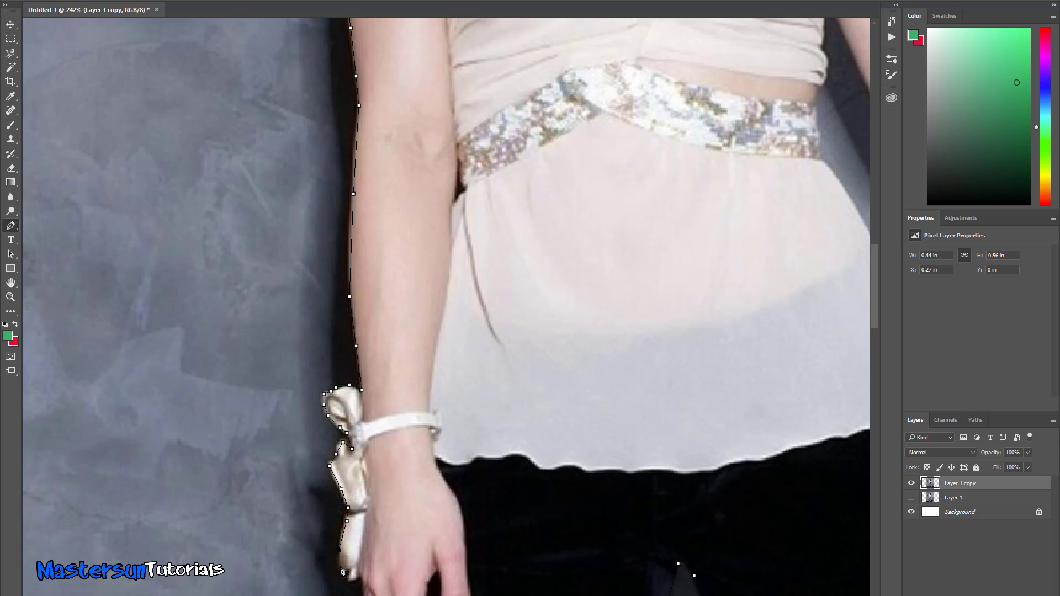
left_click(341, 566)
left_click(350, 569)
left_click(350, 577)
left_click(351, 576)
- Trace from the bow's tip along the outer finger and around the silver ring to the top of the thigh
scroll(388, 537, "down", 5)
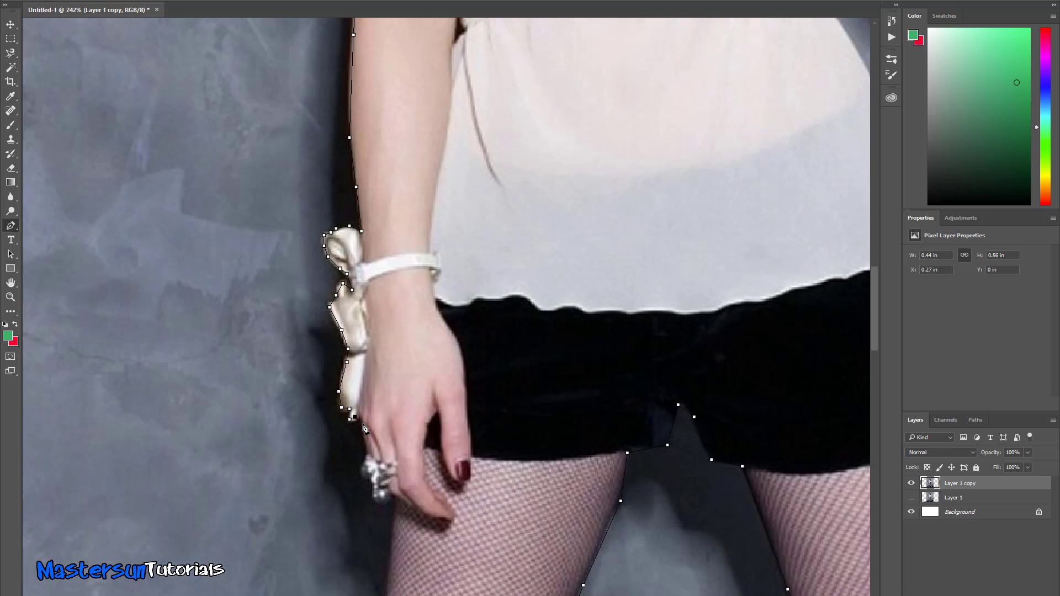
left_click(362, 423)
left_click(367, 441)
left_click(373, 456)
left_click(366, 462)
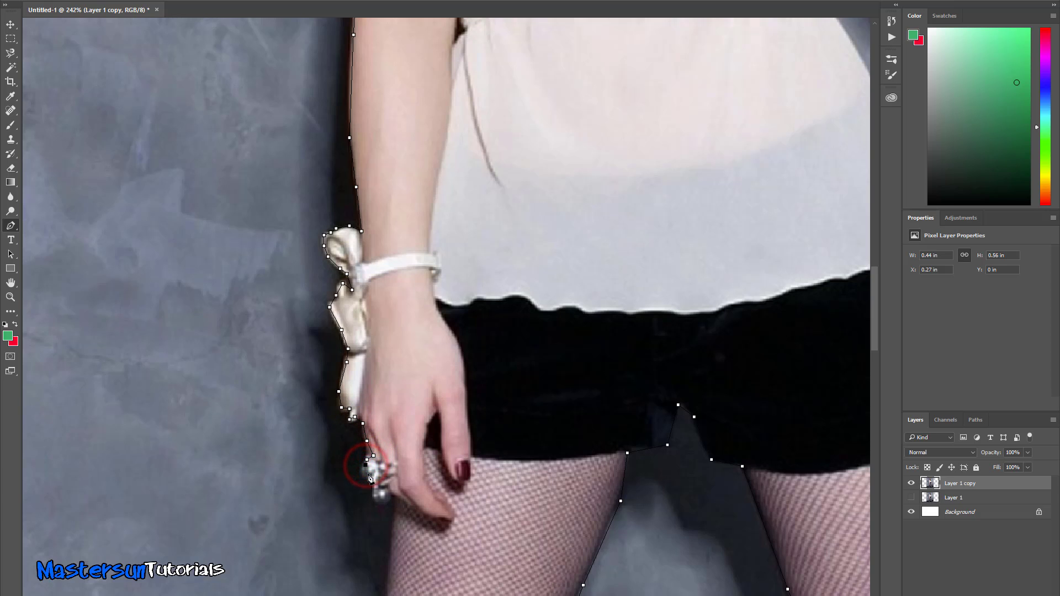
left_click(368, 471)
left_click(371, 480)
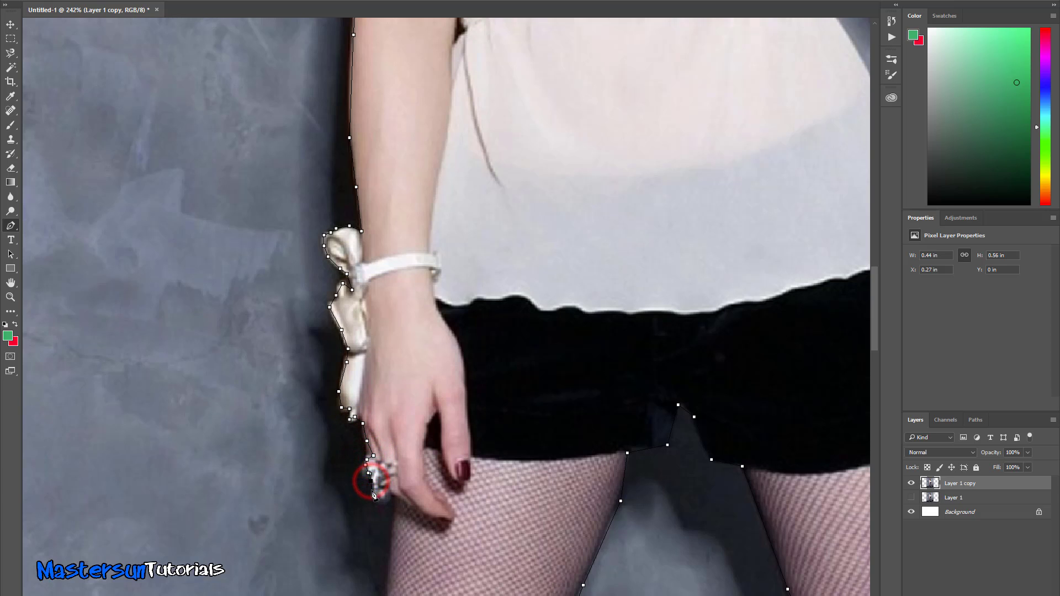
left_click(375, 491)
left_click(394, 493)
- Trace down the outer edge of the thigh and past the knee to the upper shin
scroll(408, 499, "down", 5)
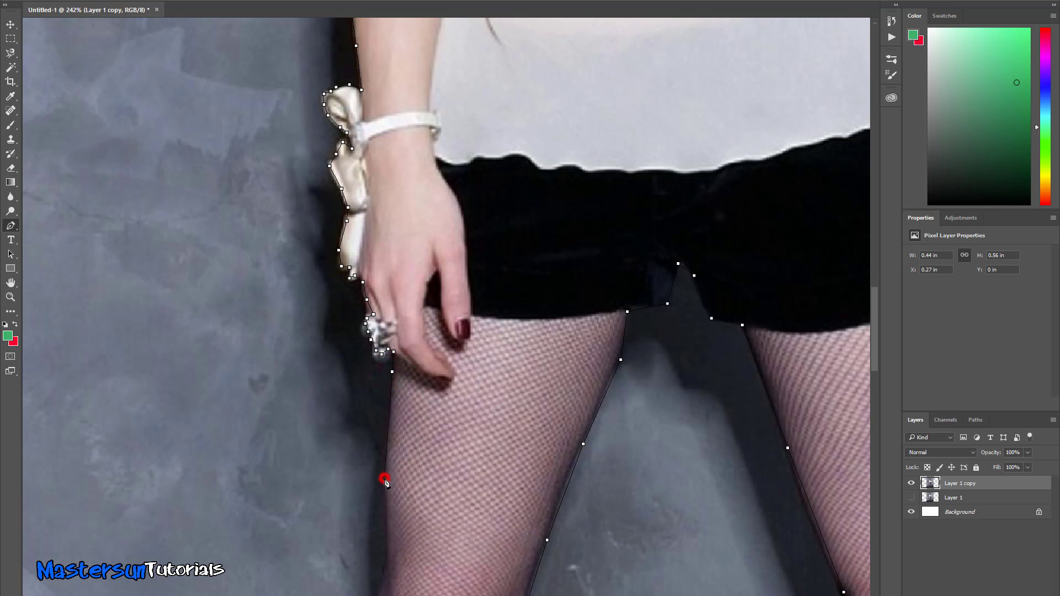
scroll(387, 482, "down", 3)
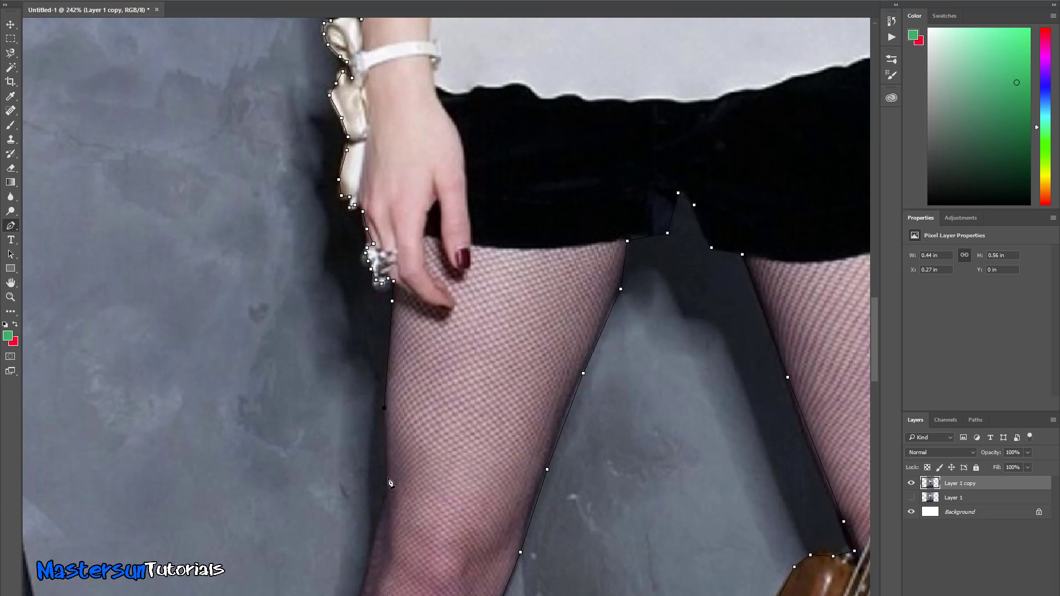
scroll(389, 484, "down", 3)
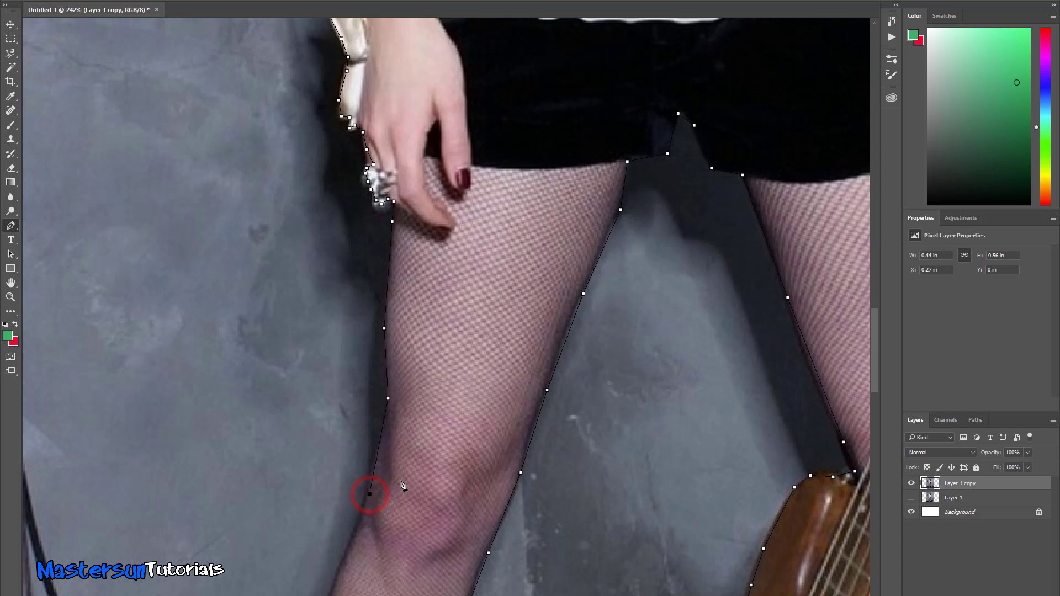
scroll(402, 486, "down", 5)
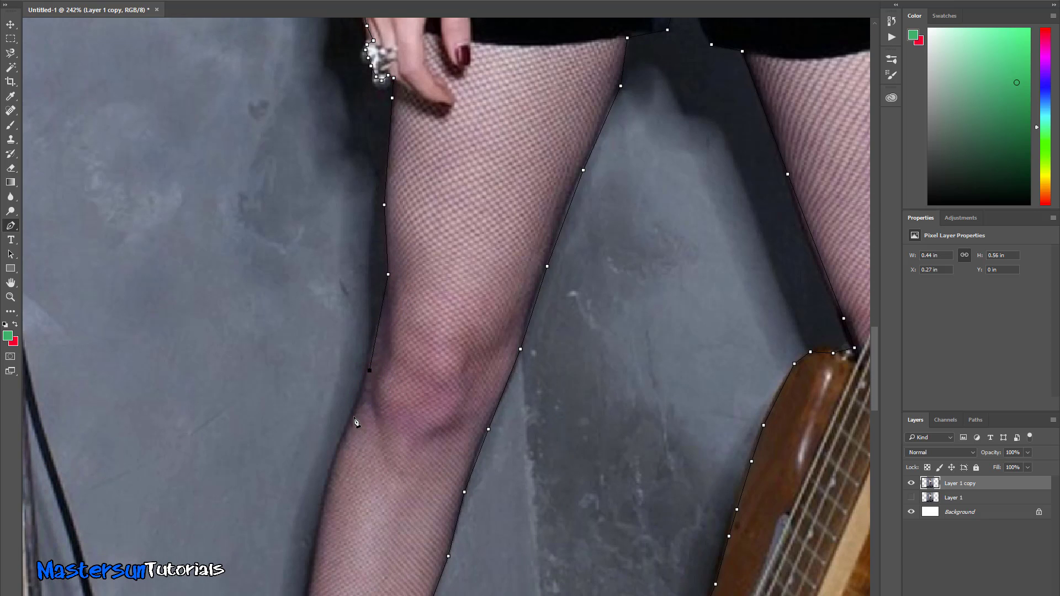
left_click(354, 418)
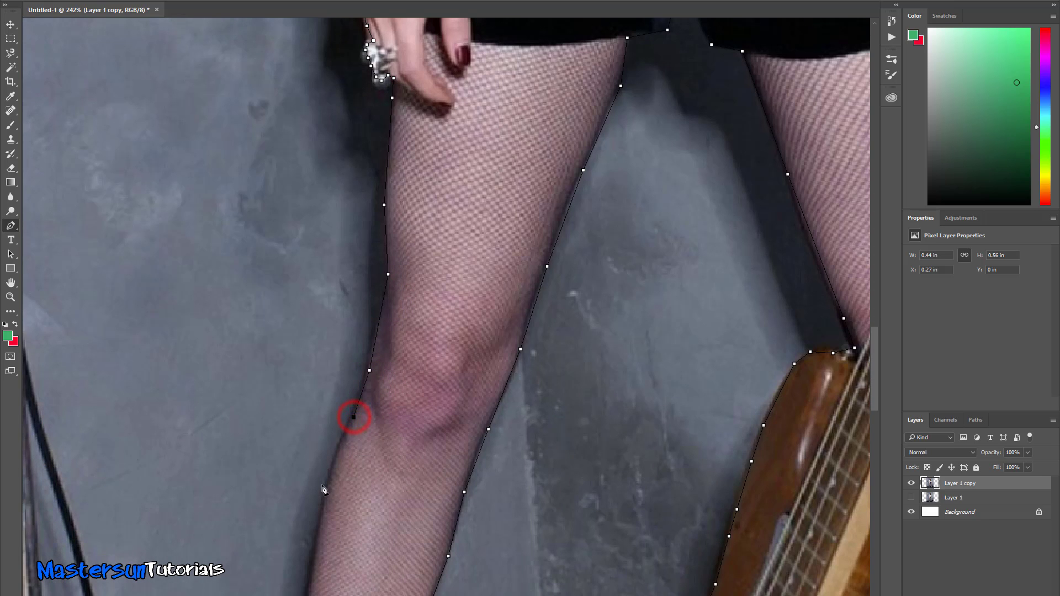
left_click(322, 520)
- Continue the path down the outer edge of the lower leg to the ankle
scroll(326, 516, "down", 8)
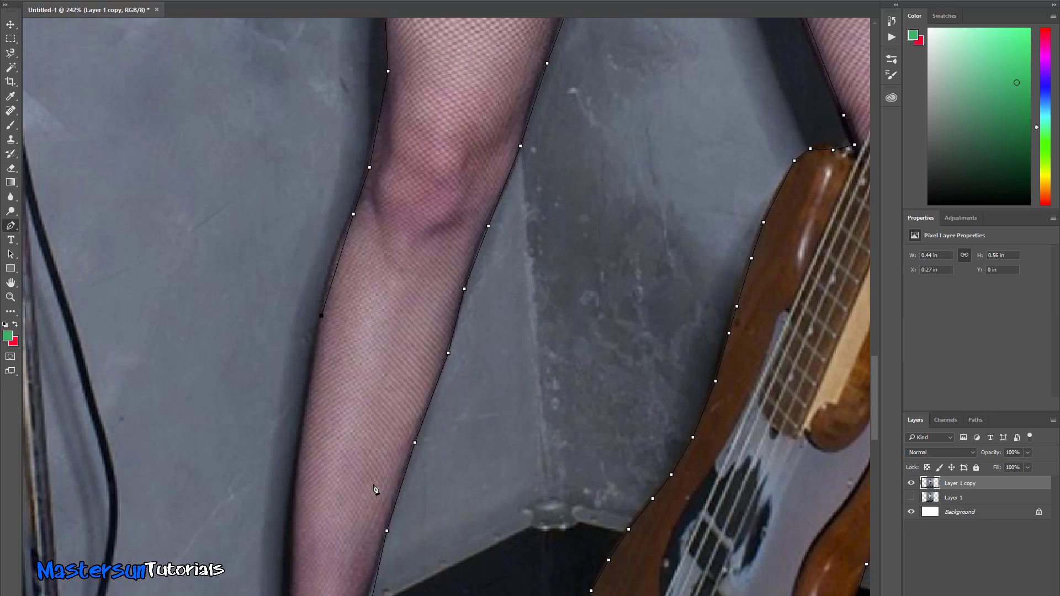
left_click(298, 440)
scroll(309, 448, "down", 5)
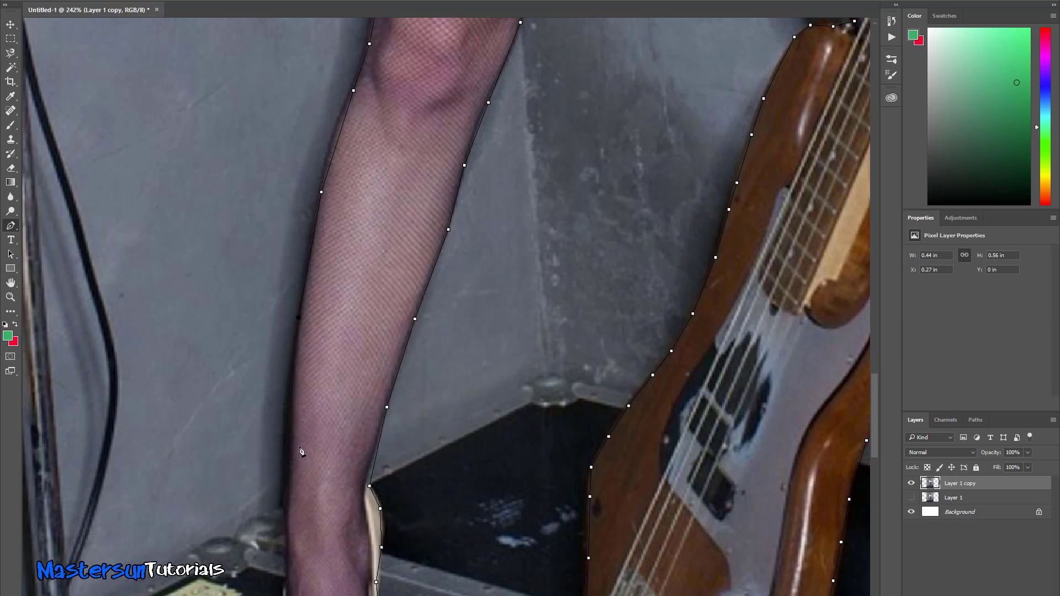
left_click(291, 445)
scroll(295, 451, "down", 4)
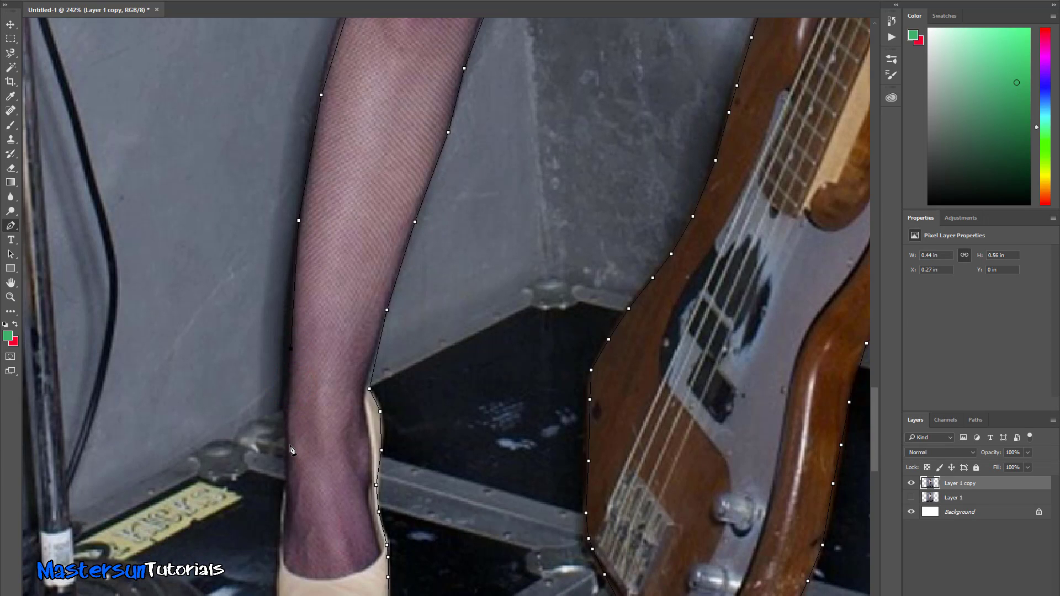
left_click(289, 446)
- Trace the outer side of the peep-toe shoe and close the path at its starting point
scroll(293, 441, "down", 4)
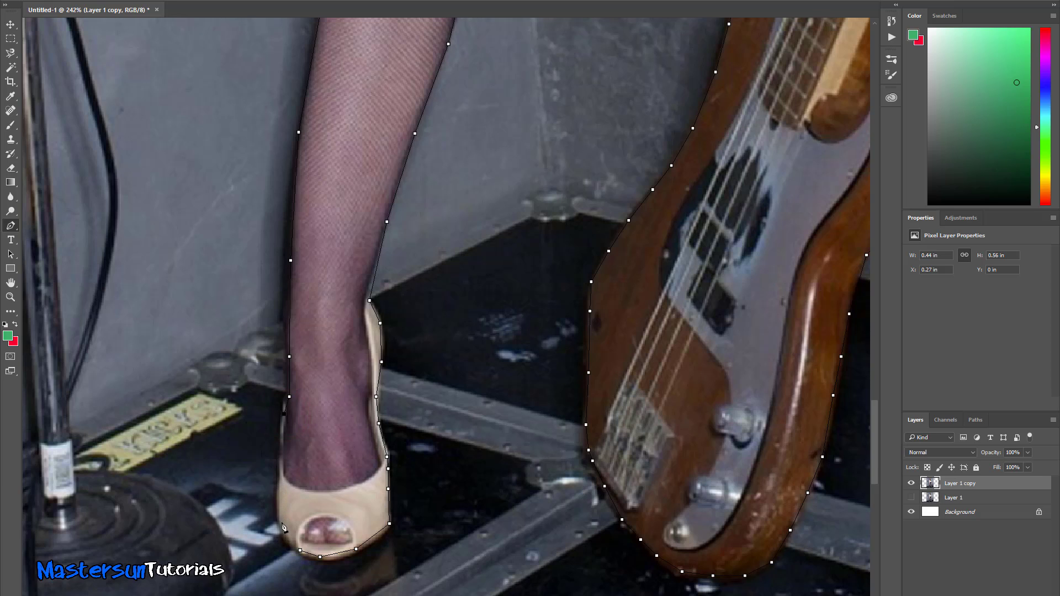
left_click(277, 497)
key("alt+e")
key("Escape")
left_click(279, 524)
left_click(287, 539)
- Zoom out to 50% and check the closed path around the whole singer and guitar
scroll(409, 495, "up", 3)
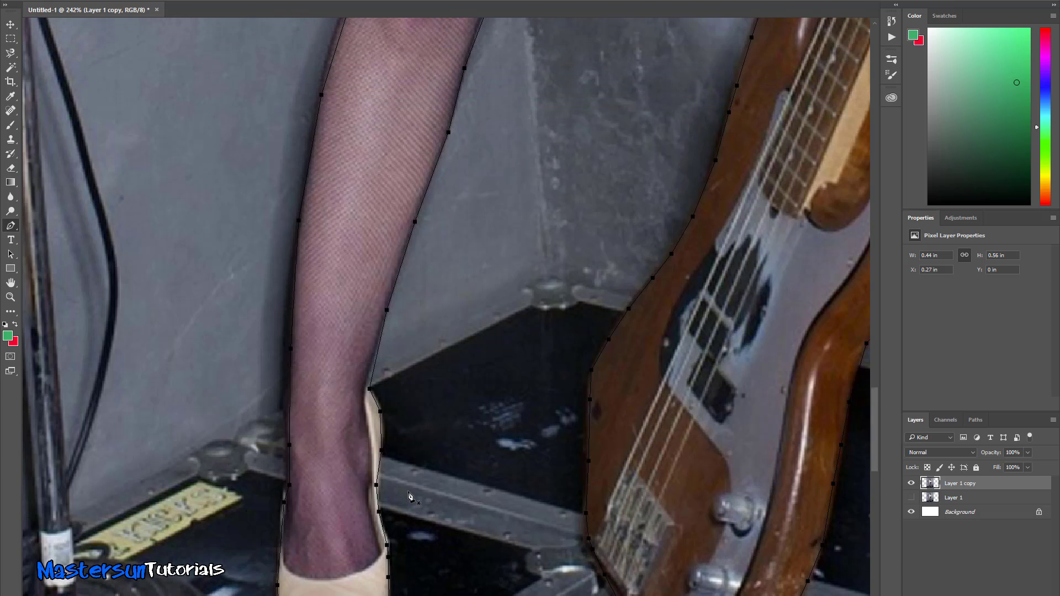
scroll(408, 495, "down", 3)
scroll(408, 495, "up", 5)
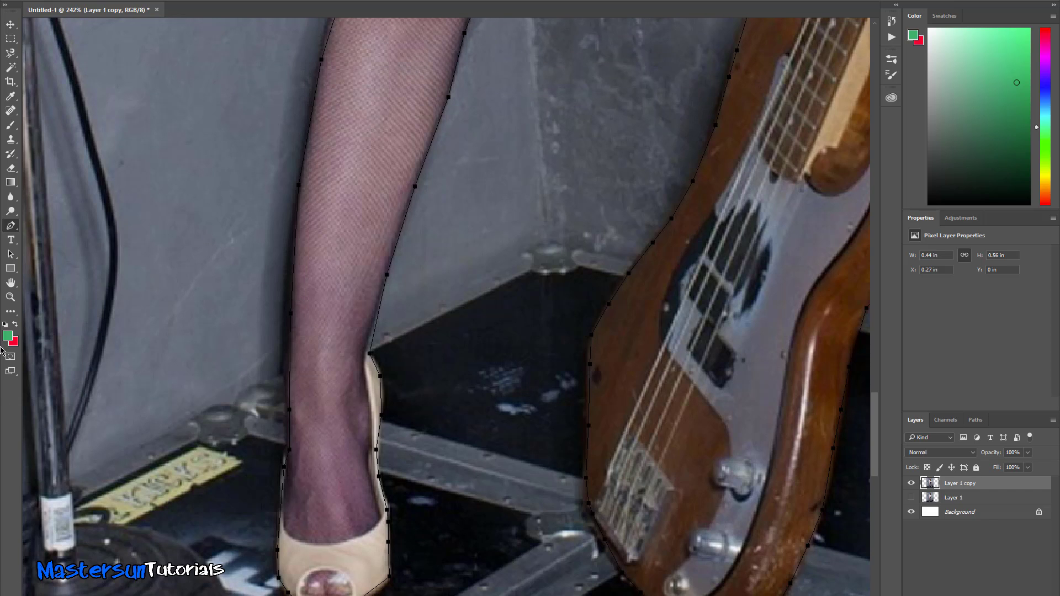
left_click(10, 296)
right_click(216, 368)
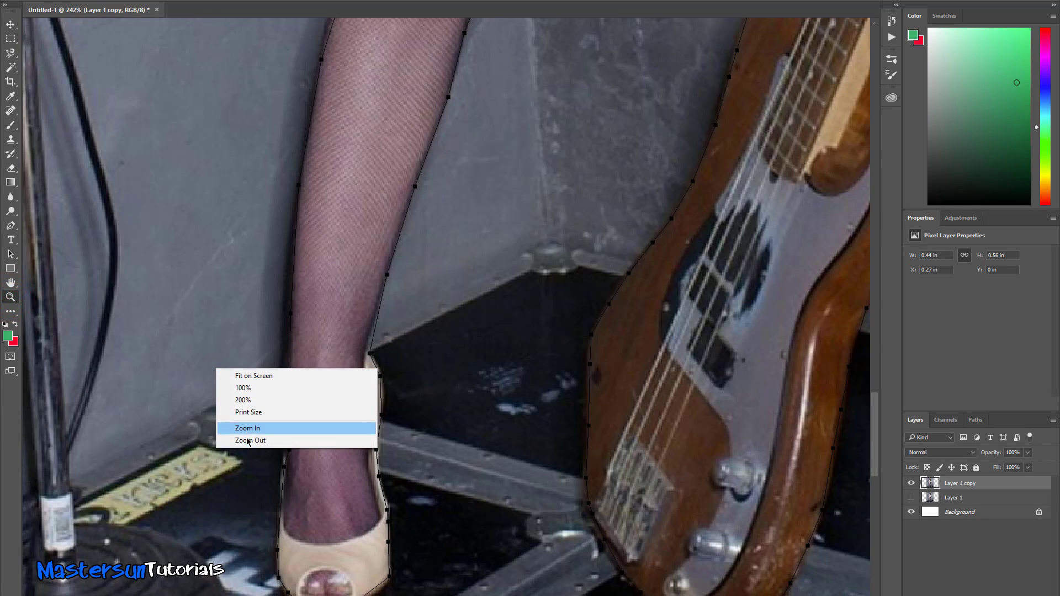
left_click(248, 440)
right_click(245, 438)
left_click(270, 511)
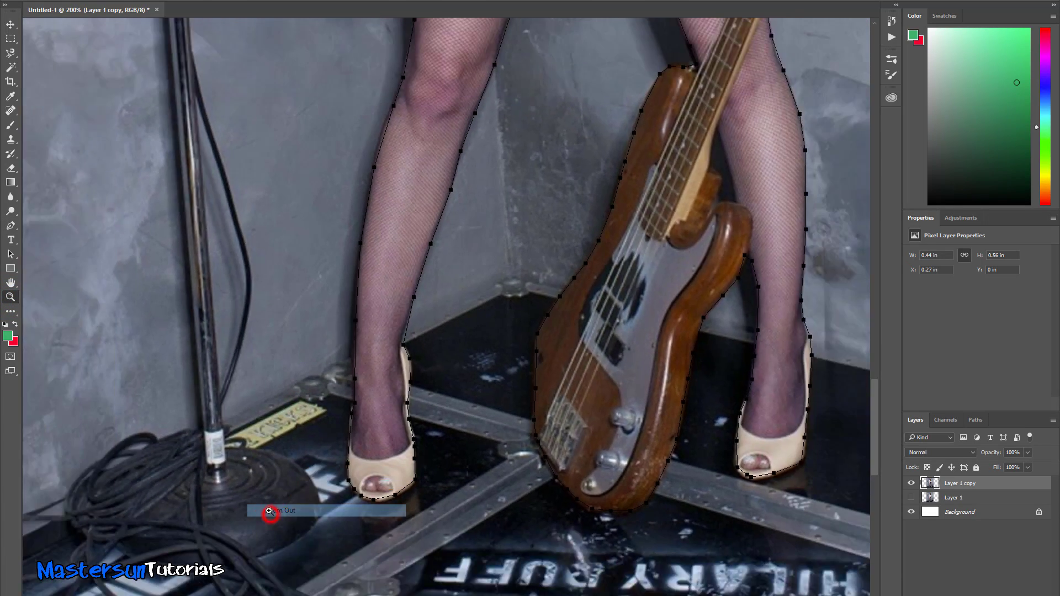
right_click(264, 495)
left_click(278, 564)
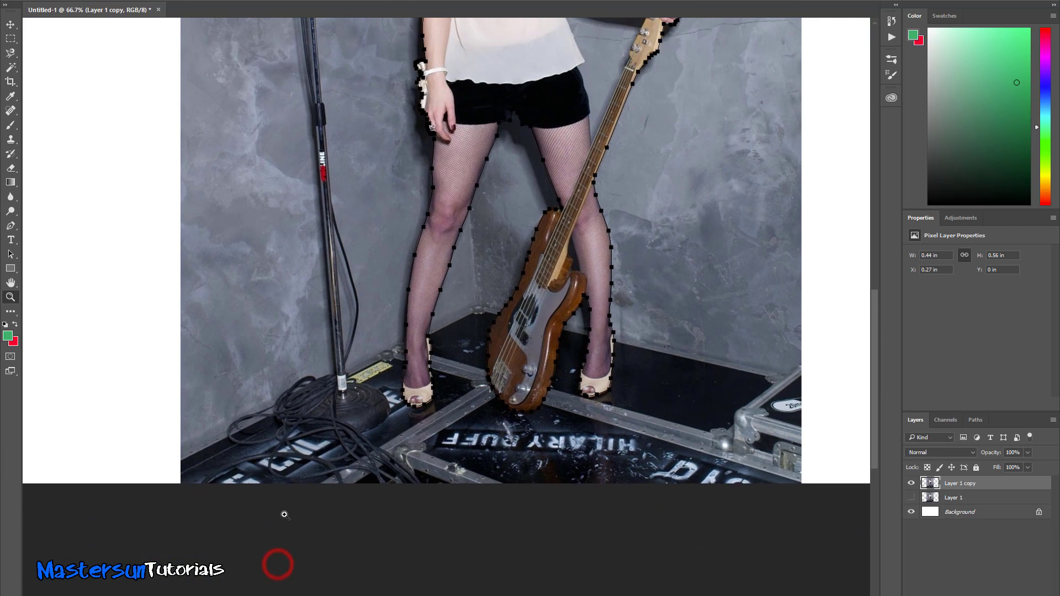
scroll(284, 515, "up", 5)
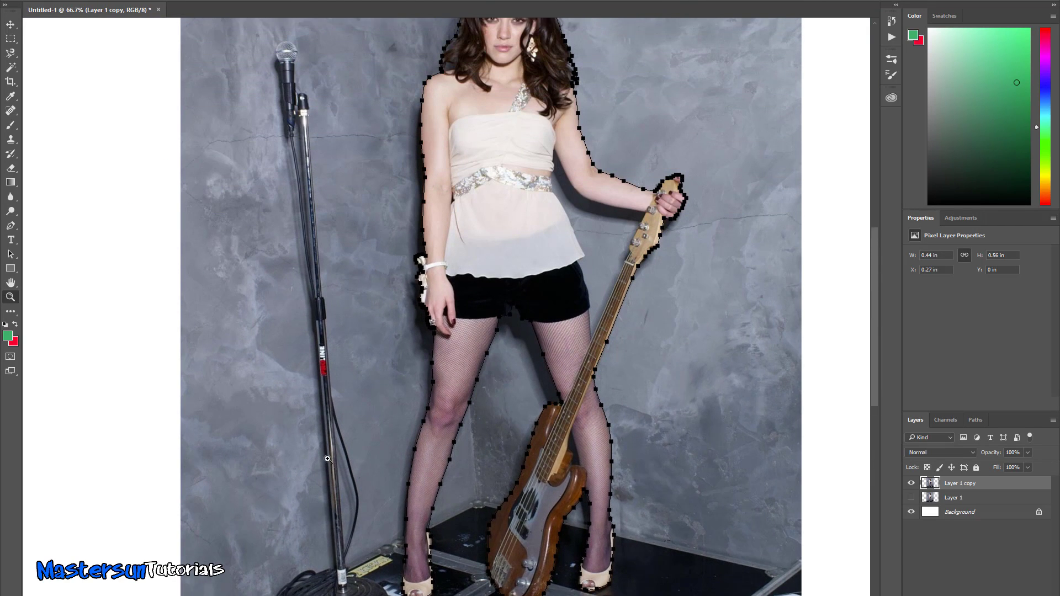
scroll(327, 458, "down", 1)
right_click(327, 459)
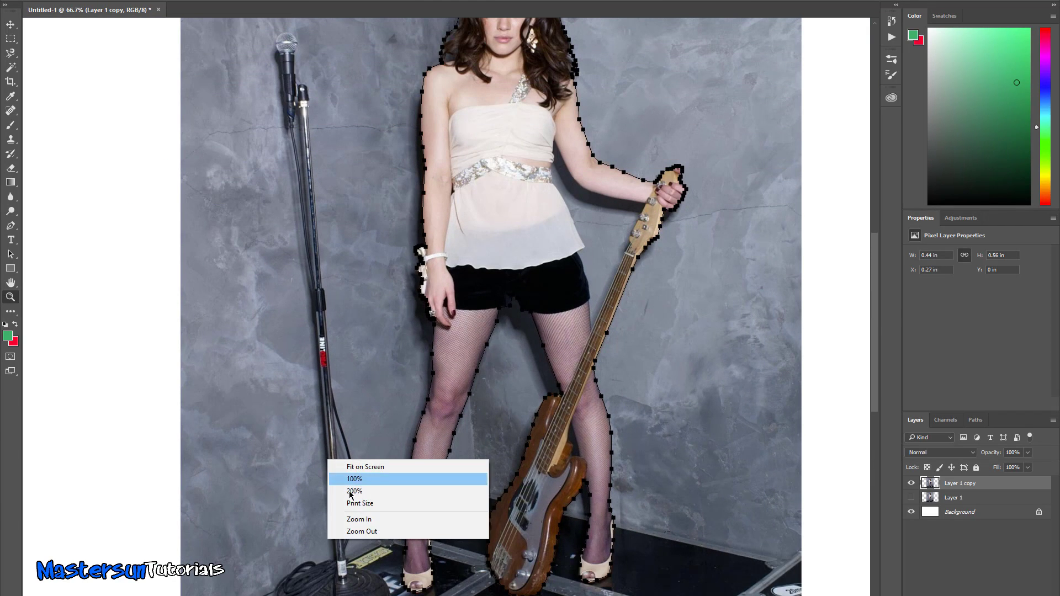
left_click(357, 531)
scroll(348, 519, "up", 2)
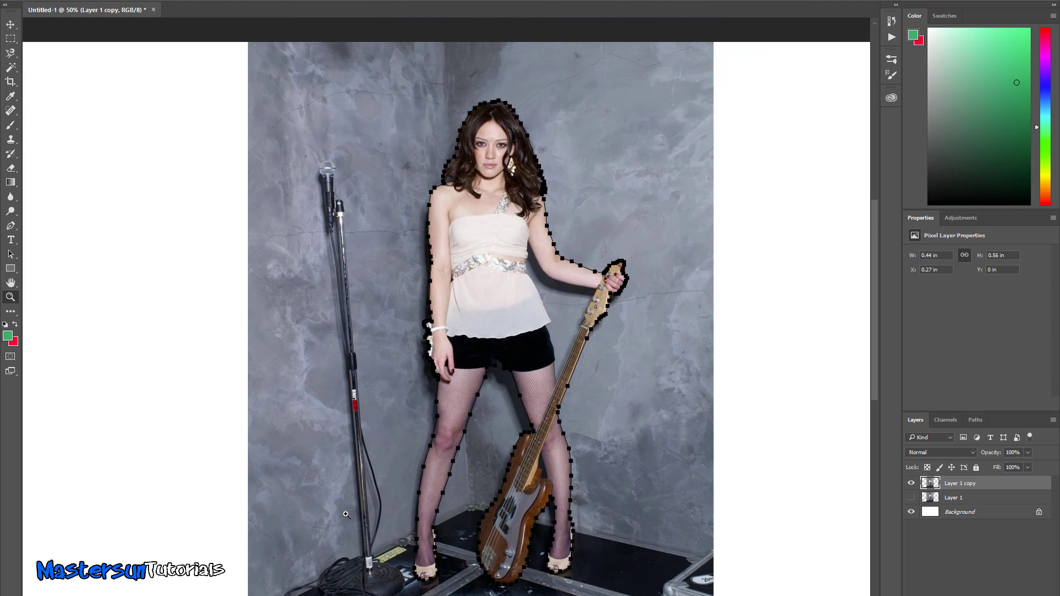
scroll(347, 514, "down", 1)
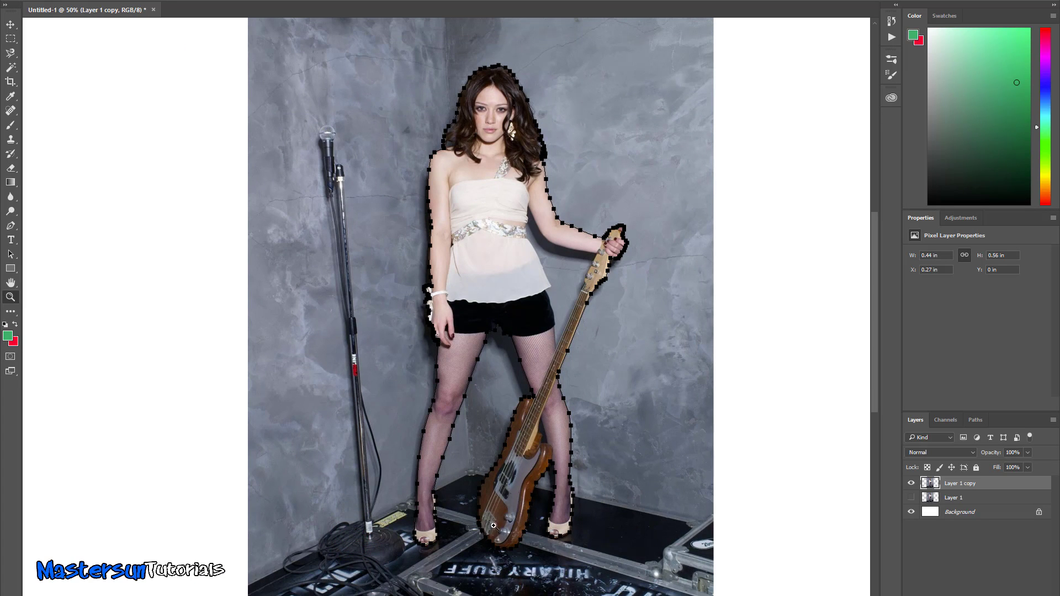
right_click(320, 453)
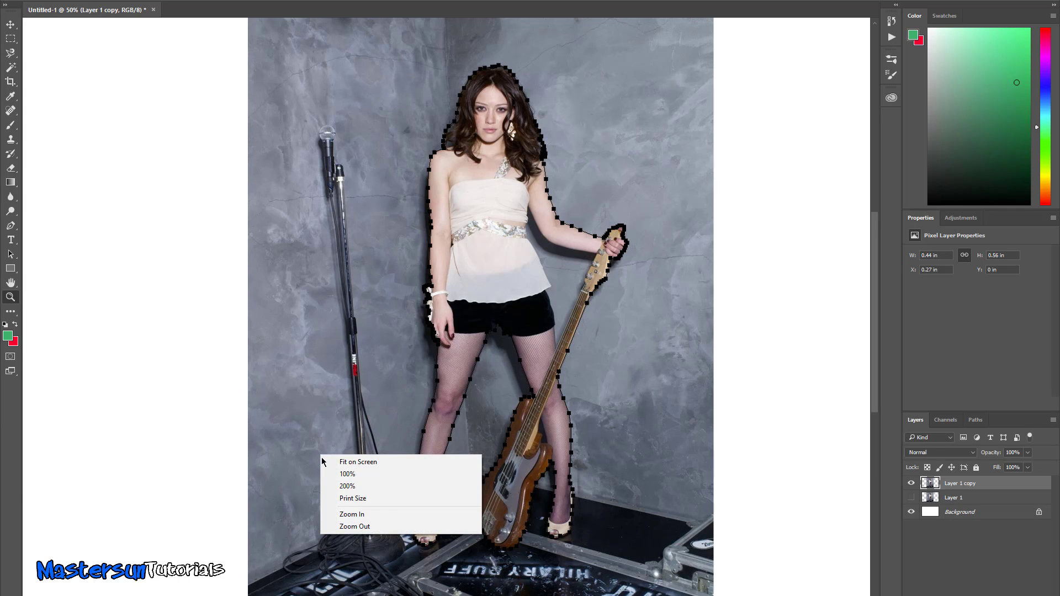
- Convert the closed path into a new anti-aliased selection with a 0.5-pixel feather and add it as a layer mask on Layer 1 copy
left_click(10, 303)
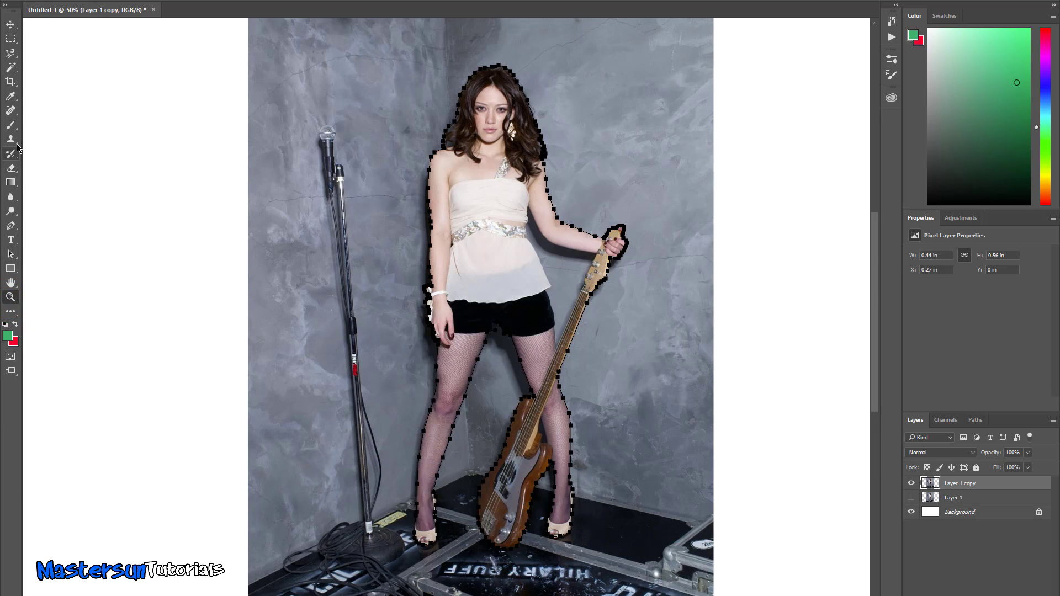
left_click(10, 226)
right_click(320, 296)
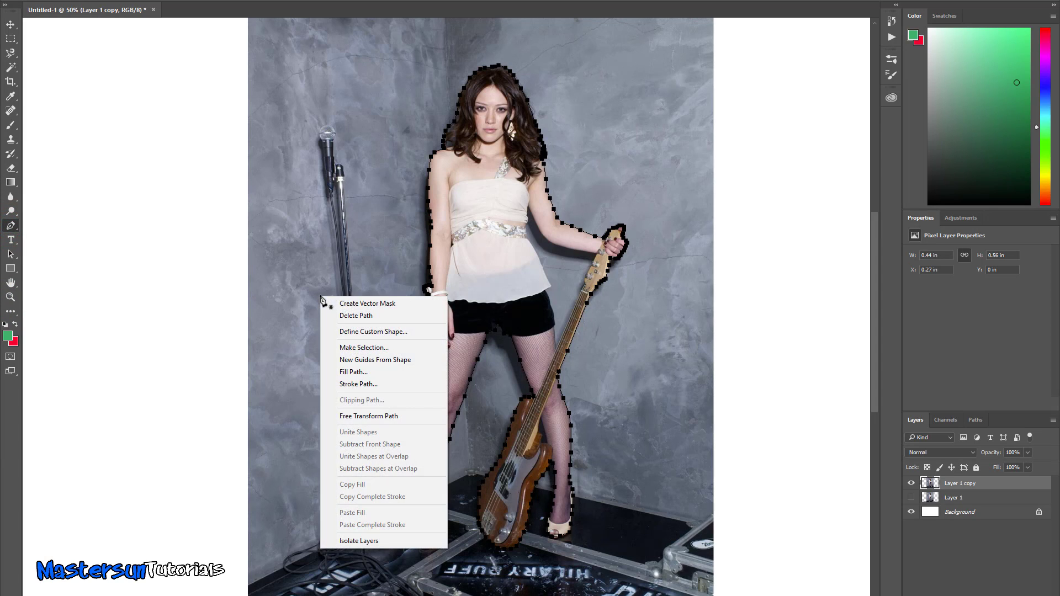
left_click(360, 348)
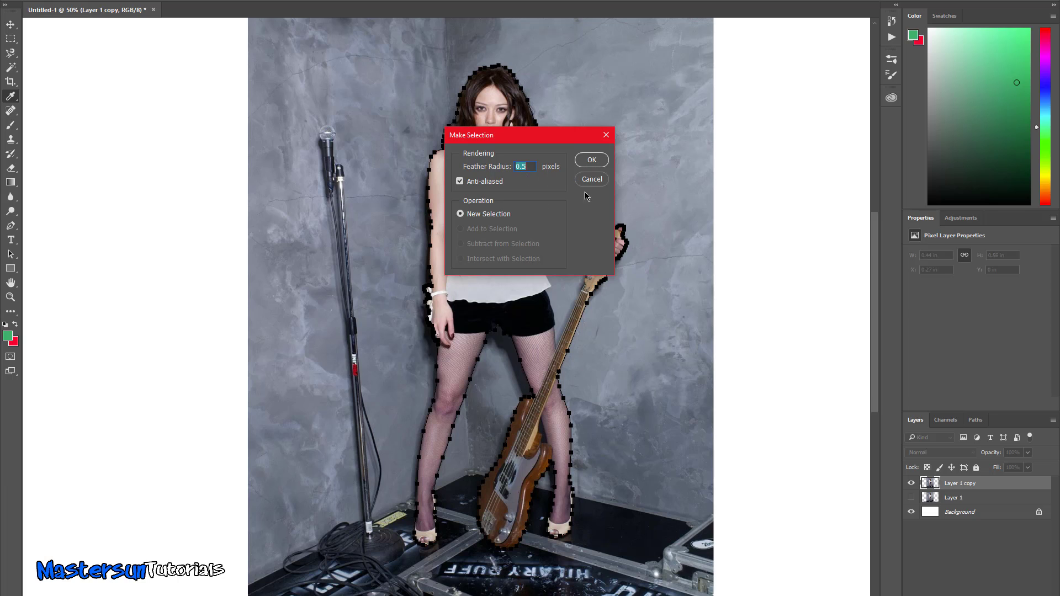
left_click(588, 161)
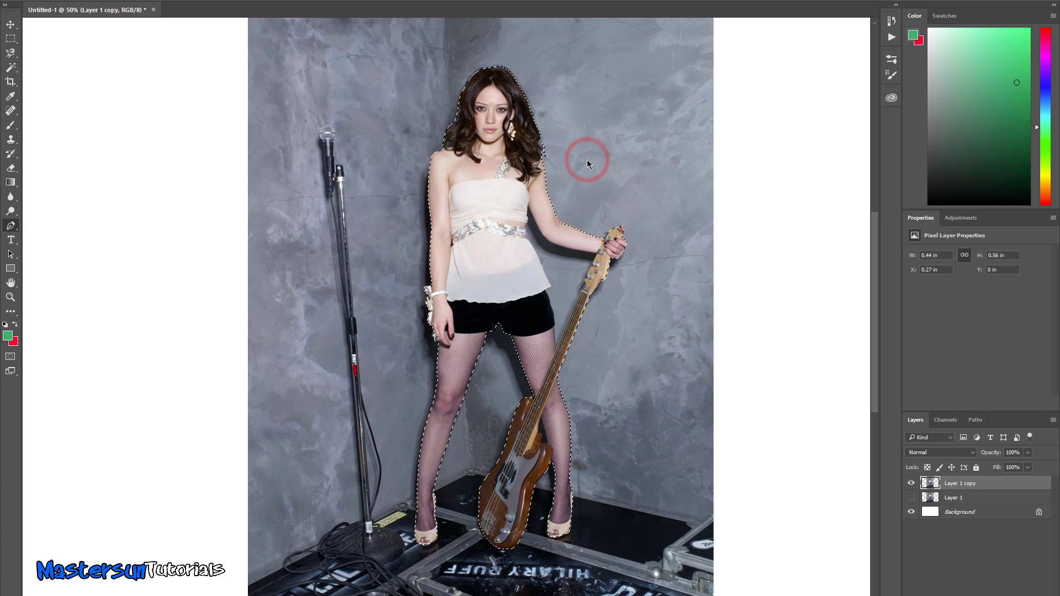
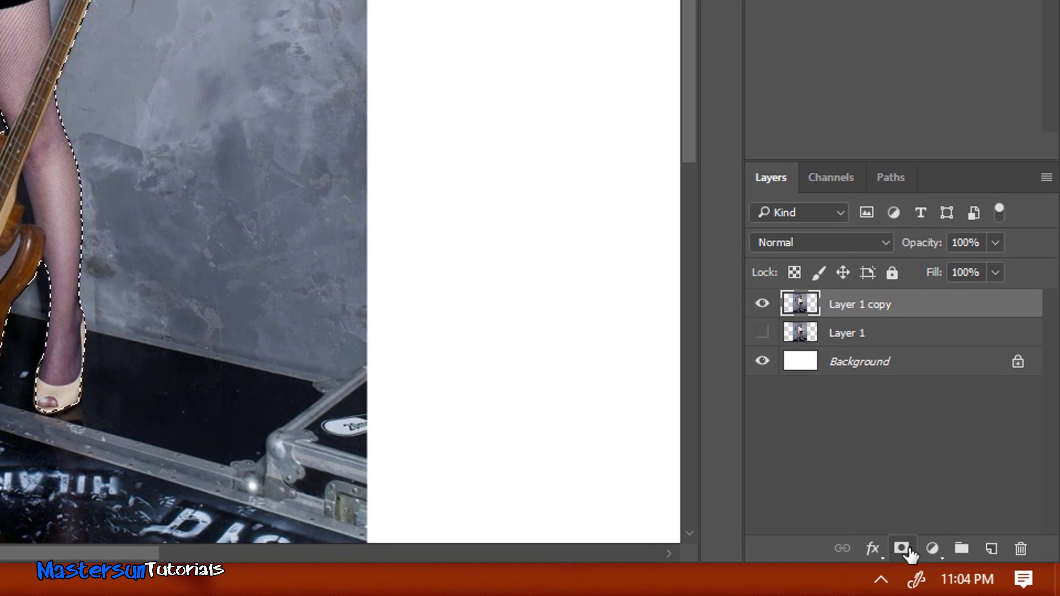
left_click(902, 549)
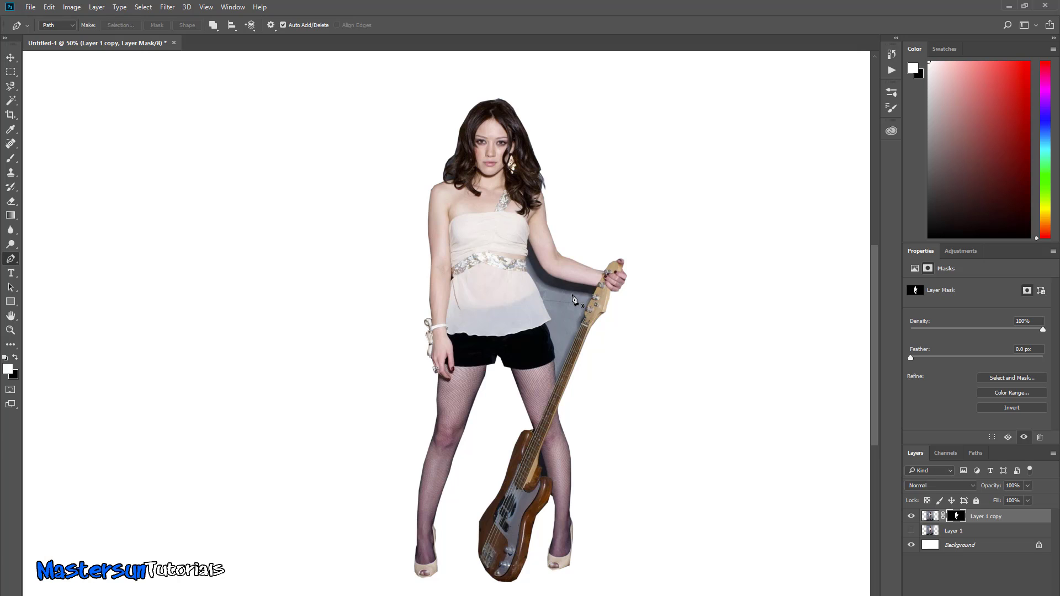
- Examine the masked cutout for remaining background, especially in the enclosed areas between the singer's arm, body, leg and guitar
scroll(558, 314, "up", 1)
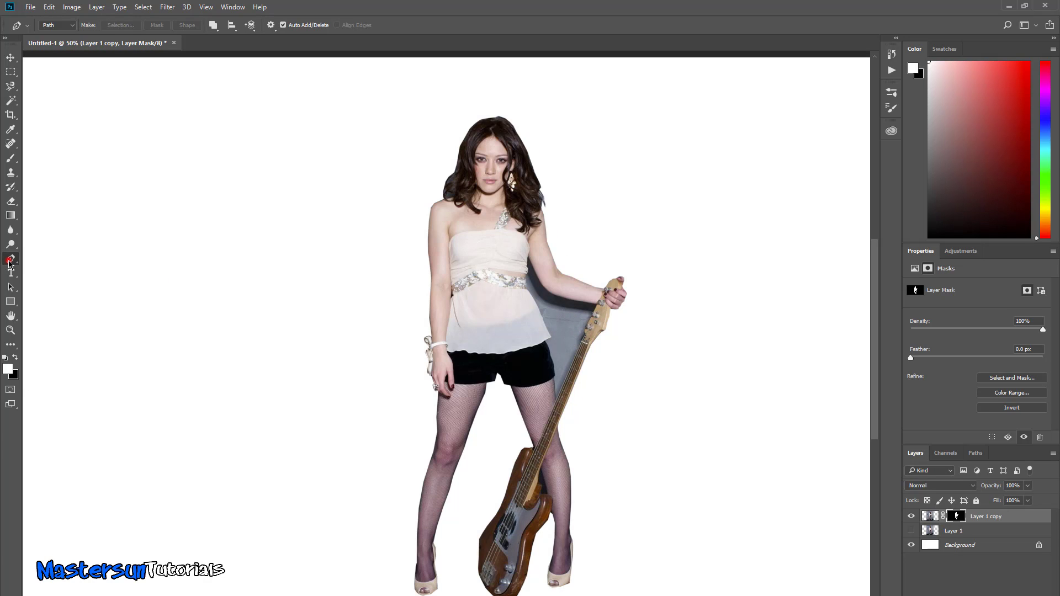
scroll(621, 531, "up", 3)
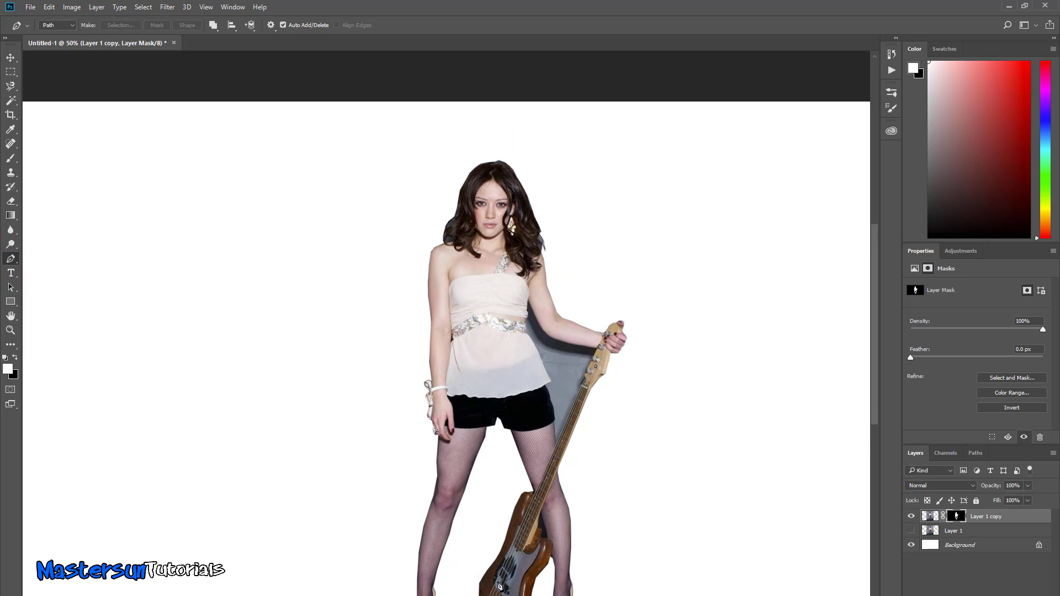
scroll(505, 554, "right", 3)
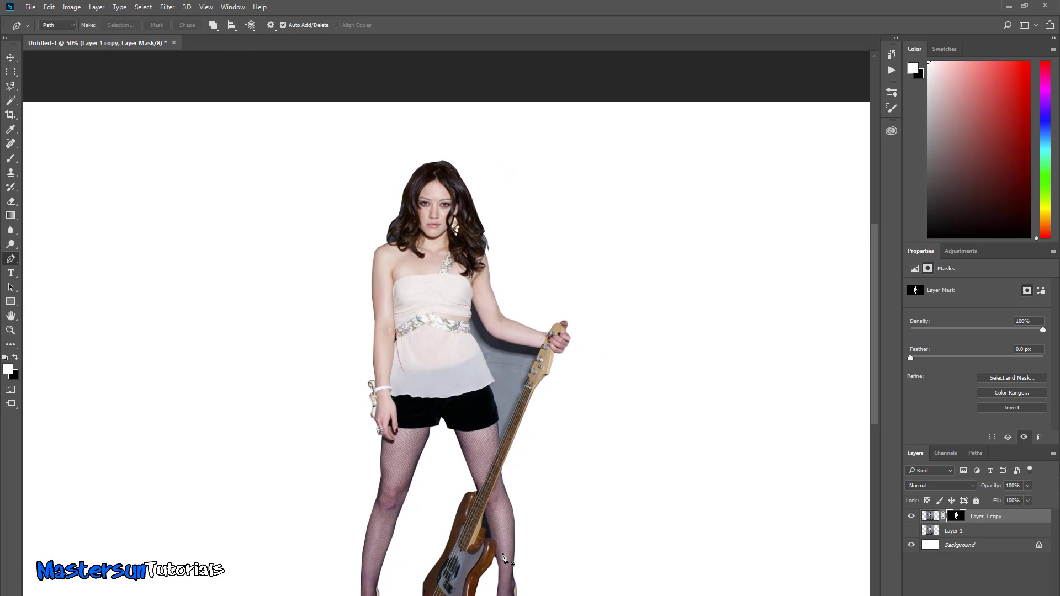
scroll(504, 553, "up", 1)
scroll(505, 553, "up", 2)
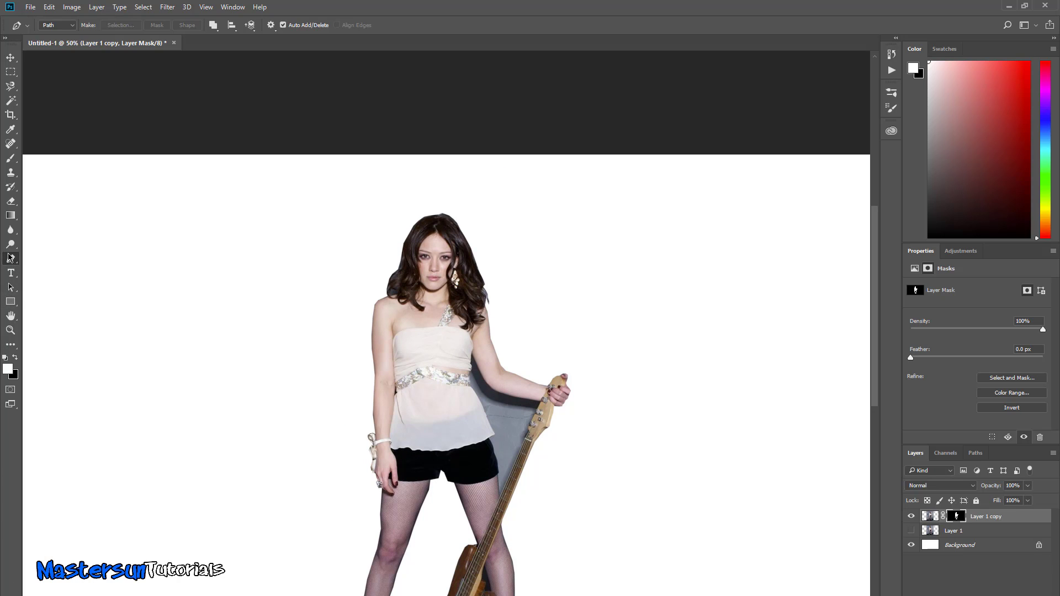
left_click(10, 330)
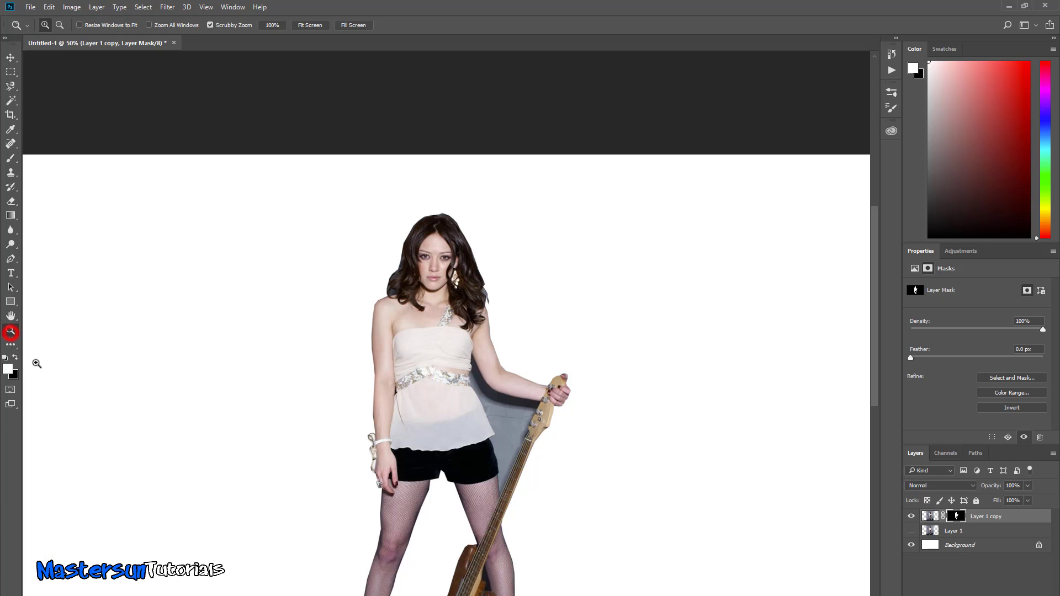
scroll(237, 534, "up", 1)
scroll(237, 533, "down", 3)
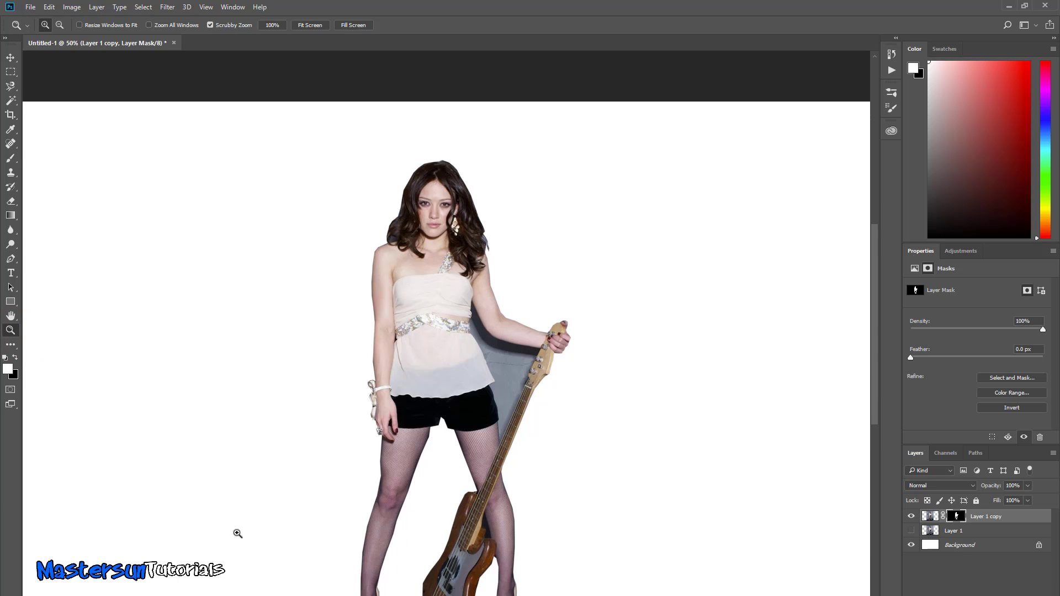
- Start a Pen tool path at the armpit, where the blouse meets the arm holding the guitar
left_click(238, 533)
left_click(333, 489)
left_click(333, 488)
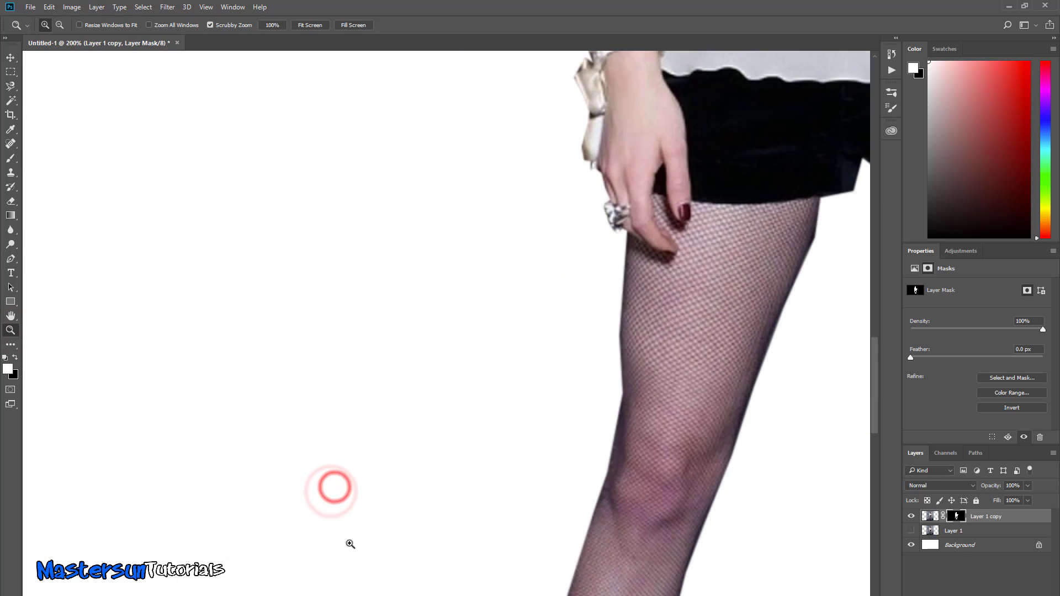
scroll(333, 488, "right", 10)
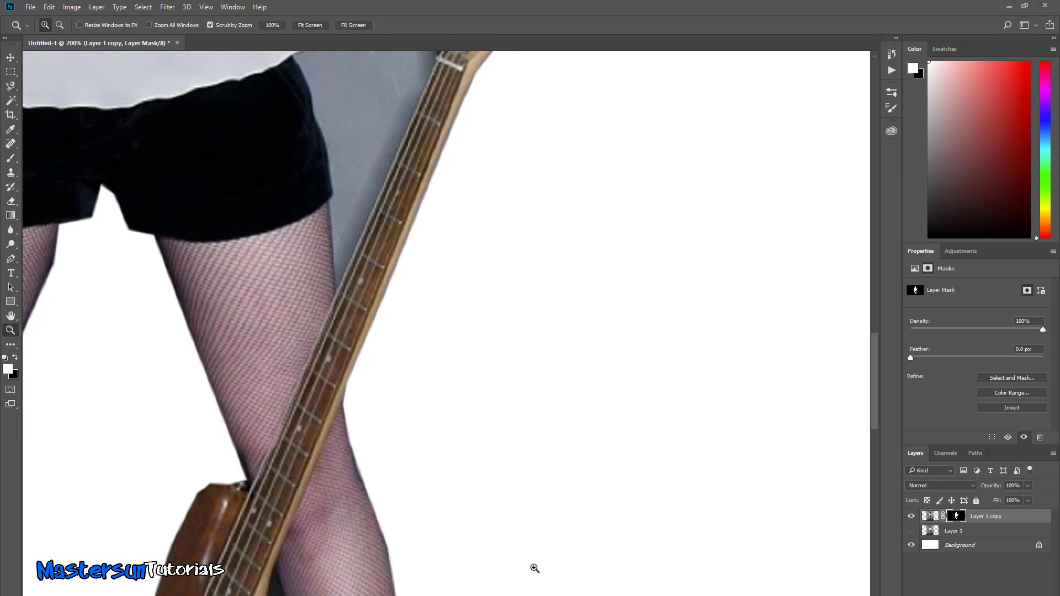
scroll(534, 568, "up", 3)
scroll(534, 568, "up", 6)
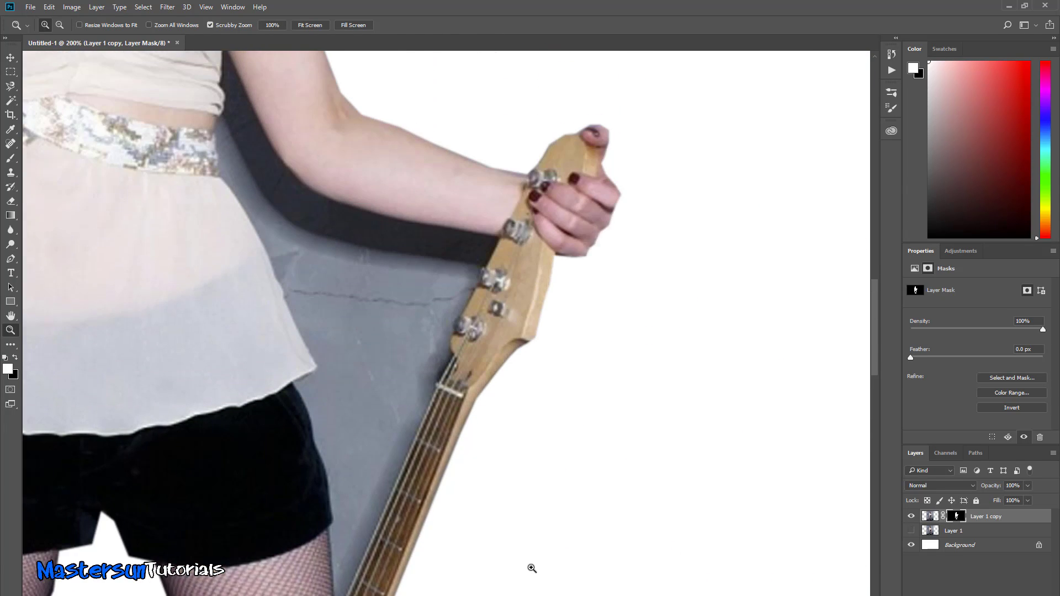
scroll(530, 568, "up", 1)
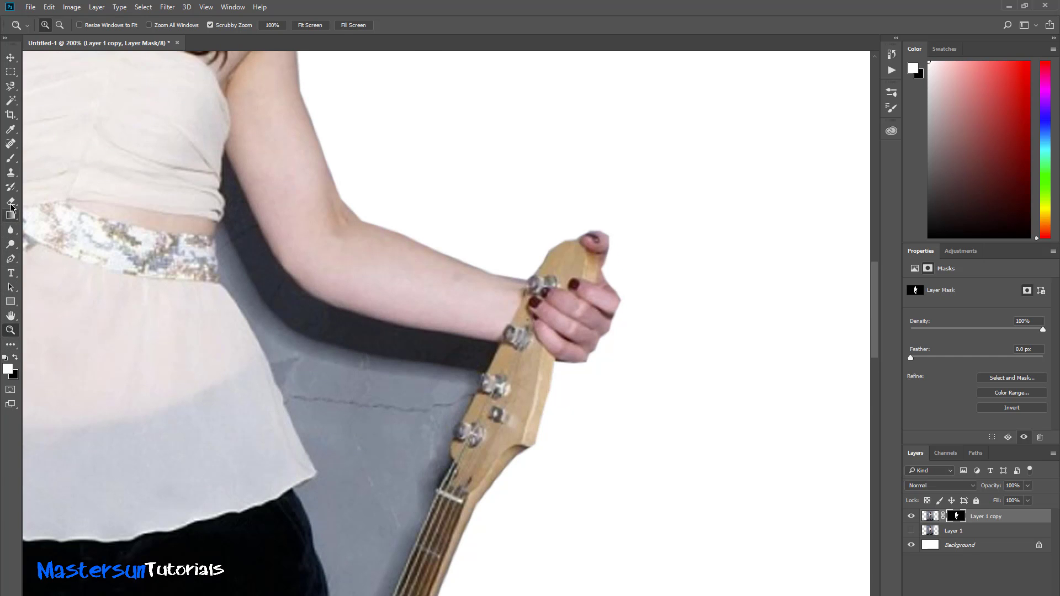
left_click(10, 259)
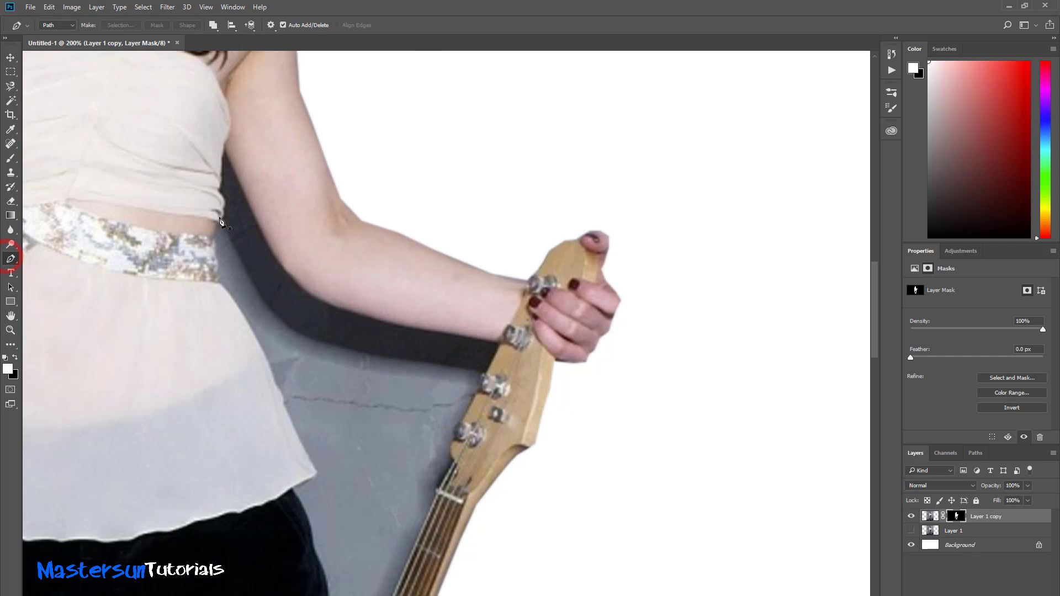
left_click(225, 146)
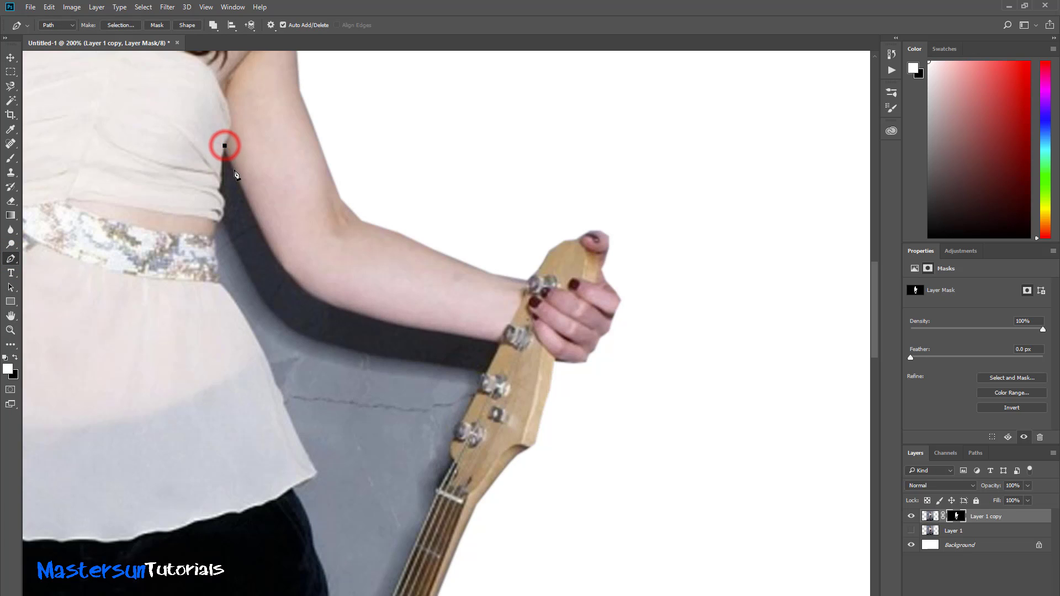
left_click(220, 217)
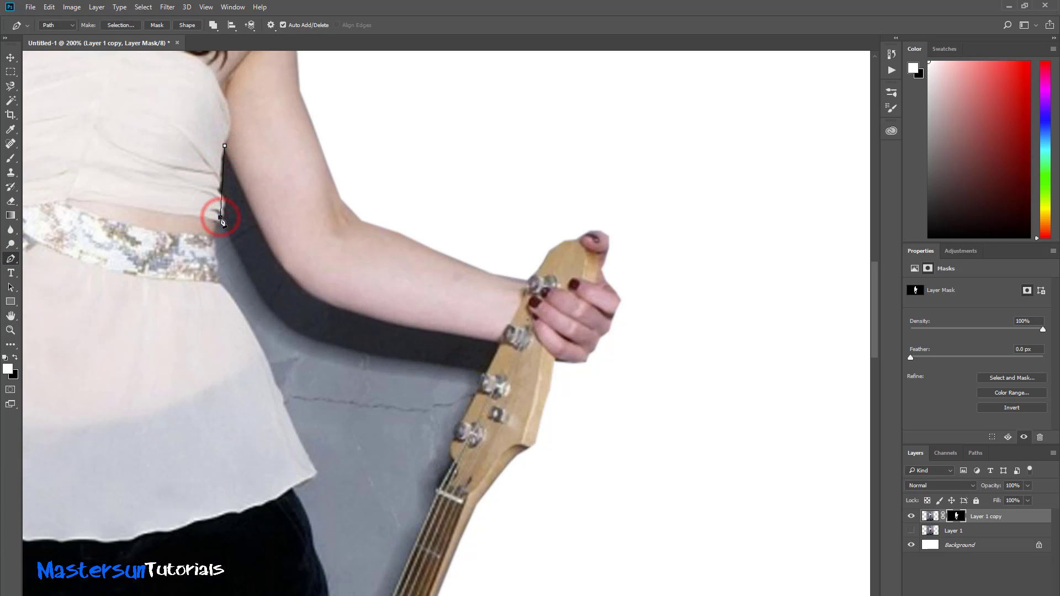
left_click(49, 6)
left_click(56, 20)
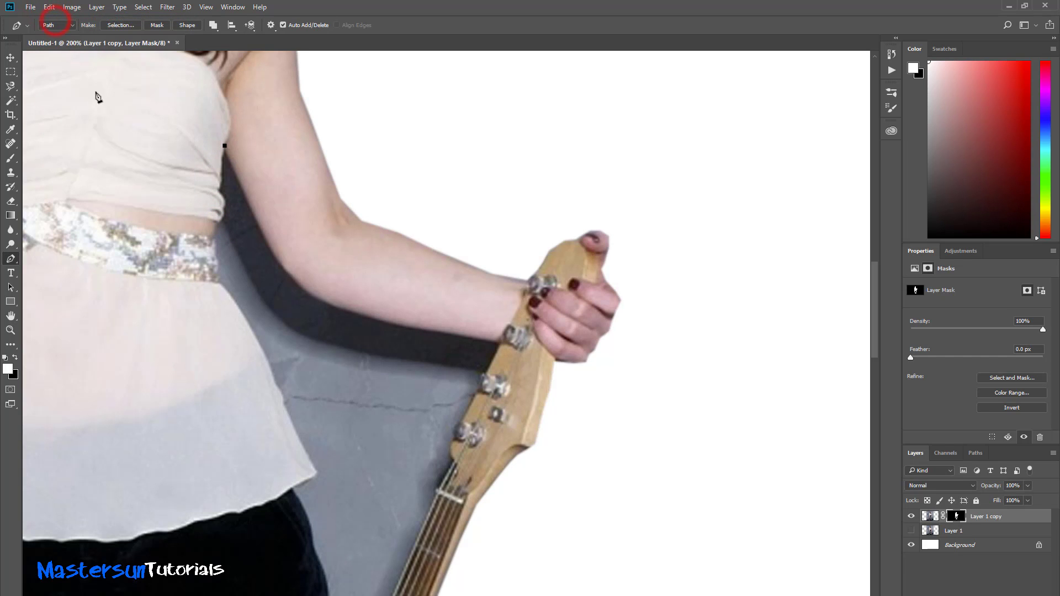
- Trace the path from the armpit down the blouse's side and past the sequined belt
left_click(221, 187)
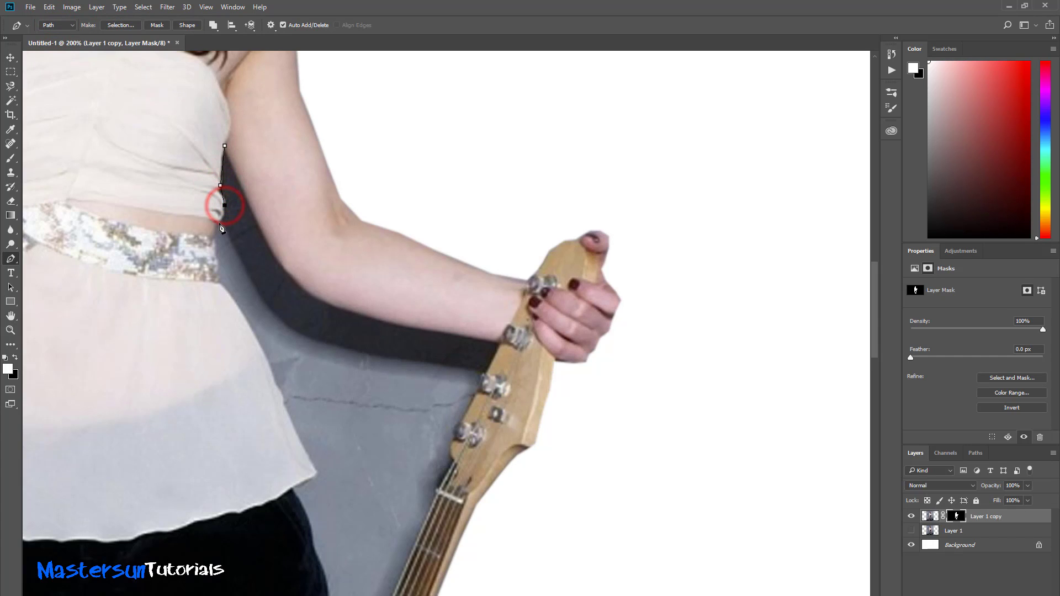
left_click(219, 224)
left_click(215, 240)
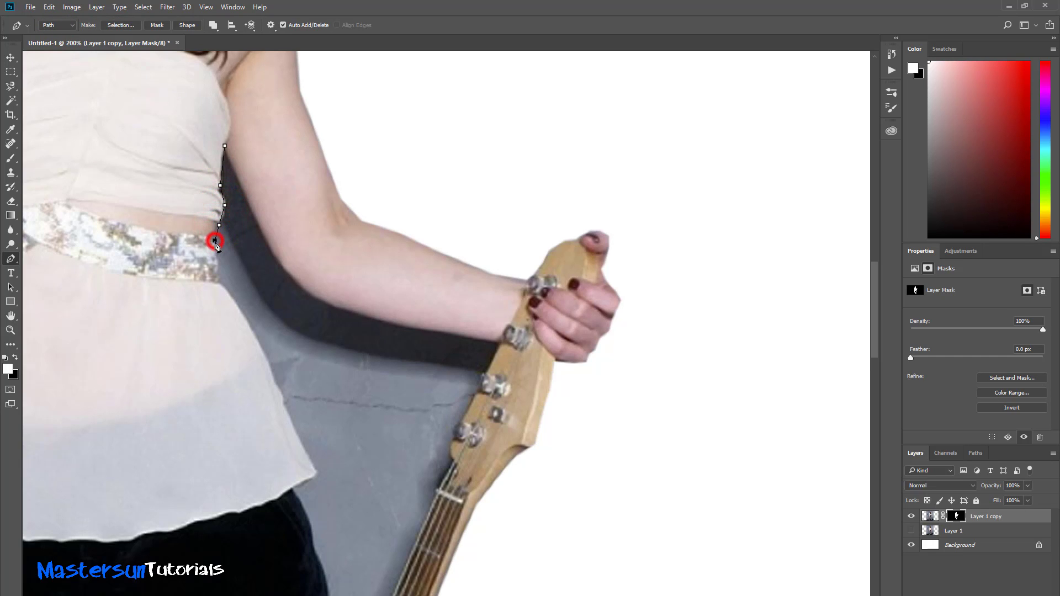
left_click(219, 260)
left_click(222, 282)
left_click(241, 308)
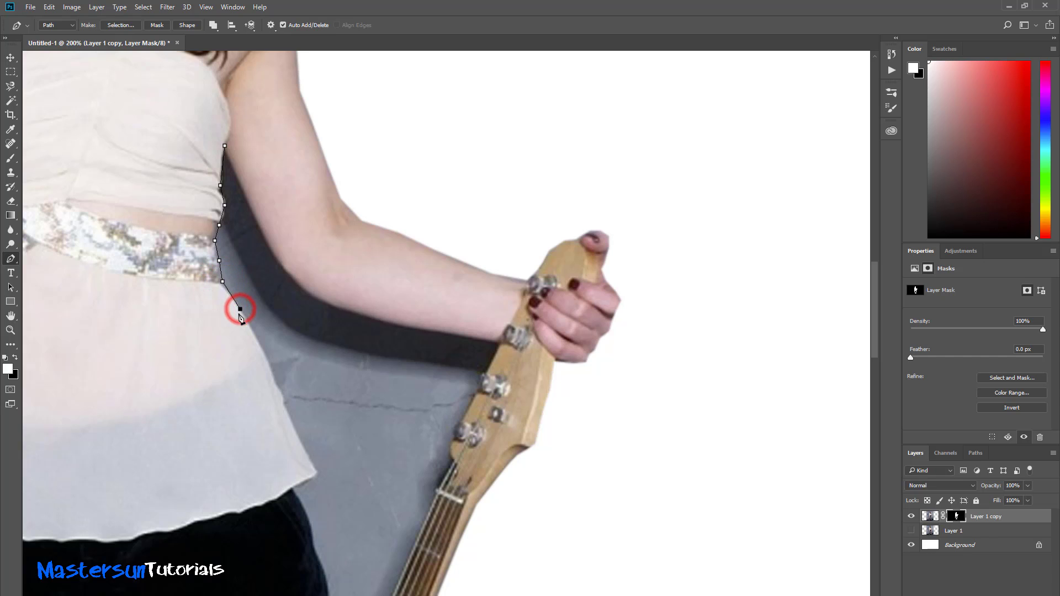
- Continue the path down the flared blouse edge to the corner of its hem
left_click(260, 345)
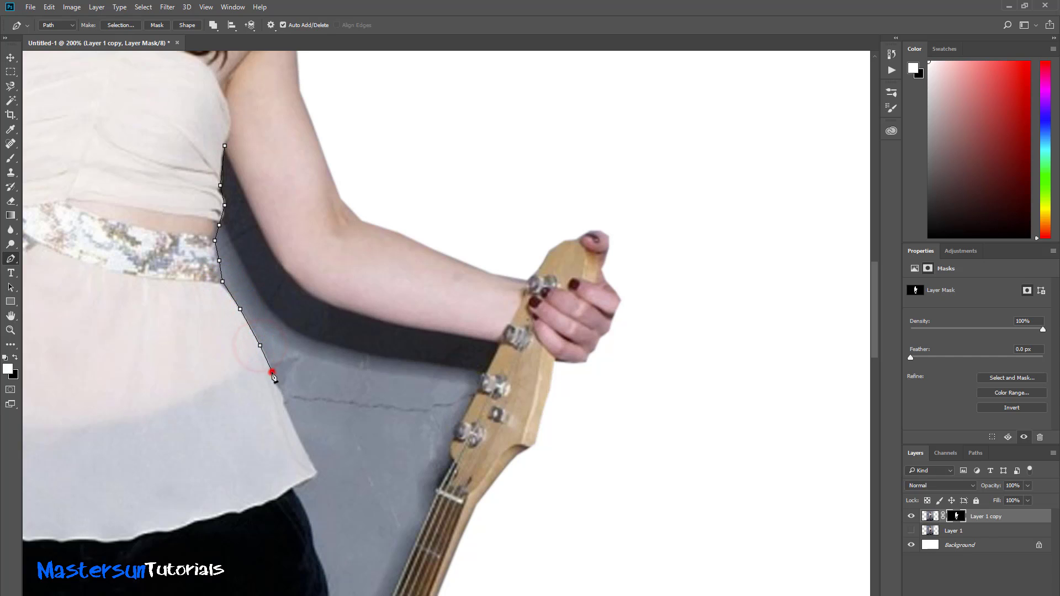
left_click(272, 372)
left_click(284, 405)
left_click(318, 470)
- Extend the path along the outer edge of the shorts and thigh to the guitar neck
left_click(292, 489)
left_click(306, 511)
scroll(325, 566, "down", 3)
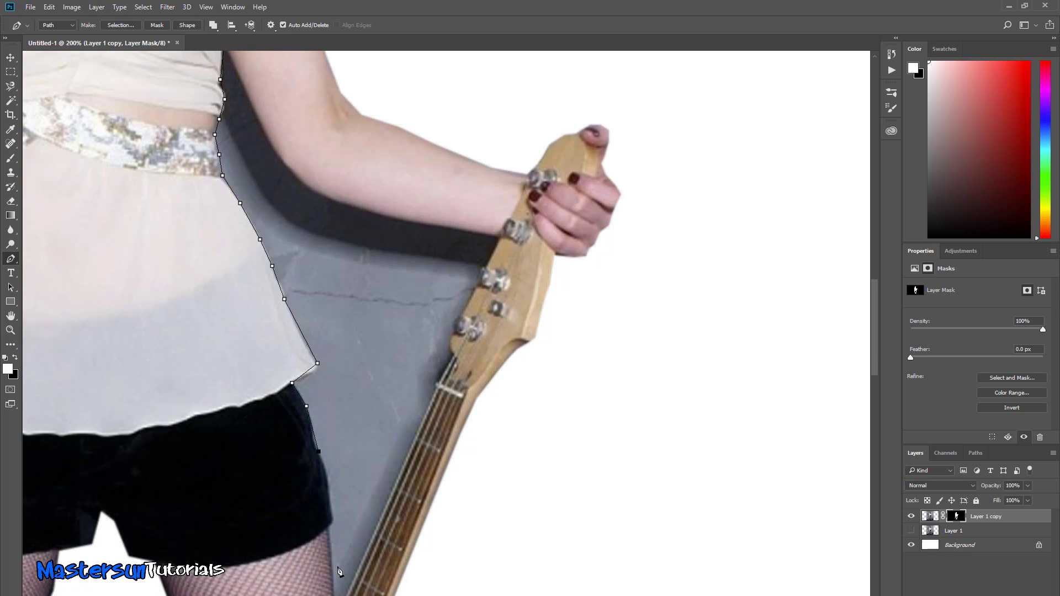
left_click(328, 489)
scroll(330, 532, "down", 3)
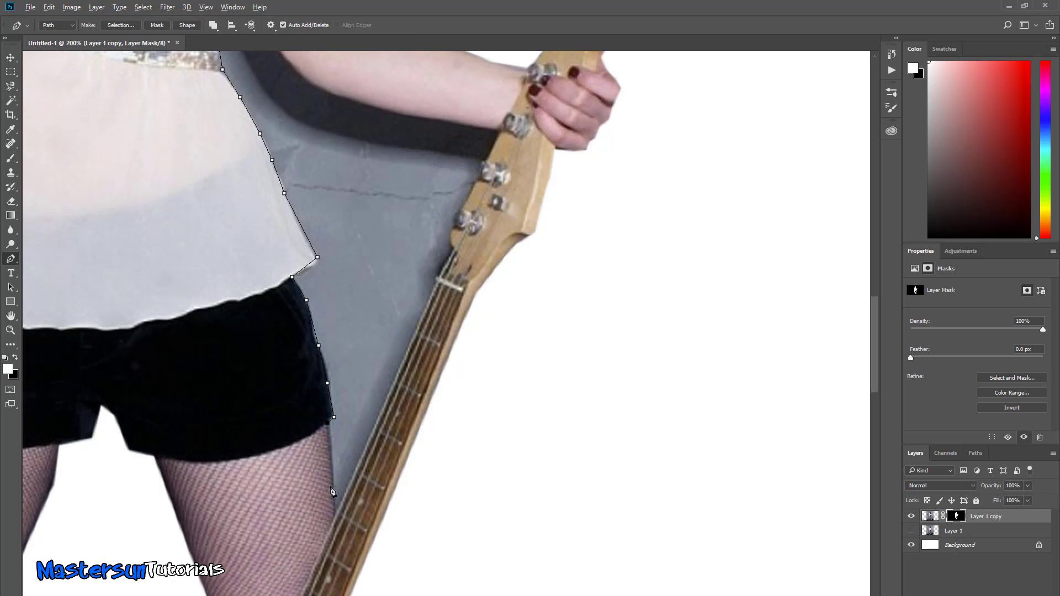
left_click(335, 508)
- Trace the path up the guitar neck and headstock to the wrist
left_click(438, 277)
left_click(452, 242)
left_click(475, 183)
left_click(485, 159)
left_click(497, 134)
- Trace the underside of the arm back to the armpit and close the path at its starting point
left_click(404, 114)
left_click(324, 90)
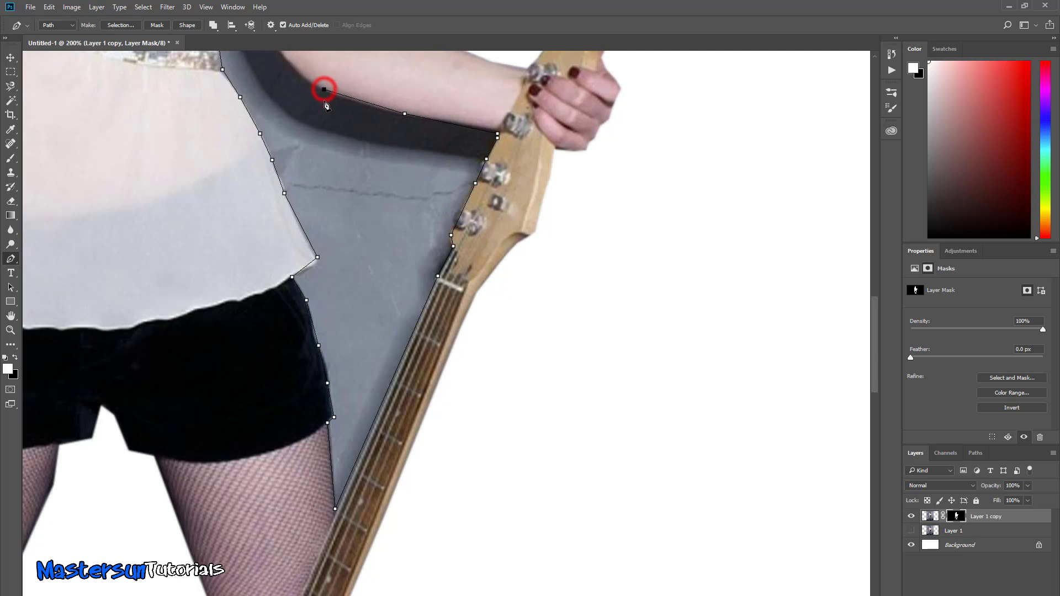
scroll(325, 111, "up", 5)
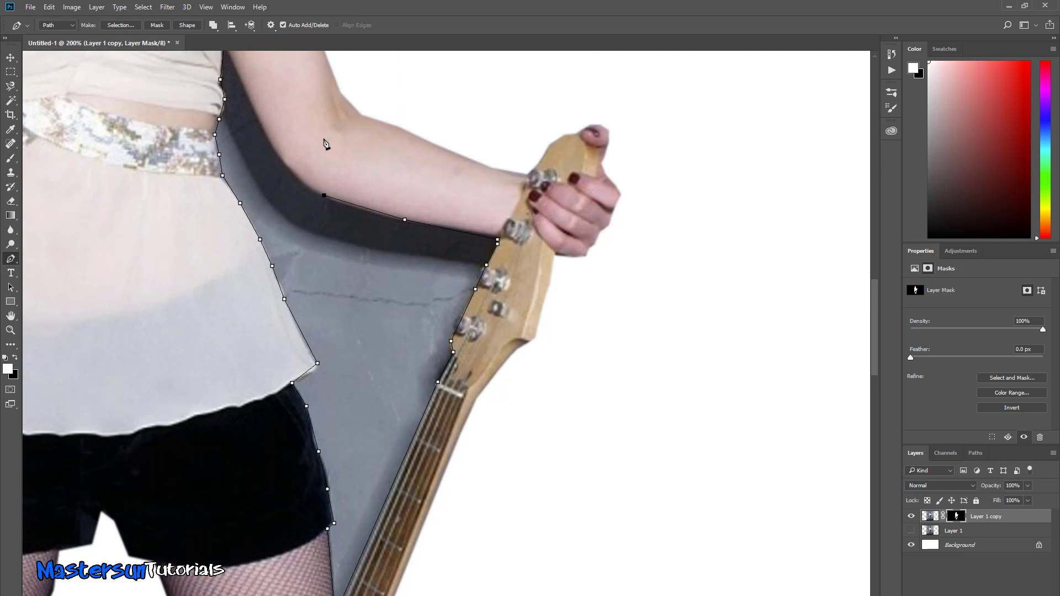
scroll(325, 146, "up", 2)
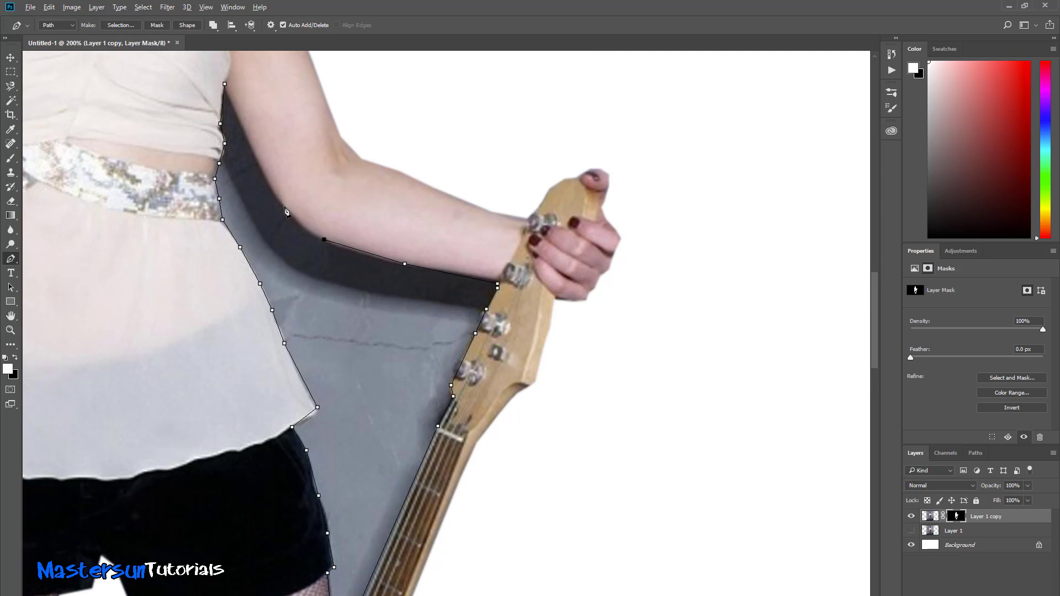
left_click(284, 207)
left_click(248, 137)
left_click(225, 84)
- Convert the closed path to a new selection with a 0.5-pixel feather and clear that wall area on the Layer 1 copy mask
right_click(343, 336)
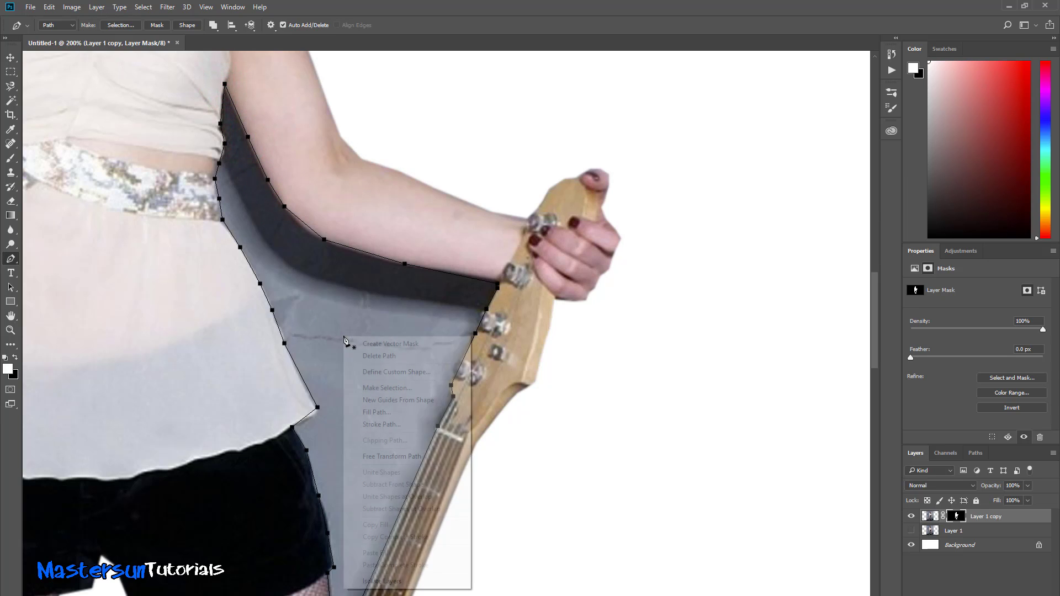
left_click(392, 391)
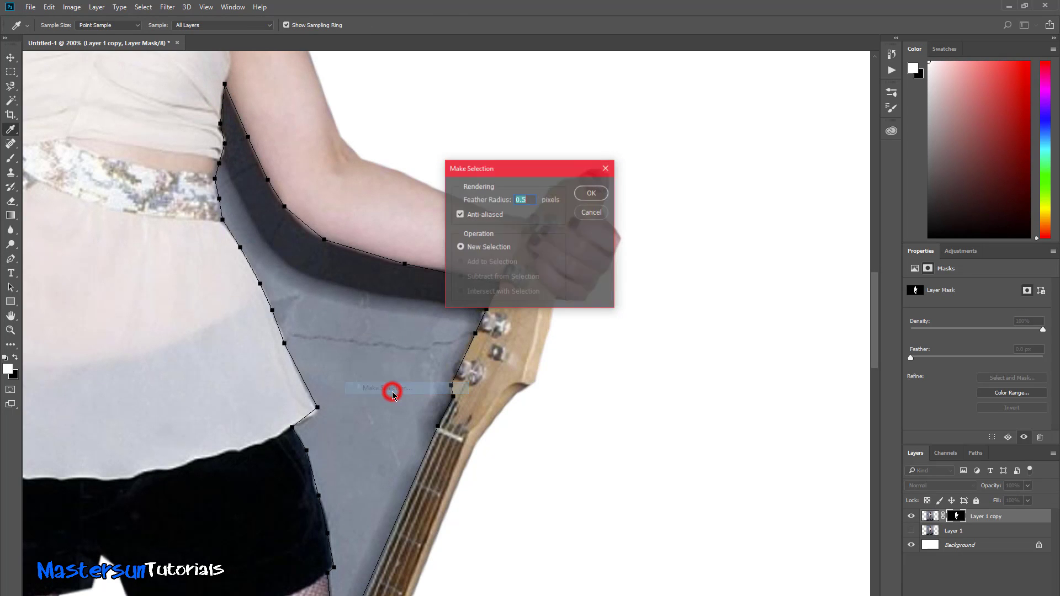
left_click(580, 194)
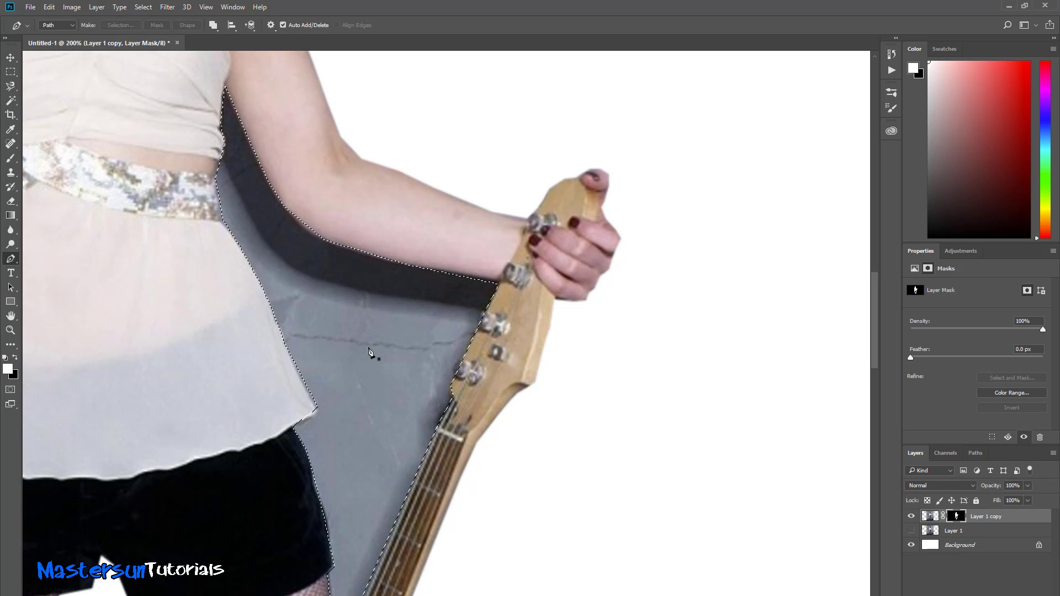
key("Delete")
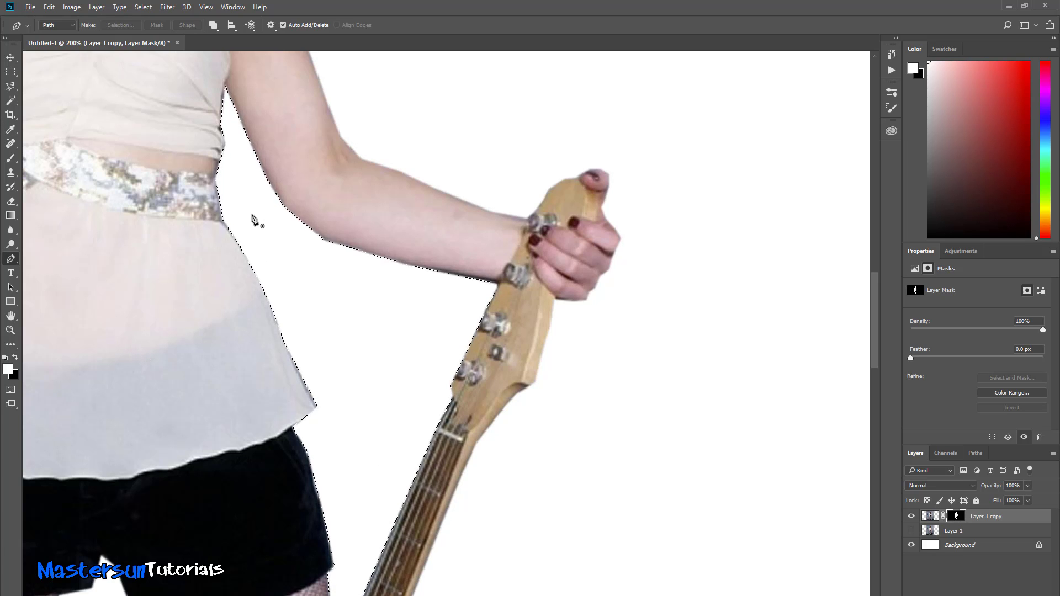
- Dismiss the active selection around the cleared gap using the Magic Wand tool
scroll(368, 523, "down", 5)
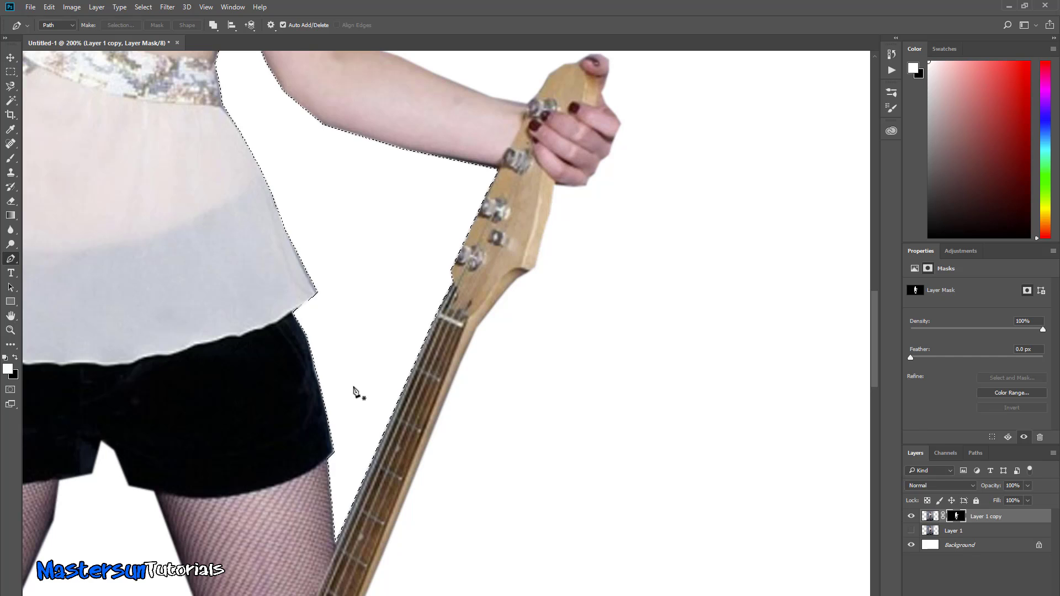
left_click(10, 101)
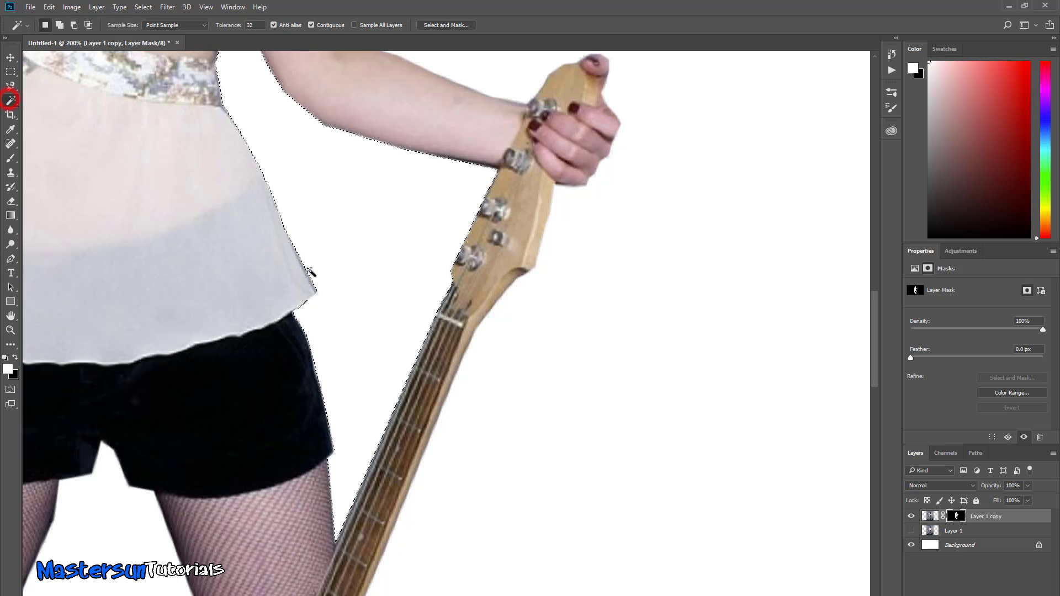
left_click(360, 296)
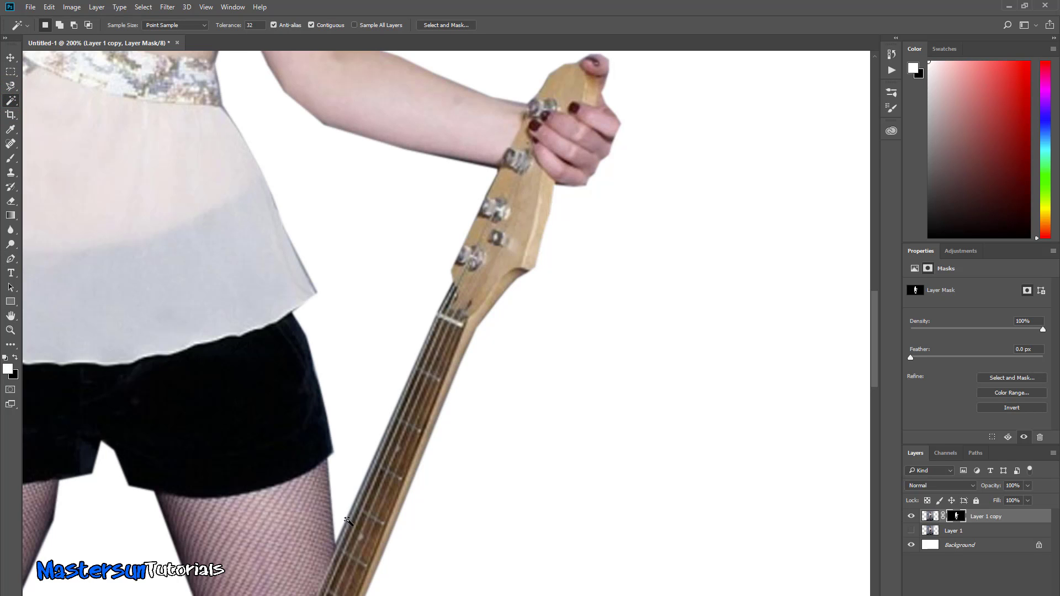
left_click(59, 25)
left_click(412, 376)
left_click(412, 375)
scroll(445, 366, "down", 5)
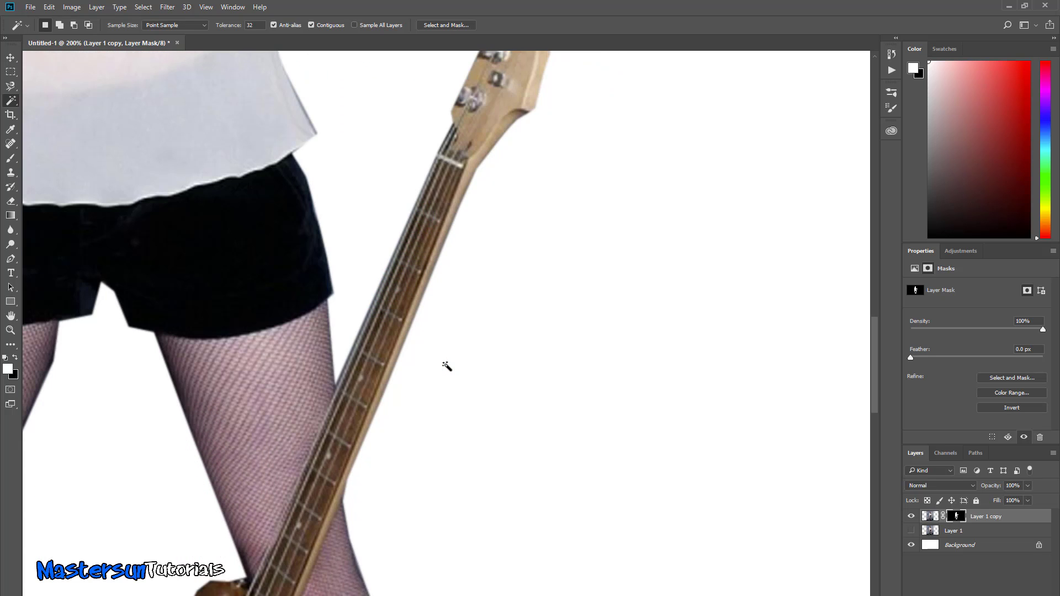
scroll(446, 365, "up", 2)
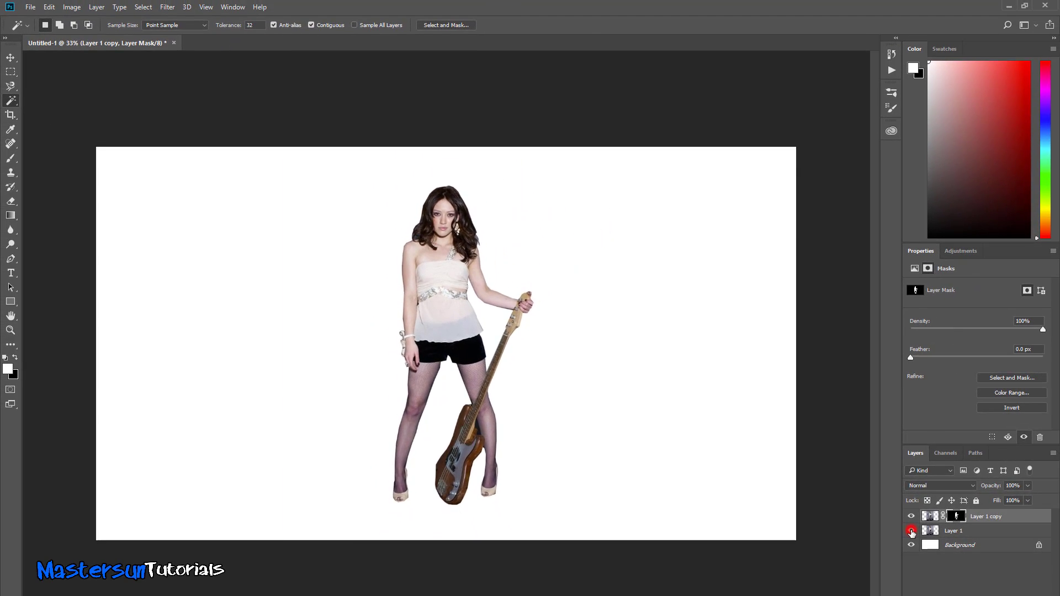
- Toggle Layer 1's visibility repeatedly to compare the original photo with the cutout, leaving Layer 1 hidden
left_click(911, 531)
left_click(911, 532)
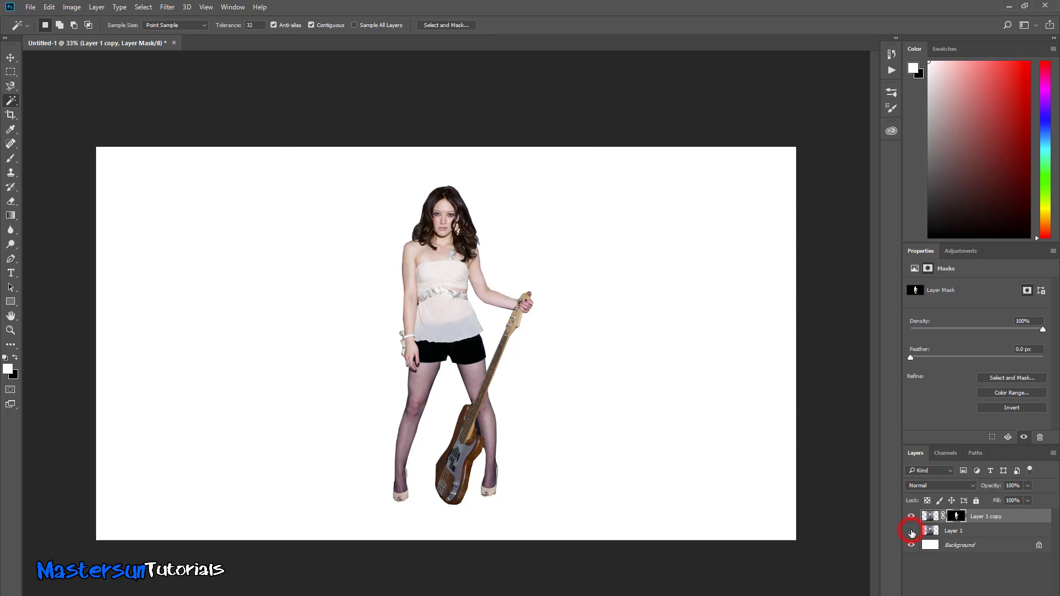
left_click(911, 531)
left_click(911, 532)
left_click(912, 531)
left_click(912, 532)
left_click(912, 531)
left_click(911, 531)
left_click(912, 532)
left_click(911, 532)
left_click(911, 532)
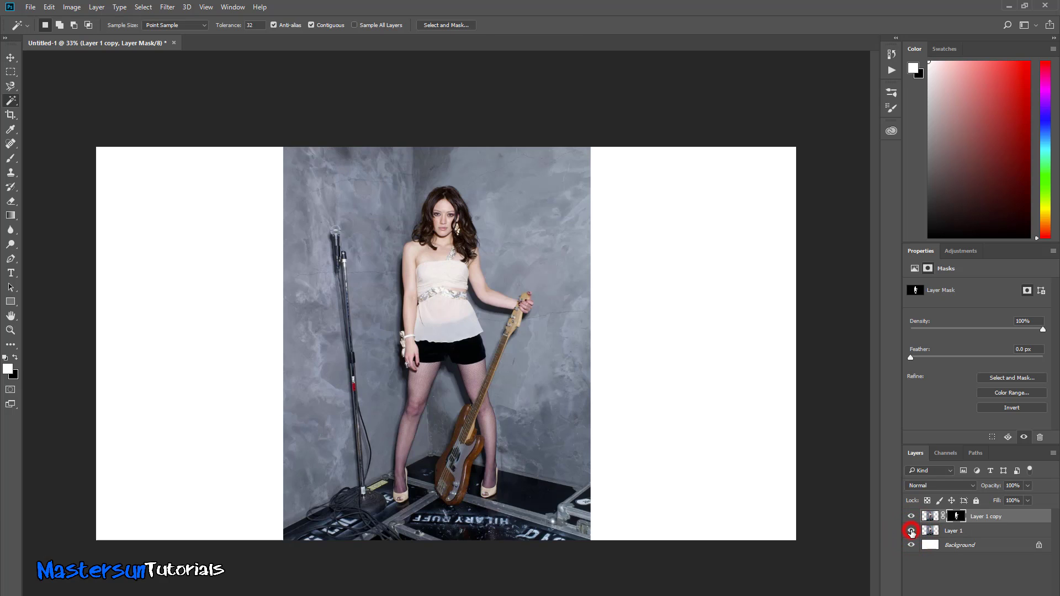
left_click(912, 532)
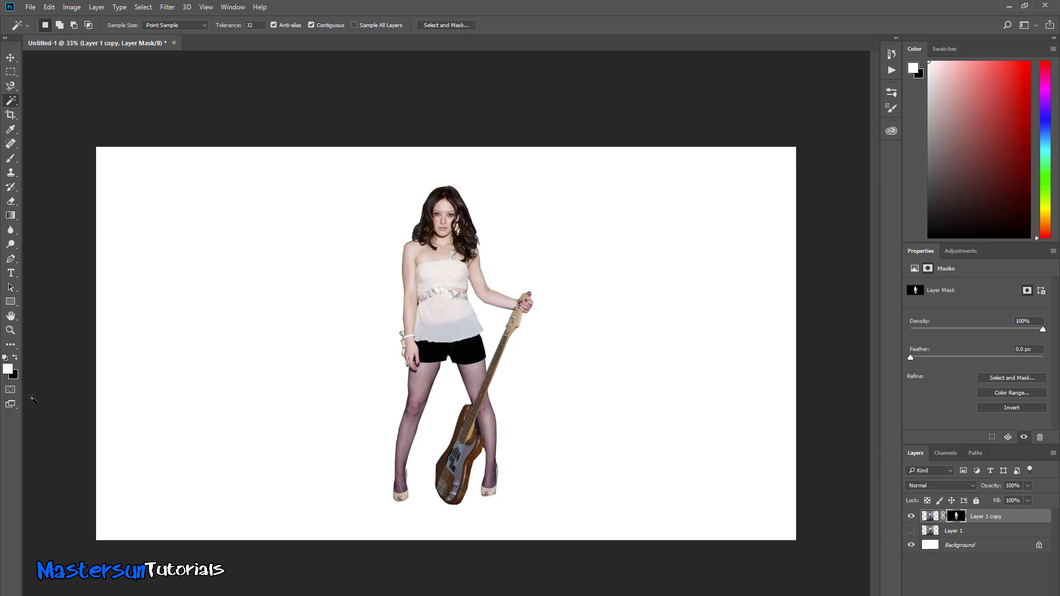
- Set the foreground colour to black while the Layer 1 copy mask is active
left_click(8, 369)
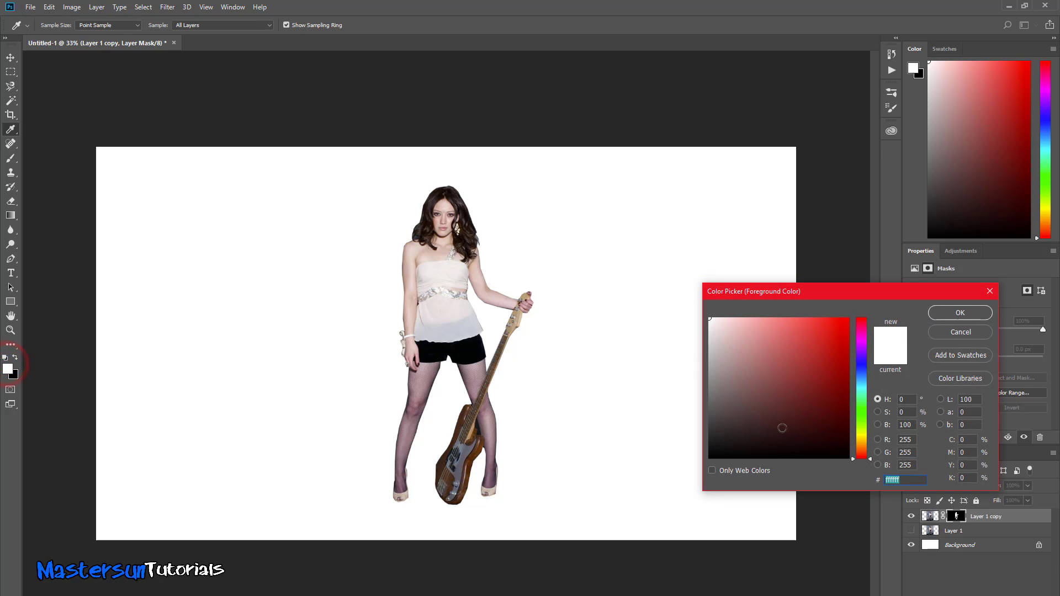
left_click(773, 423)
left_click(968, 312)
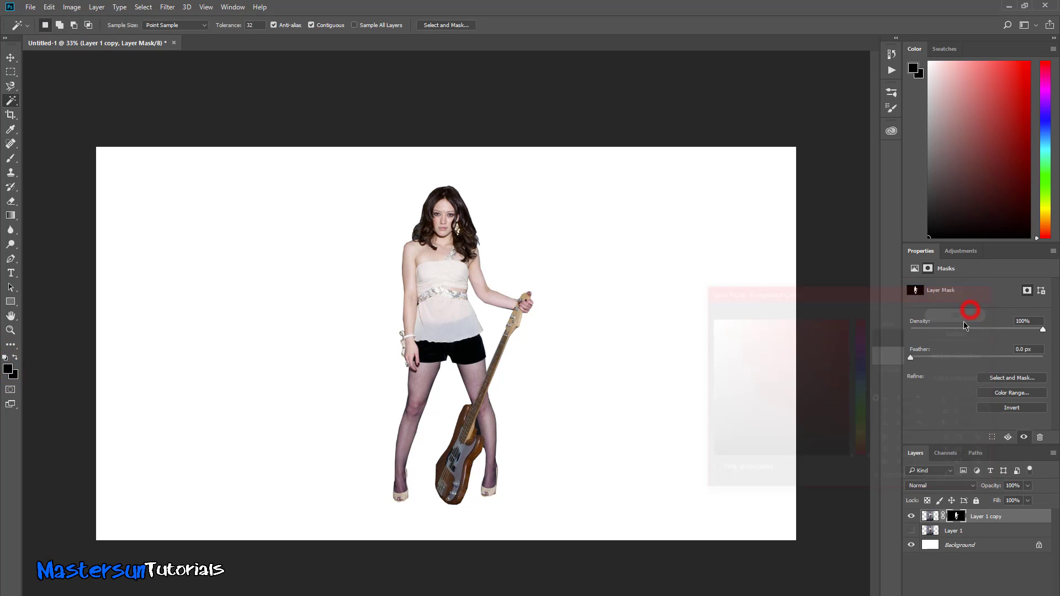
- Paint the entire Background layer with the green foreground colour using the large Brush
left_click(931, 546)
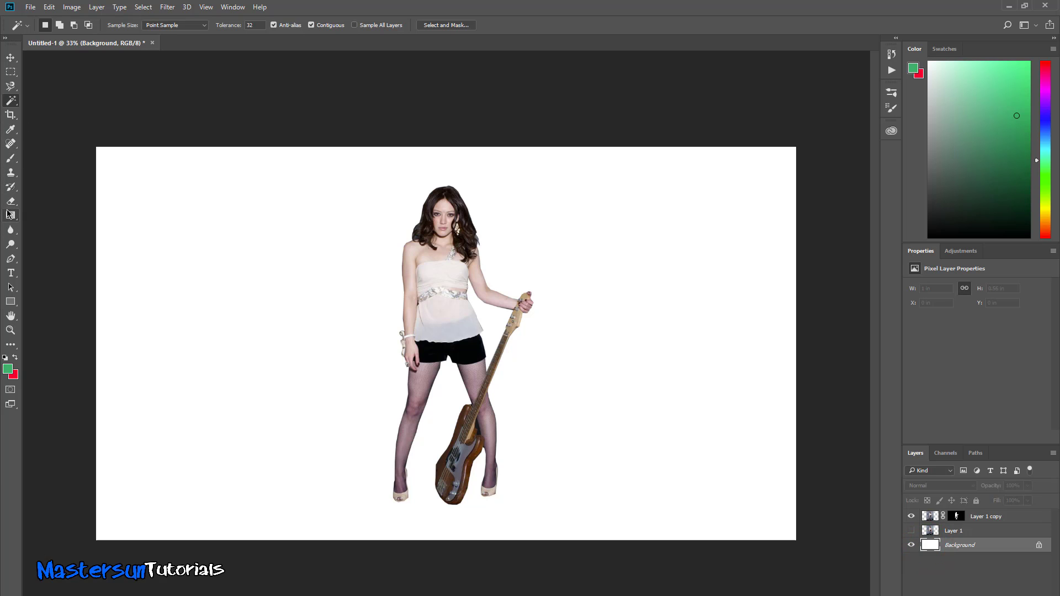
left_click(10, 158)
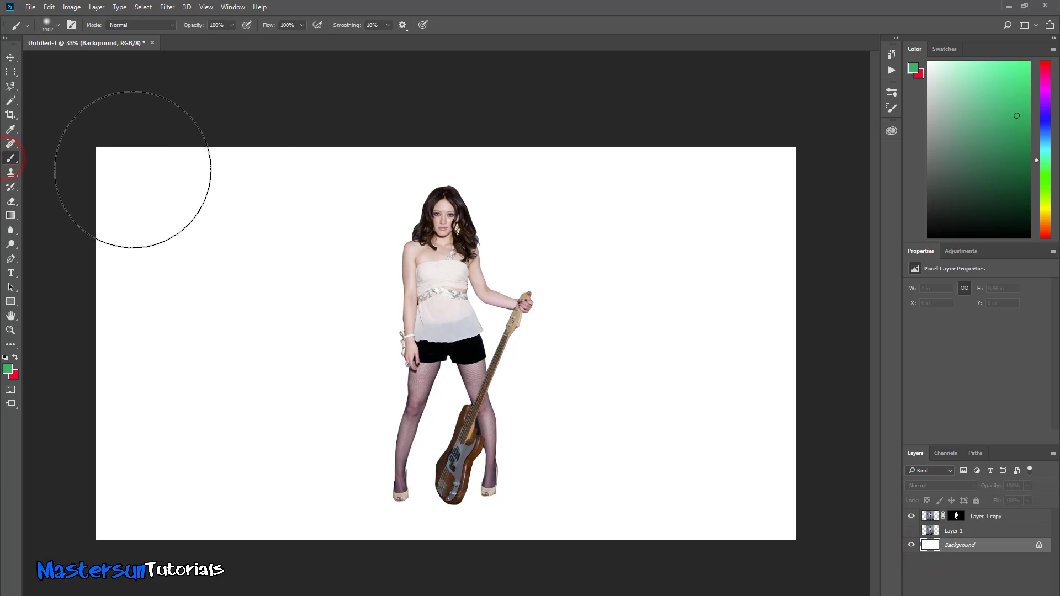
mouse_move(132, 169)
left_mouse_down()
mouse_move(130, 402)
mouse_move(147, 520)
mouse_move(307, 139)
mouse_move(397, 568)
mouse_move(485, 331)
mouse_move(662, 106)
mouse_move(729, 574)
mouse_move(684, 579)
left_mouse_up()
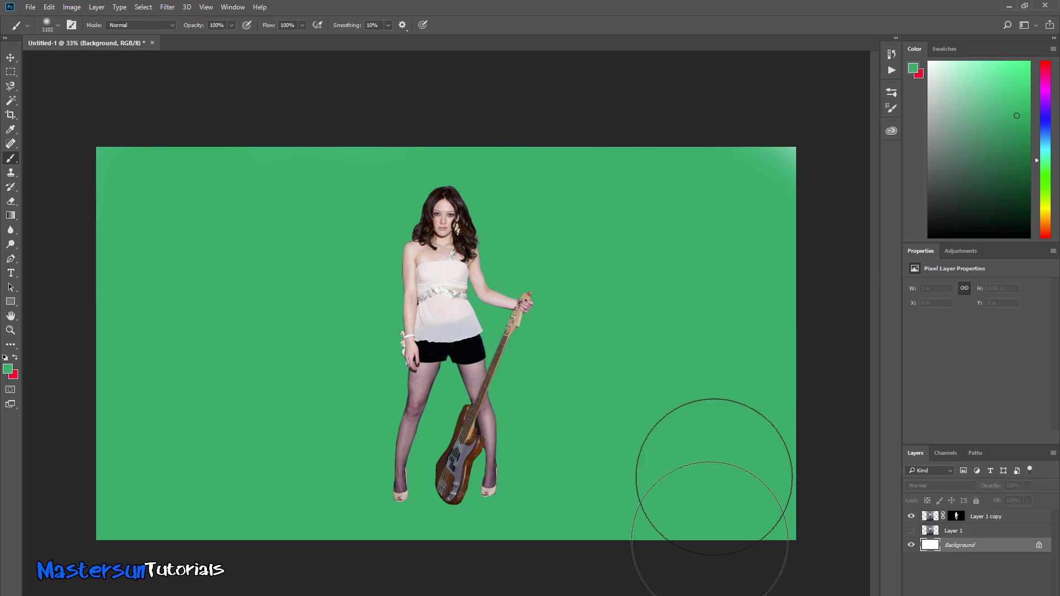
mouse_move(712, 477)
left_mouse_down()
mouse_move(651, 473)
mouse_move(620, 566)
left_mouse_up()
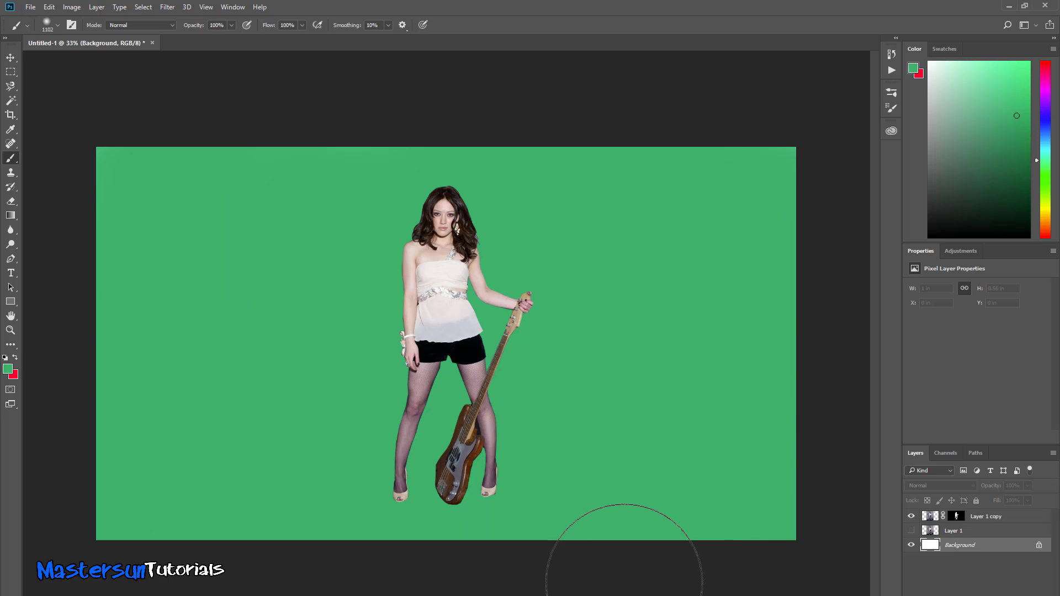
- Set the foreground colour to black (000000) and paint the entire Background layer with the large Brush
left_click(8, 371)
left_click_drag(755, 407, 627, 502)
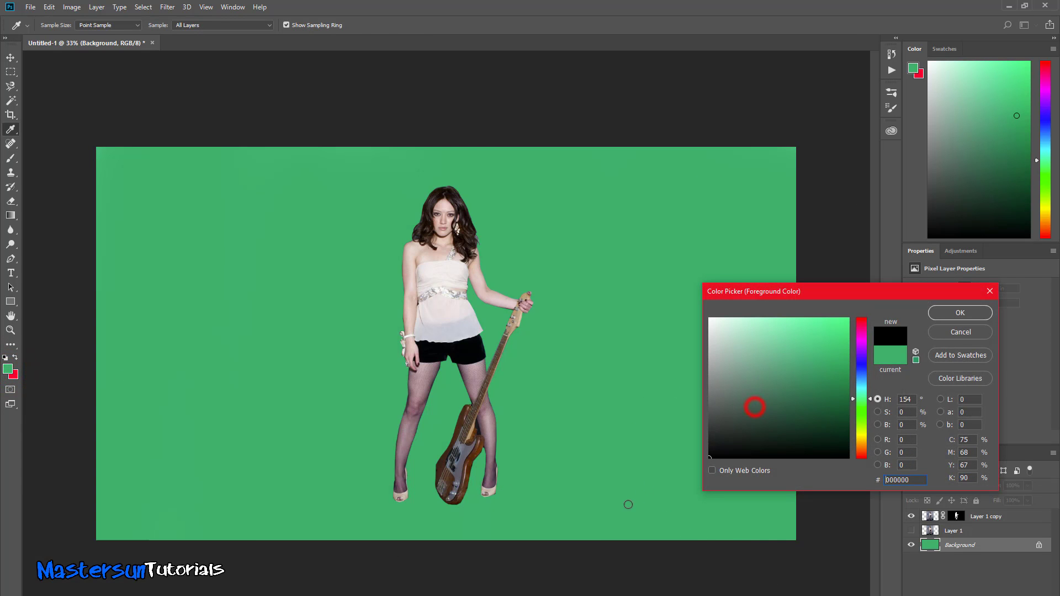
left_click(963, 312)
mouse_move(99, 165)
left_mouse_down()
mouse_move(36, 493)
mouse_move(85, 107)
mouse_move(61, 471)
mouse_move(166, 589)
mouse_move(383, 120)
mouse_move(380, 464)
mouse_move(389, 351)
mouse_move(101, 0)
mouse_move(229, 225)
mouse_move(166, 562)
mouse_move(273, 312)
mouse_move(477, 102)
mouse_move(557, 336)
mouse_move(561, 426)
mouse_move(583, 4)
mouse_move(664, 237)
mouse_move(685, 587)
mouse_move(841, 104)
mouse_move(698, 462)
left_mouse_up()
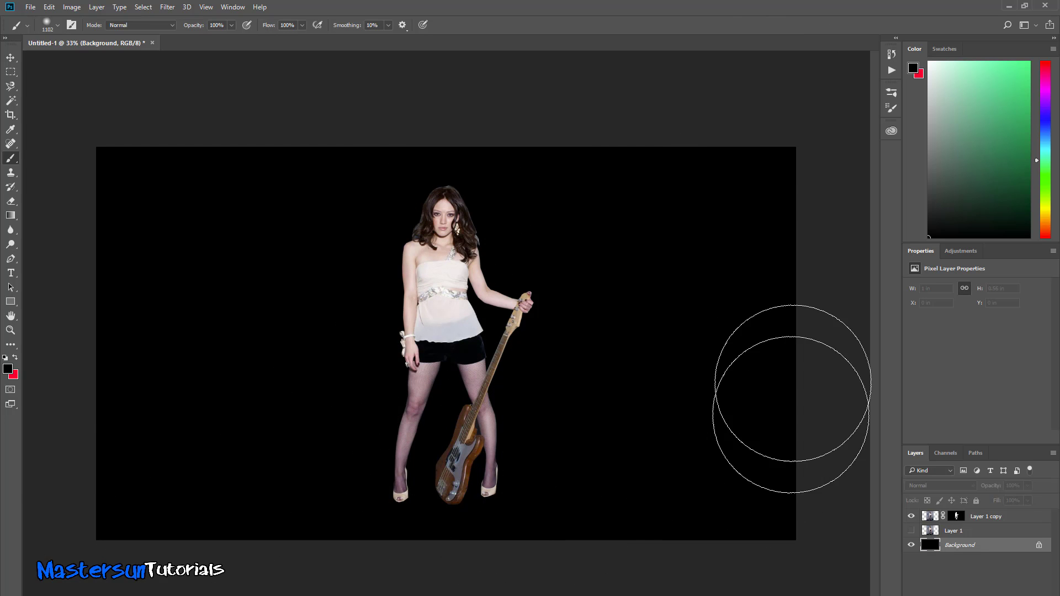
left_click(778, 217)
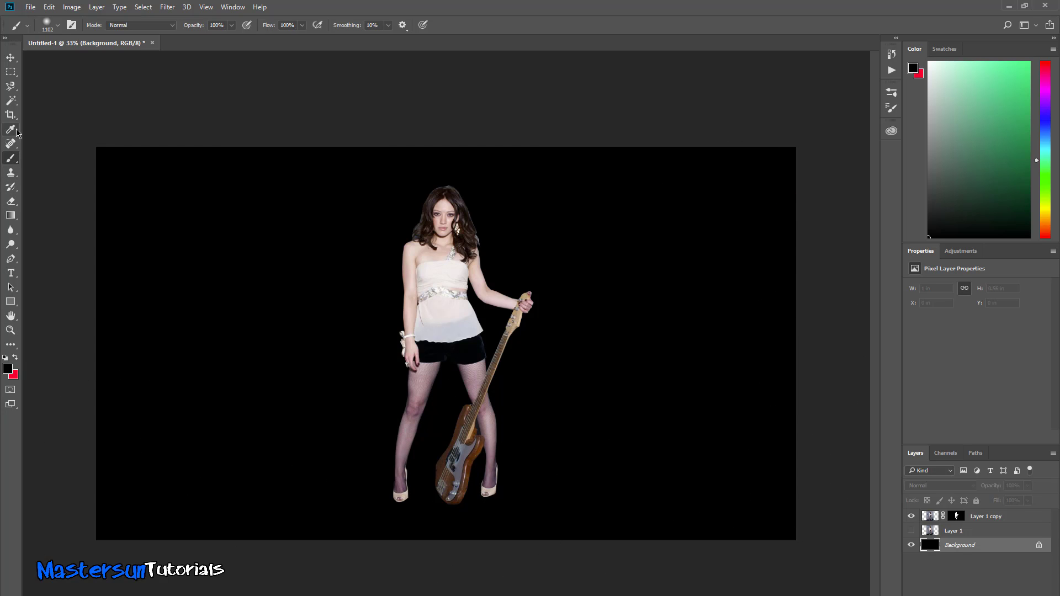
- Zoom in to 100% and examine the cutout's edges around the woman's hair, shoulders and arms
right_click(9, 160)
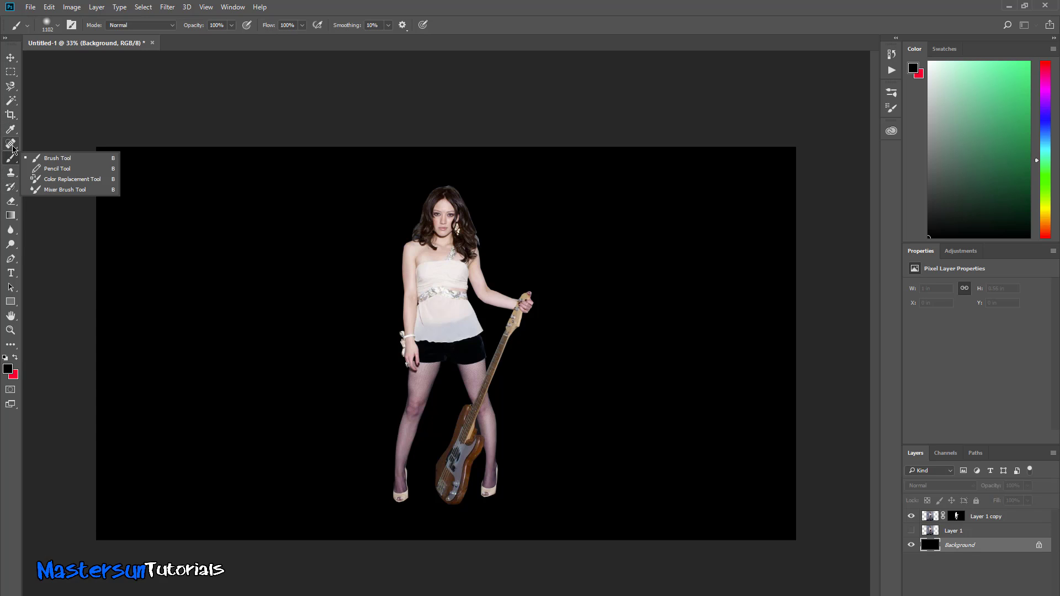
left_click(11, 202)
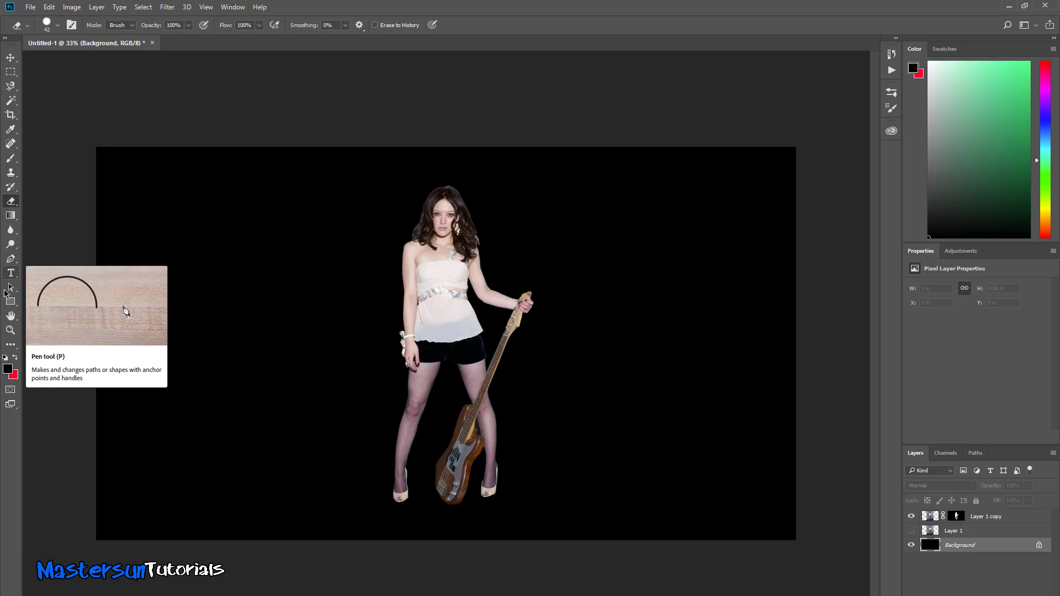
left_click(10, 330)
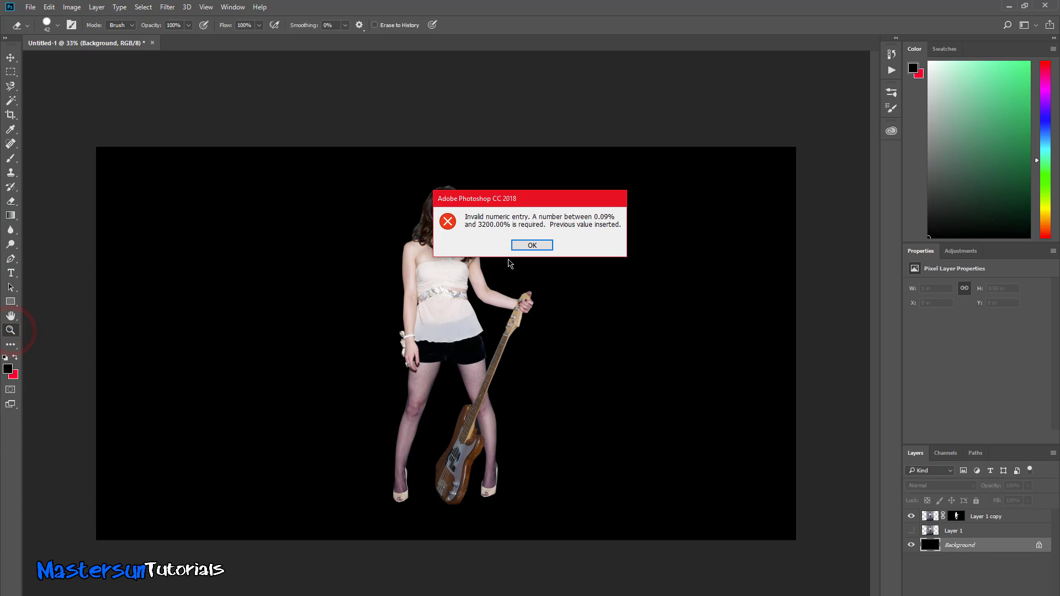
left_click(520, 248)
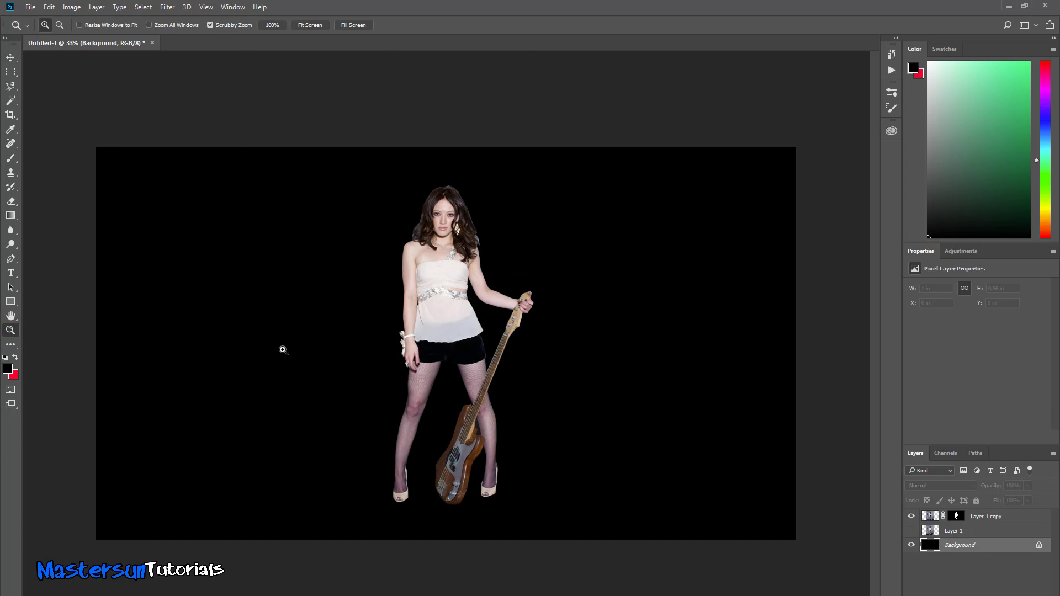
left_click(327, 362)
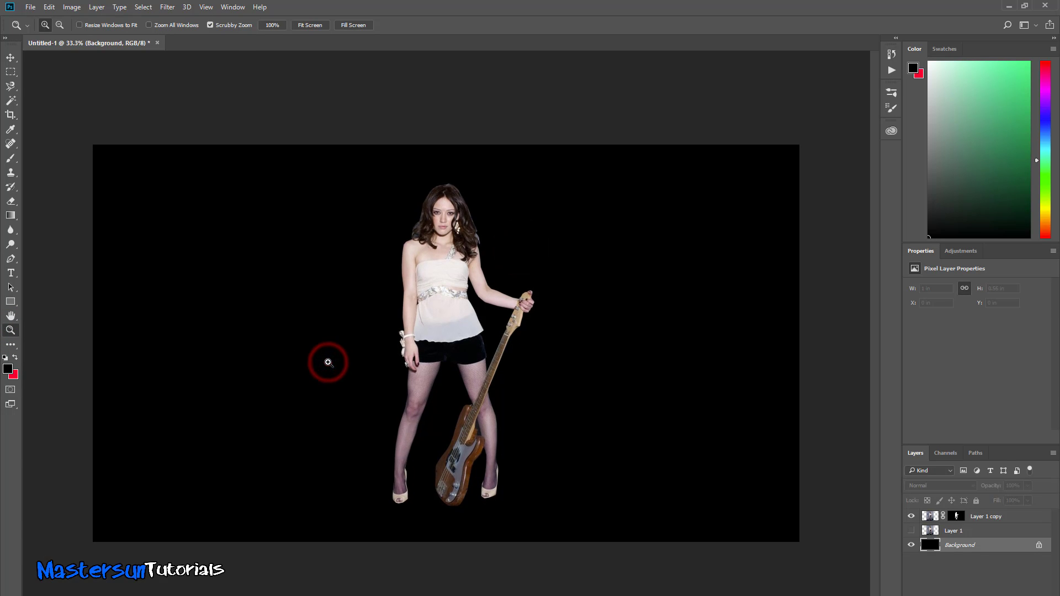
left_click(327, 362)
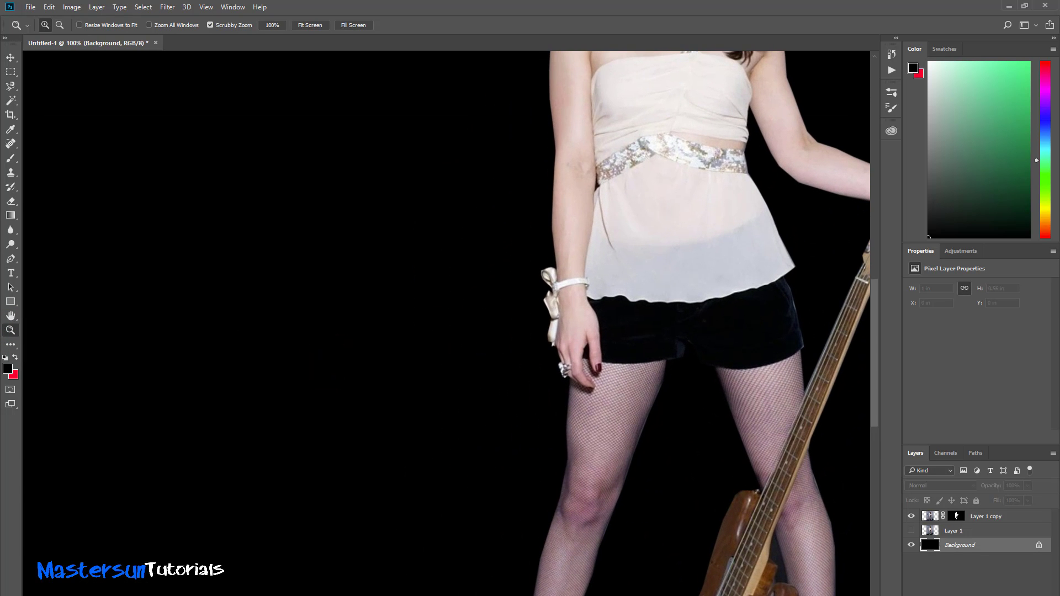
scroll(504, 575, "right", 5)
scroll(503, 549, "up", 1)
scroll(502, 548, "up", 5)
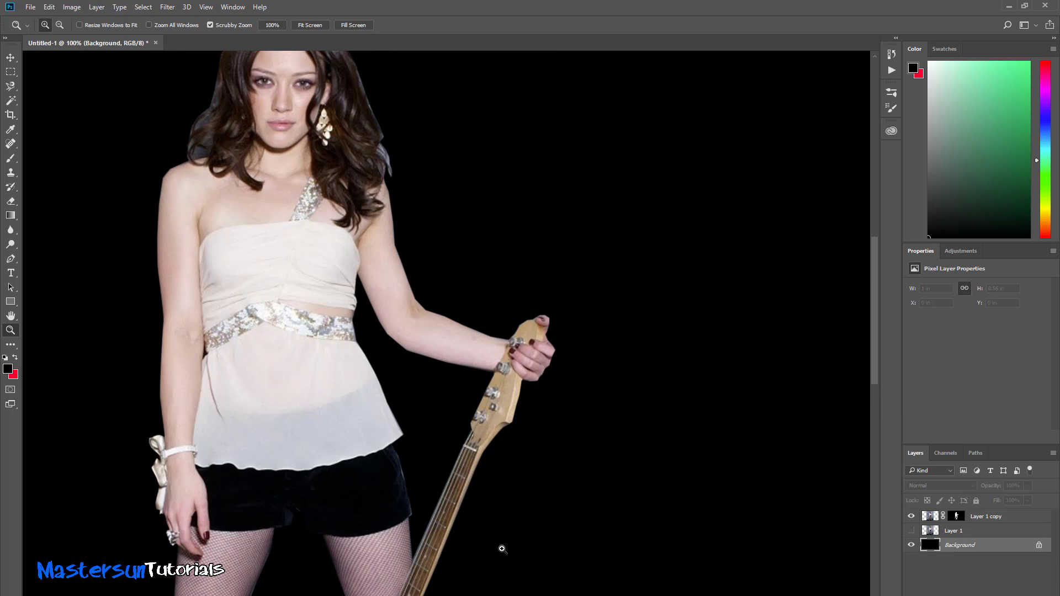
scroll(502, 549, "up", 3)
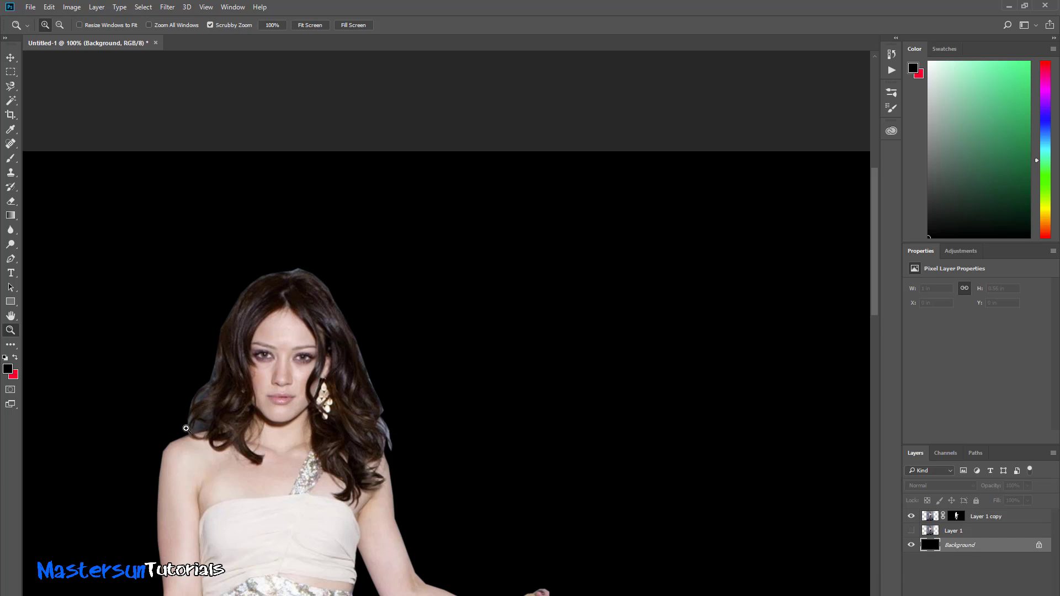
scroll(224, 448, "down", 2)
scroll(224, 448, "down", 2)
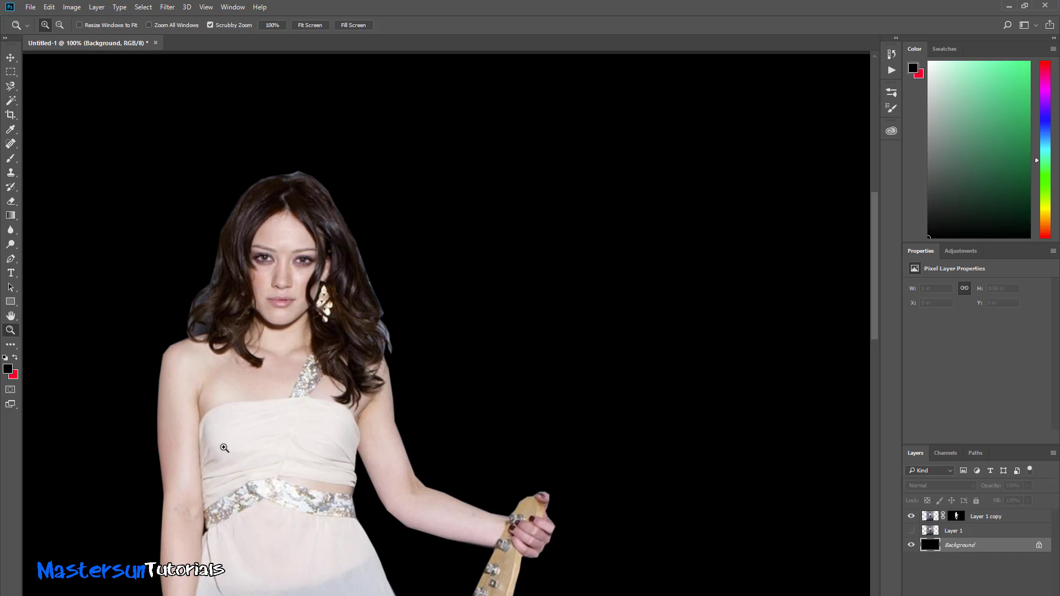
scroll(224, 448, "down", 7)
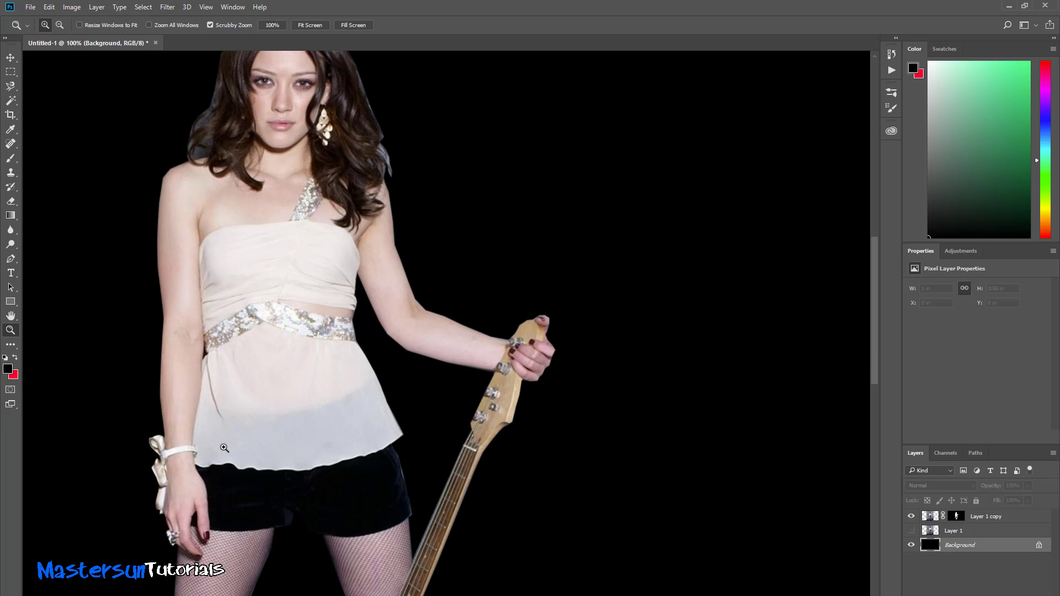
scroll(224, 447, "up", 6)
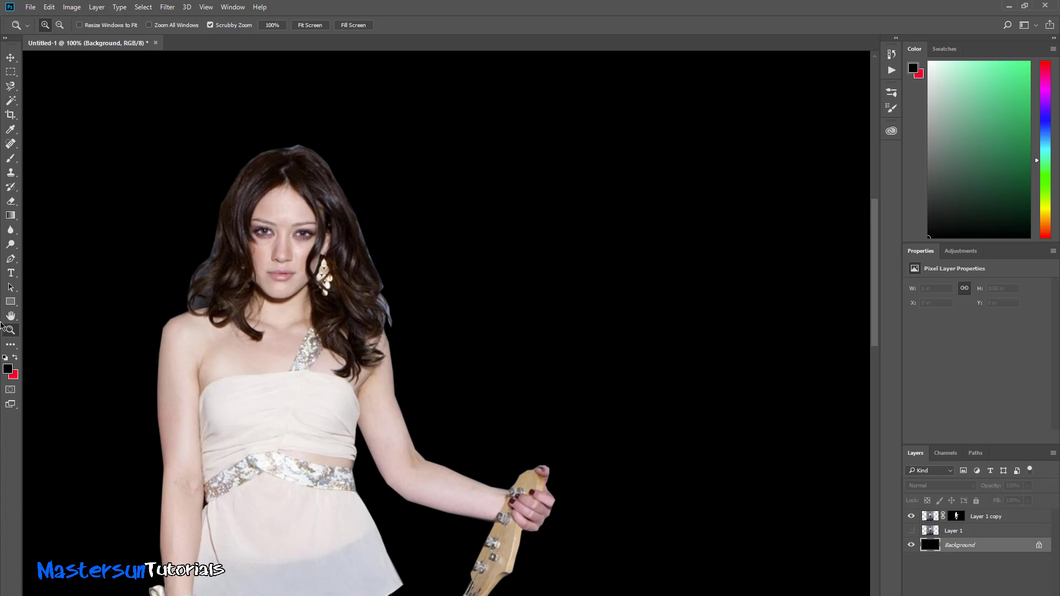
- Activate the Eraser and set its brush size to 15 px
left_click(11, 201)
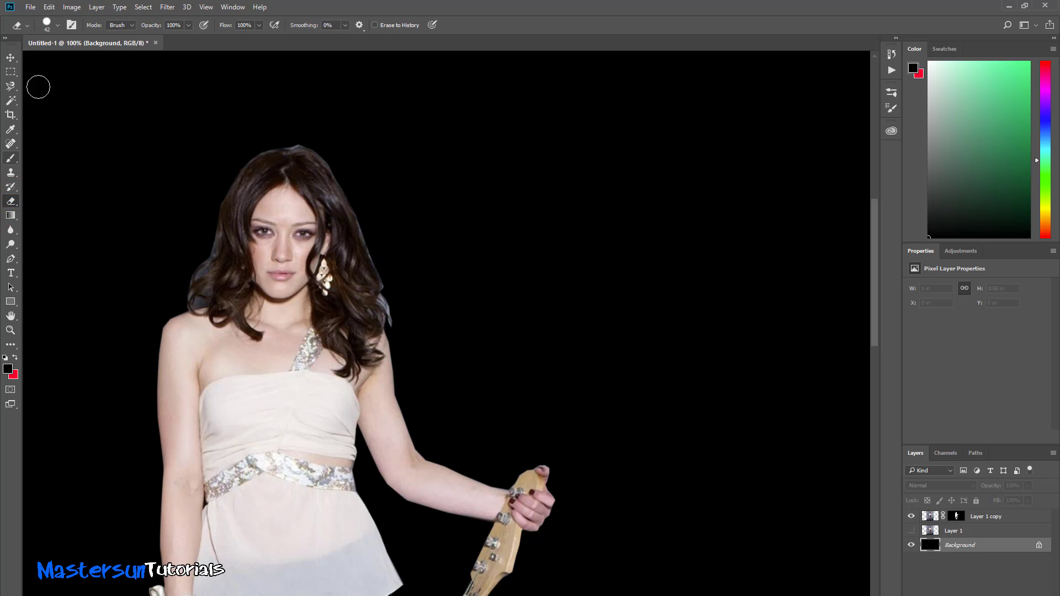
left_click(58, 25)
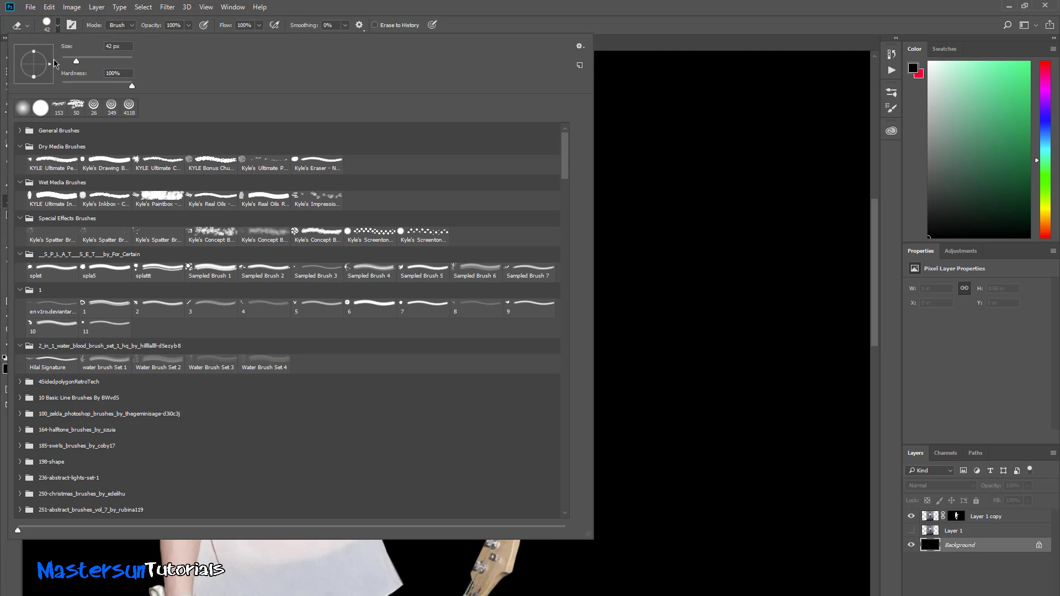
left_click_drag(75, 62, 69, 62)
left_click(621, 45)
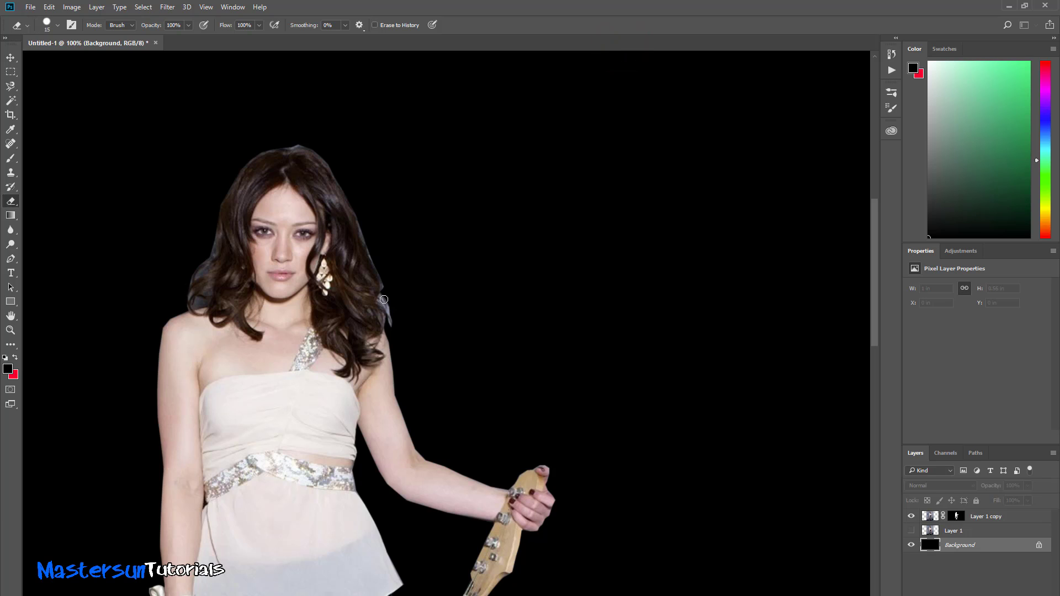
left_click_drag(384, 299, 391, 323)
left_click(49, 7)
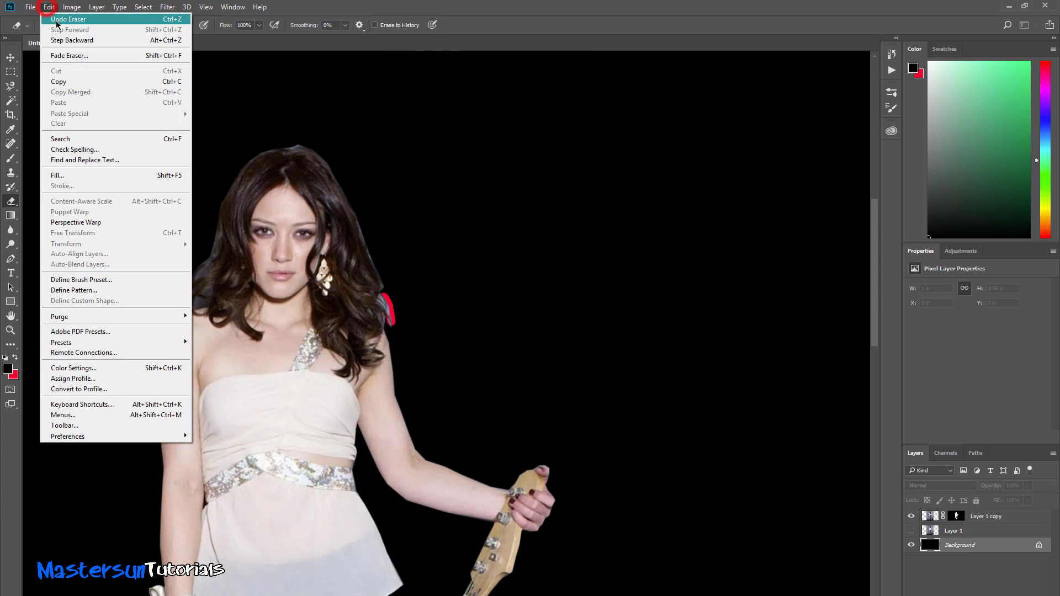
left_click(57, 18)
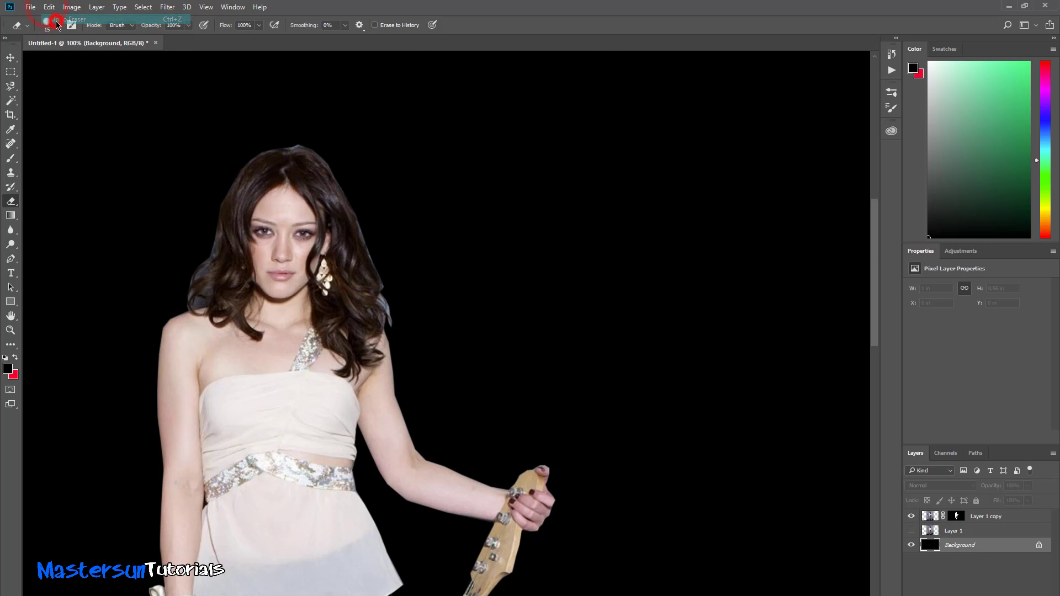
- Erase the grey fringe beside the hair on the guitar-holding side, working on the Layer 1 copy image
right_click(11, 202)
left_click(54, 202)
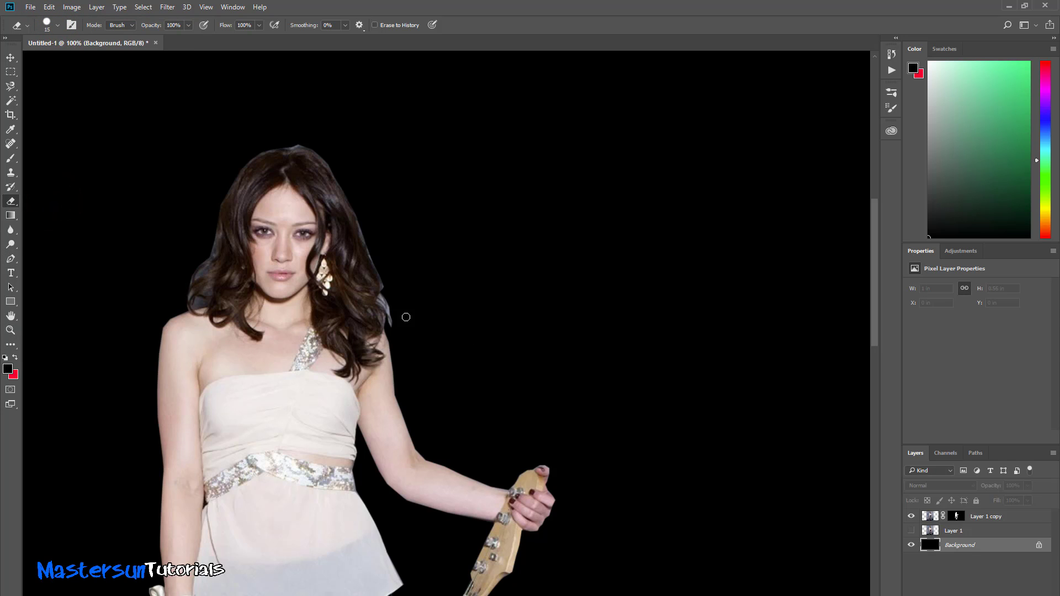
left_click(930, 516)
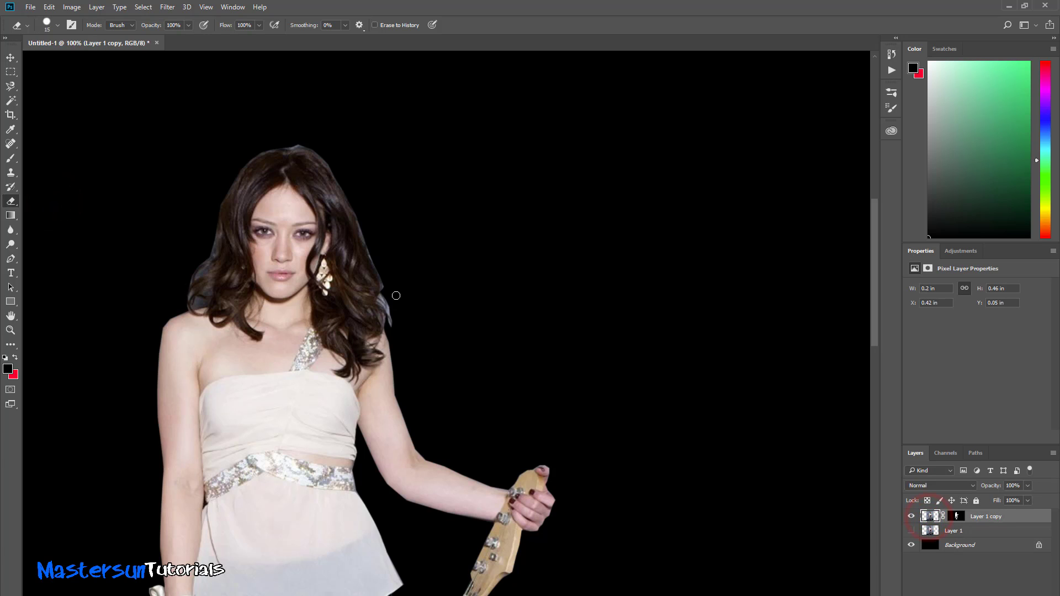
left_click_drag(384, 297, 391, 318)
scroll(410, 261, "up", 2)
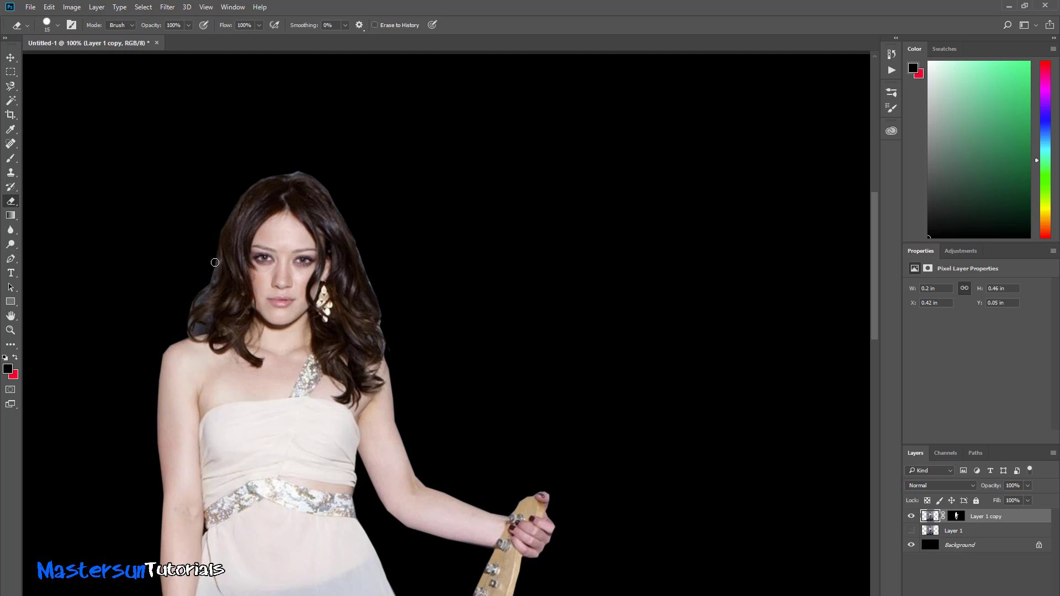
- Erase the leftover grey background along the hair above the shoulder opposite the guitar-holding arm
mouse_move(215, 259)
left_mouse_down()
mouse_move(195, 313)
mouse_move(213, 268)
left_mouse_up()
mouse_move(197, 306)
left_mouse_down()
mouse_move(196, 313)
mouse_move(191, 332)
mouse_move(209, 275)
mouse_move(198, 323)
left_mouse_up()
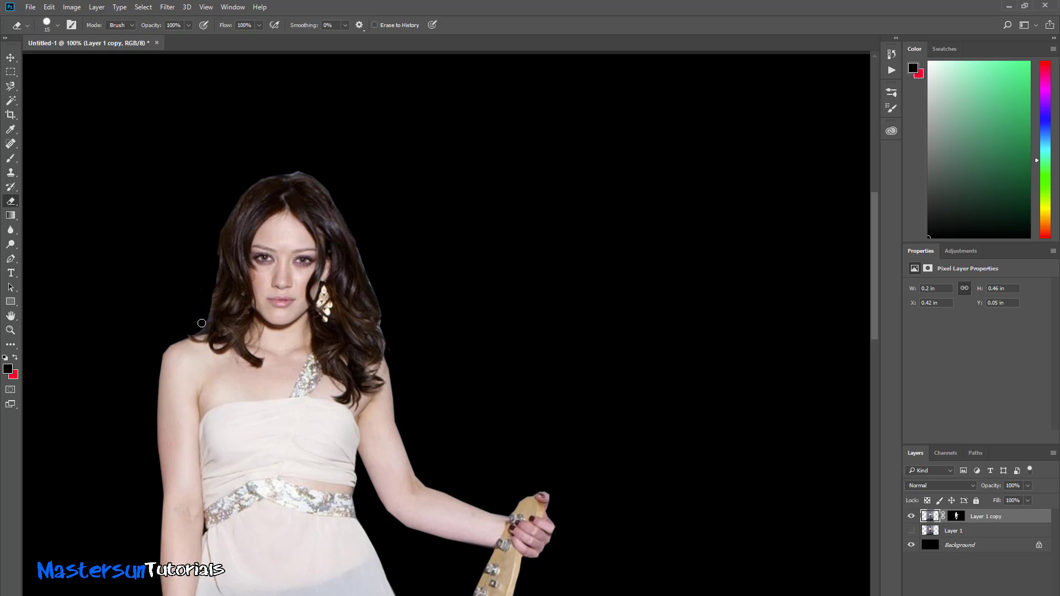
left_click_drag(200, 328, 202, 322)
- Erase the remaining light fringe at the crown of the head and along the guitar-side edge of the hair
left_click(303, 167)
left_click_drag(375, 284, 383, 282)
left_click(362, 251)
scroll(441, 347, "up", 2)
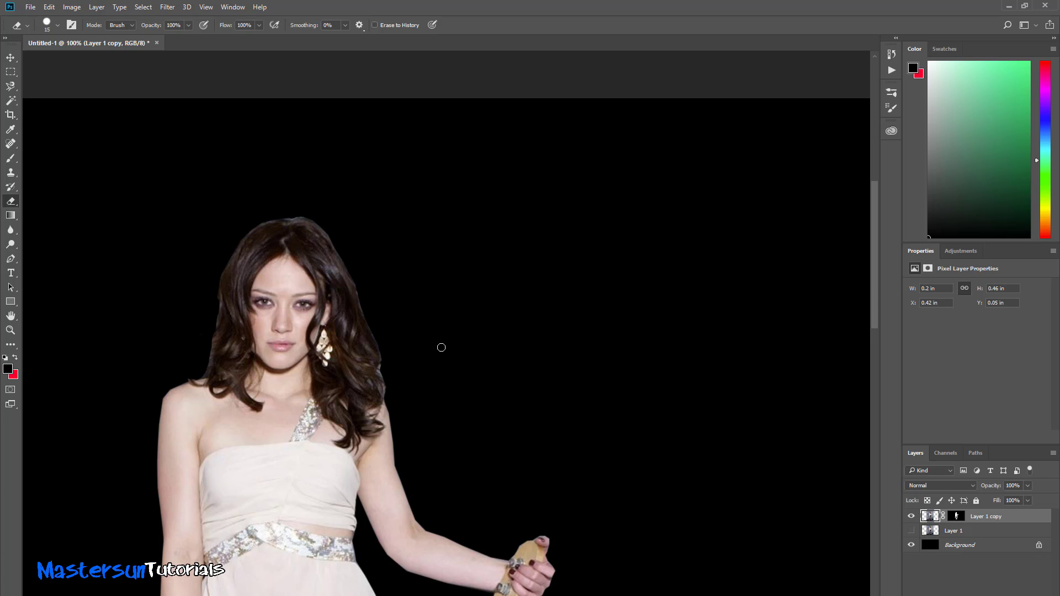
- Examine the cutout's edges from the hair down to the guitar, legs and shoes for leftover background
scroll(403, 267, "down", 5)
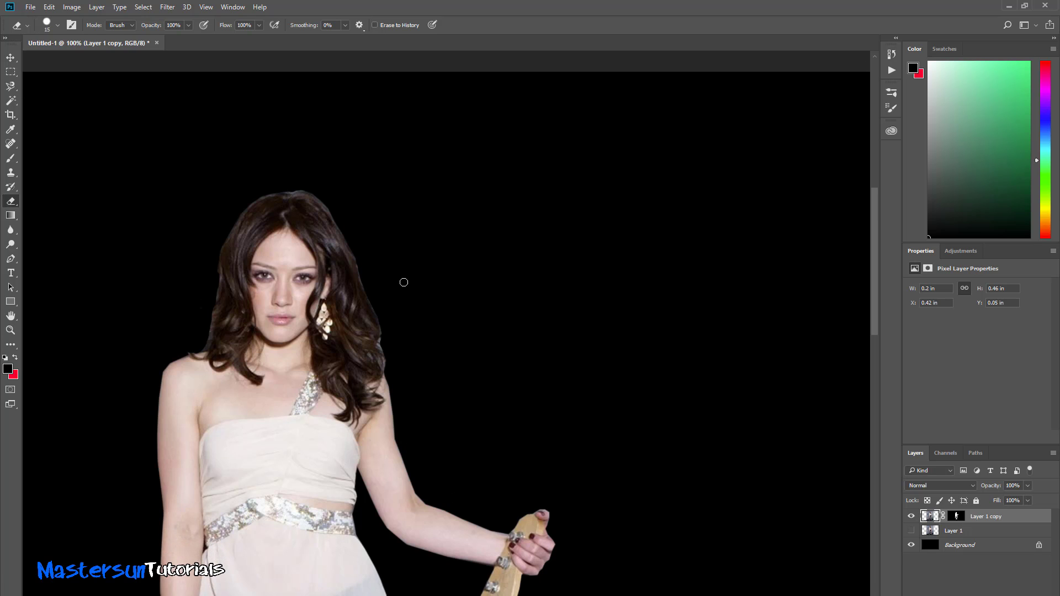
scroll(403, 282, "up", 3)
scroll(404, 282, "up", 1)
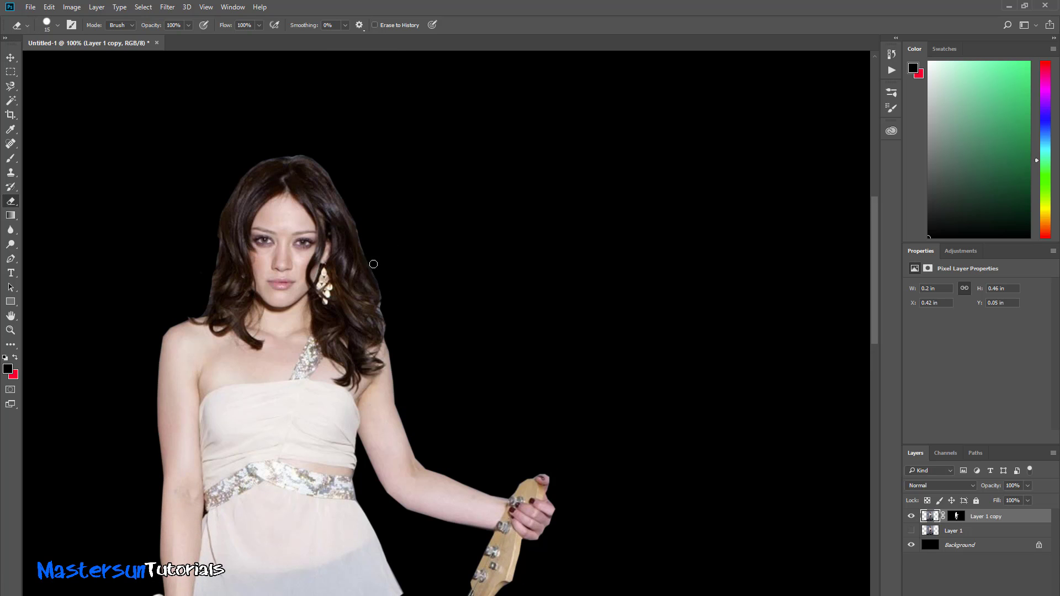
scroll(460, 381, "down", 4)
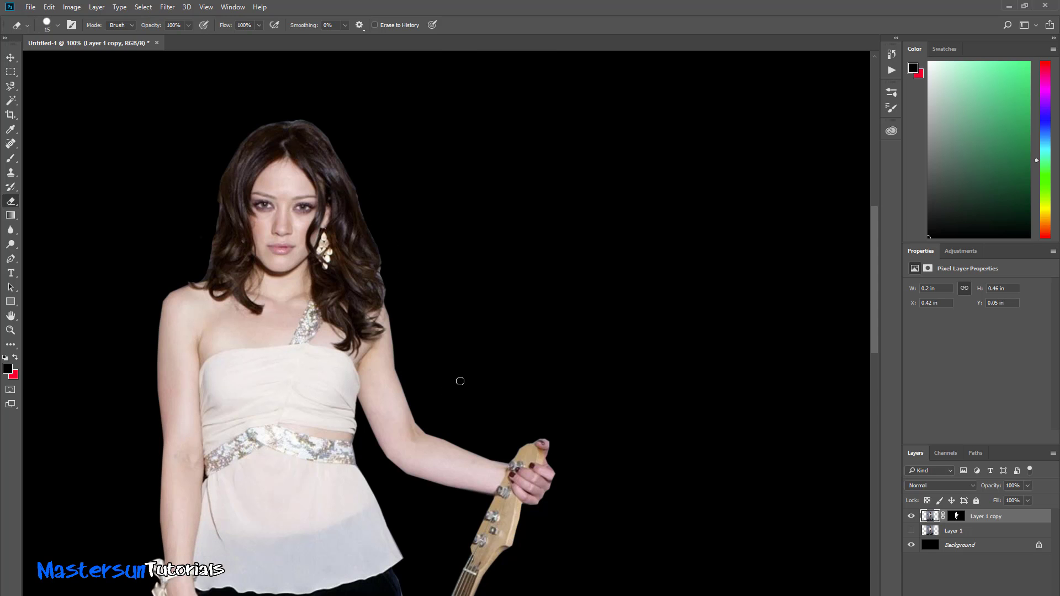
scroll(460, 381, "down", 1)
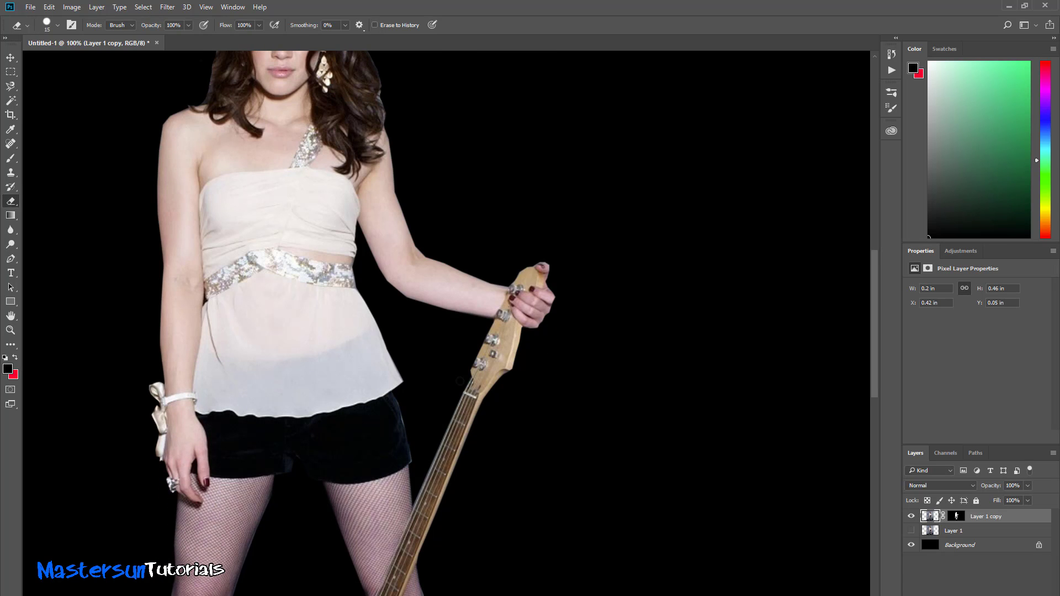
scroll(460, 381, "up", 3)
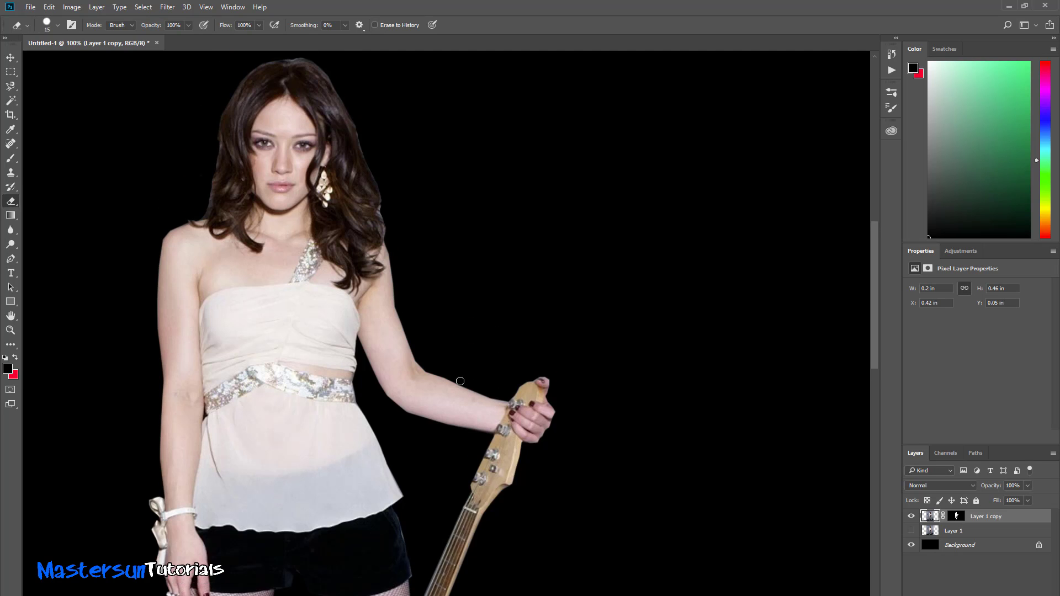
scroll(460, 381, "down", 4)
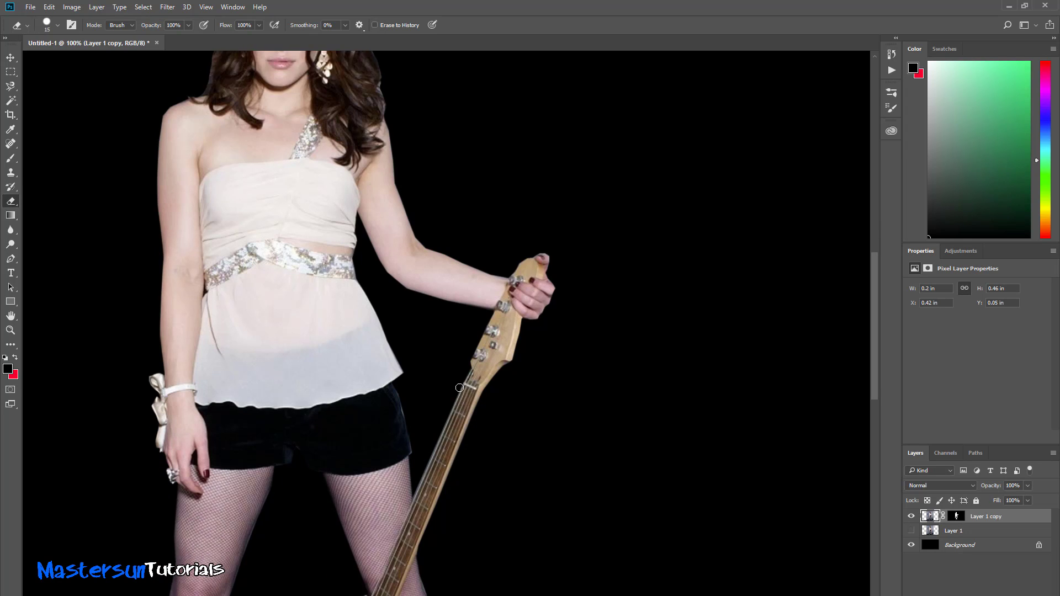
scroll(460, 388, "down", 1)
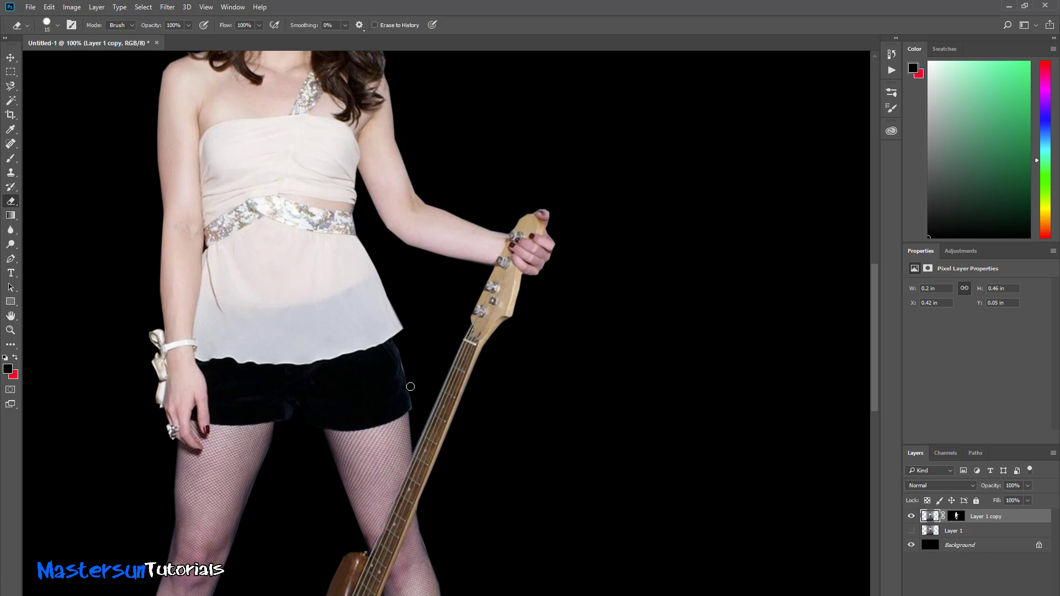
scroll(506, 437, "down", 10)
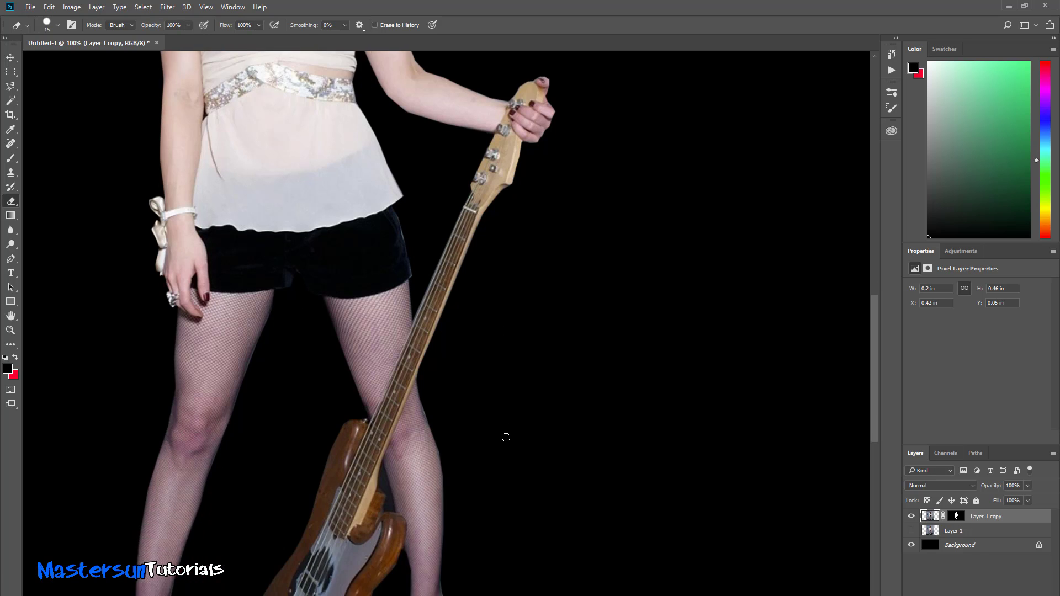
scroll(505, 439, "down", 1)
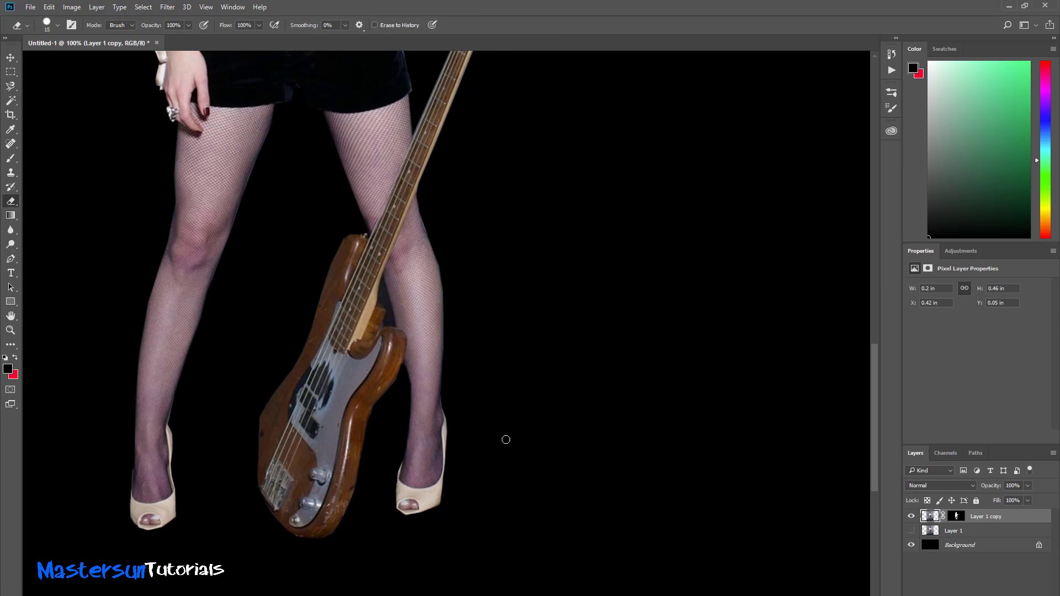
scroll(506, 439, "up", 3)
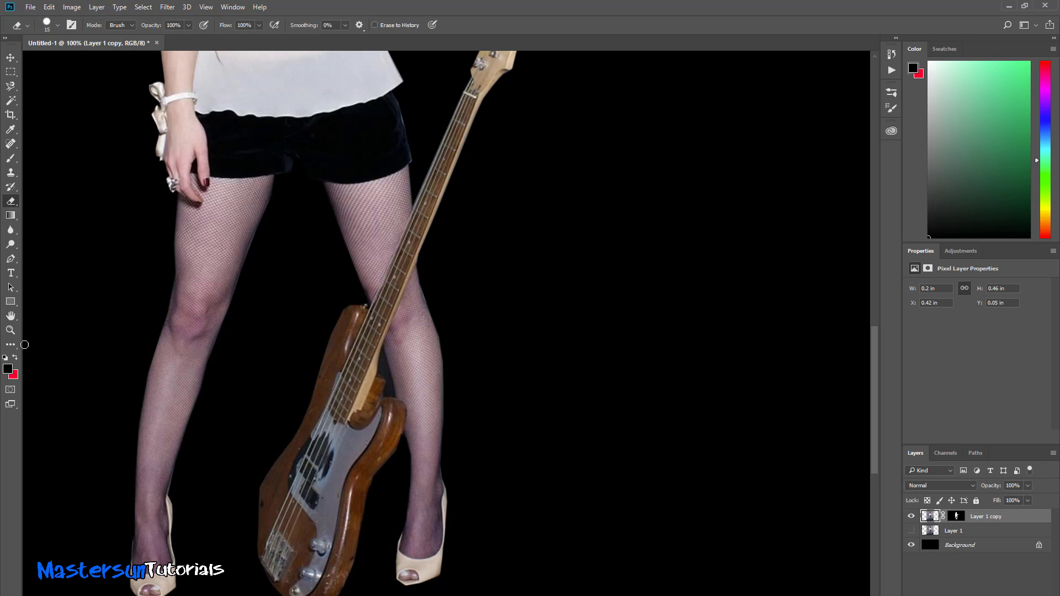
- Trace the leftover grey background between the guitar body and the adjacent leg with a closed Pen path
left_click(10, 262)
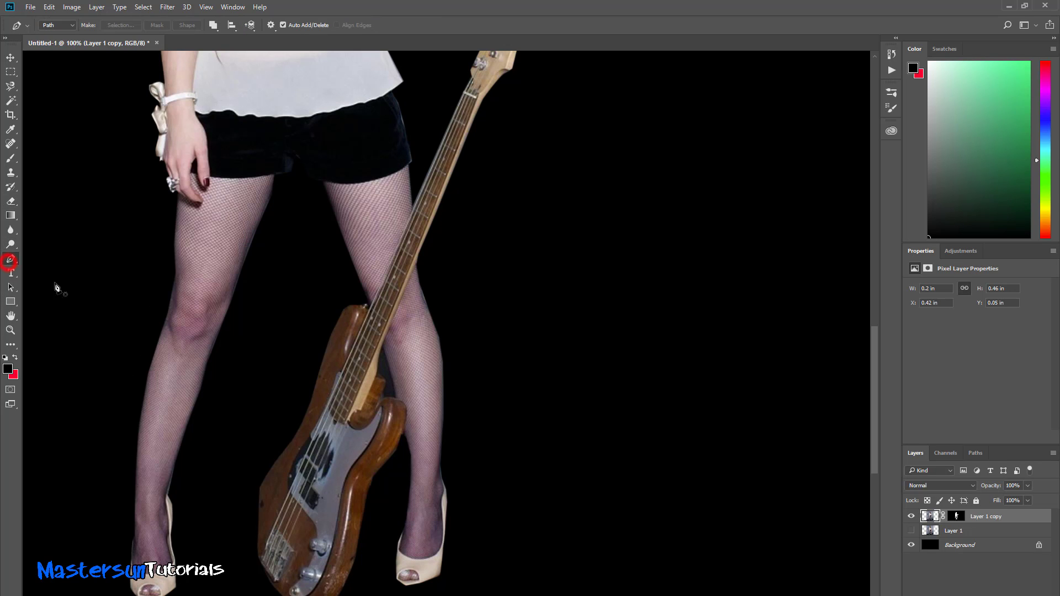
left_click(394, 396)
left_click(396, 398)
left_click(385, 387)
left_click(377, 373)
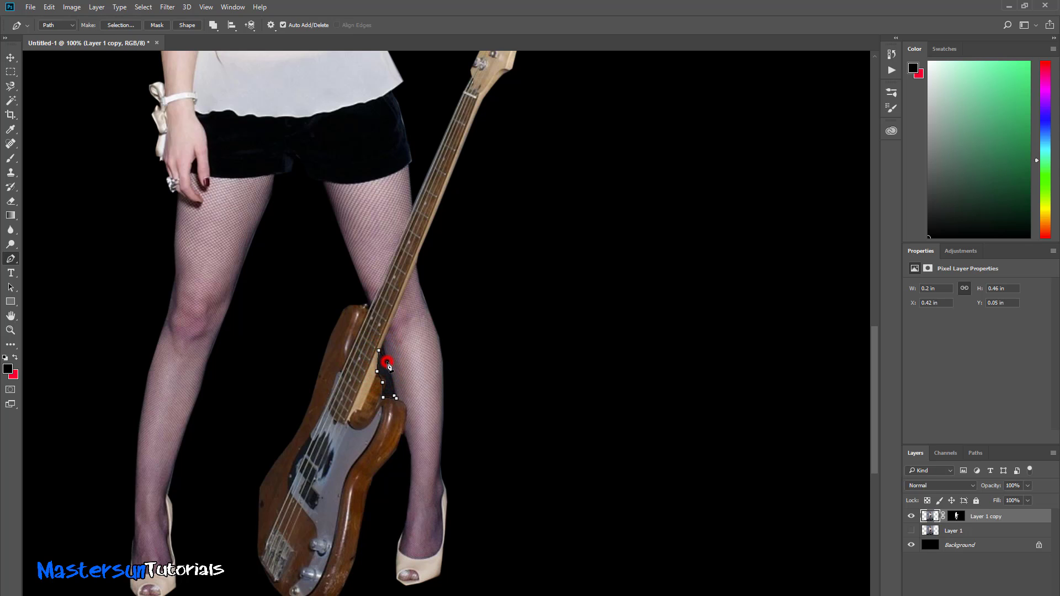
left_click(393, 381)
- Convert the path to a new selection with a 0.5-pixel feather, delete the leftover background inside it, and deselect
right_click(390, 386)
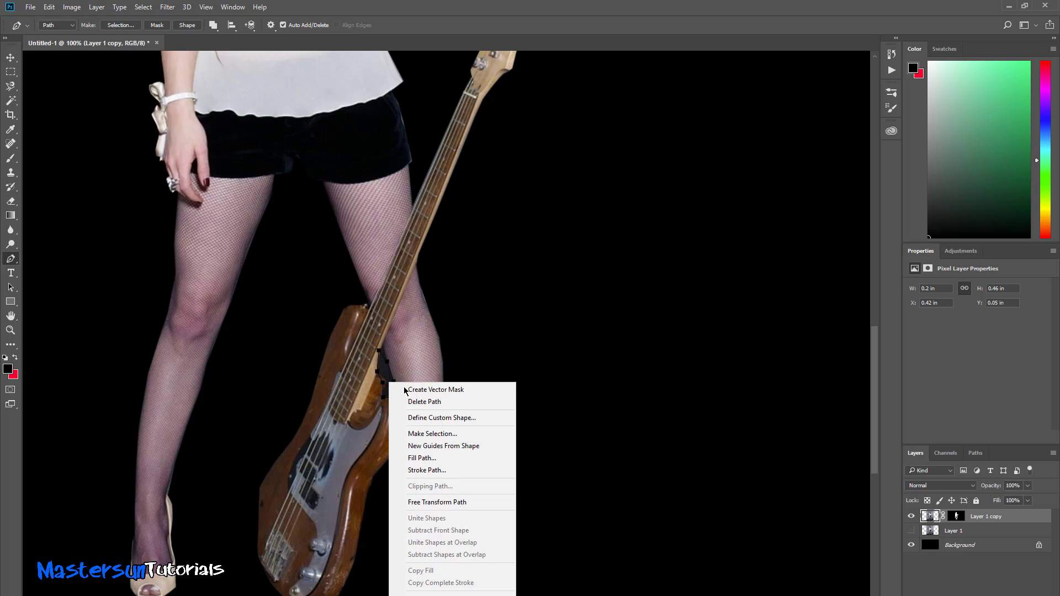
left_click(426, 434)
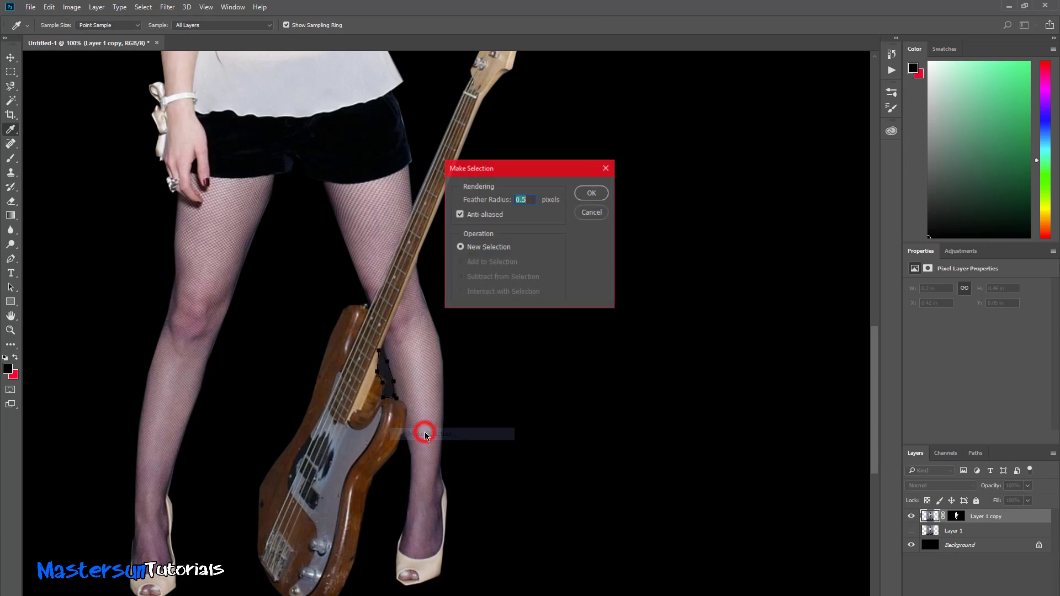
left_click(589, 193)
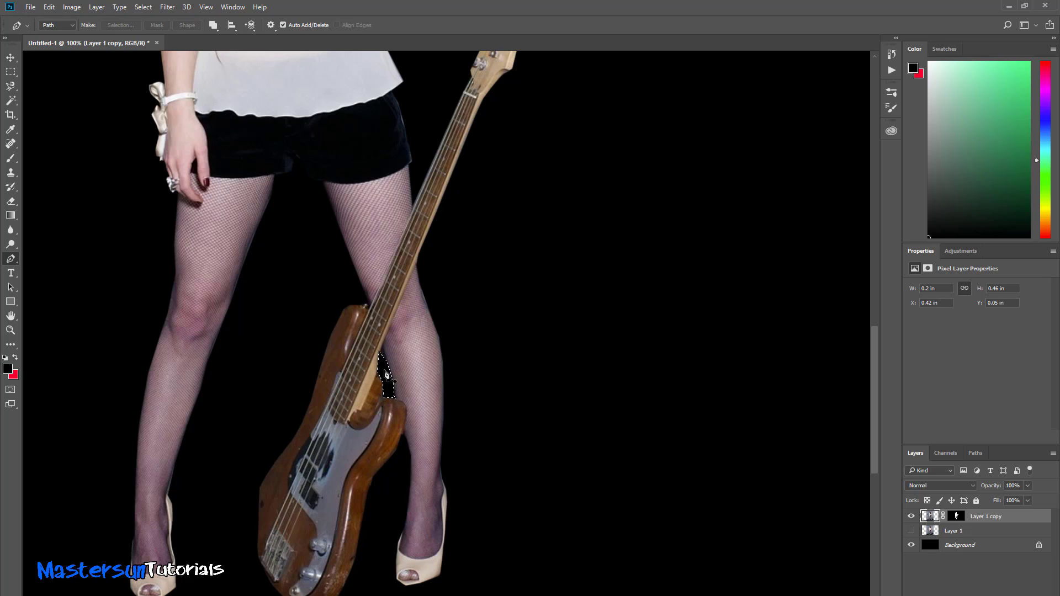
left_click(10, 100)
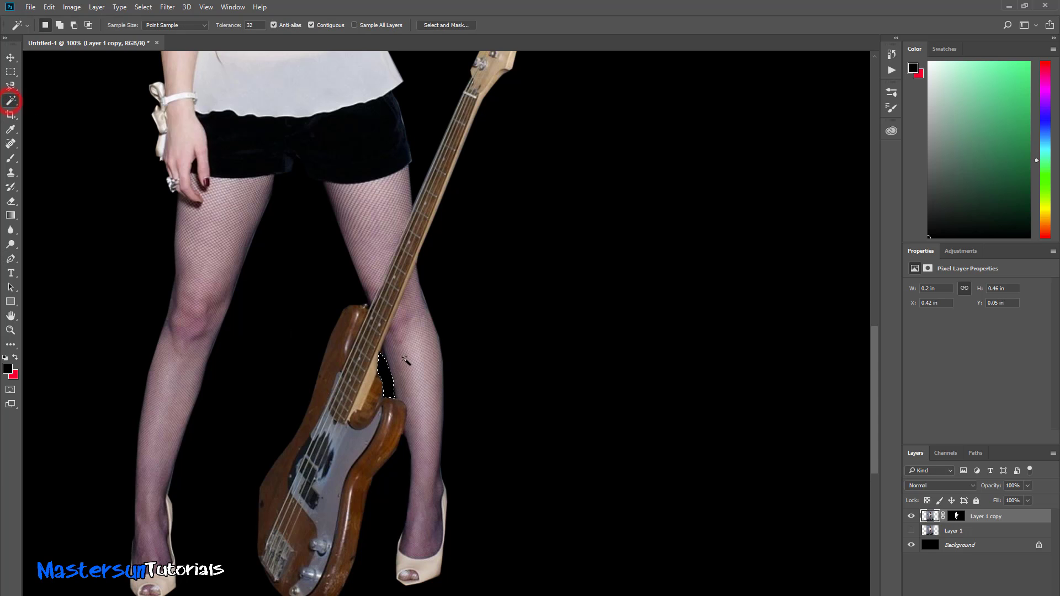
left_click(388, 386)
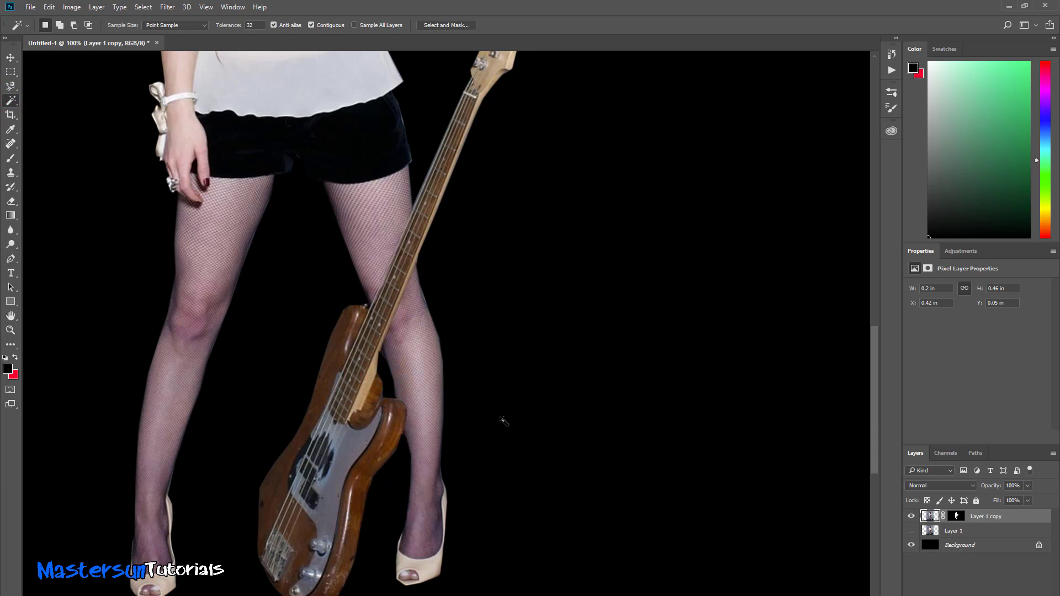
- Check the cutout's legs, shoes and guitar against transparency by toggling the black Background layer's visibility
scroll(496, 408, "down", 3)
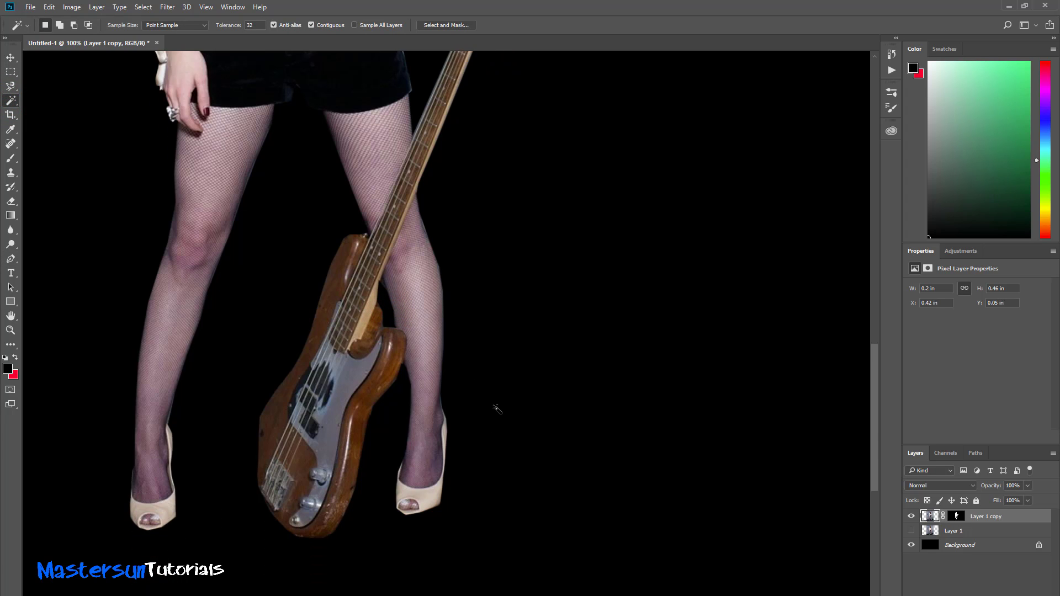
left_click(909, 545)
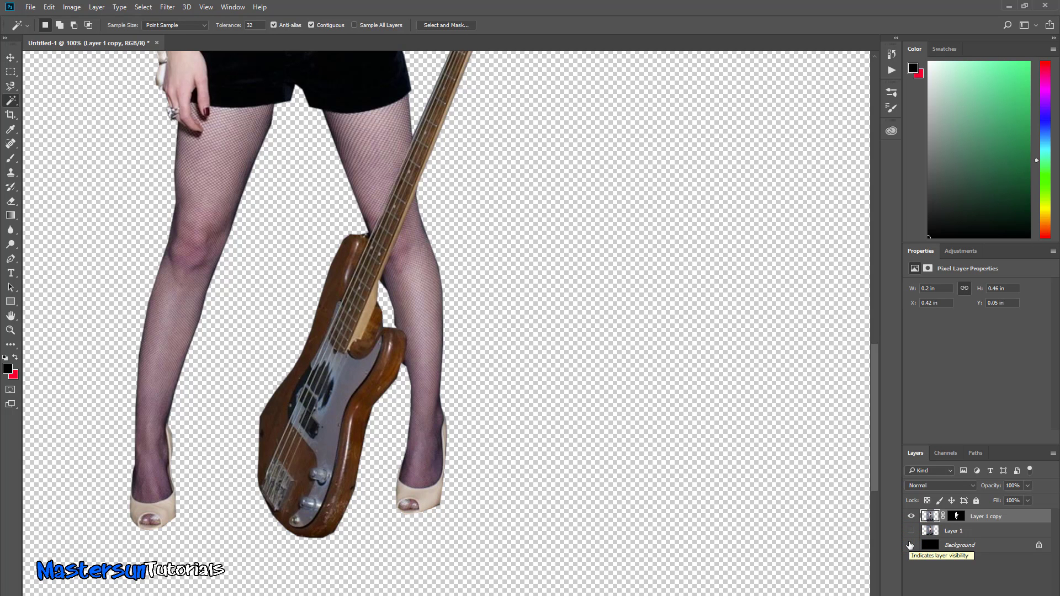
left_click(910, 544)
left_click(909, 545)
left_click(910, 545)
left_click(909, 545)
left_click(910, 545)
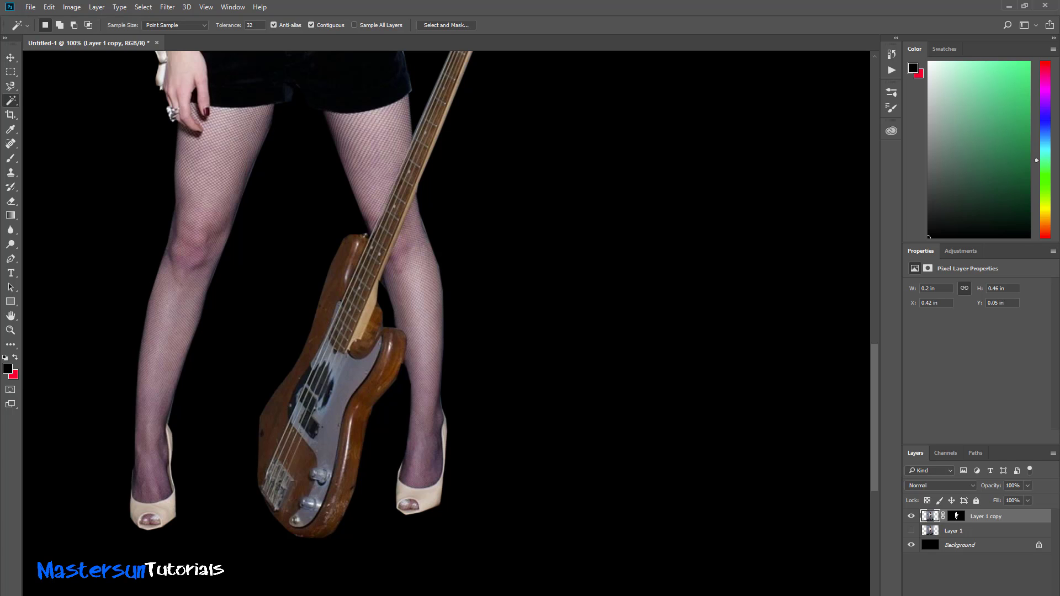
key("ctrl+0")
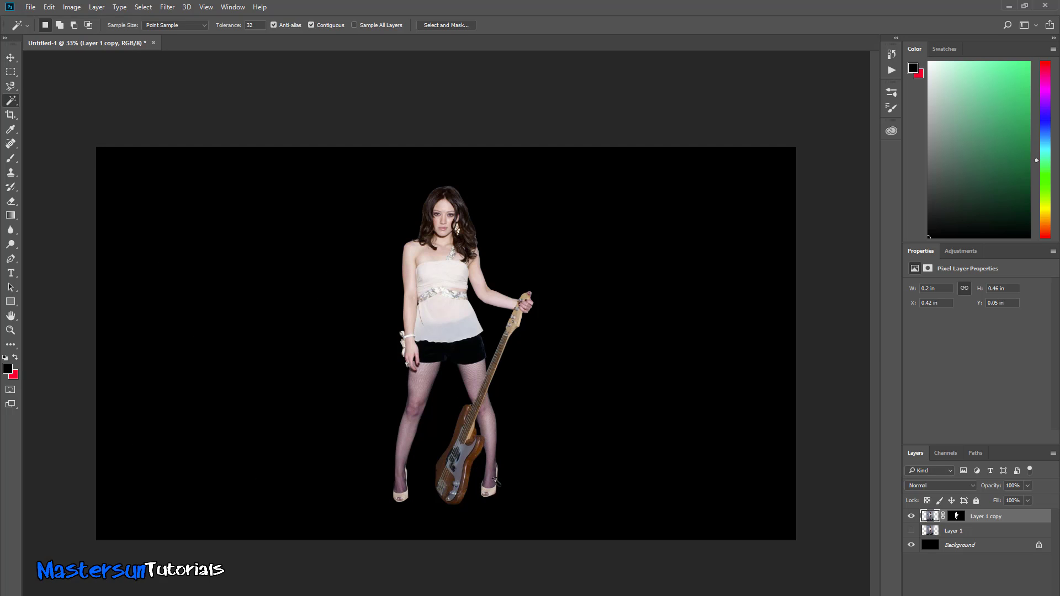
- Select the Background layer and browse for an image to open in the Textures & backgrounds folder under Picture Files
left_click(928, 545)
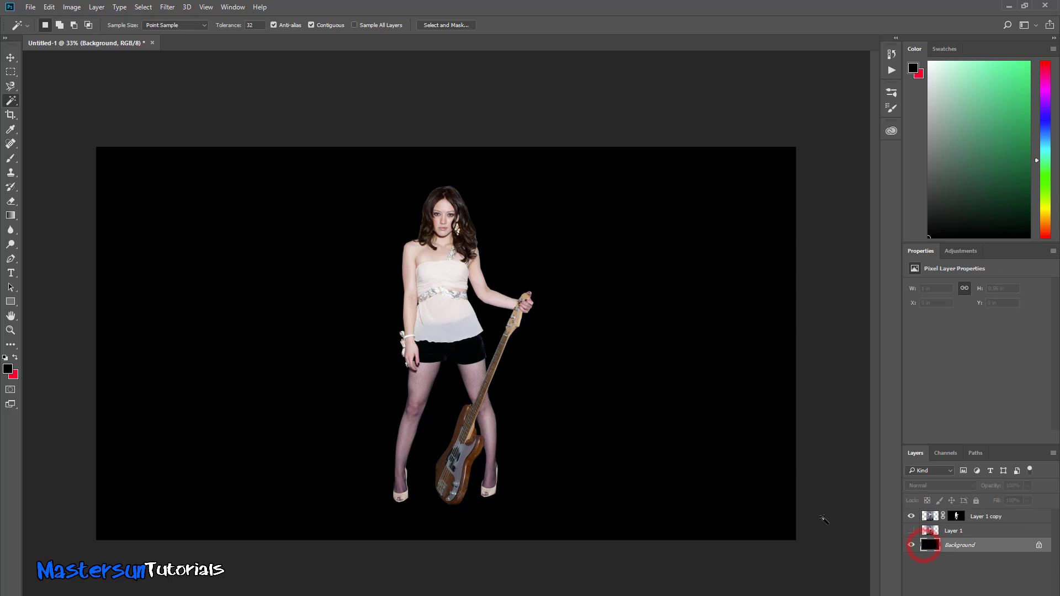
left_click(30, 6)
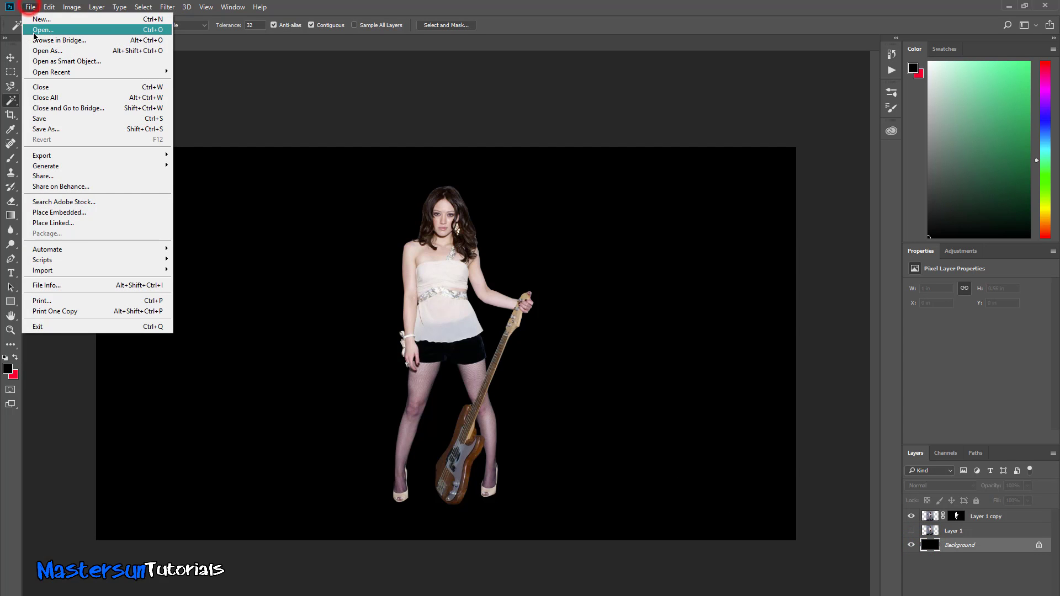
left_click(34, 31)
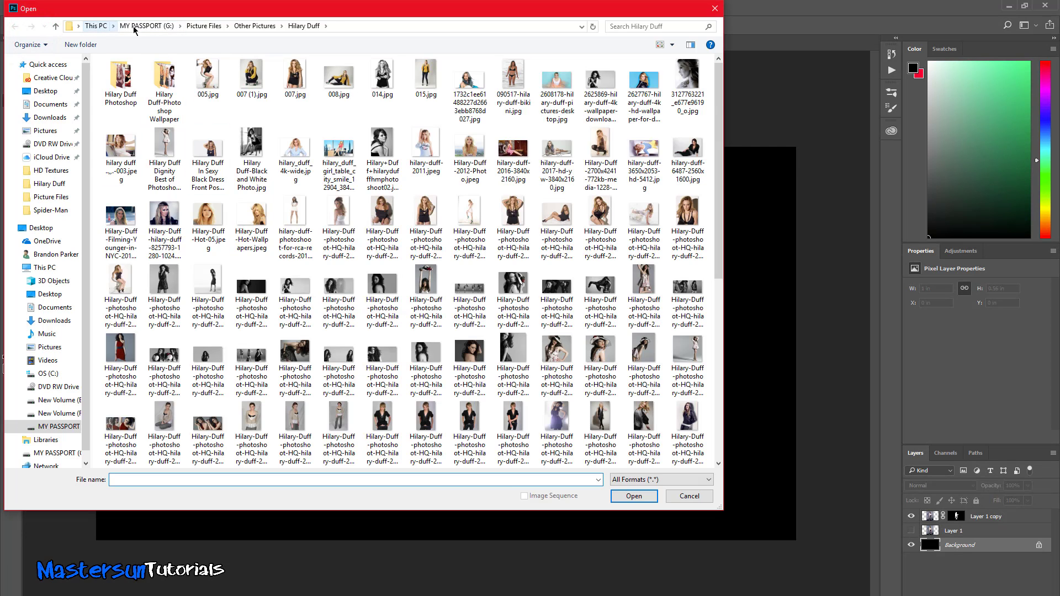
left_click(204, 26)
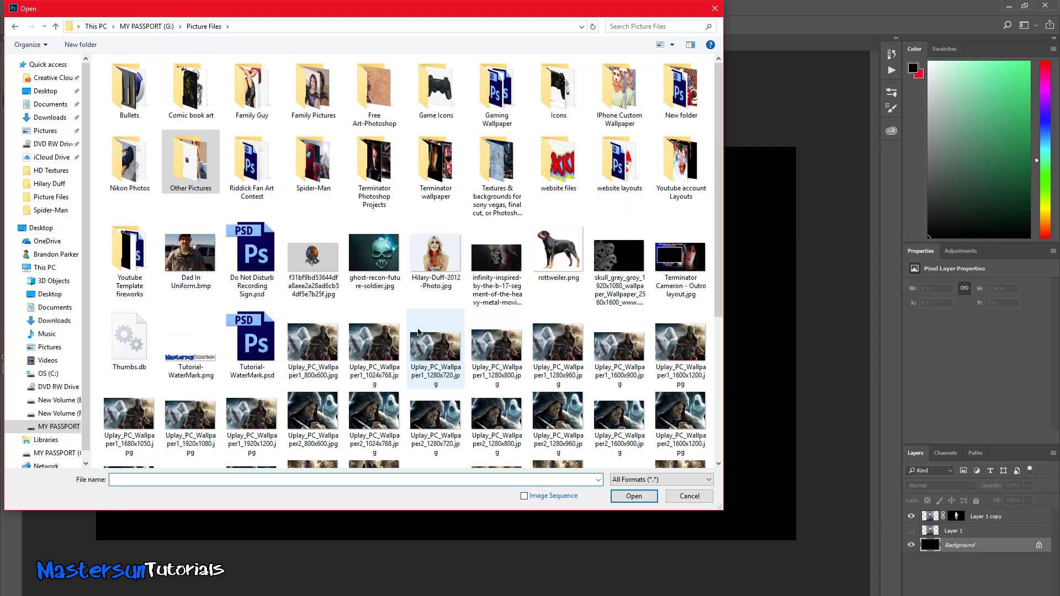
double_click(495, 171)
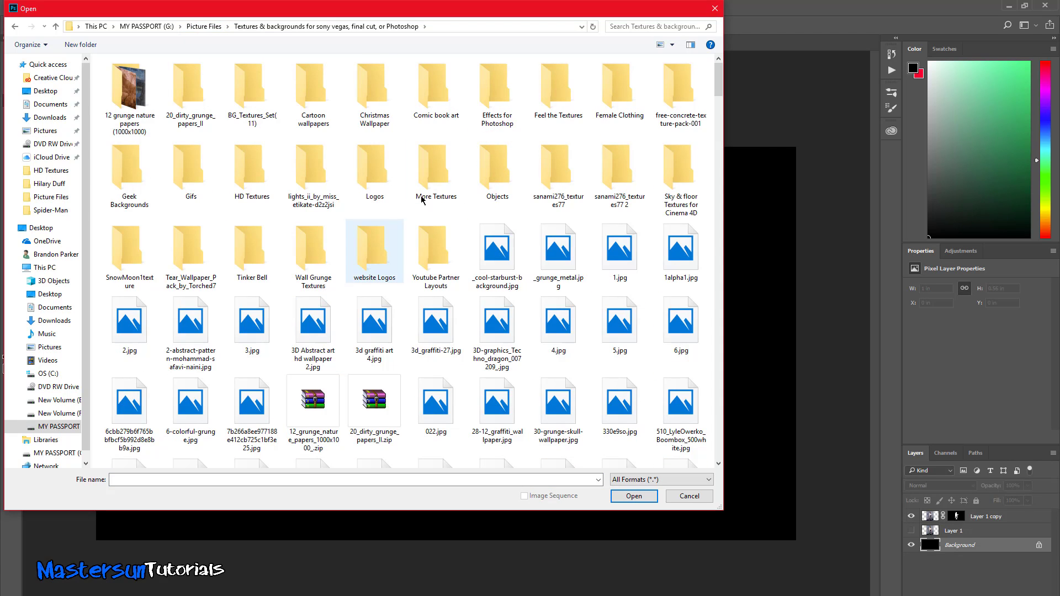
left_click(427, 175)
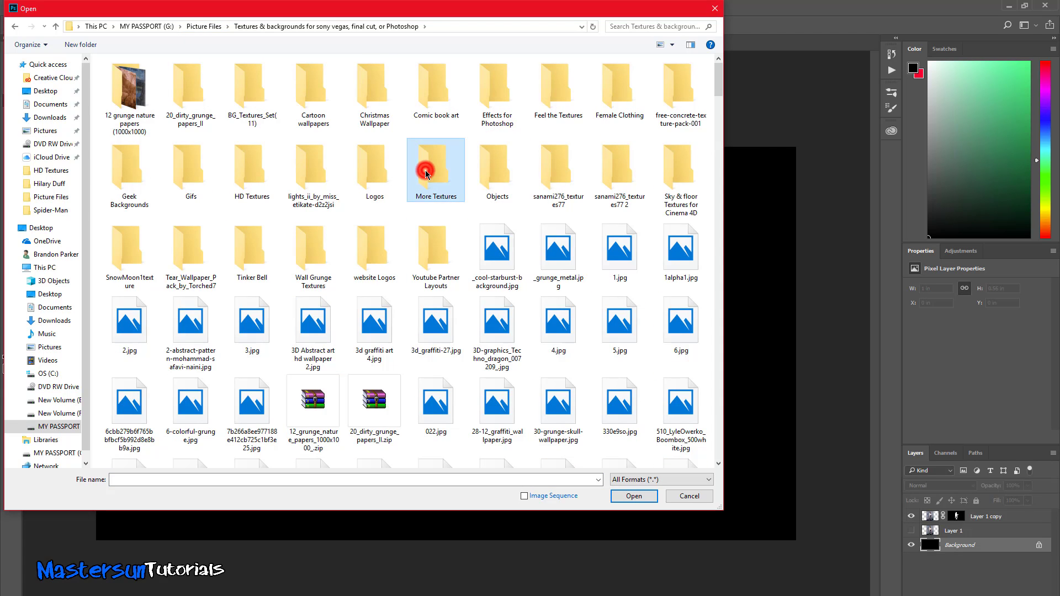
double_click(426, 174)
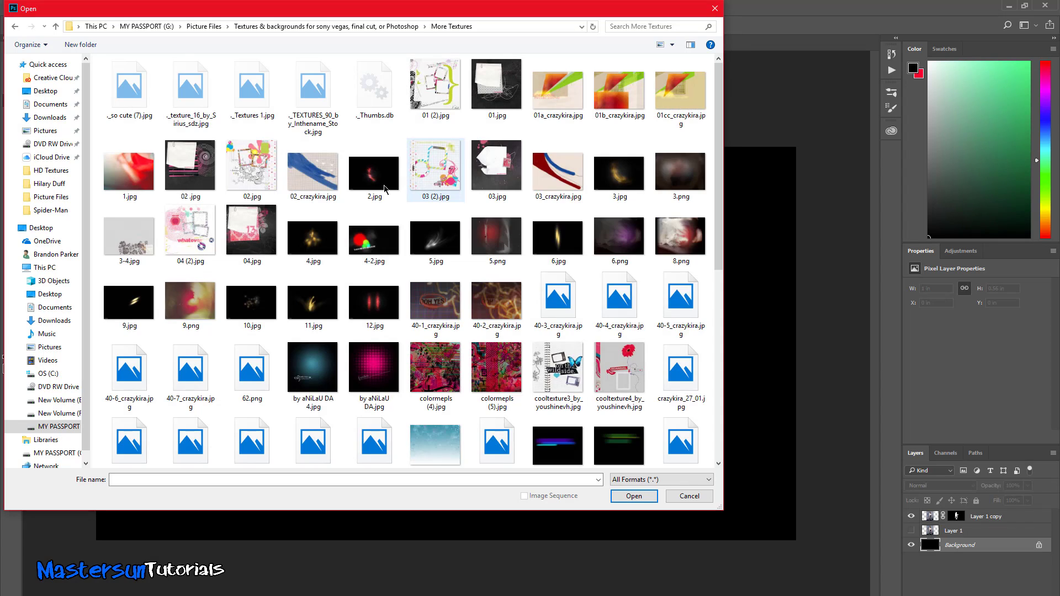
left_click(54, 27)
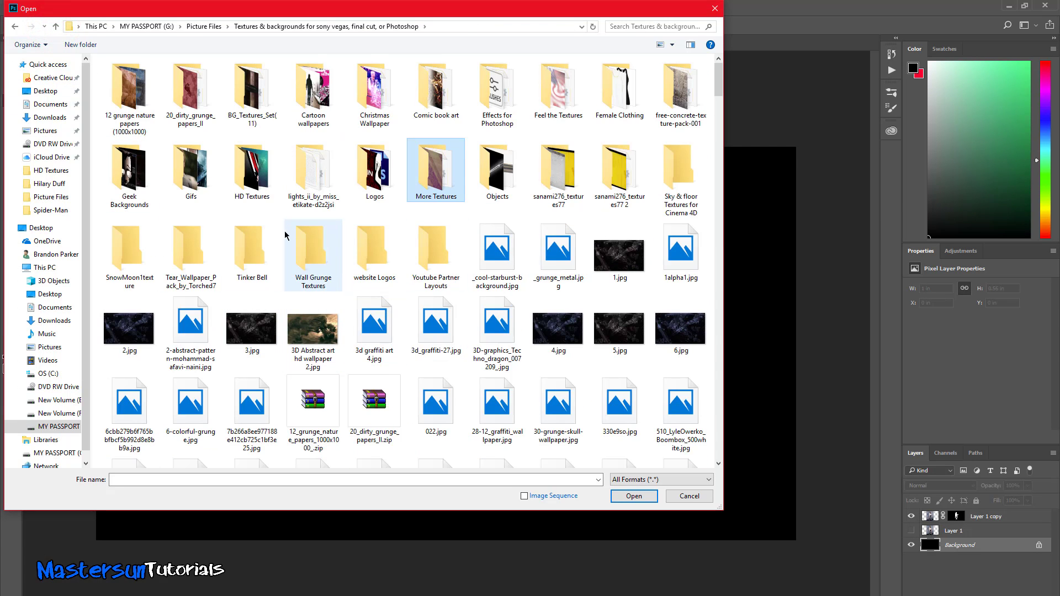
- Open surface_spot_dark_texture_50554_3840x2400.jpg from the HD Textures folder
left_click(249, 181)
double_click(249, 182)
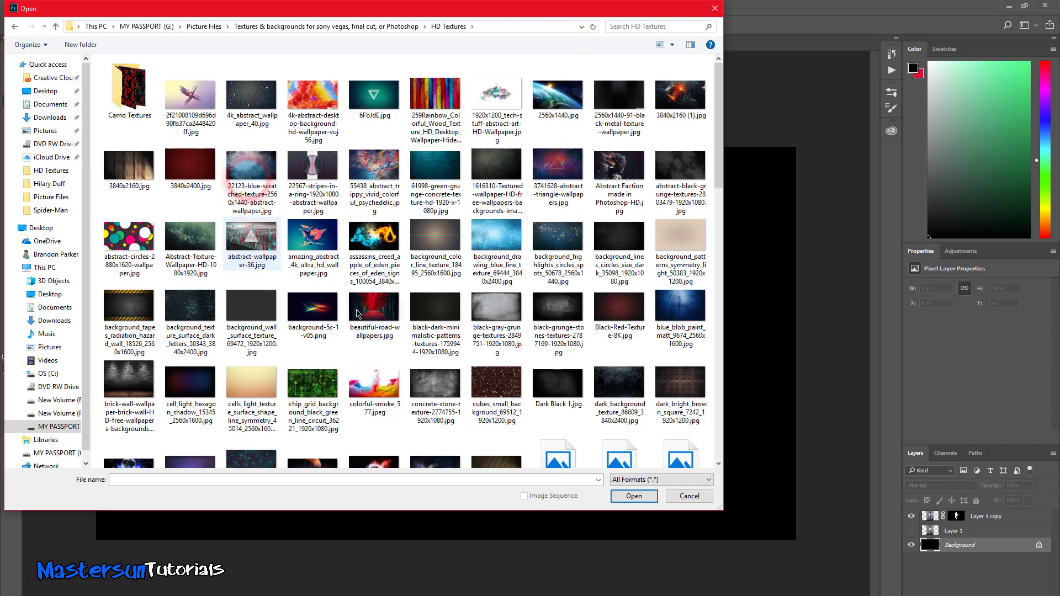
scroll(389, 327, "down", 10)
scroll(389, 327, "down", 3)
scroll(389, 326, "up", 4)
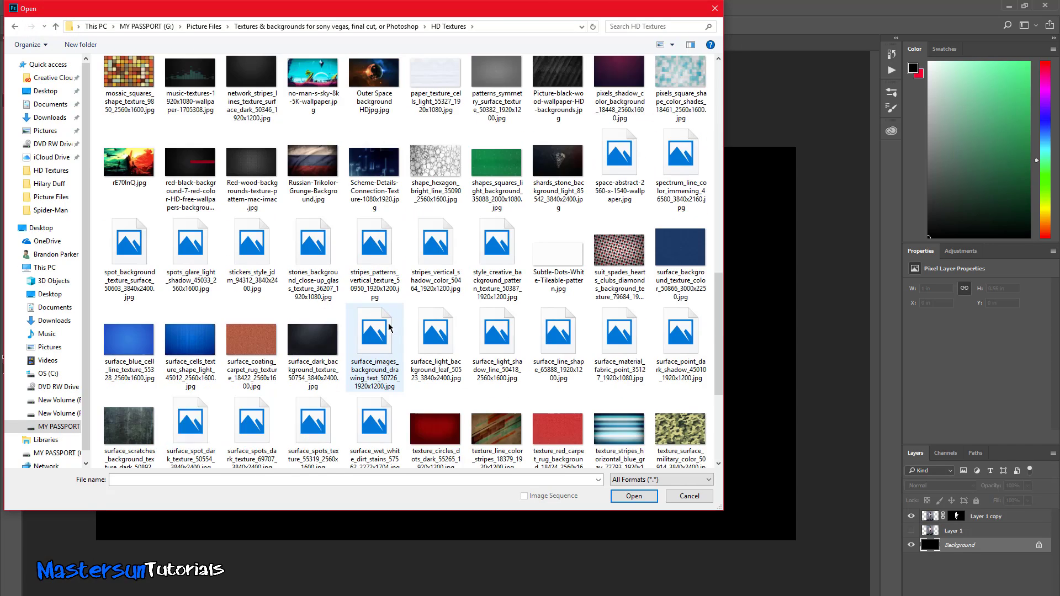
scroll(389, 327, "down", 2)
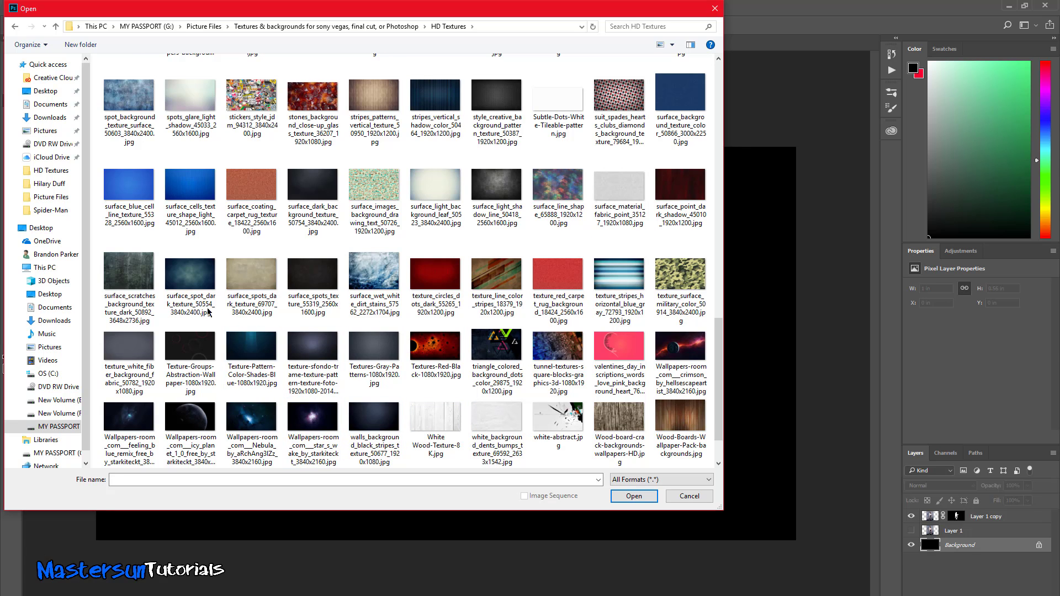
left_click(191, 273)
left_click(624, 495)
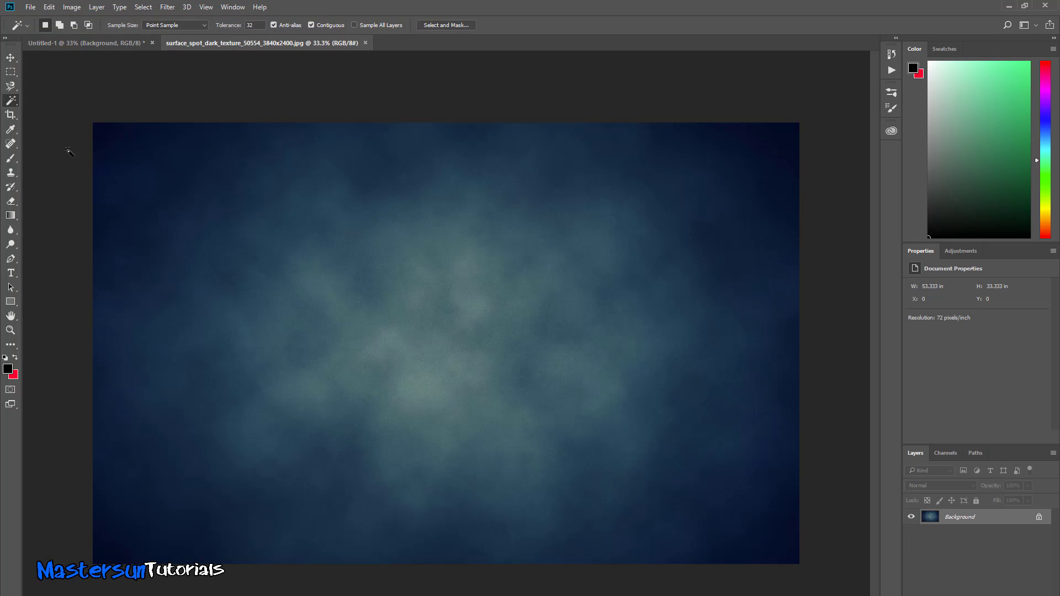
- Copy the blue texture into the Untitled-1 document as a layer above Background, and close the texture file
left_click(10, 58)
left_click_drag(223, 43, 237, 270)
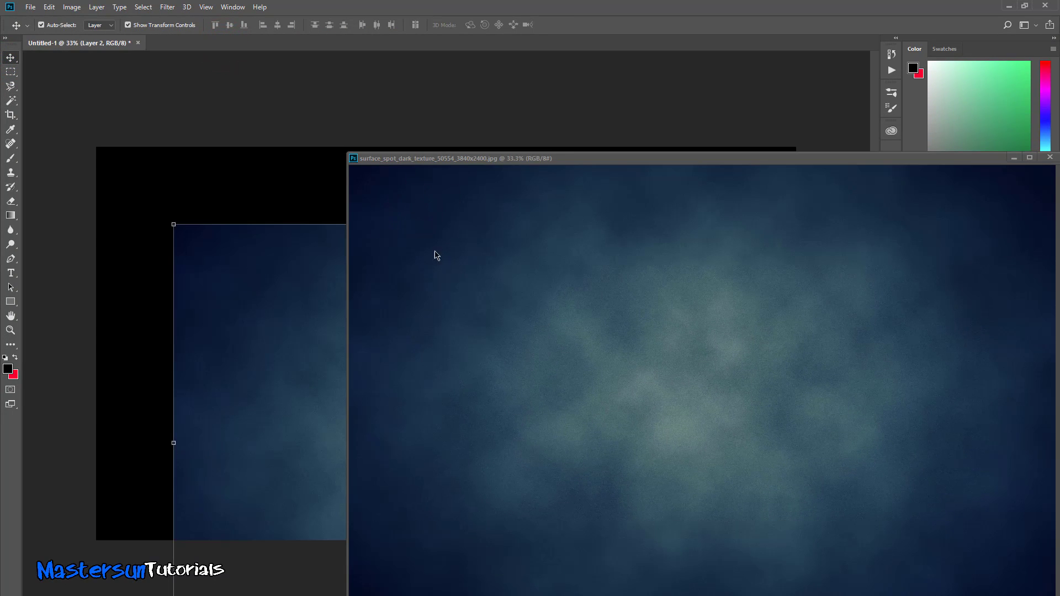
left_click_drag(579, 160, 340, 197)
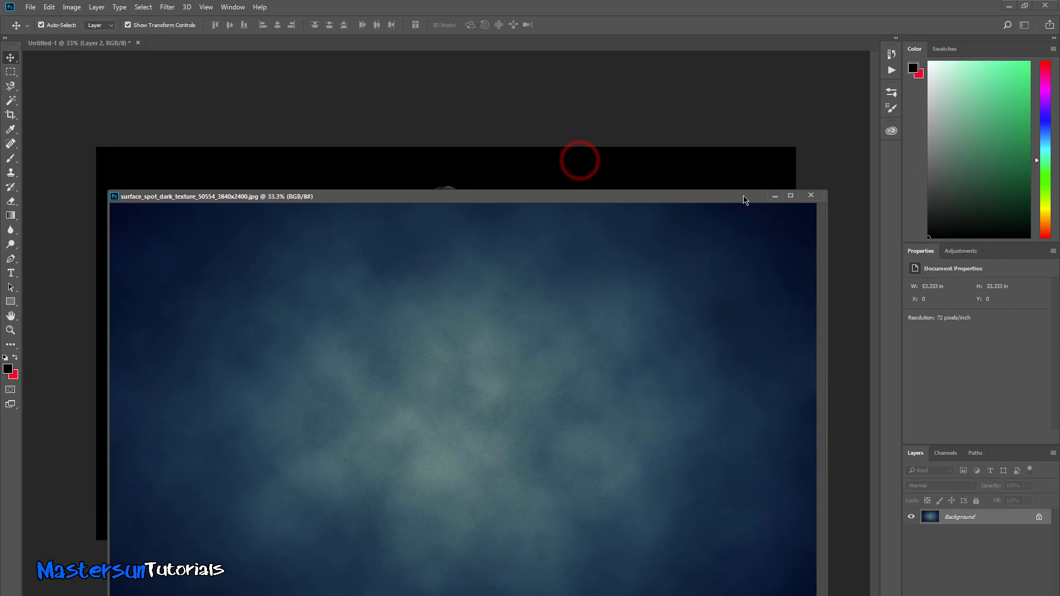
left_click(810, 195)
- Align the blue texture with the canvas and reduce its height to 90% so it exactly covers the black background
left_click_drag(625, 273, 562, 245)
left_click_drag(446, 107, 446, 146)
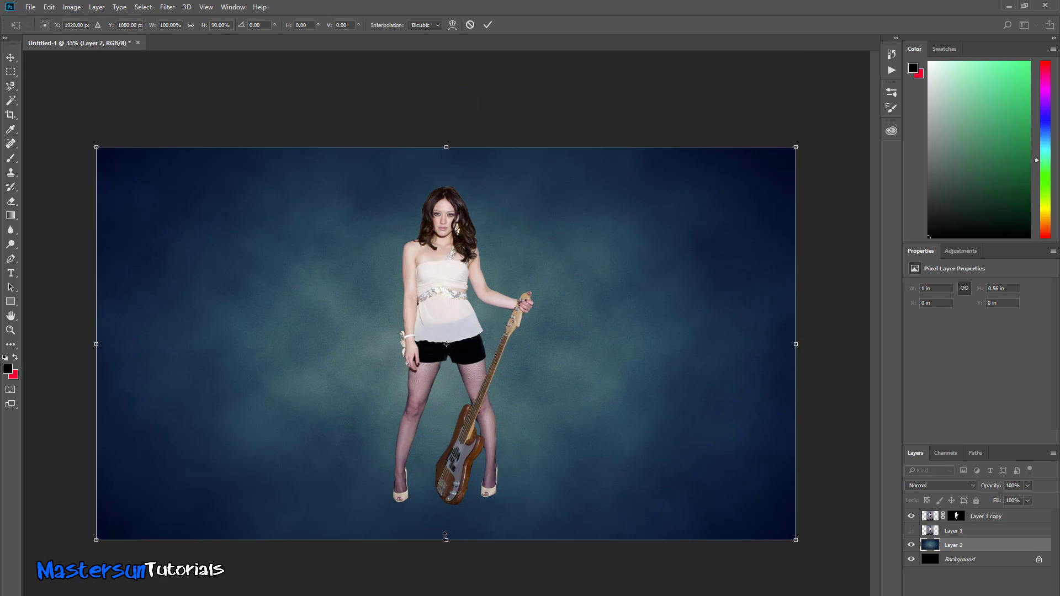
mouse_move(444, 539)
left_mouse_down()
mouse_move(445, 549)
mouse_move(445, 539)
left_mouse_up()
left_click(487, 24)
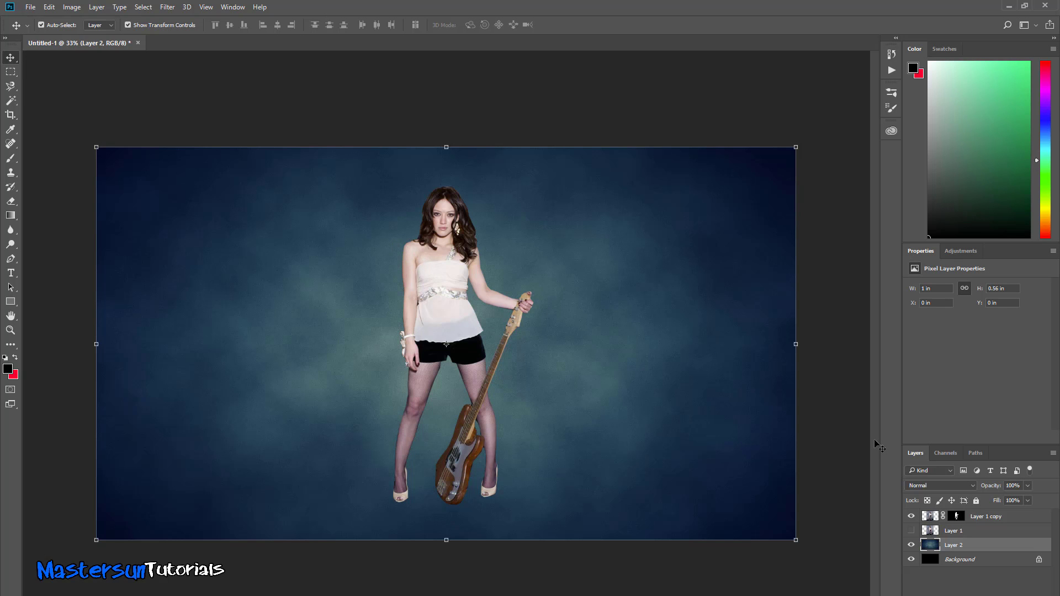
- Move the woman on Layer 1 copy lower on the canvas, enlarge her to about 122%, and shift her back toward the centre
left_click(931, 516)
left_click_drag(444, 296, 444, 372)
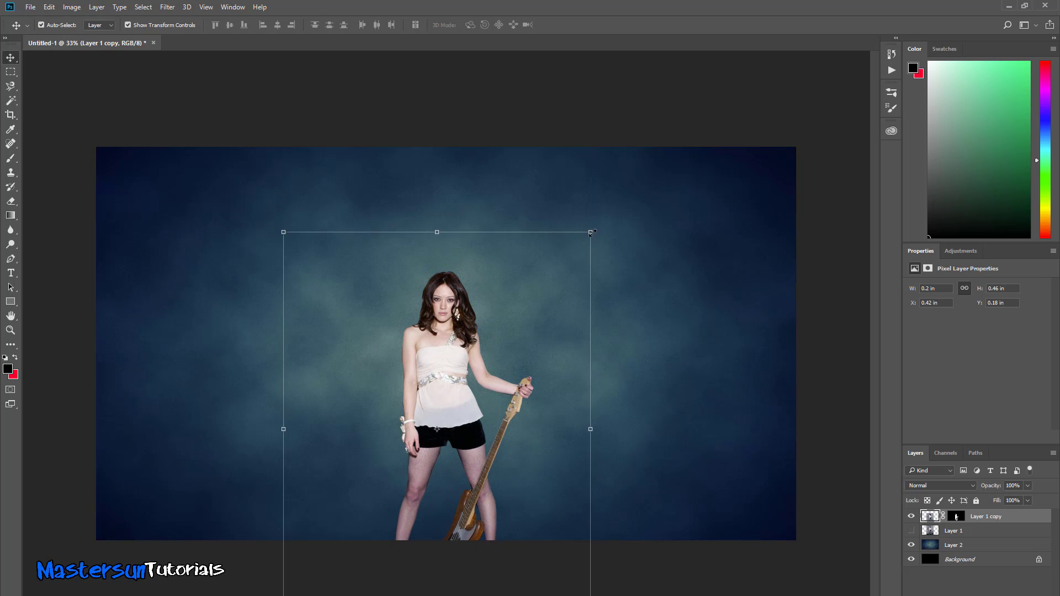
left_click_drag(591, 232, 658, 147)
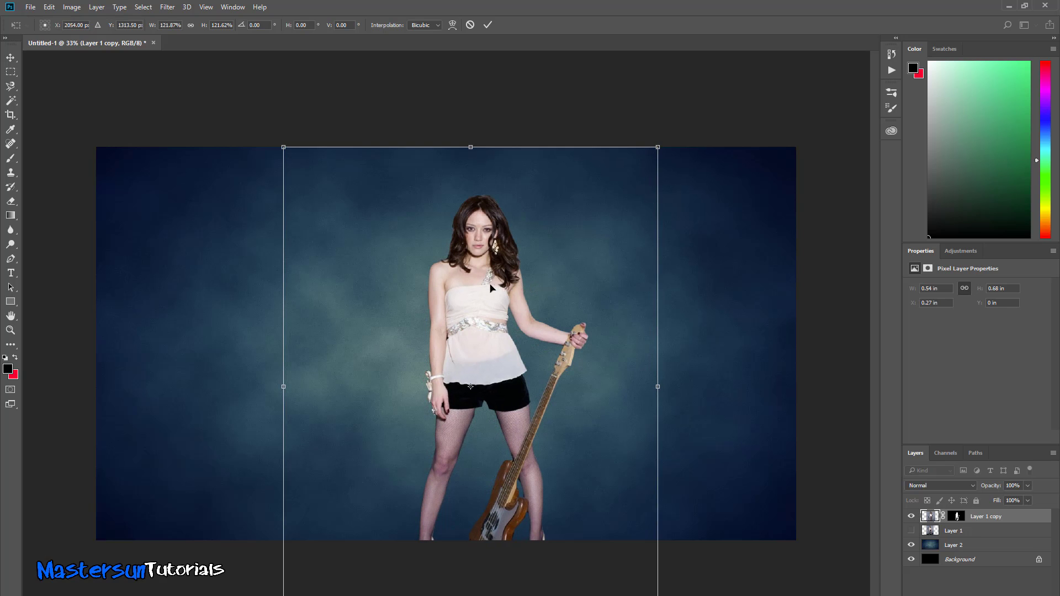
left_click_drag(480, 284, 456, 301)
left_click(488, 27)
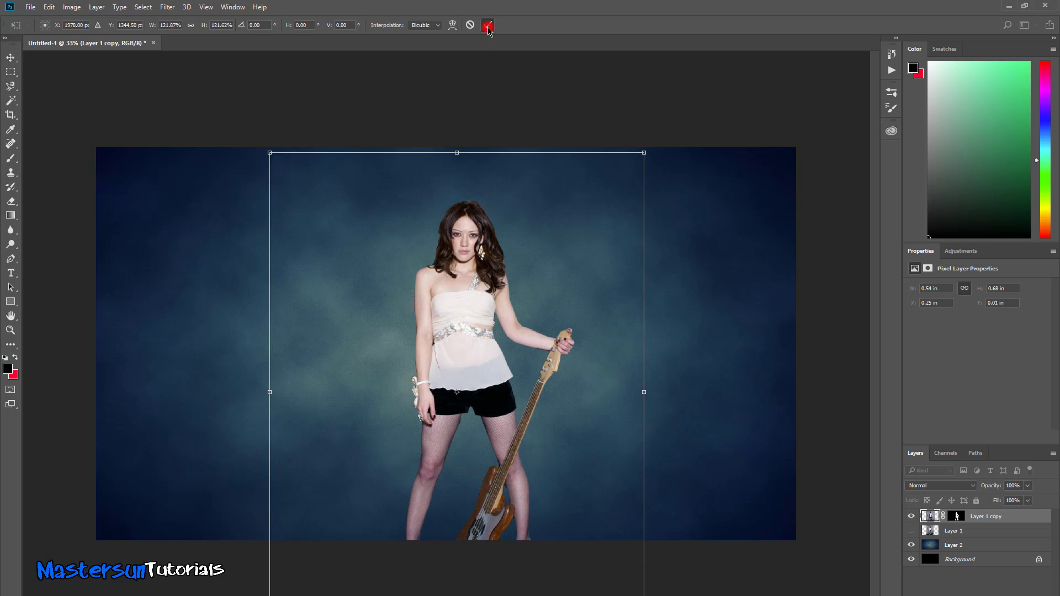
- Scale the woman to about 101% so her layer's frame reaches the canvas's upper edge, and nudge her slightly left
left_click_drag(643, 151, 647, 147)
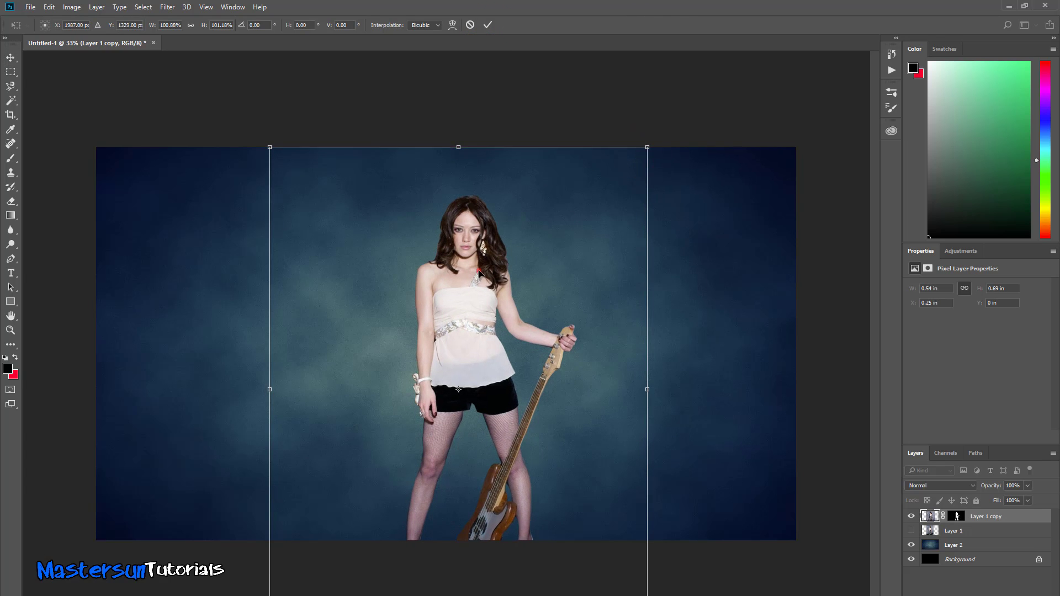
left_click_drag(479, 274, 475, 278)
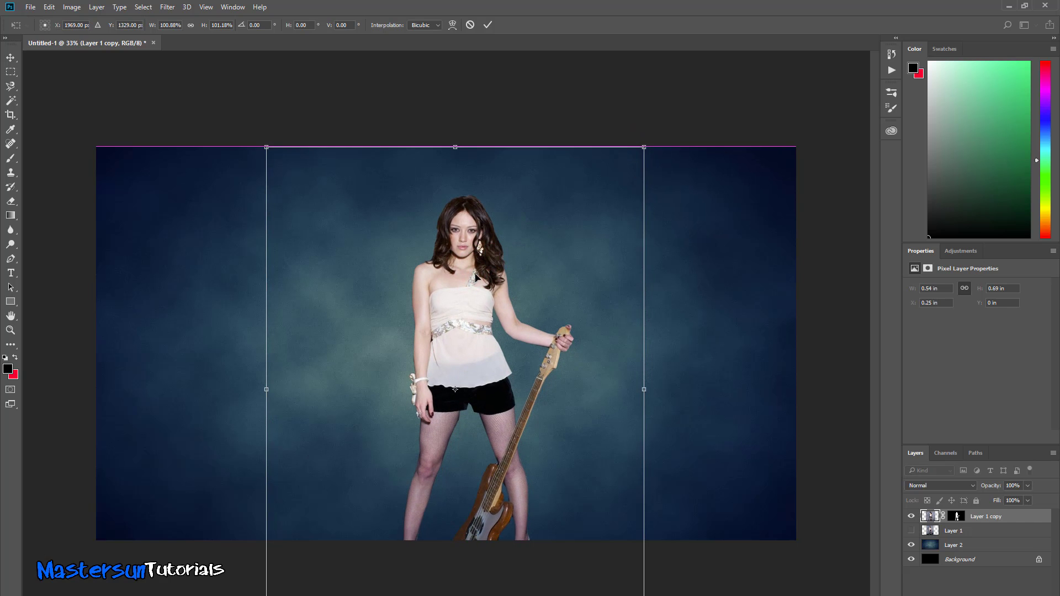
left_click(488, 26)
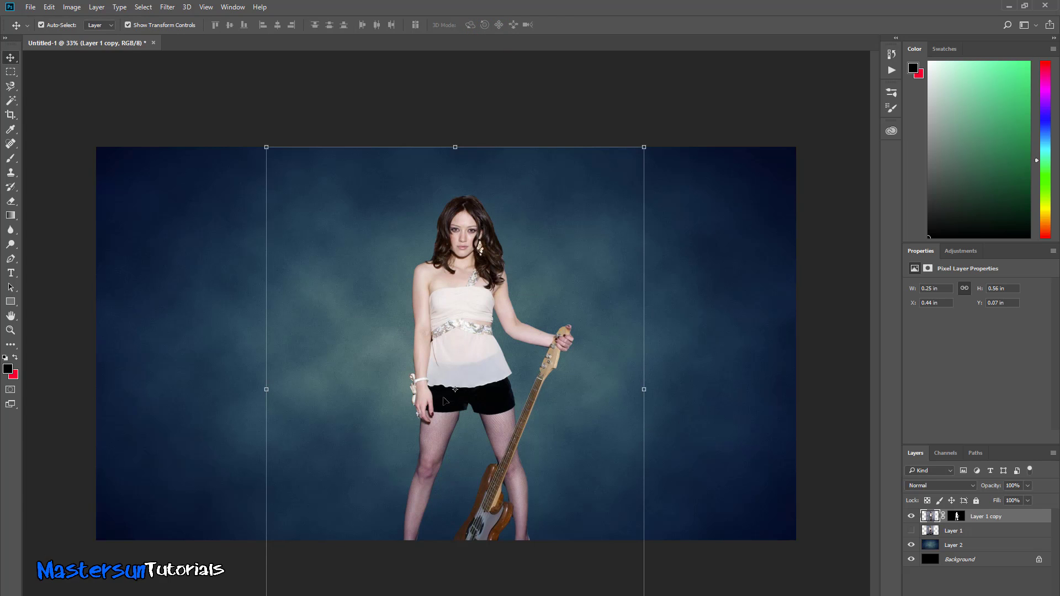
- Shift the woman a little further left and down so she stands in the middle of the blue texture
left_click_drag(477, 378, 468, 377)
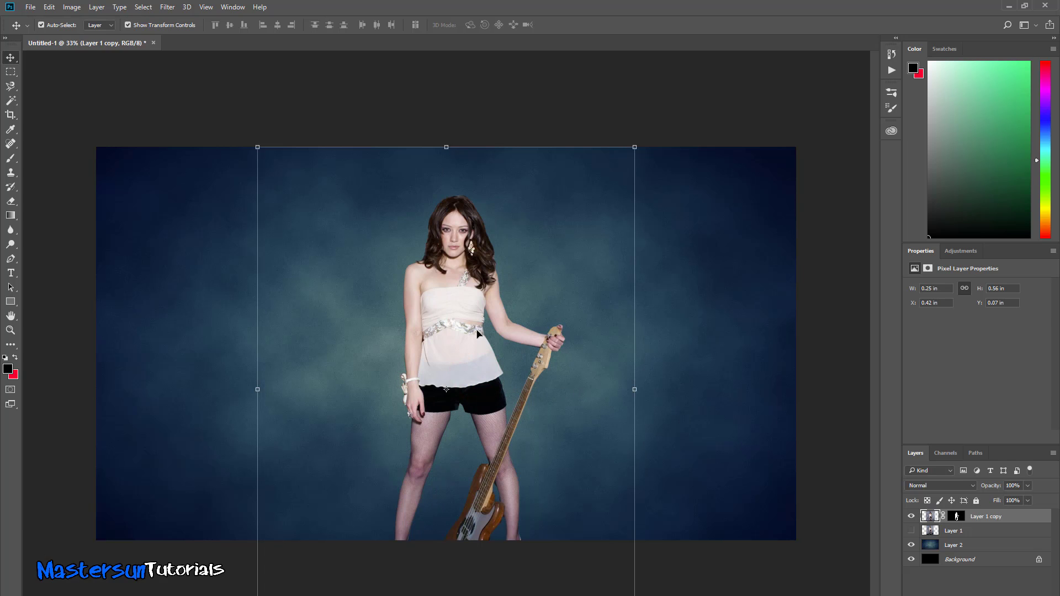
left_click_drag(469, 344, 467, 348)
left_click_drag(494, 375, 486, 381)
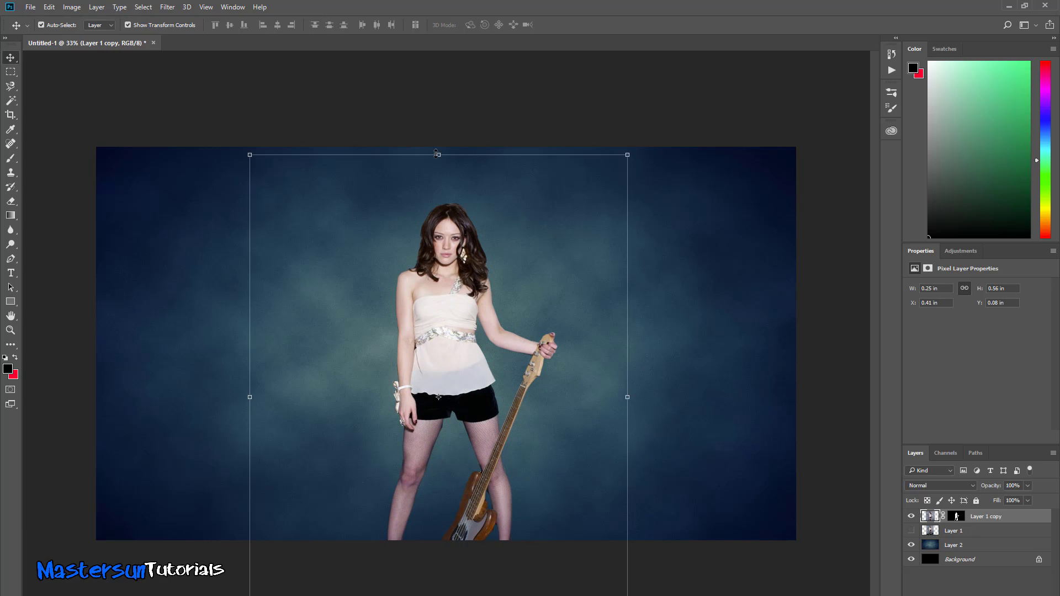
- Stretch the woman's layer to about 101.58% height to meet the canvas's upper edge, and widen it slightly
left_click_drag(437, 154, 437, 147)
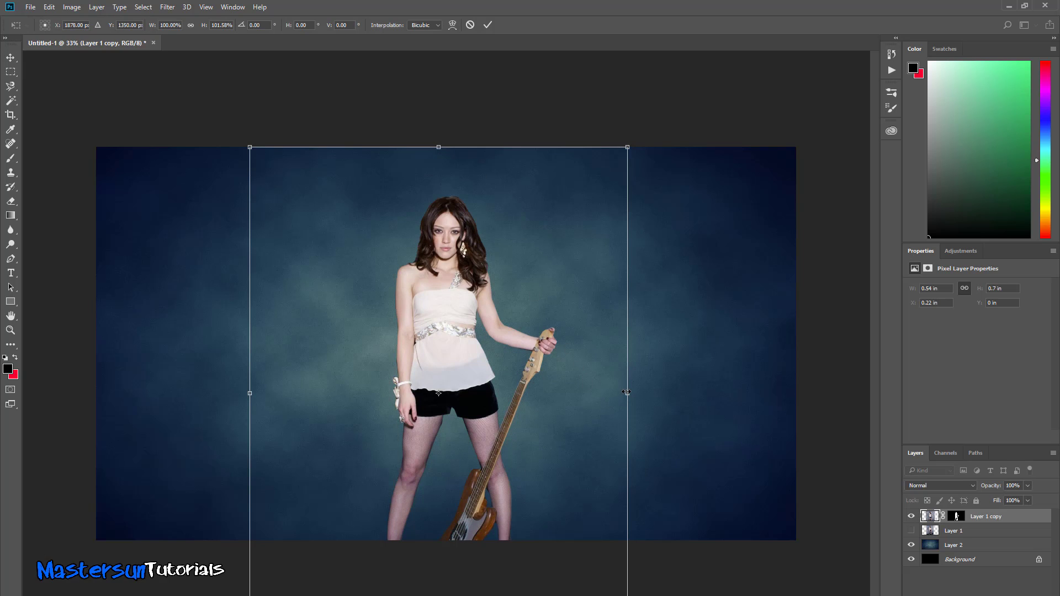
left_click_drag(627, 392, 630, 389)
left_click(488, 25)
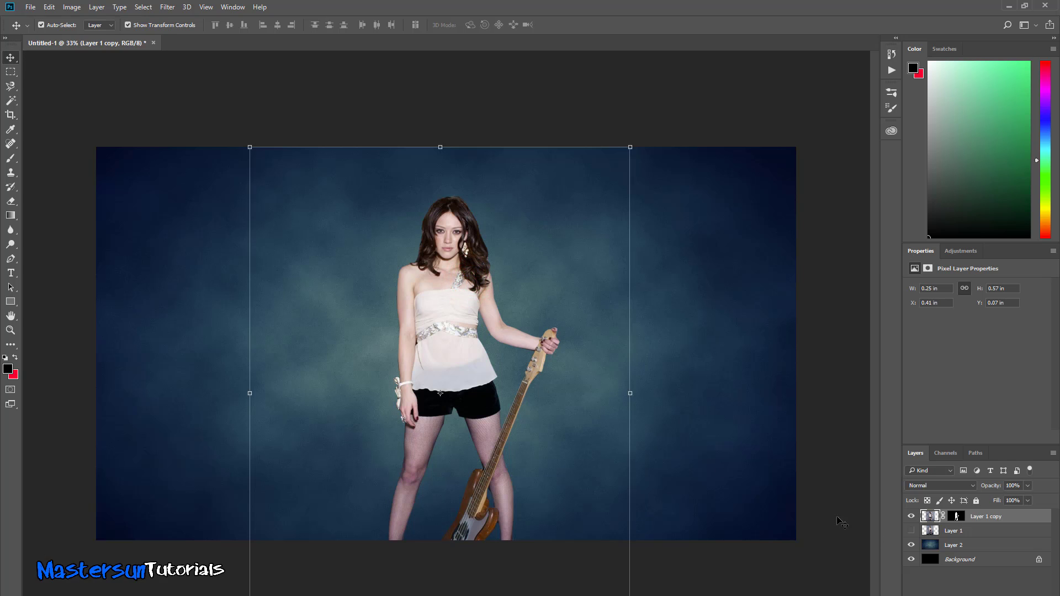
- Apply a Vibrance adjustment to the blue texture on Layer 2 with vibrance -100 and saturation raised about halfway
left_click(931, 545)
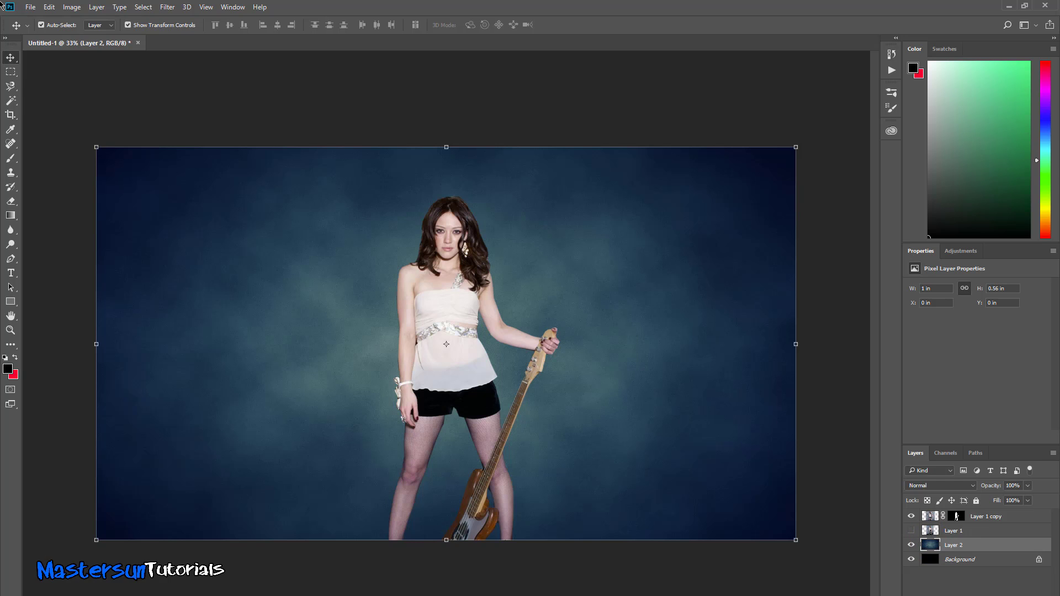
left_click(96, 7)
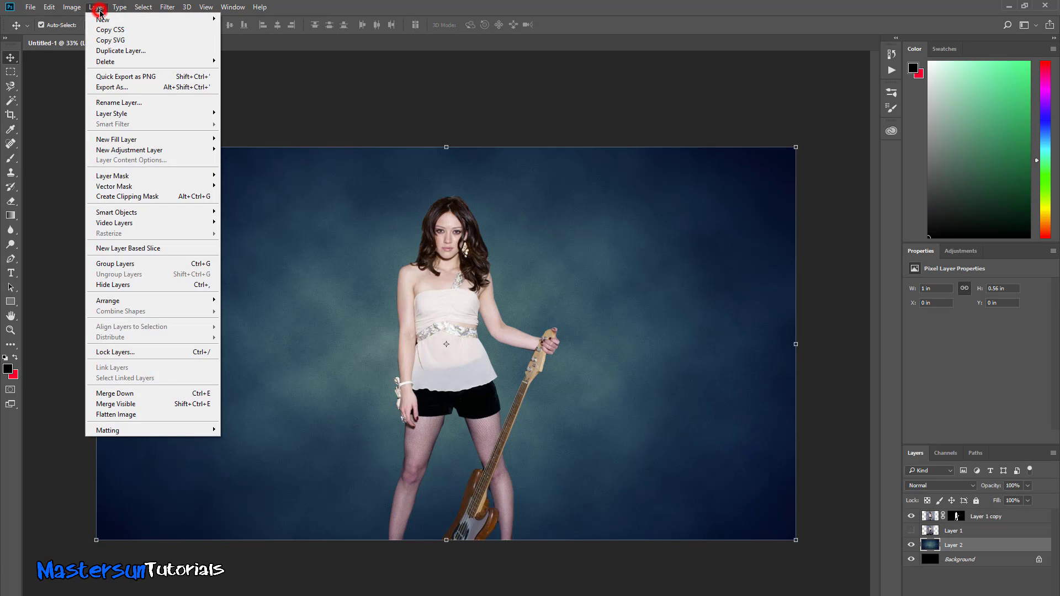
left_click(99, 9)
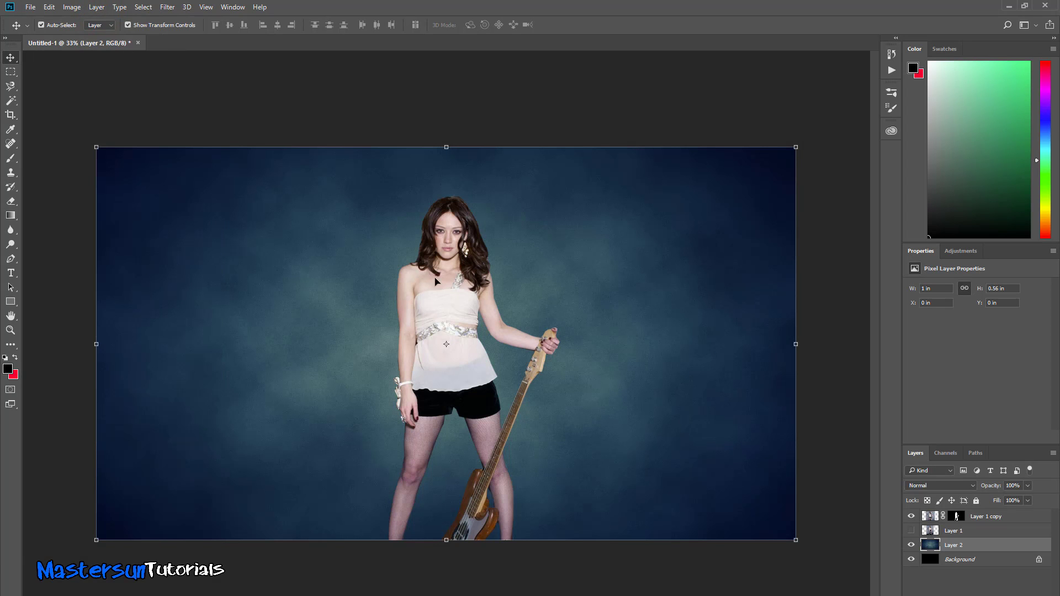
left_click(71, 7)
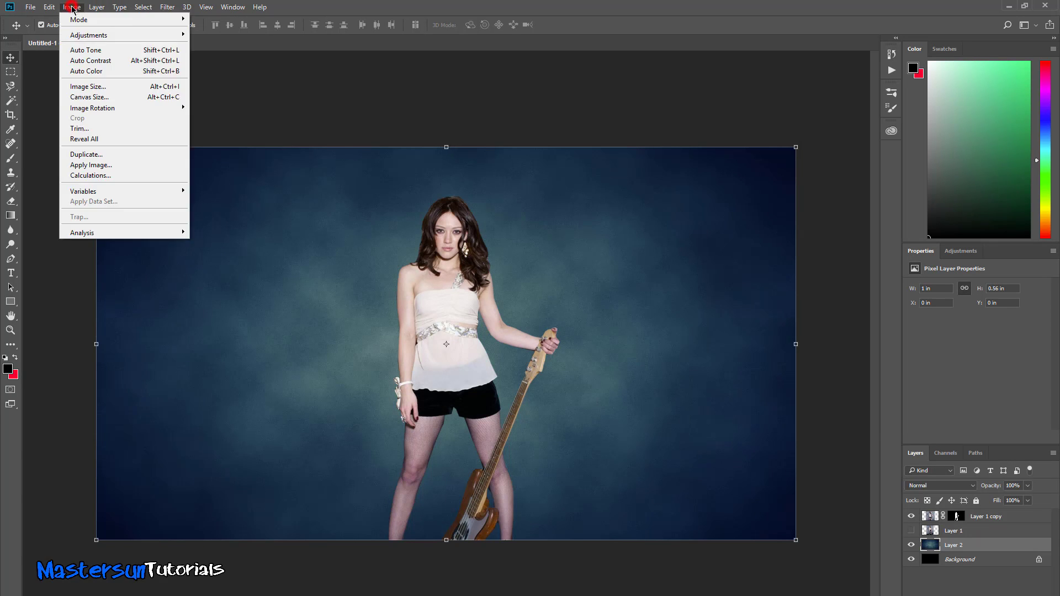
mouse_move(88, 35)
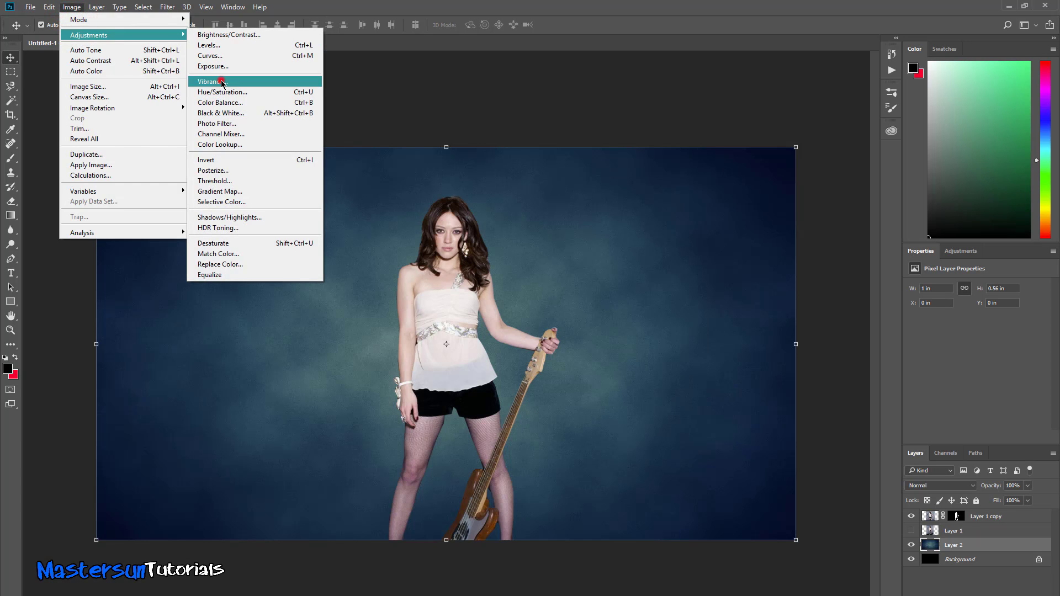
left_click(221, 80)
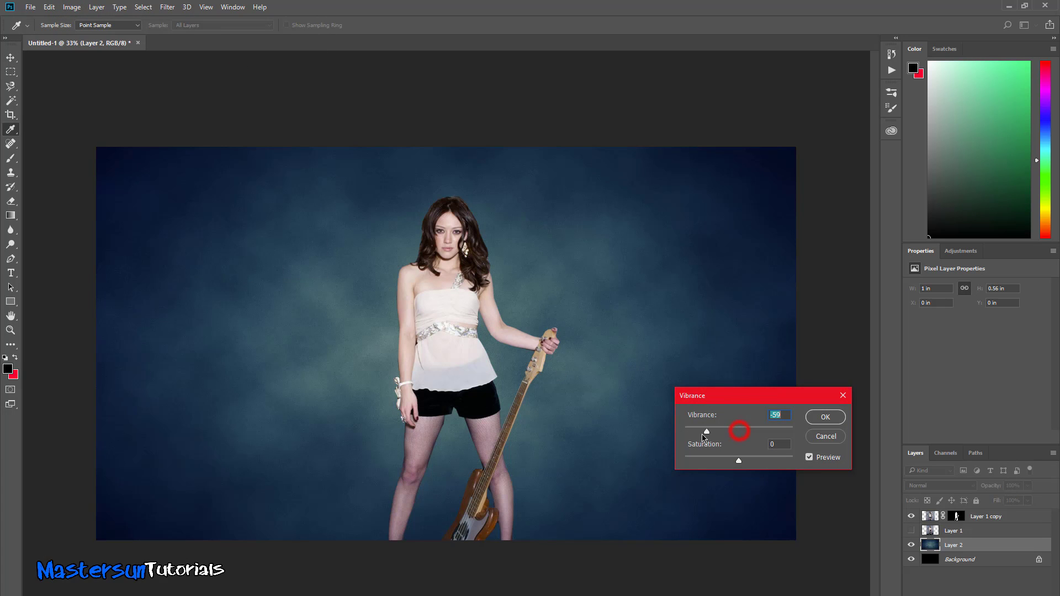
left_click_drag(702, 436, 668, 437)
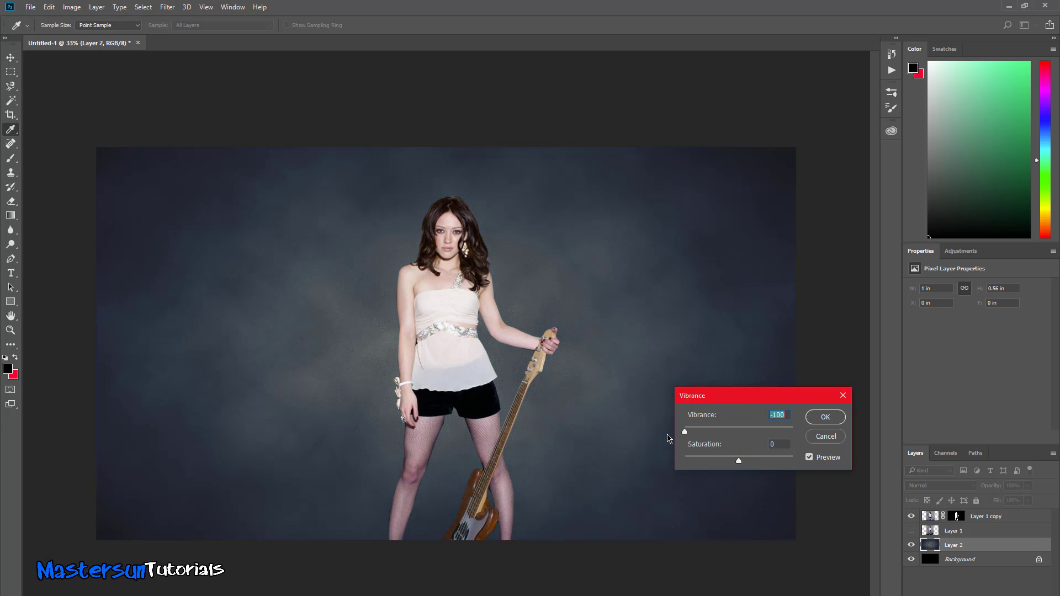
left_click_drag(739, 462, 767, 471)
left_click(830, 418)
key("v")
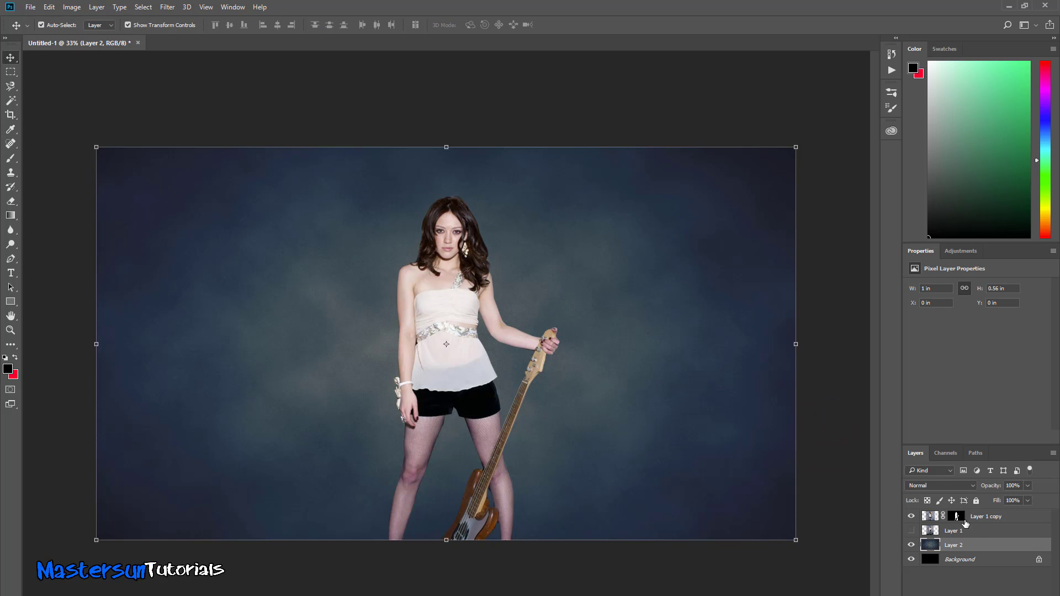
- Apply a Vibrance adjustment to the woman on Layer 1 copy with vibrance -50 and saturation +100
left_click(930, 517)
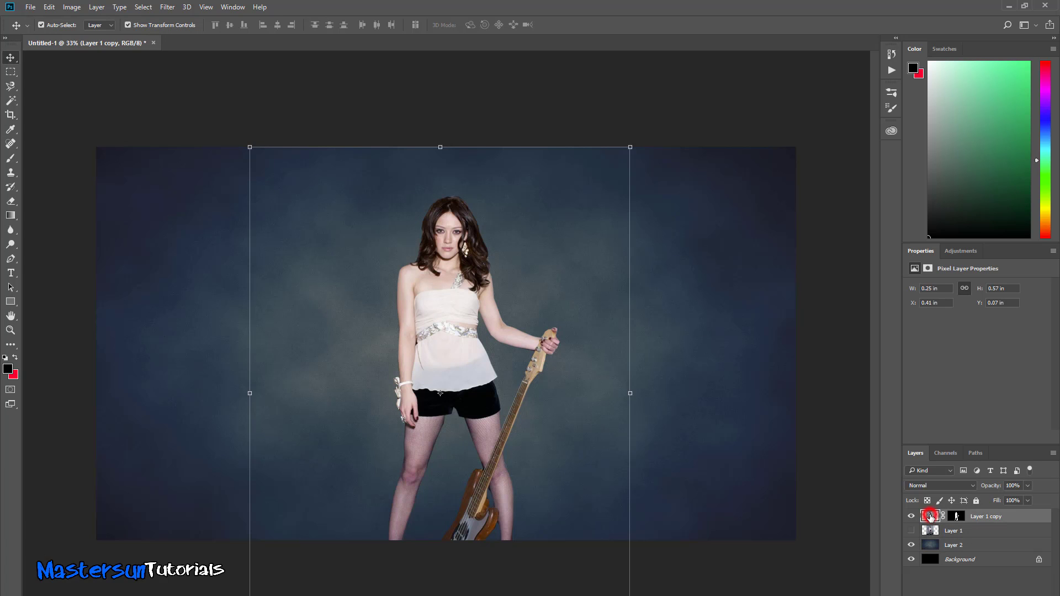
left_click(72, 7)
mouse_move(80, 35)
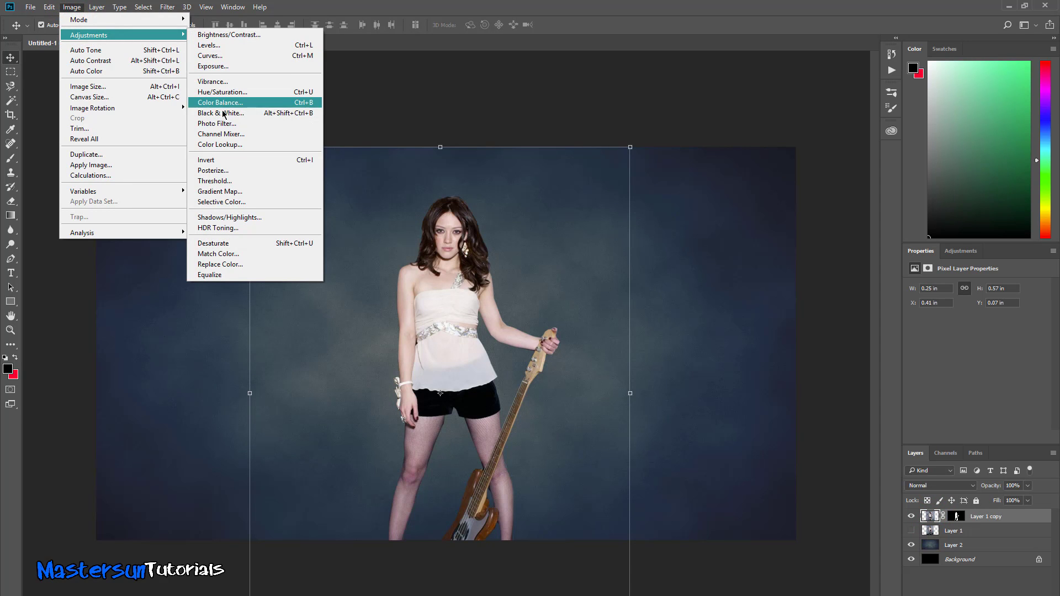
left_click(226, 83)
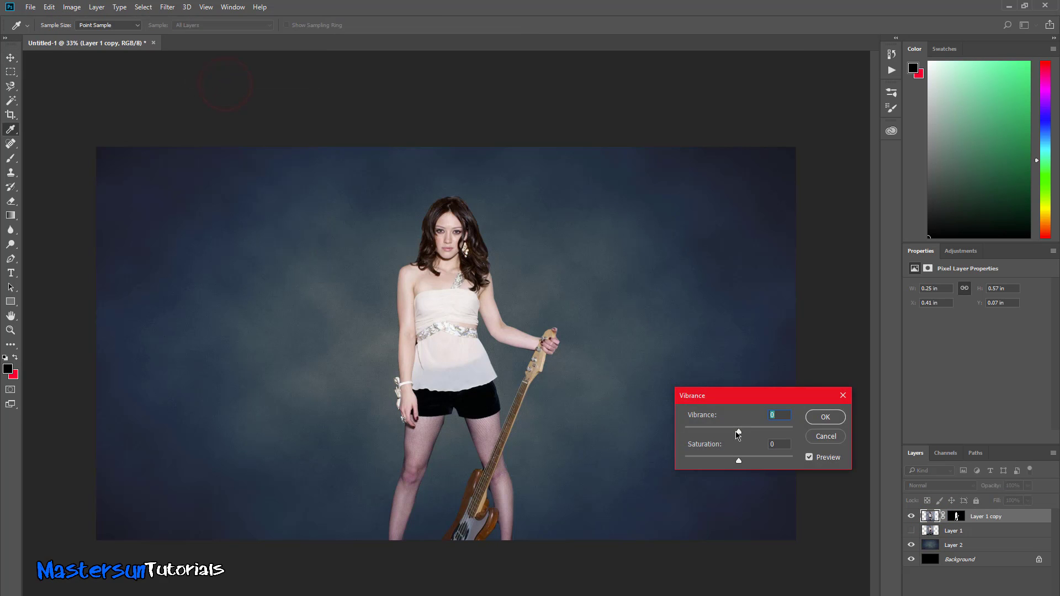
left_click_drag(739, 431, 676, 445)
left_click_drag(738, 461, 814, 467)
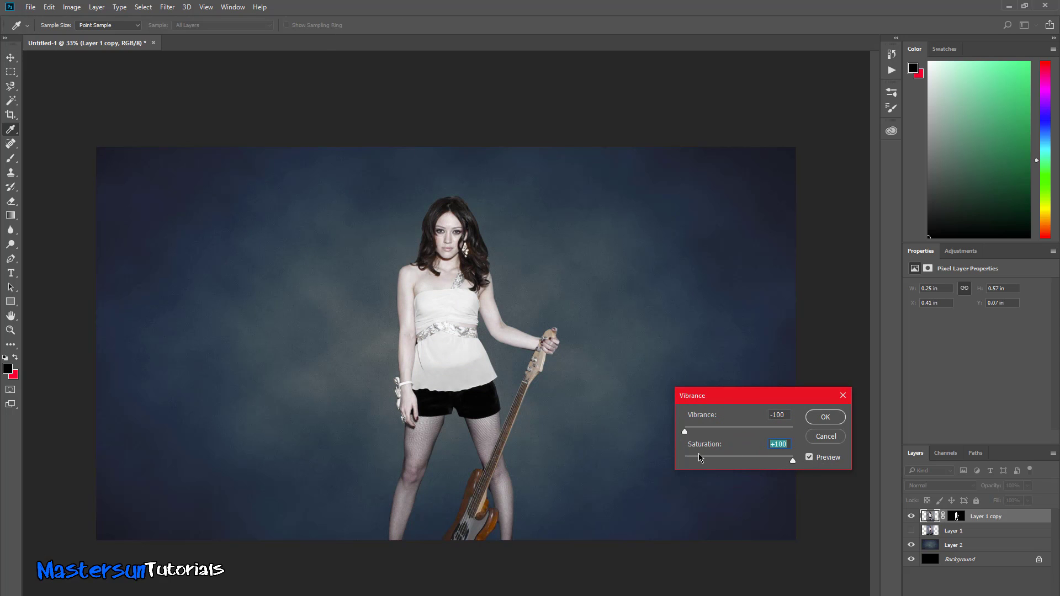
left_click_drag(685, 431, 713, 432)
left_click_drag(792, 460, 739, 466)
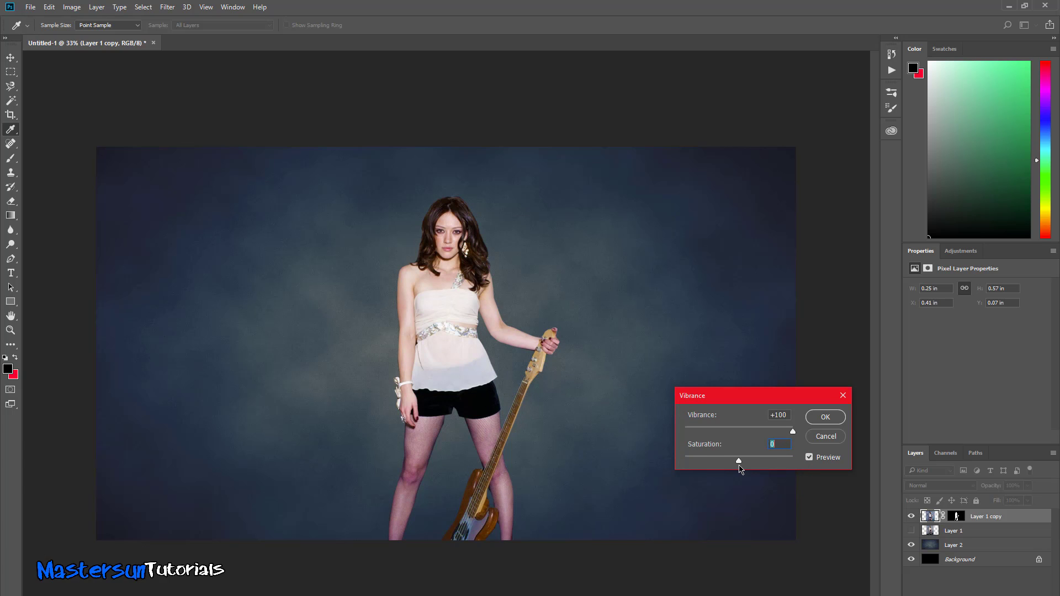
left_click_drag(740, 469, 807, 475)
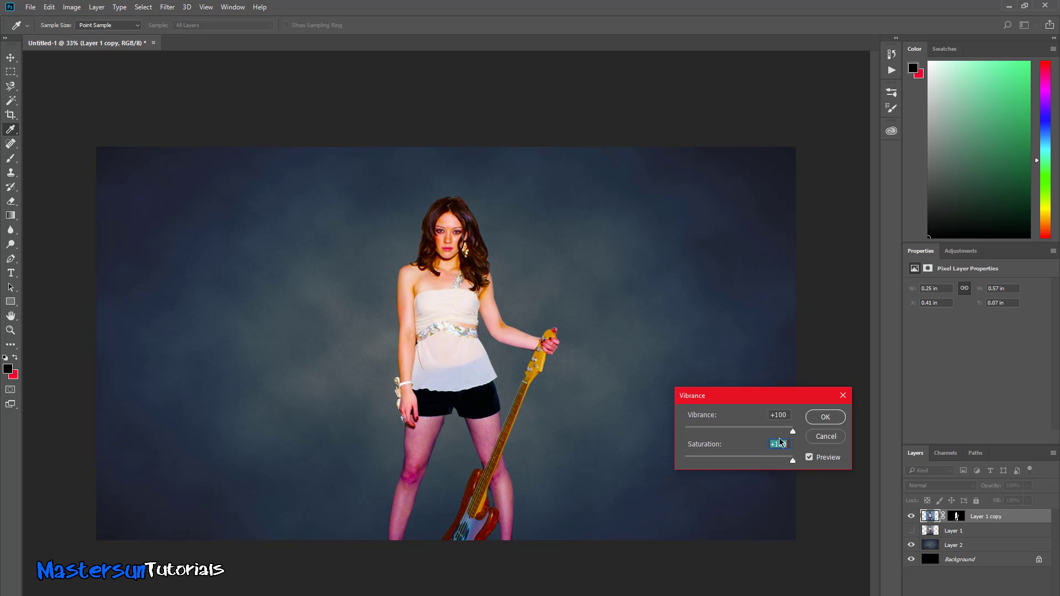
left_click_drag(793, 432, 653, 437)
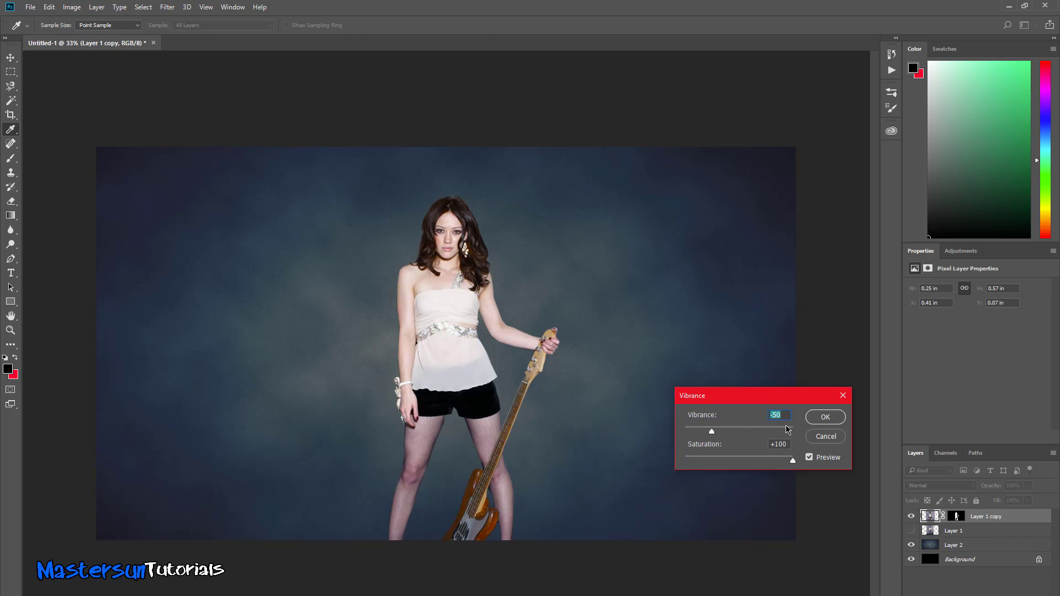
left_click(811, 415)
key("v")
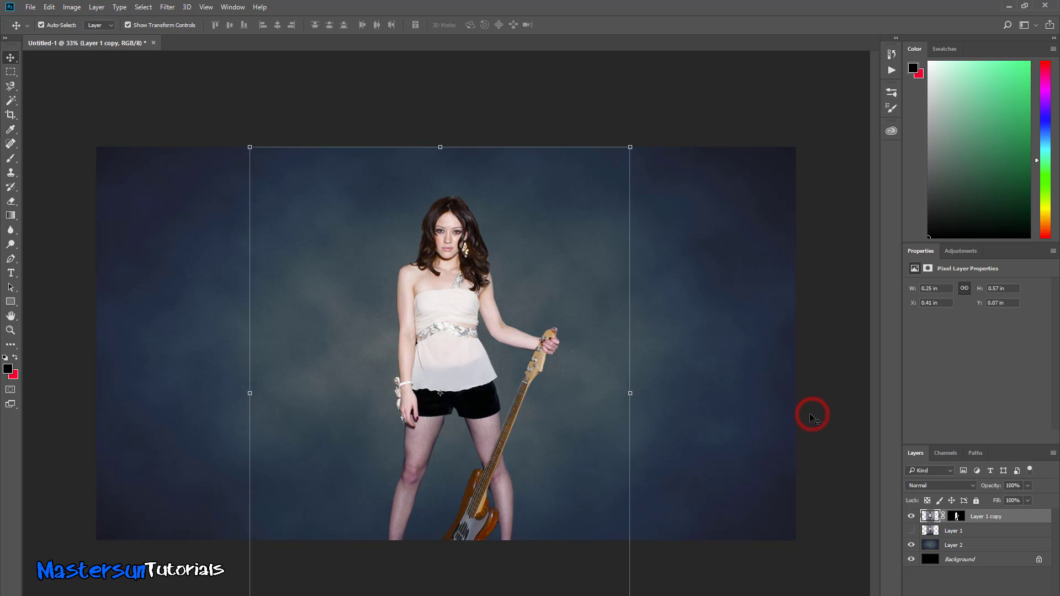
- Select Layer 2 and merge all visible layers into the Background, leaving the hidden original photo layer separate
left_click(736, 394)
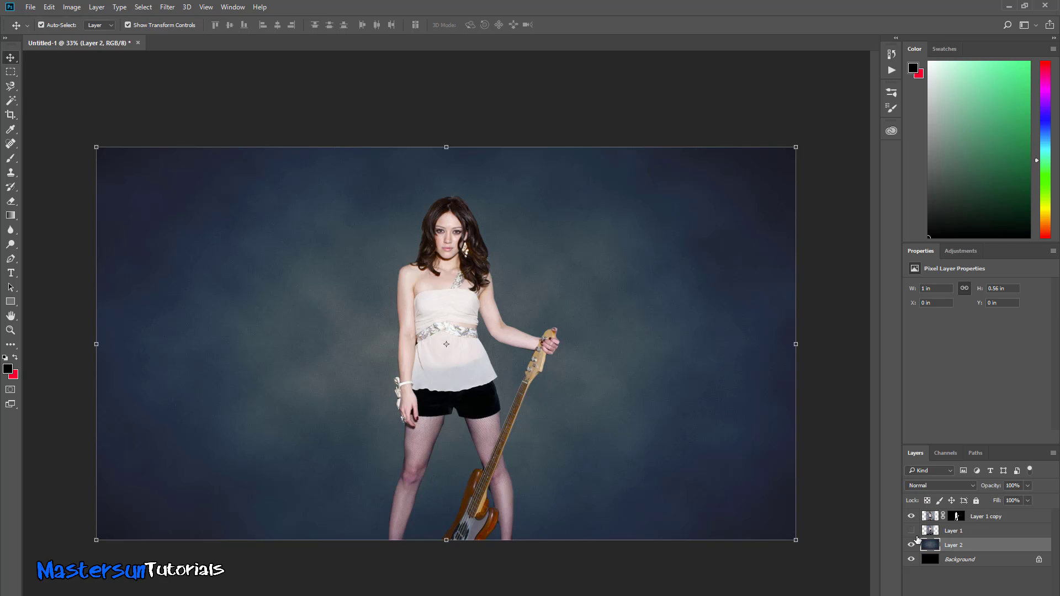
left_click(72, 7)
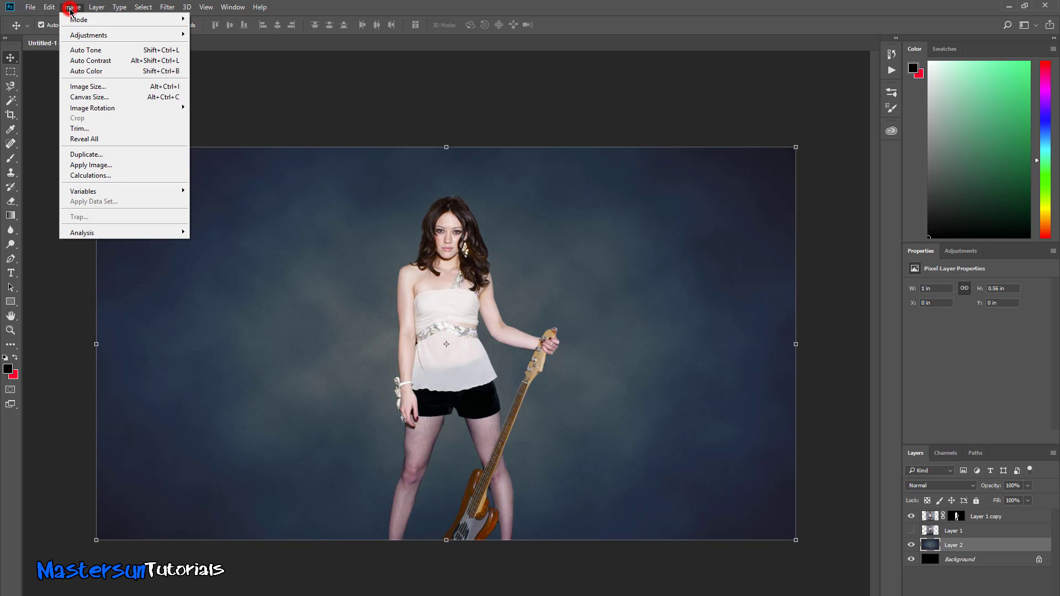
mouse_move(96, 7)
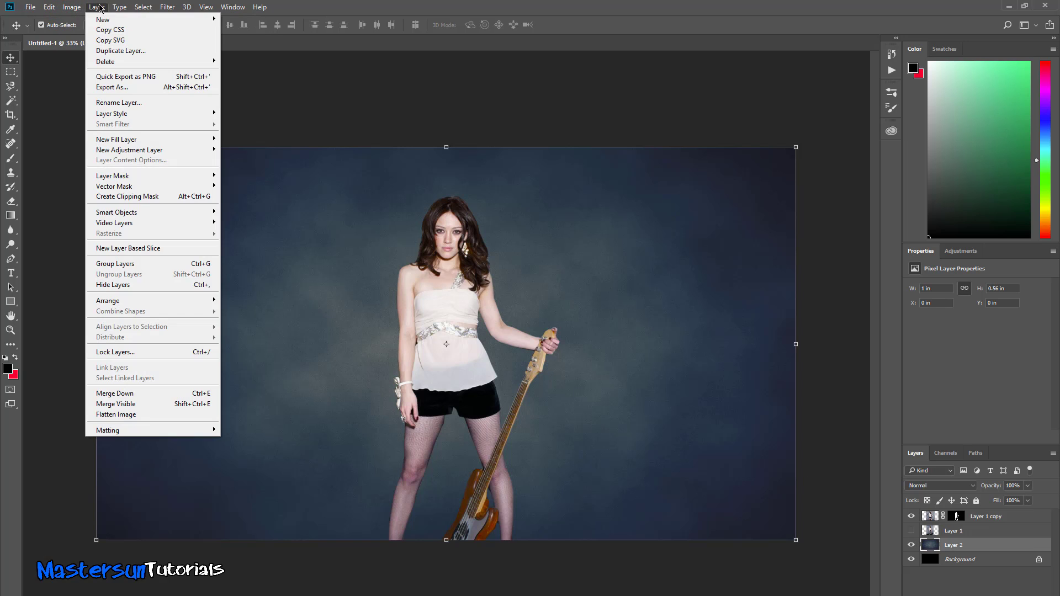
left_click(123, 407)
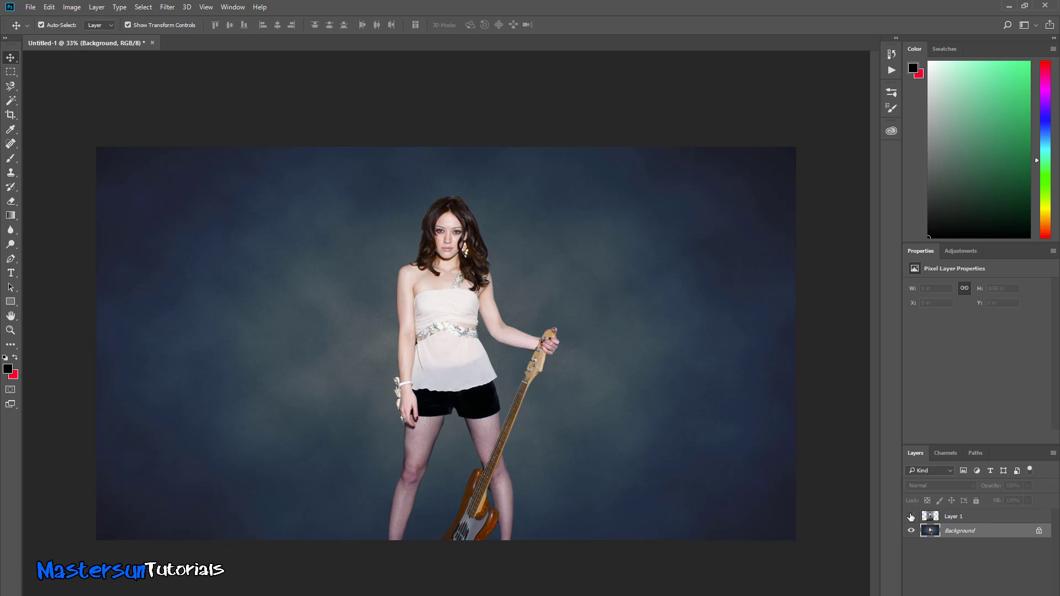
- Compare the merged composite with the original photo by showing and hiding Layer 1 several times, keeping the Background selected
left_click(910, 516)
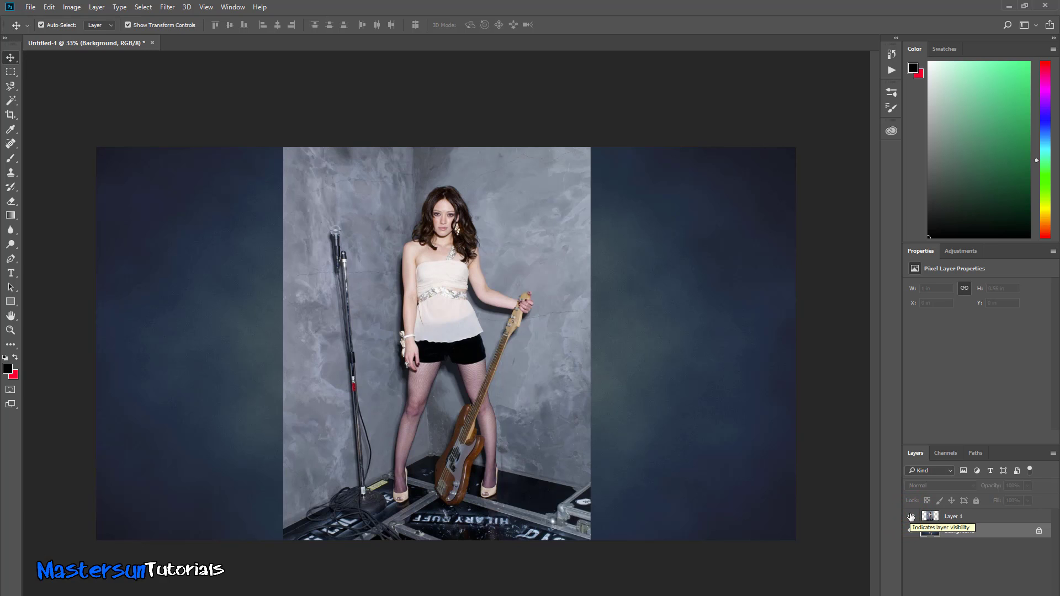
left_click(911, 516)
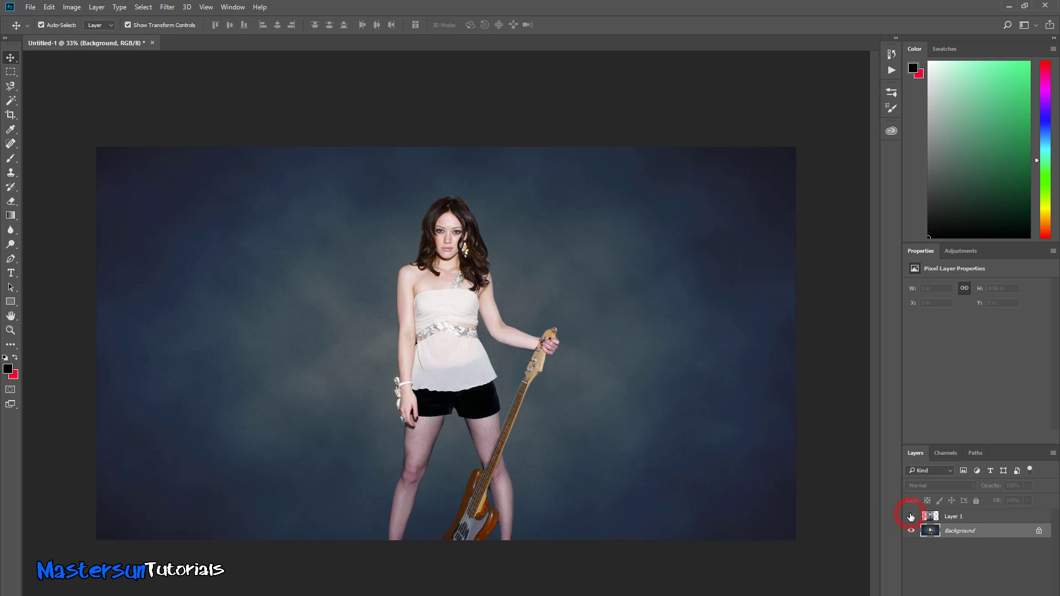
left_click(911, 516)
left_click(911, 516)
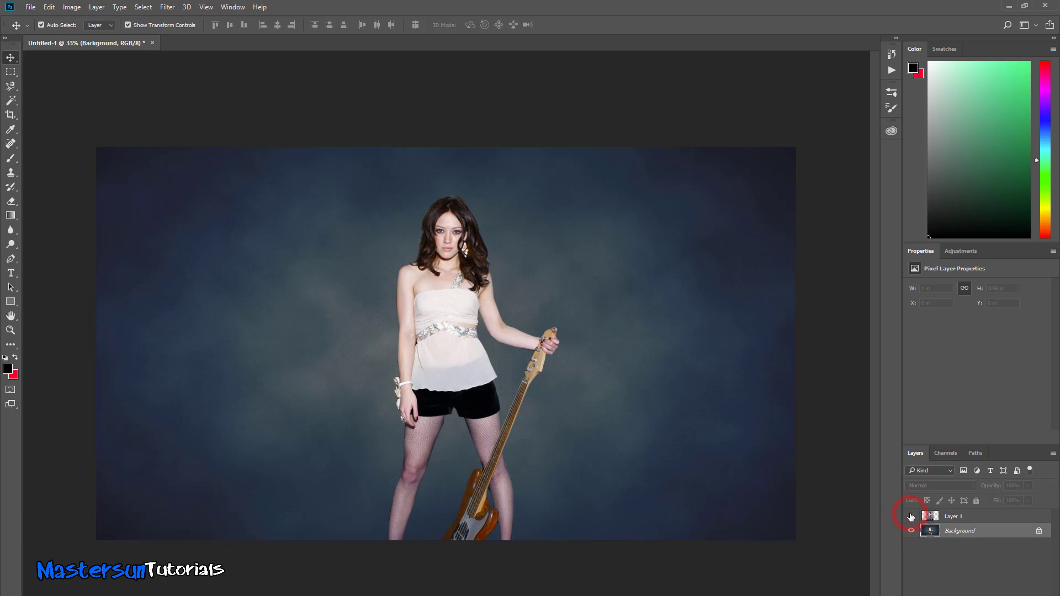
left_click(910, 516)
left_click(911, 516)
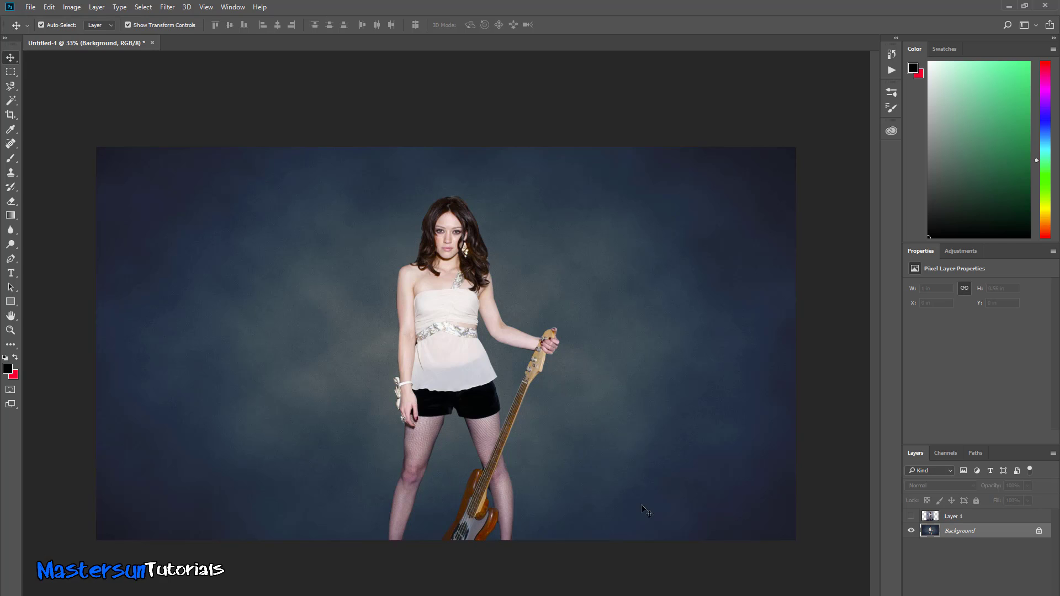
left_click(934, 520)
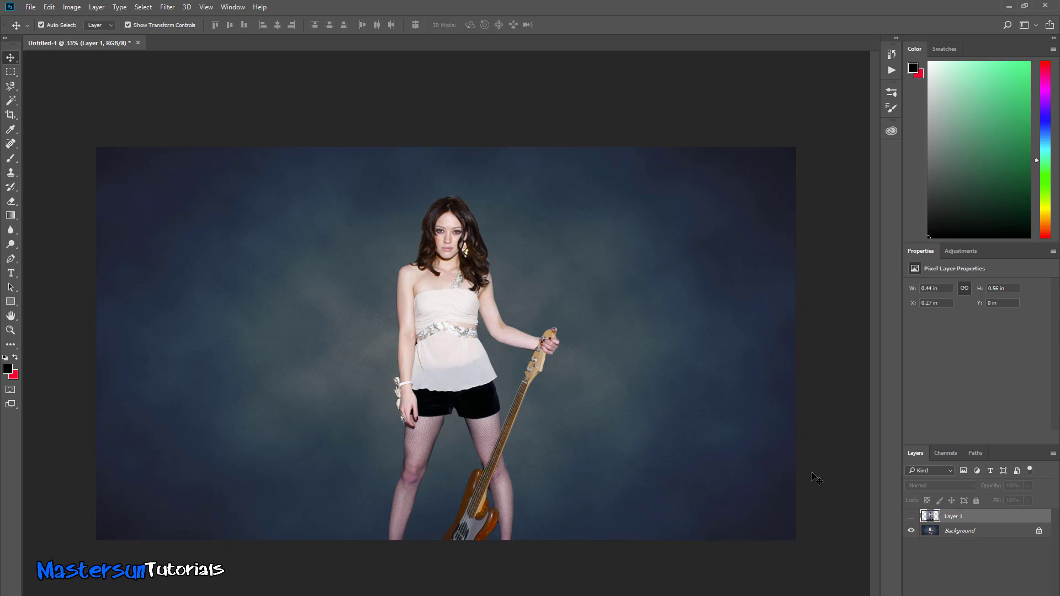
left_click(932, 532)
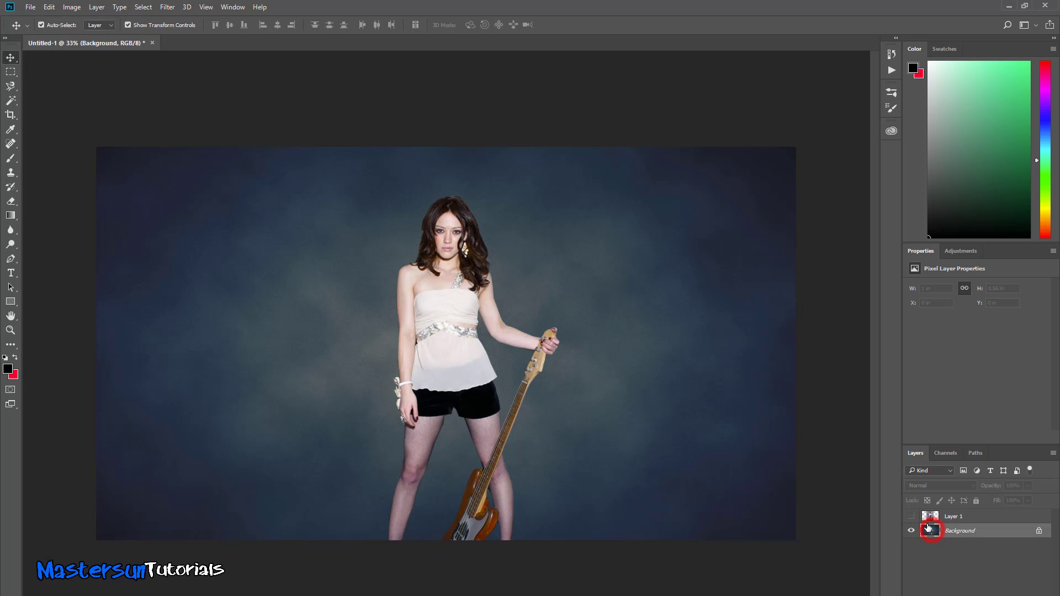
left_click(911, 516)
left_click(911, 516)
- Show the actions list, then switch to File Explorer and open Photoshop Brushes -Actions > Actions for Photoshop on MY PASSPORT (G:)
left_click(891, 71)
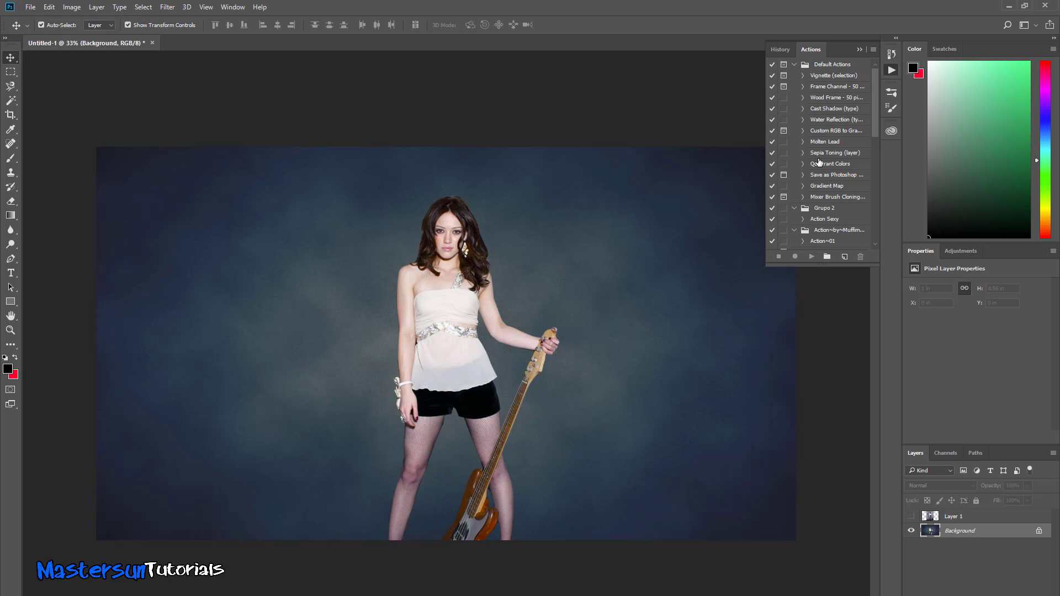
key("super")
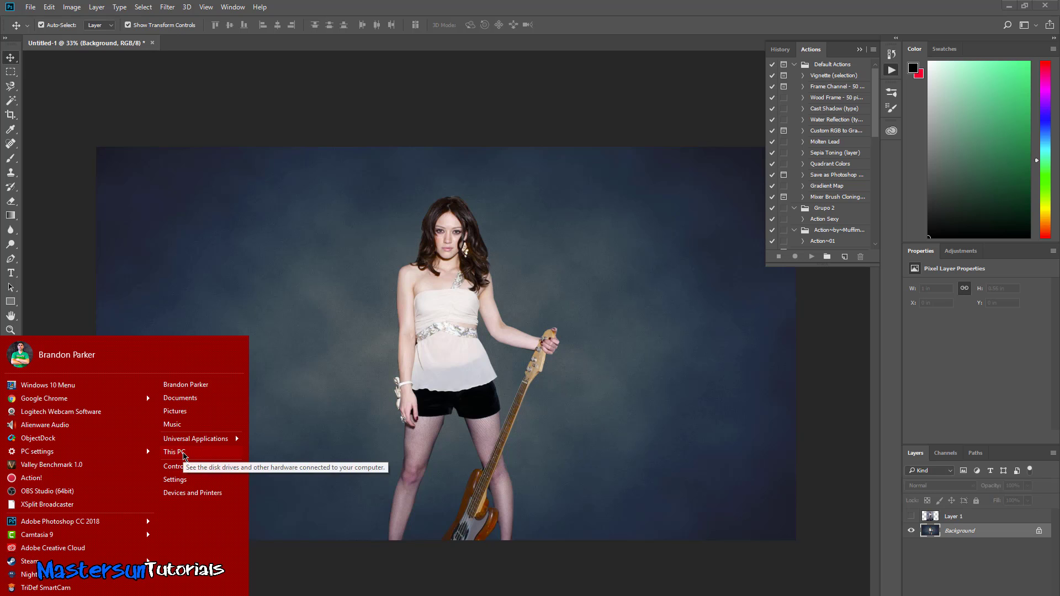
left_click(187, 455)
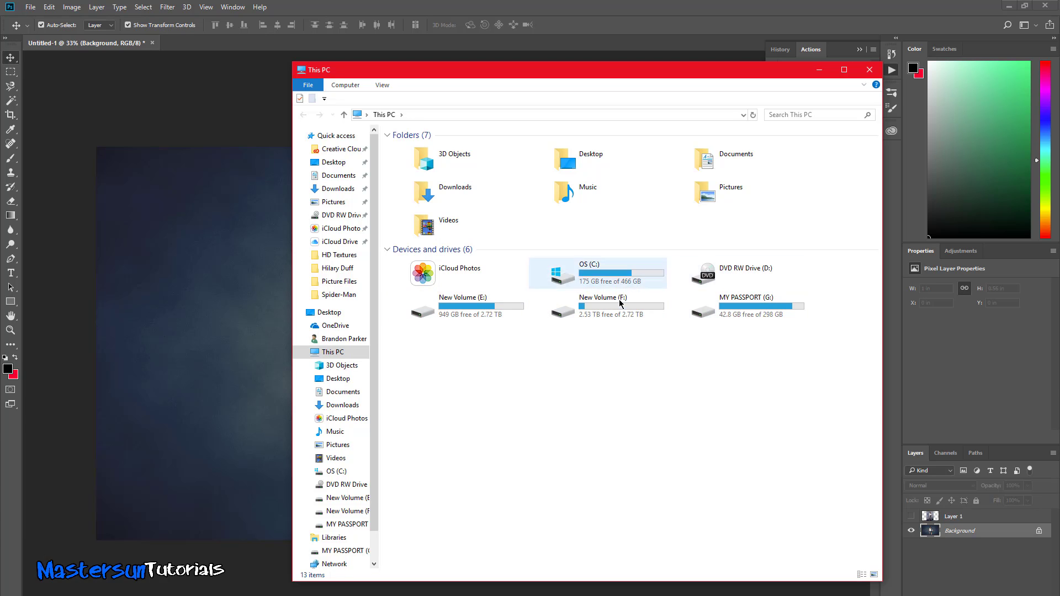
left_click(751, 311)
double_click(752, 312)
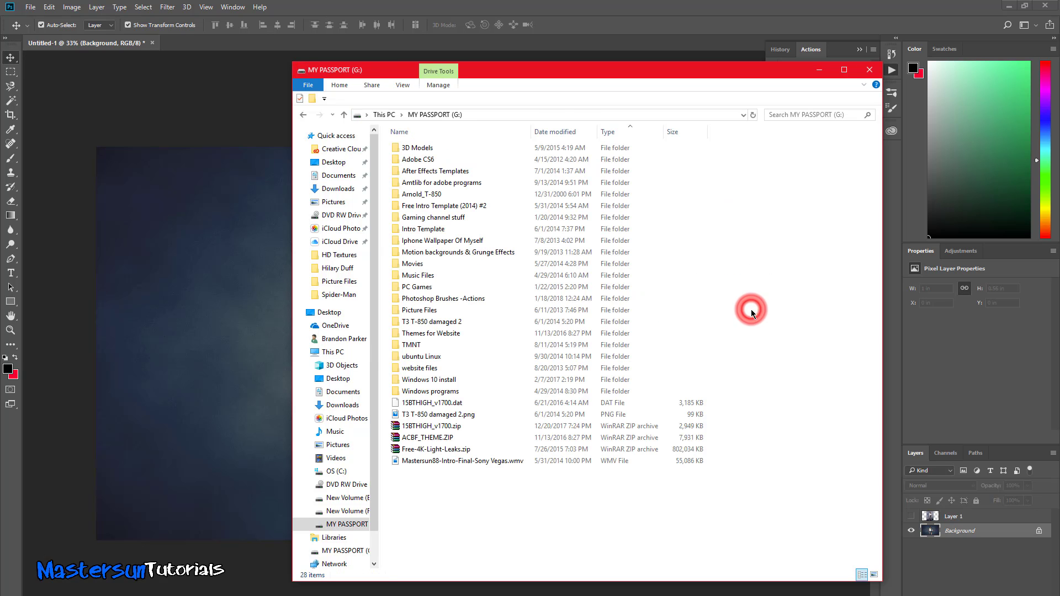
left_click(439, 298)
double_click(439, 298)
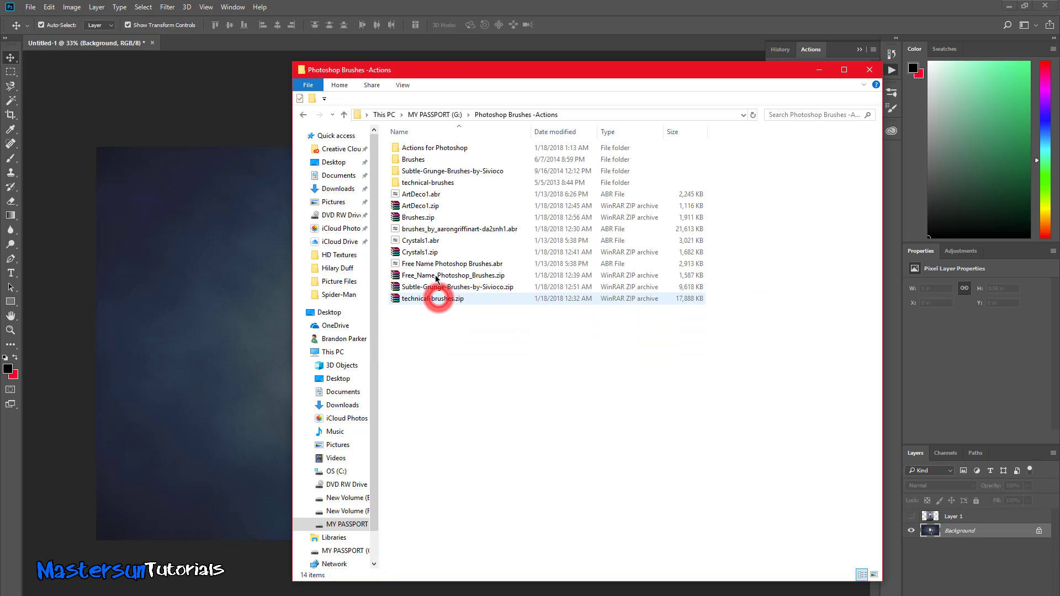
double_click(436, 147)
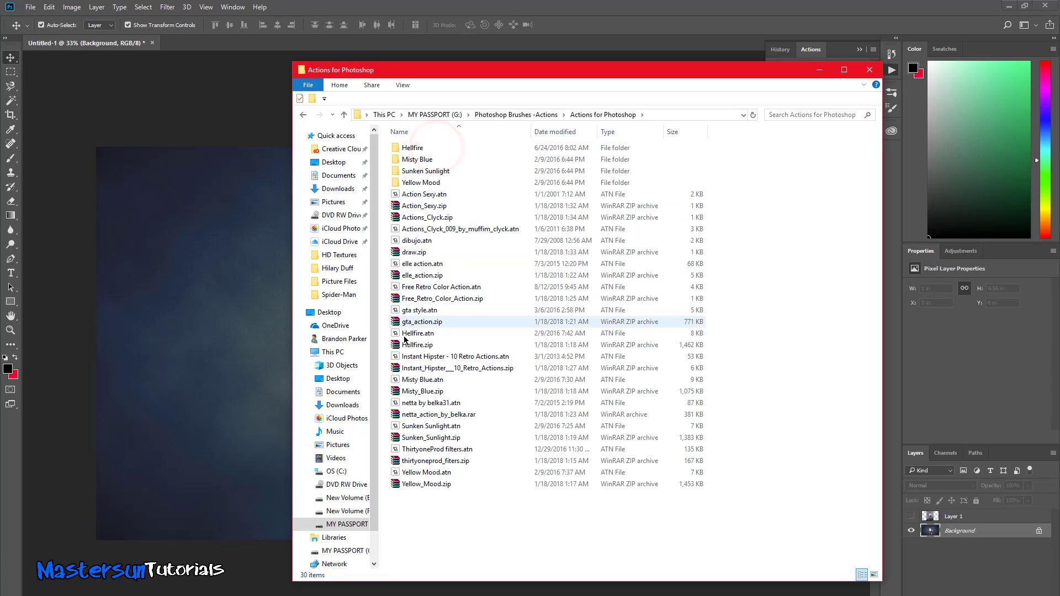
- Select every ATN file in the Actions for Photoshop folder, from Yellow Mood.atn to Action Sexy.atn, except Free Retro Color Action.atn
left_click(403, 473)
left_click(405, 449, "ctrl")
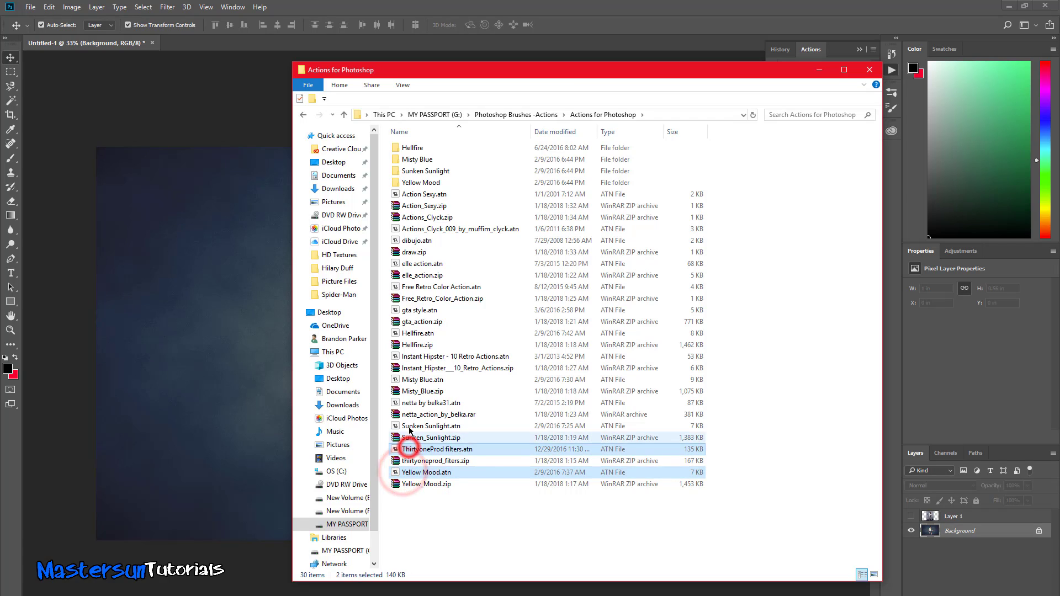
left_click(409, 425, "ctrl")
left_click(407, 402, "ctrl")
left_click(411, 379, "ctrl")
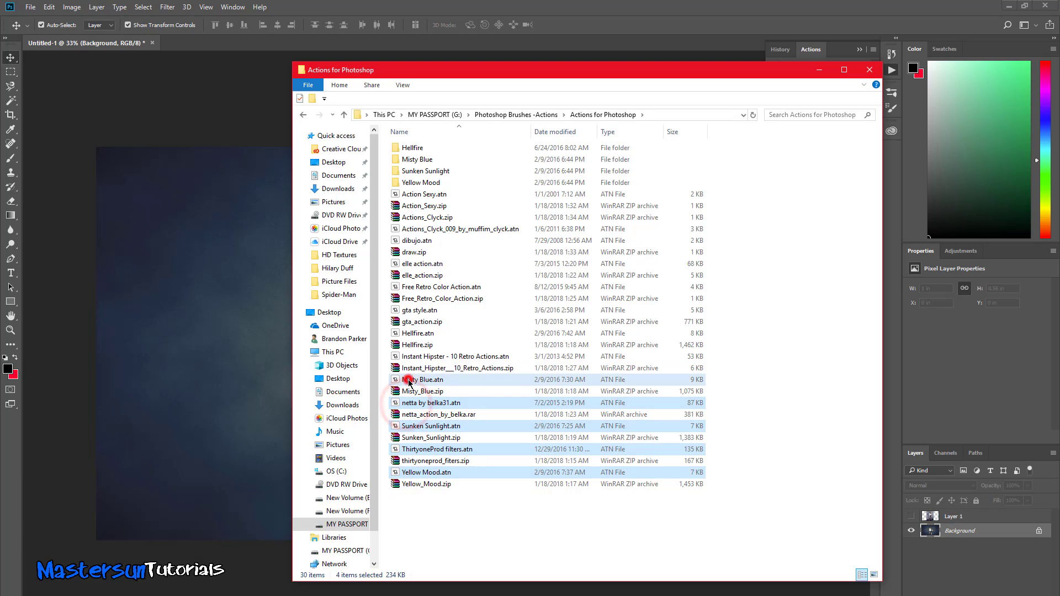
left_click(406, 356, "ctrl")
left_click(411, 333, "ctrl")
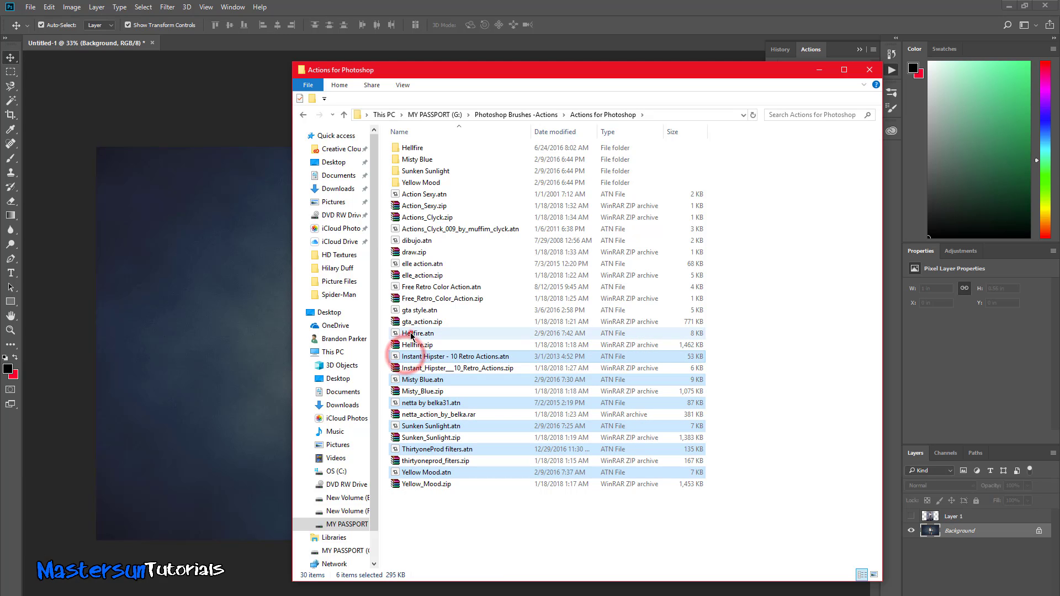
left_click(411, 310, "ctrl")
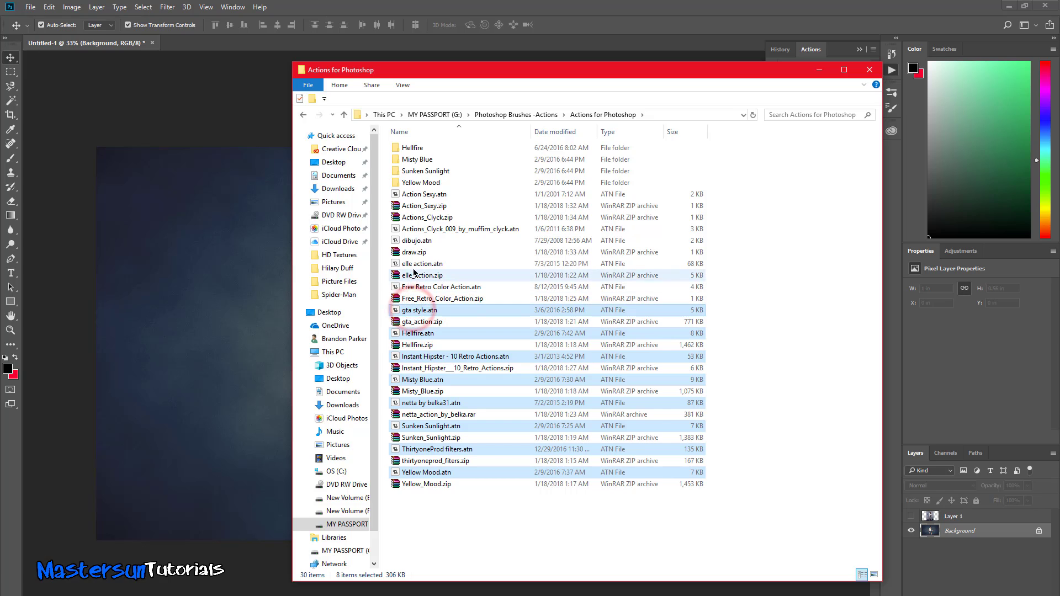
left_click(414, 264, "ctrl")
left_click(415, 239, "ctrl")
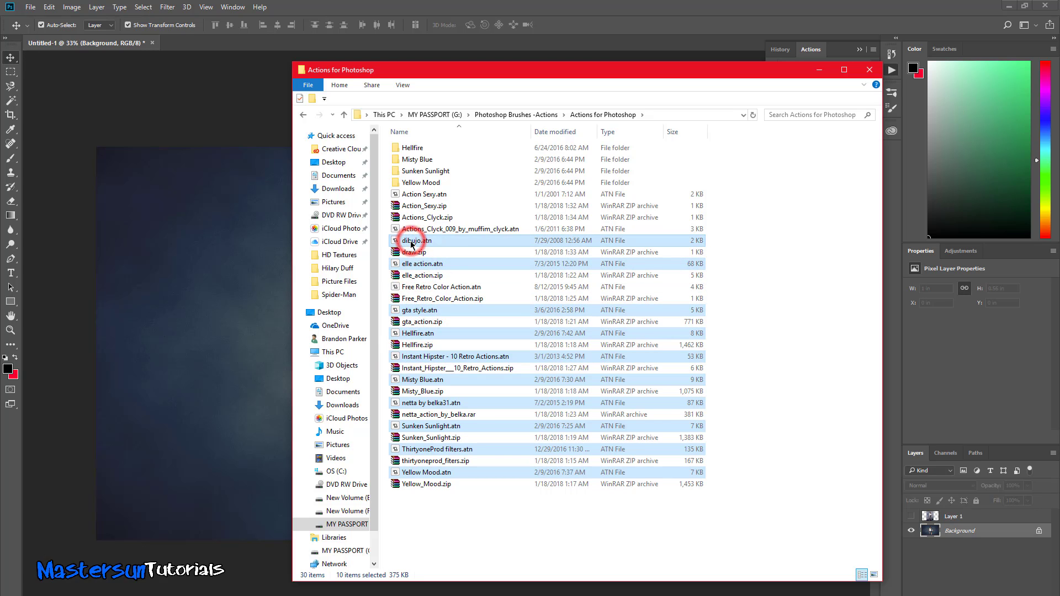
left_click(416, 230, "ctrl")
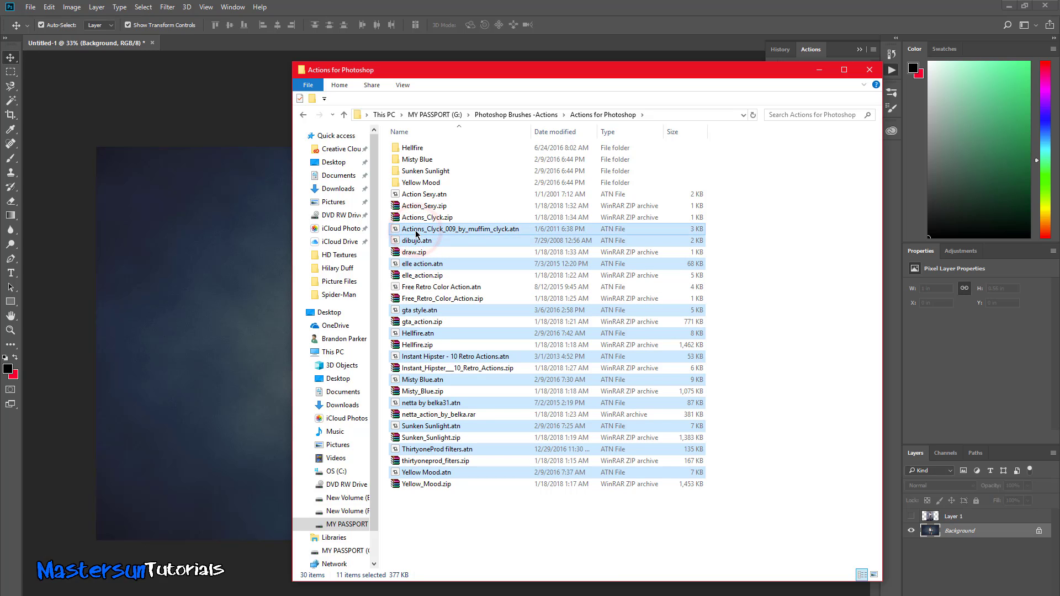
left_click(419, 195, "ctrl")
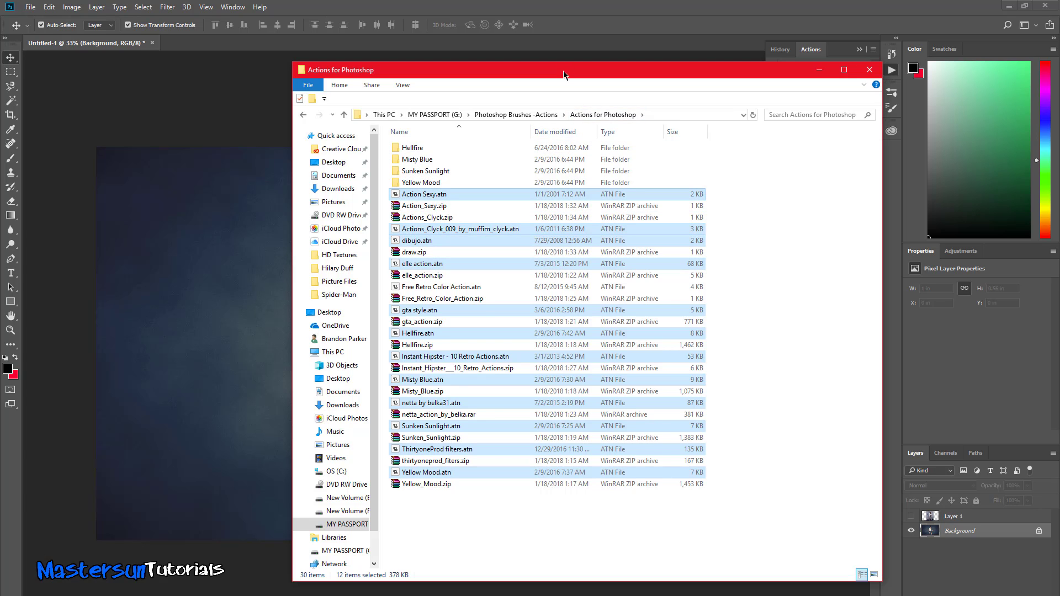
- Move File Explorer clear of Photoshop's actions list, try to load the selected ATN files into the list, and close File Explorer
left_click_drag(564, 74, 295, 123)
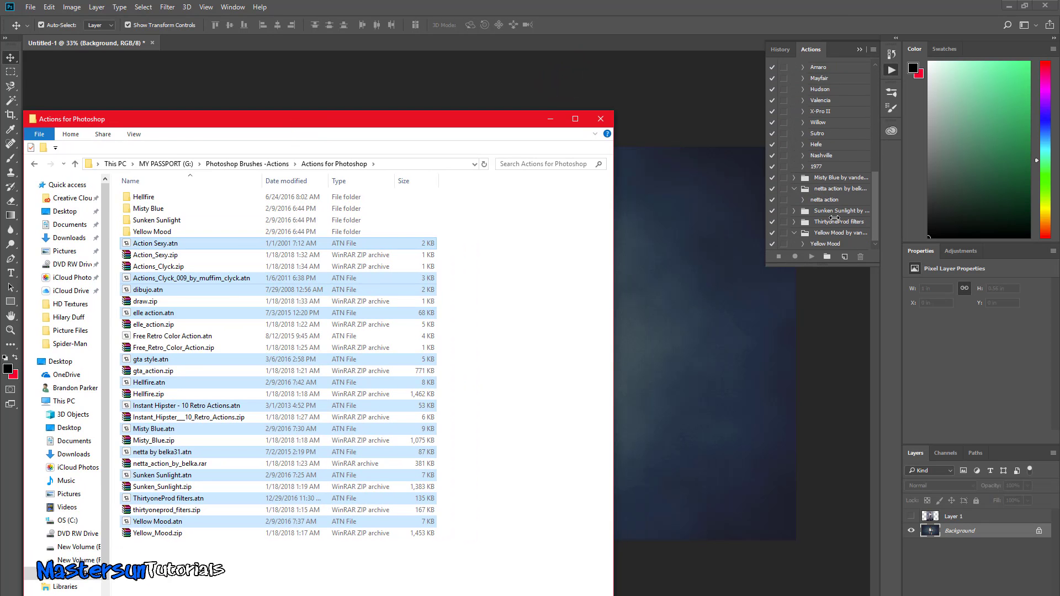
left_click_drag(197, 243, 839, 241)
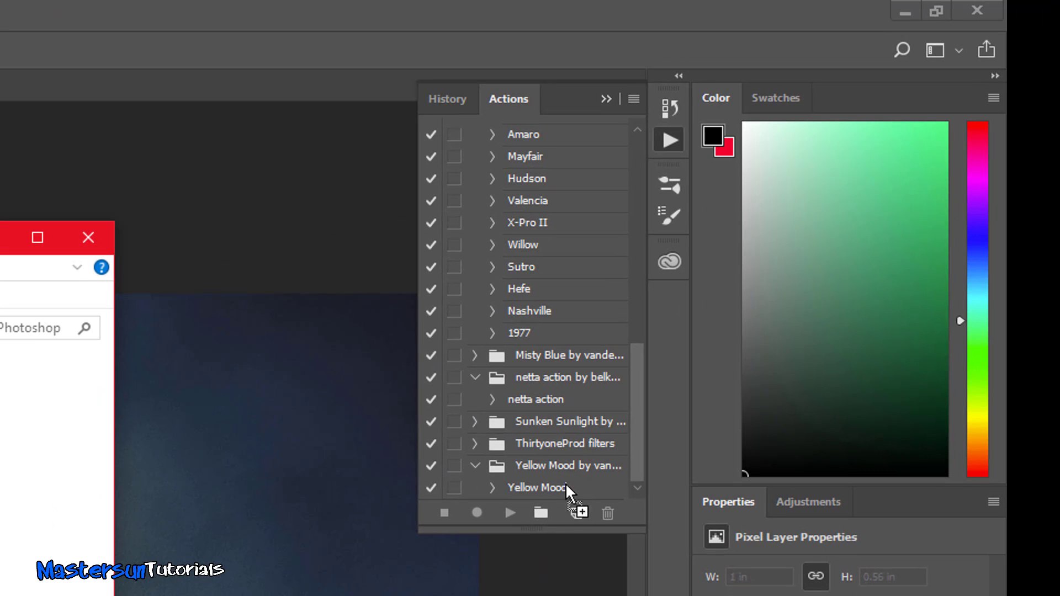
left_click_drag(567, 485, 505, 485)
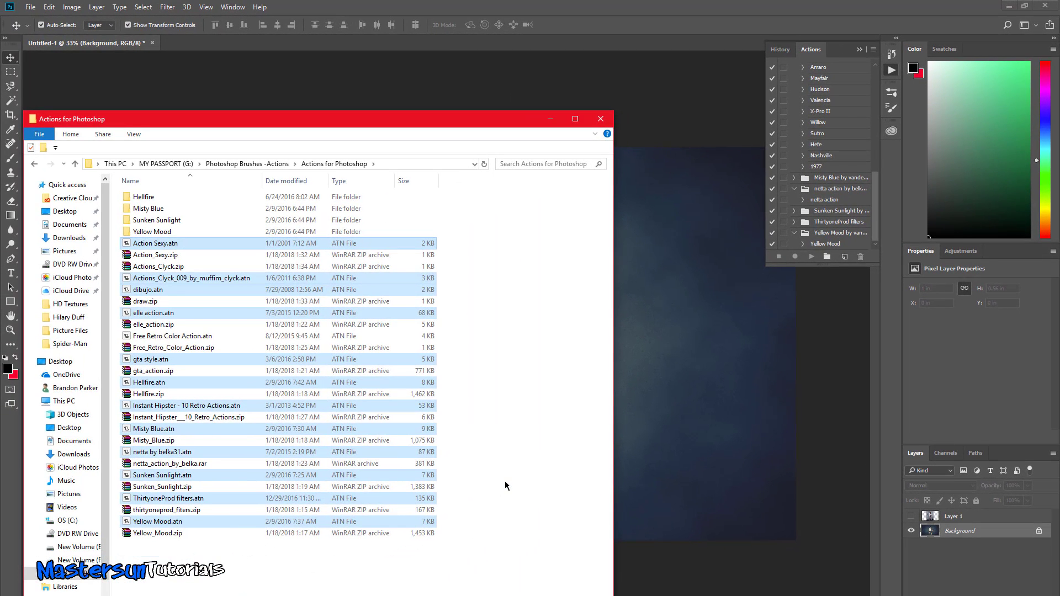
left_click(601, 120)
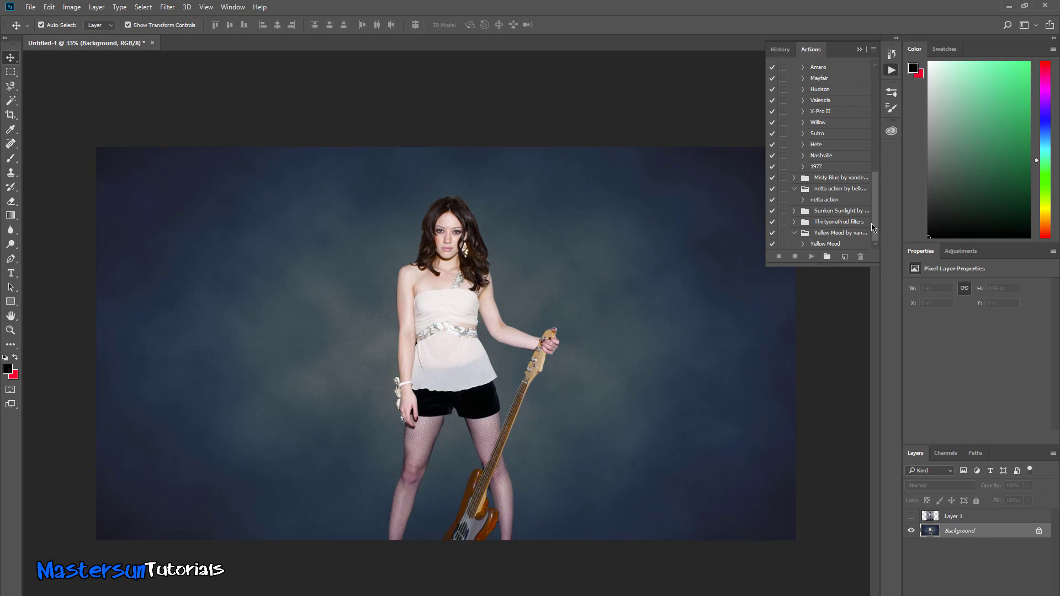
mouse_move(872, 229)
left_mouse_down()
mouse_move(868, 118)
mouse_move(862, 237)
left_mouse_up()
left_click(802, 199)
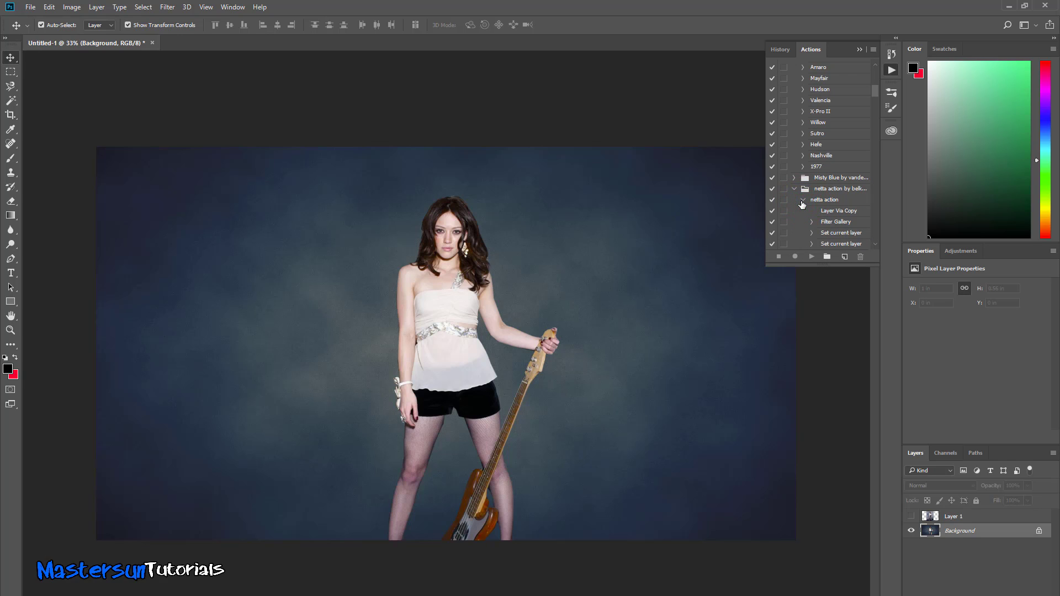
left_click(801, 201)
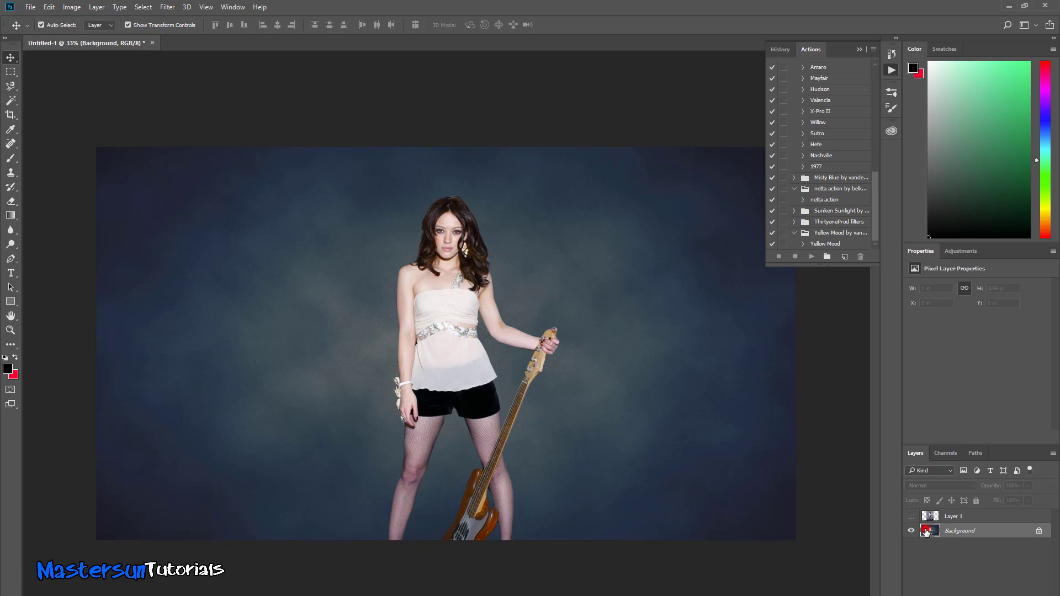
- Duplicate the Background layer under the name Background copy and leave the copy selected
left_click(927, 531)
right_click(930, 532)
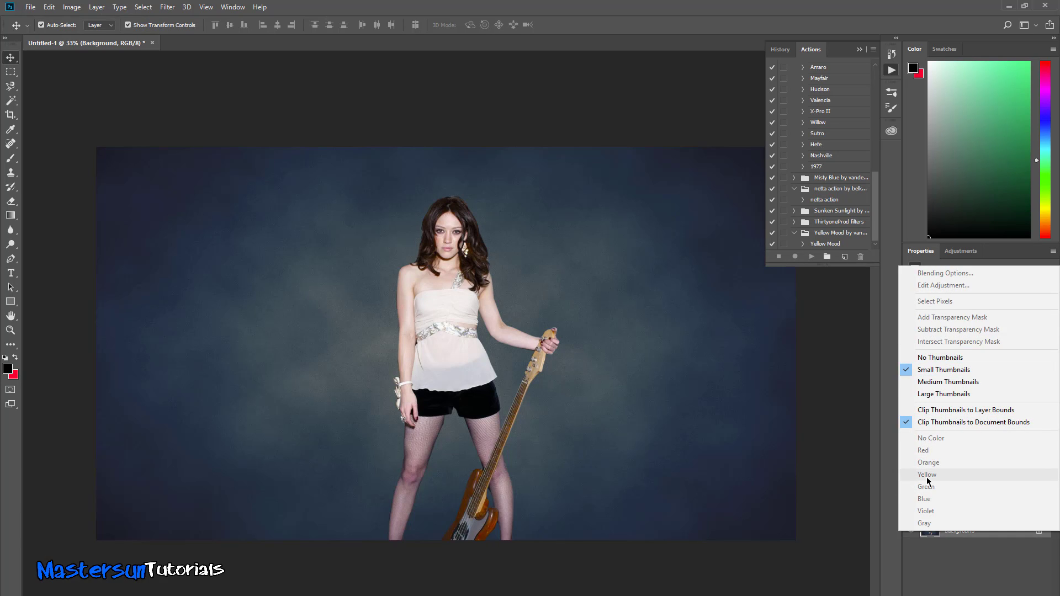
left_click(926, 538)
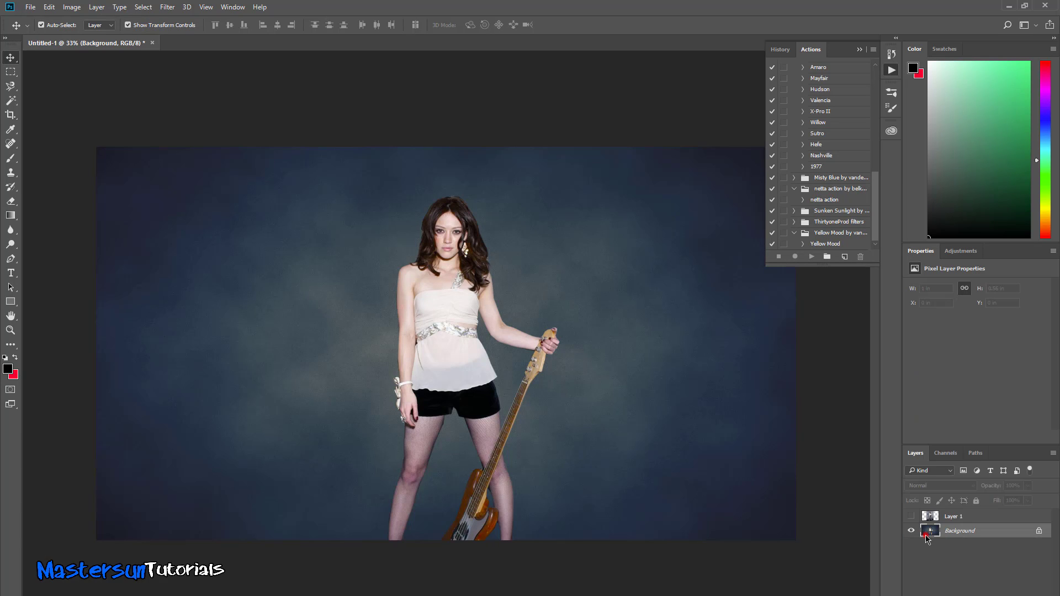
left_click(97, 8)
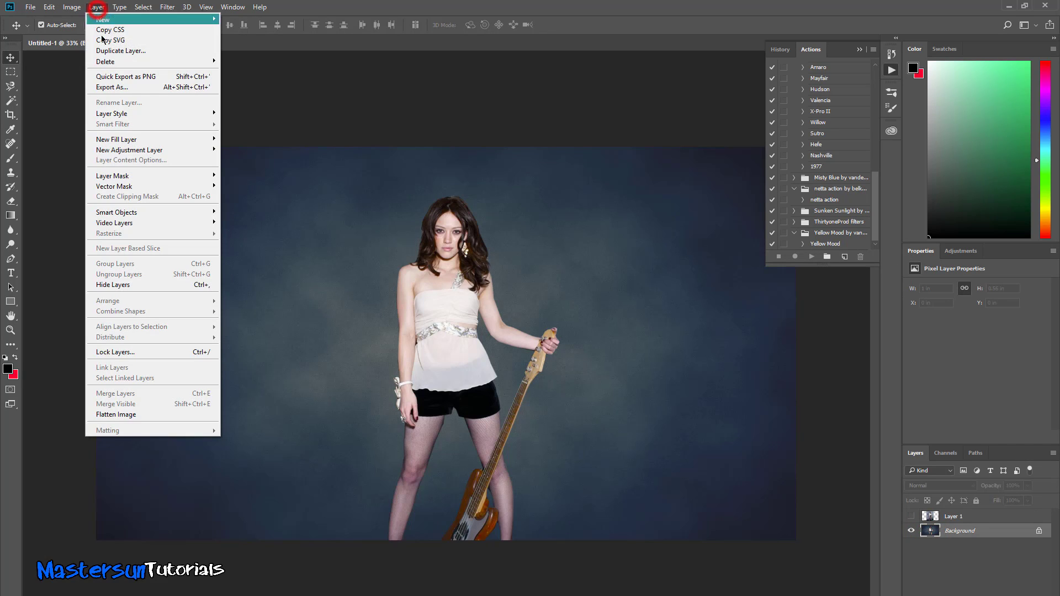
left_click(102, 51)
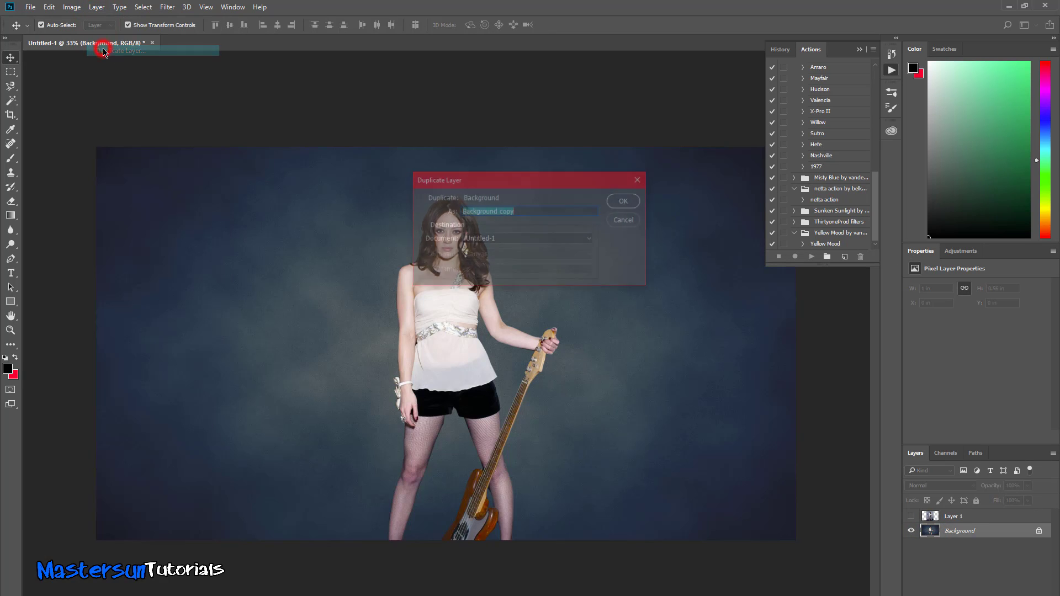
left_click(617, 201)
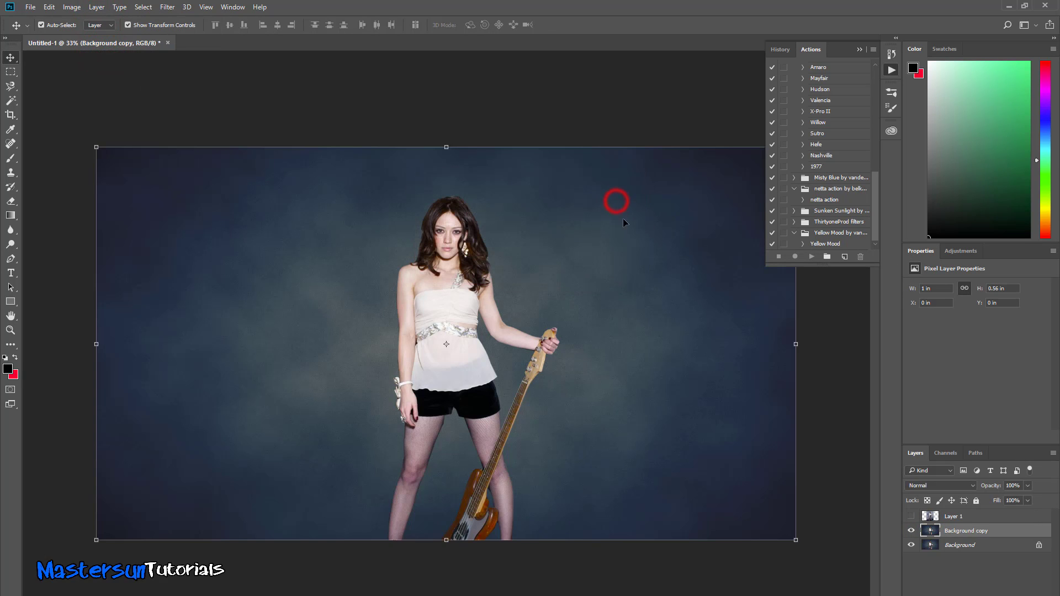
left_click(931, 546)
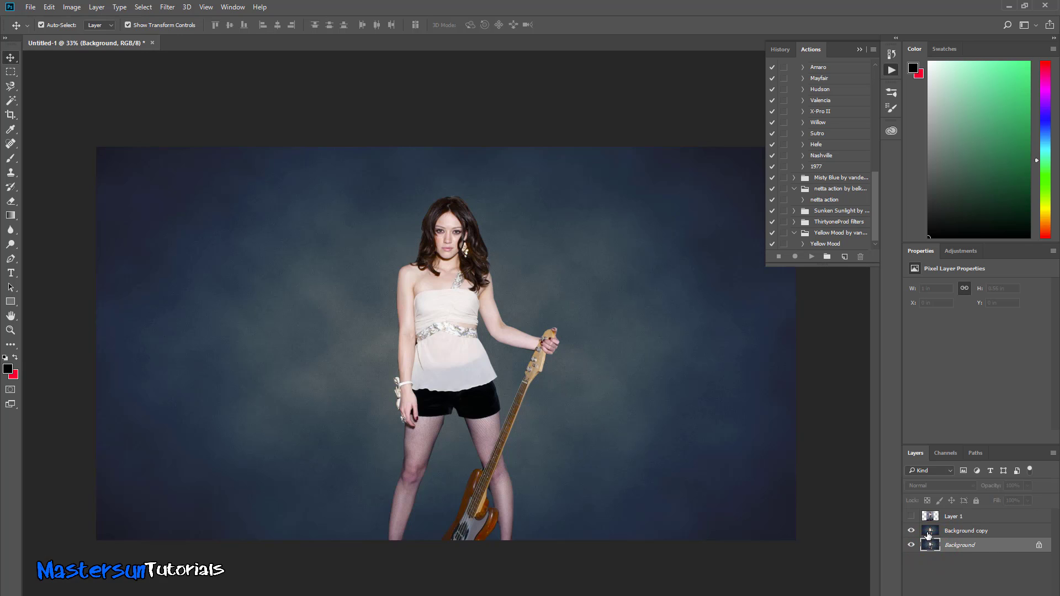
left_click(930, 530)
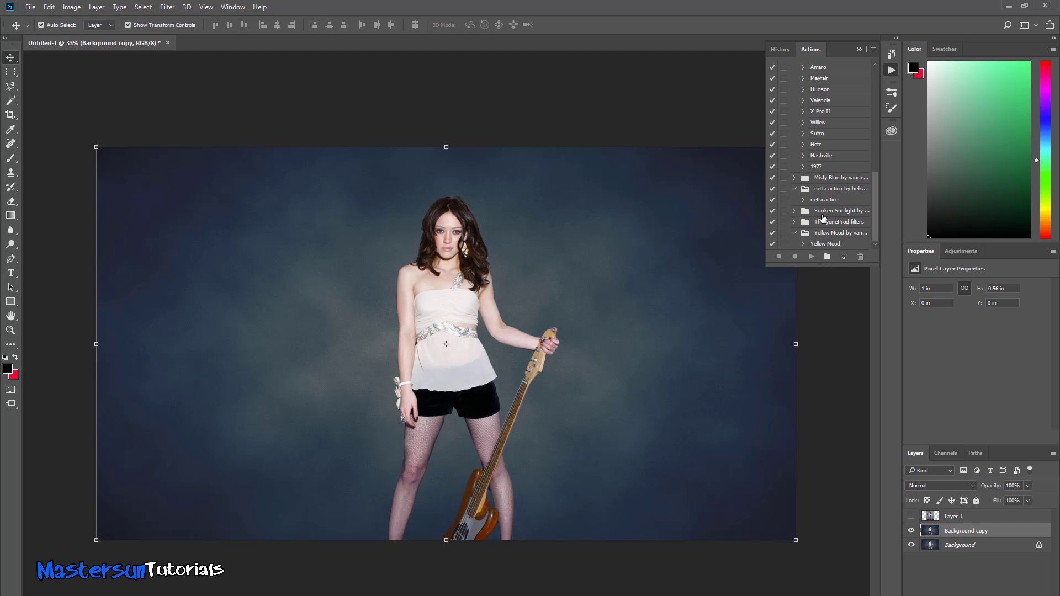
- Try the Yellow Mood action on the Background copy layer and delete the Yellow Mood group it adds
left_click(821, 244)
left_click(811, 257)
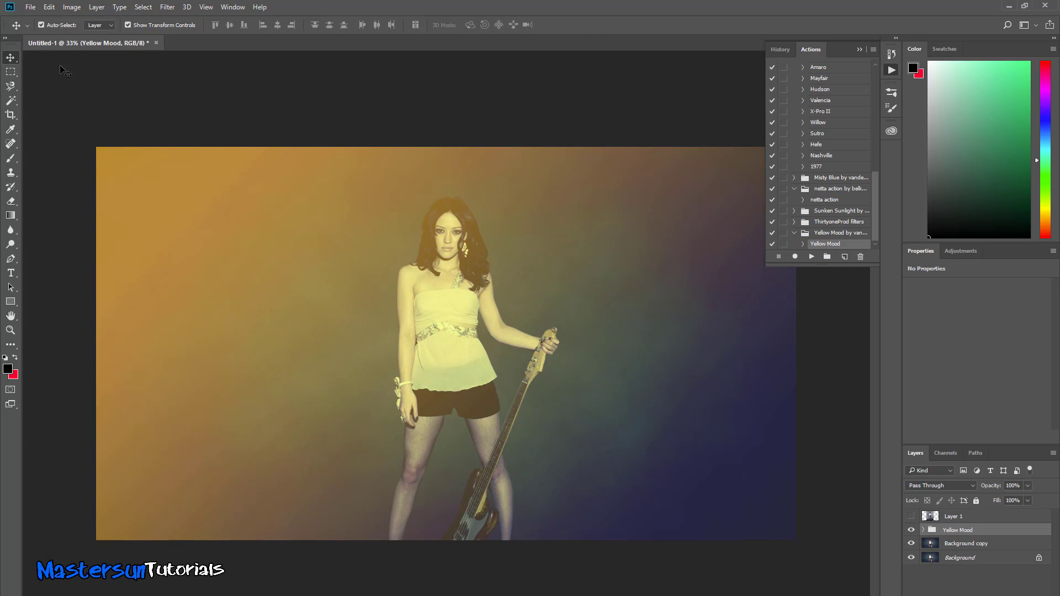
left_click(931, 530)
key("Delete")
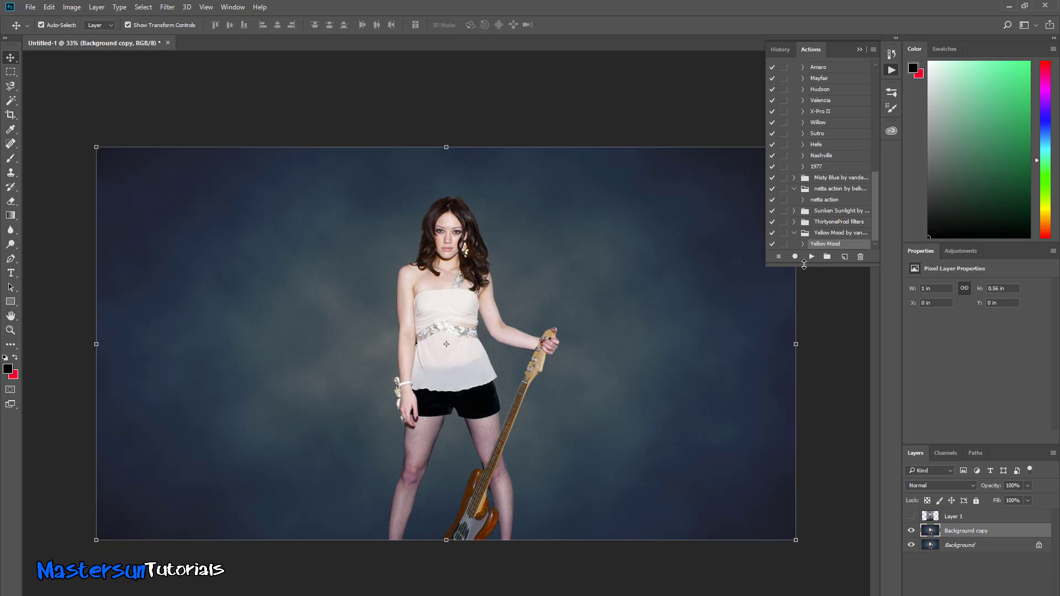
- Run Action1 from the ThirtyoneProd filters set on the Background copy layer, then collapse the actions list
left_click(793, 222)
left_click(820, 234)
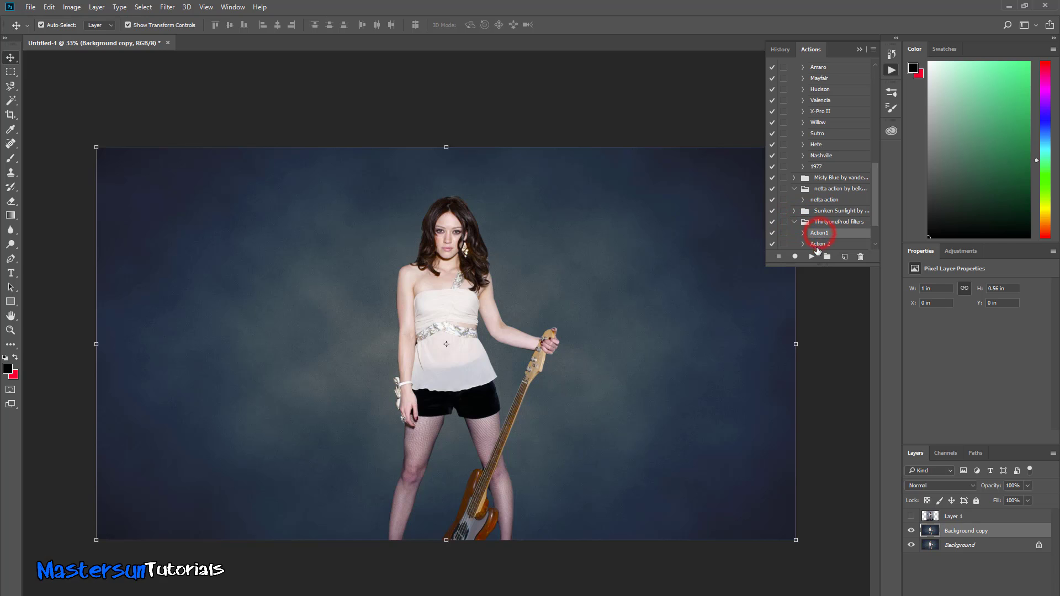
left_click(812, 257)
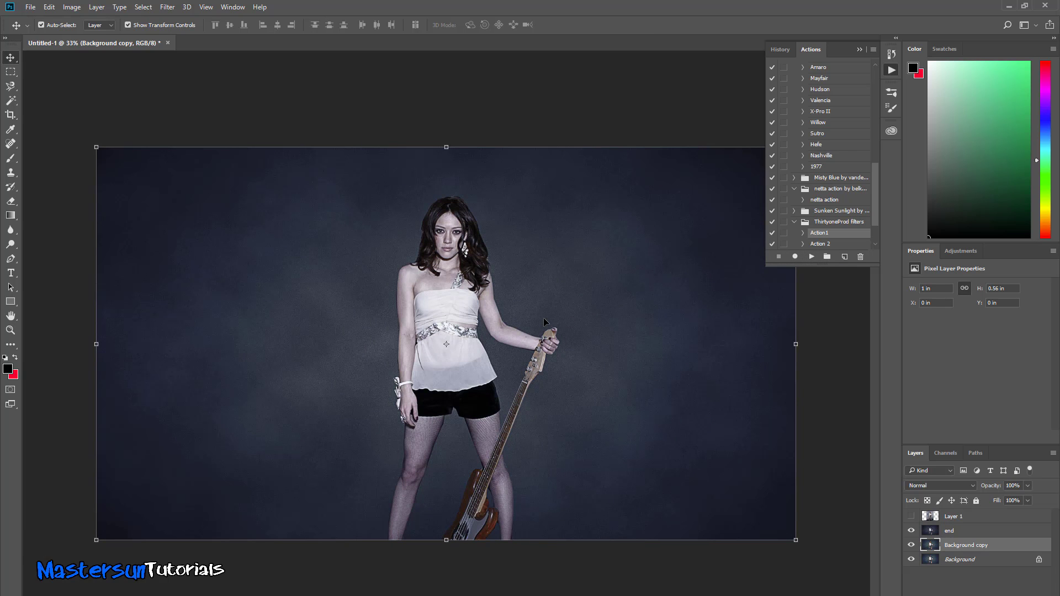
left_click(859, 49)
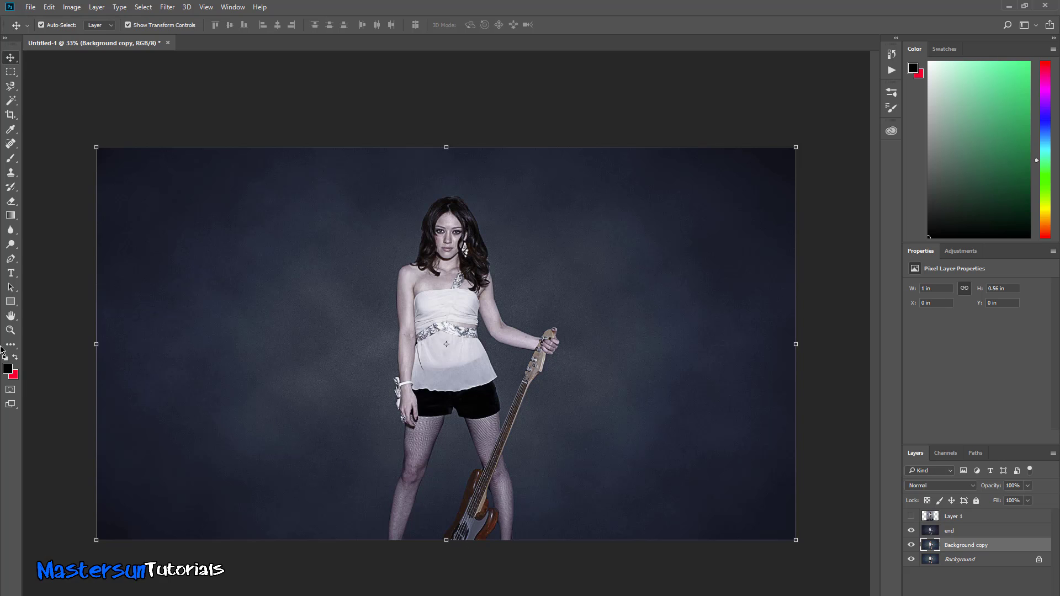
- Start a text layer to the right of the guitar with the Type tool and set the text color to white (ffffff)
left_click(11, 273)
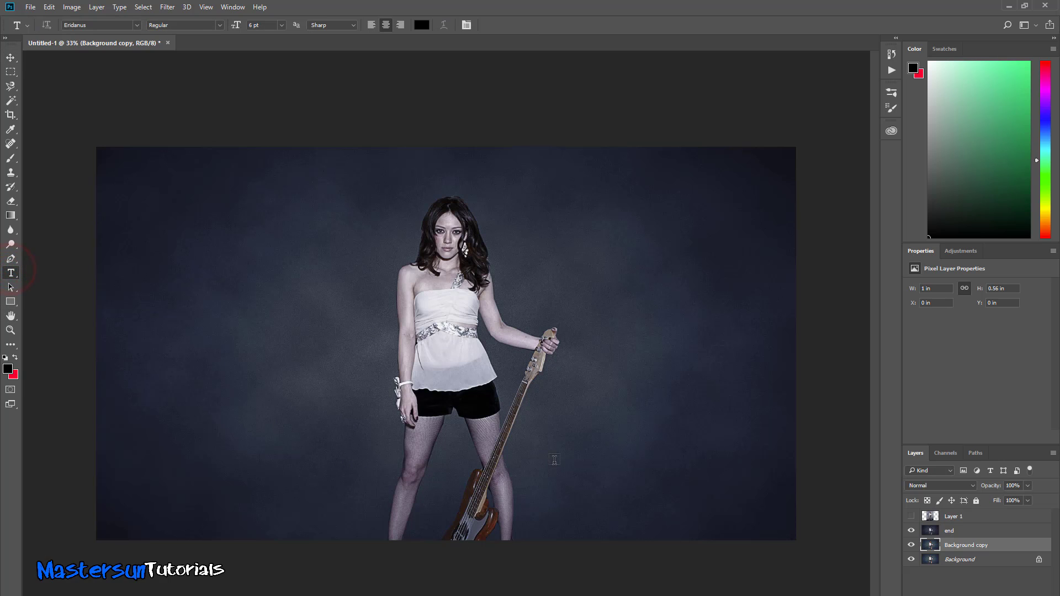
left_click(572, 456)
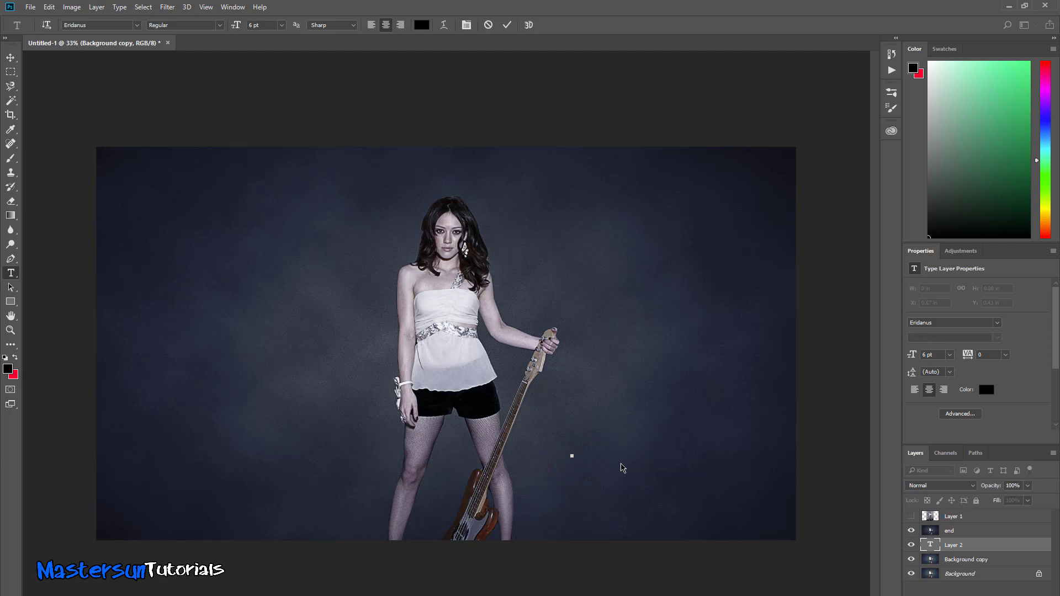
left_click(420, 25)
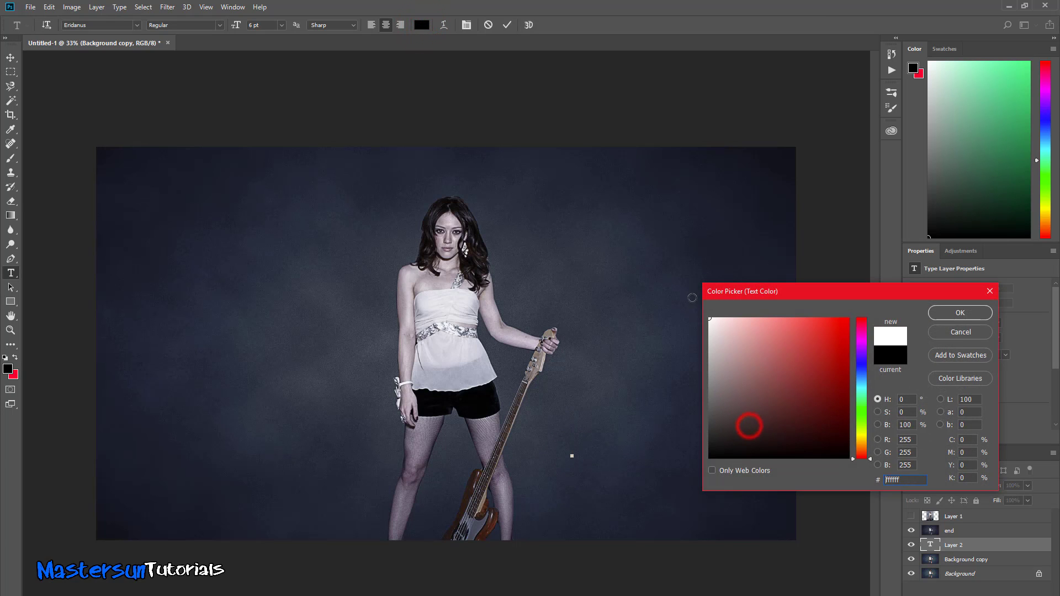
left_click(947, 313)
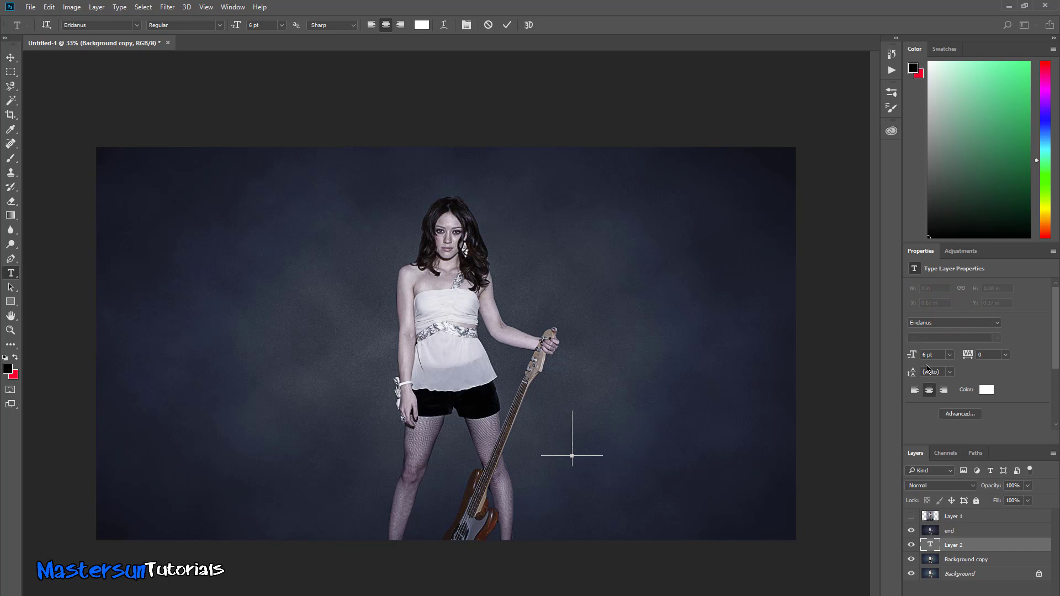
- Move the empty text layer above the end layer, then delete it
mouse_move(932, 545)
left_mouse_down()
mouse_move(931, 508)
mouse_move(928, 523)
left_mouse_up()
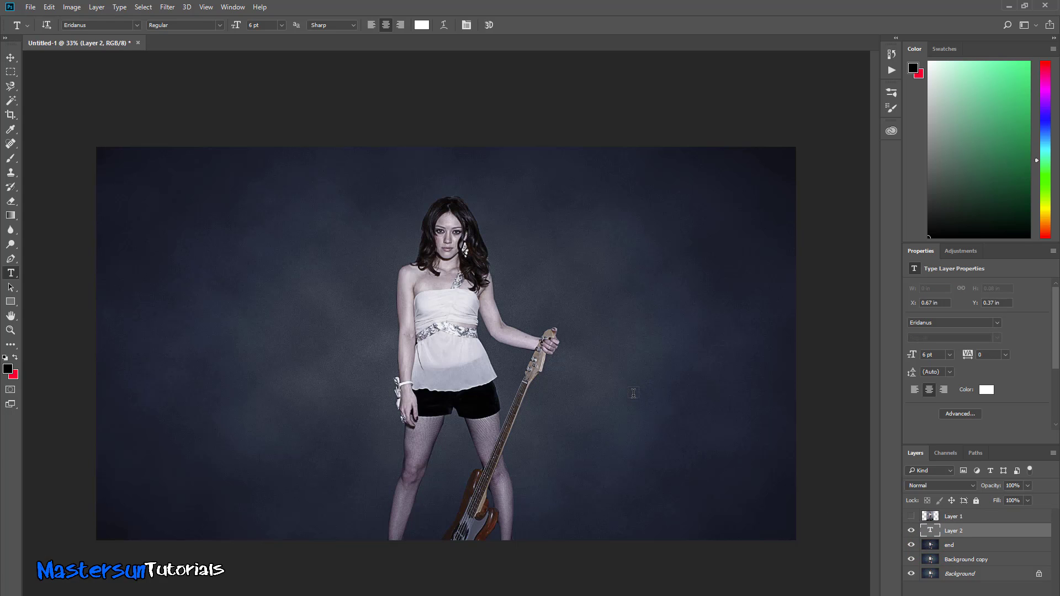
key("space")
key("Delete")
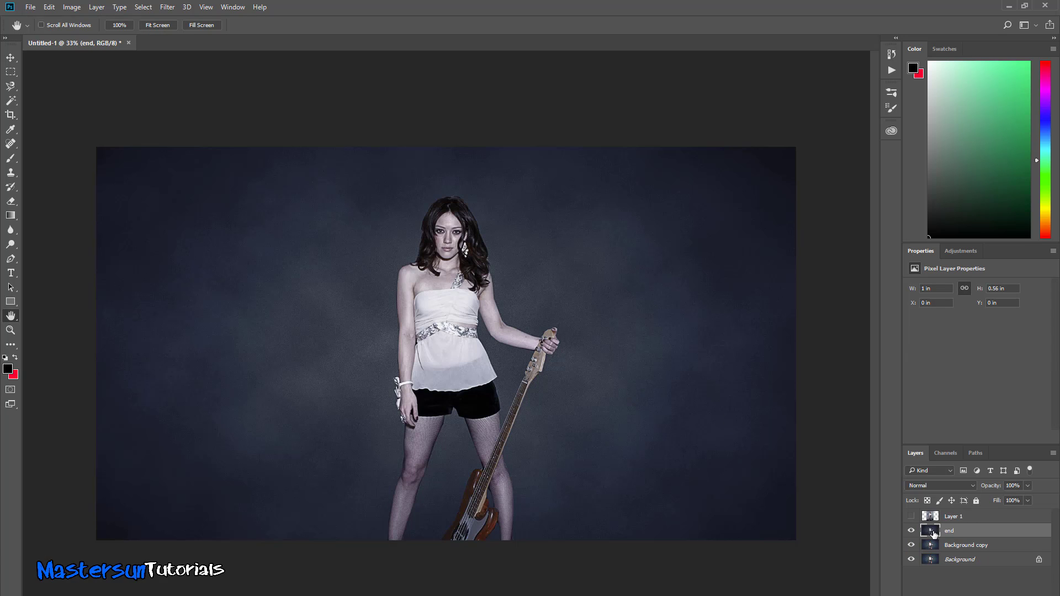
- Add the white title "Hilary Duff" on a text layer above the end layer and center it horizontally across the image
left_click(930, 530)
left_click(10, 273)
left_click(585, 423)
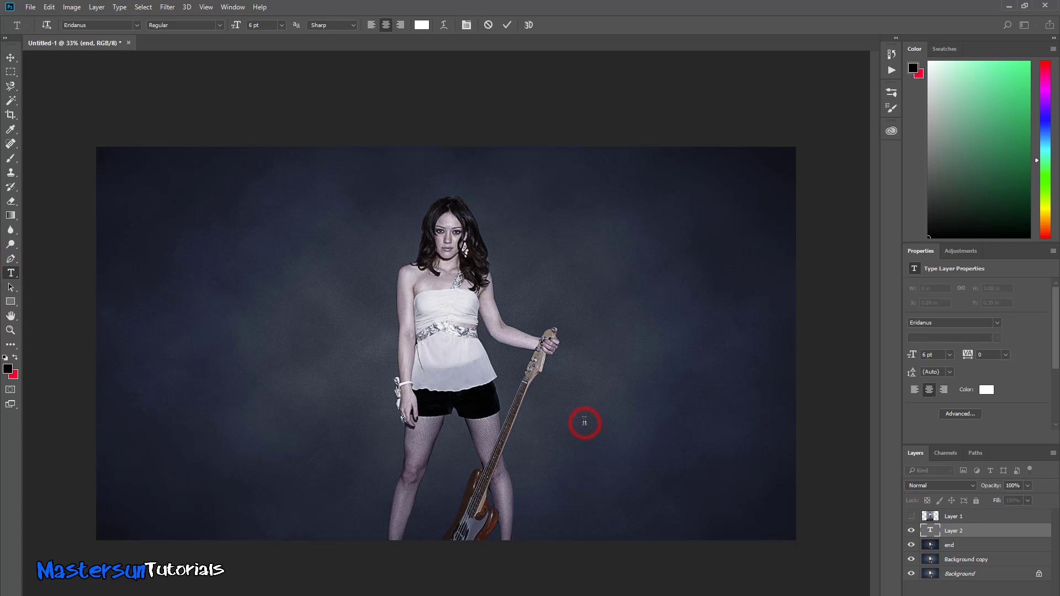
type("H")
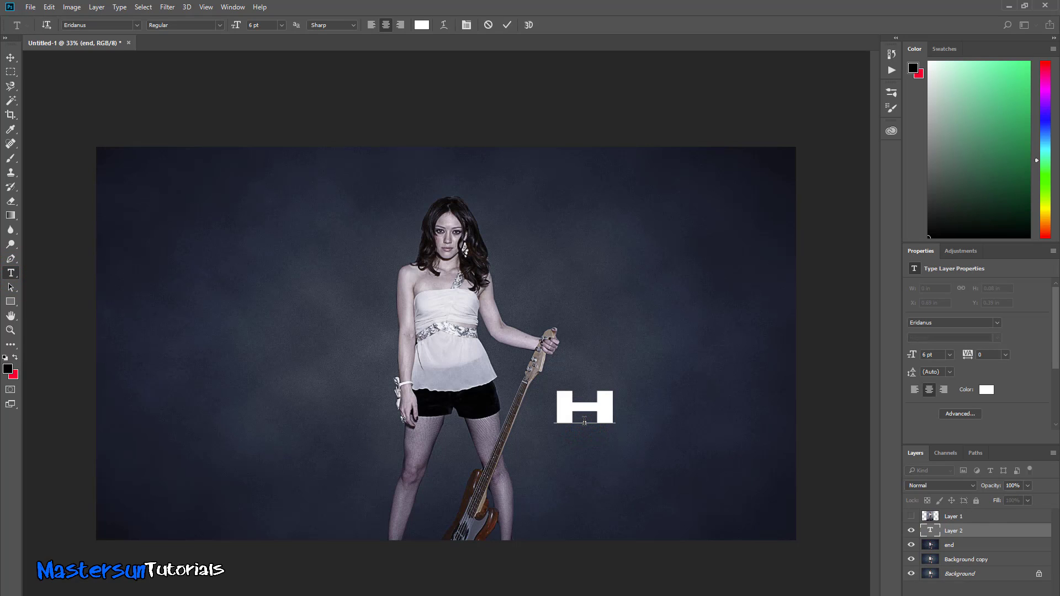
type("il")
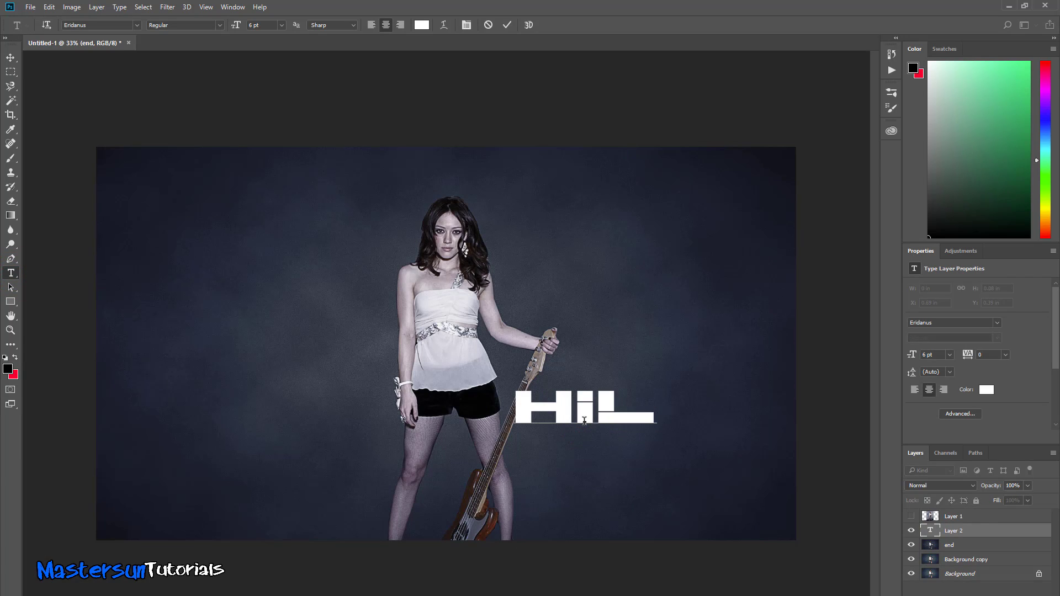
type("ae")
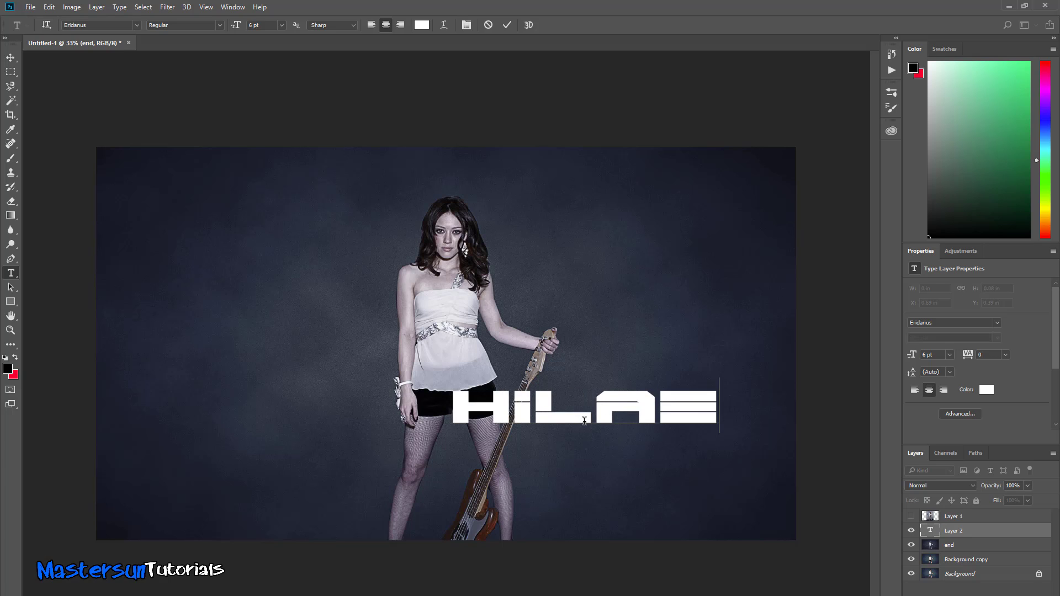
type("t")
key("BackSpace")
key("BackSpace")
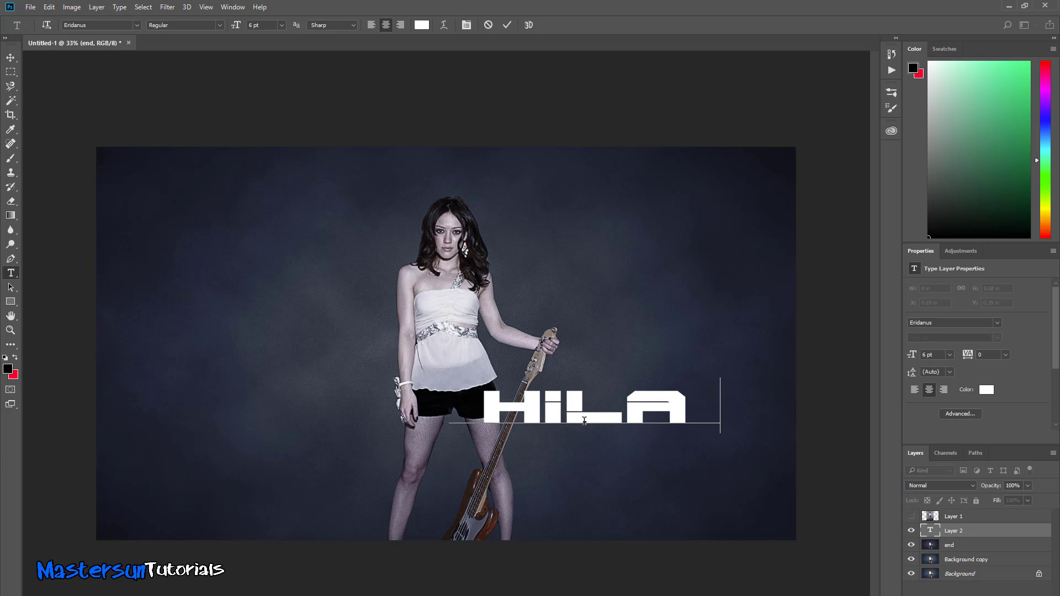
type("ry ")
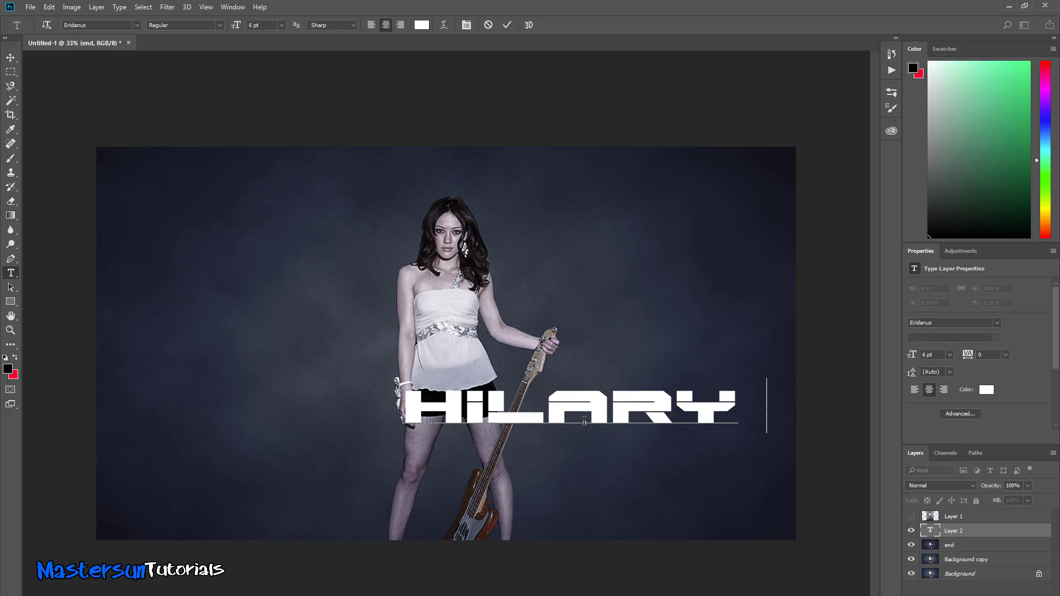
type("duf")
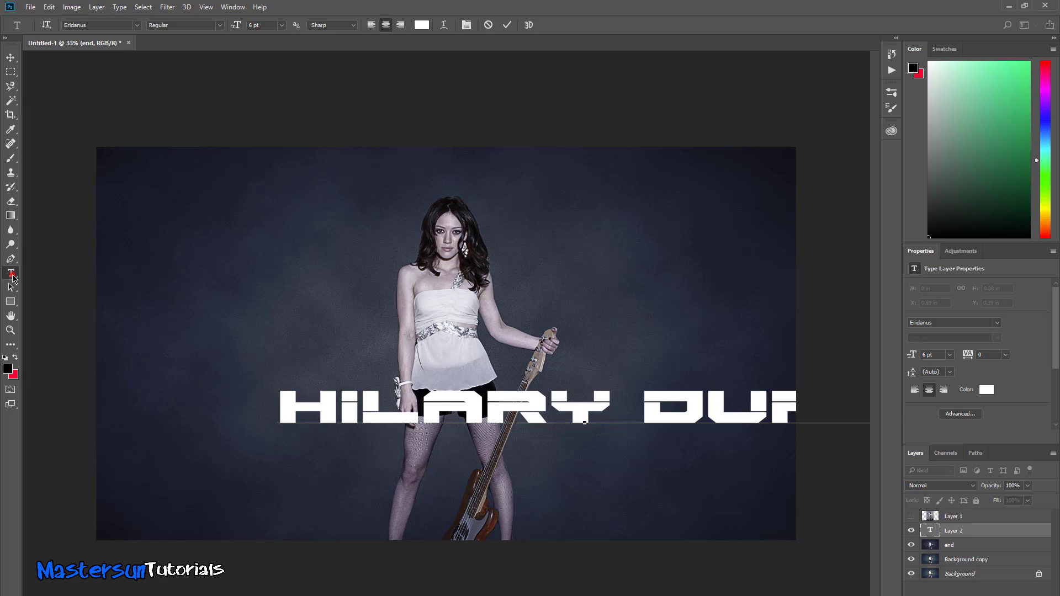
left_click(10, 58)
left_click_drag(305, 404, 166, 409)
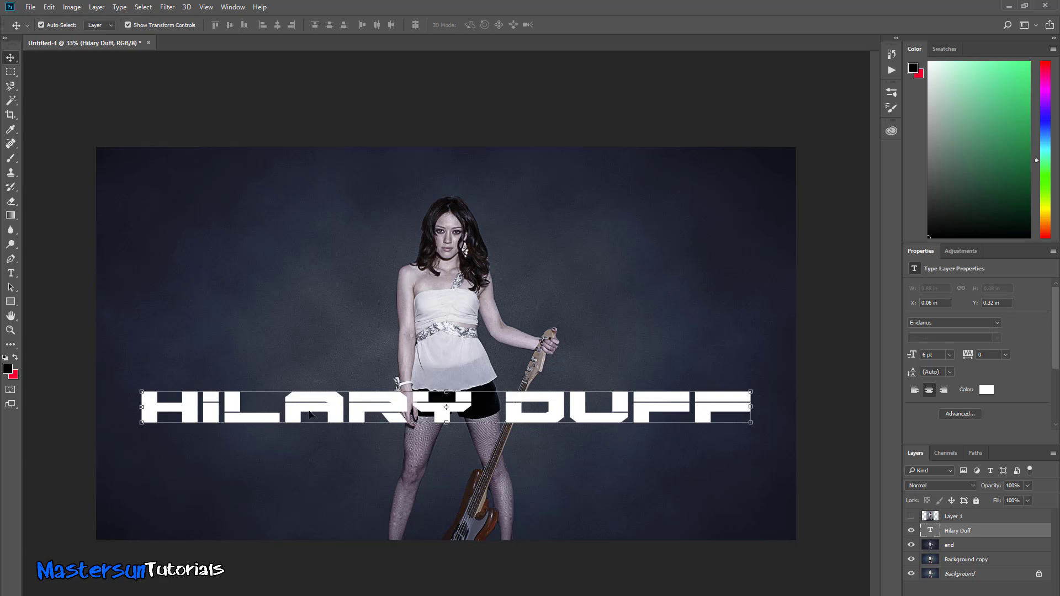
left_click(11, 273)
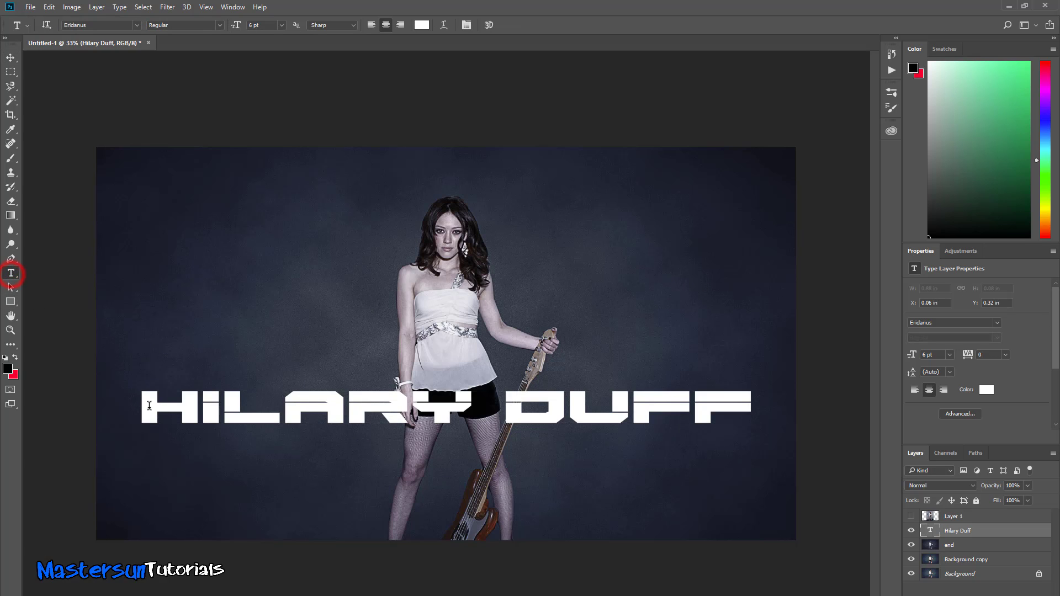
left_click_drag(145, 409, 765, 467)
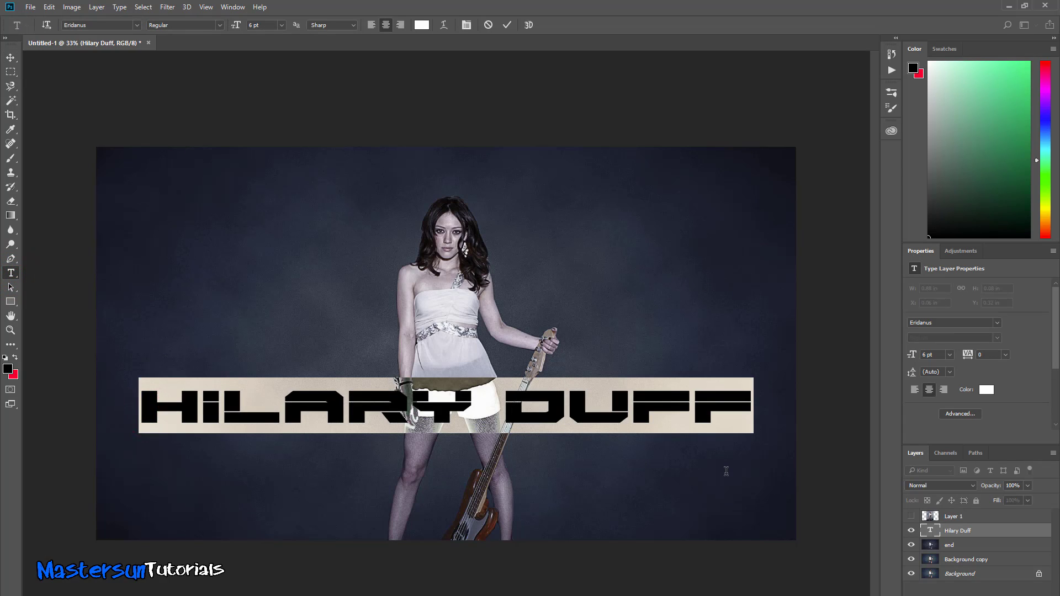
left_click(282, 26)
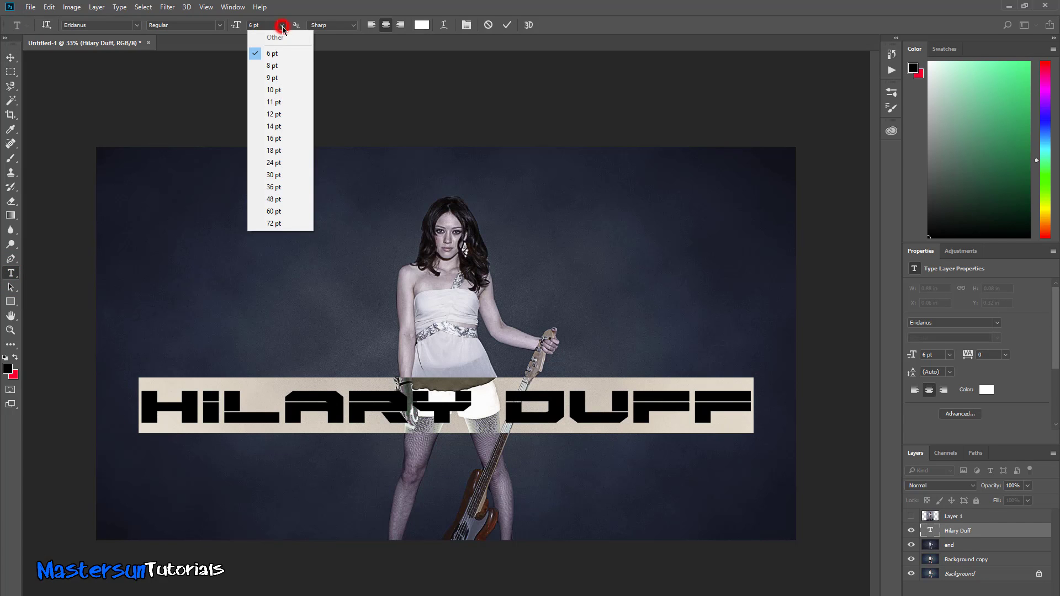
left_click(274, 25)
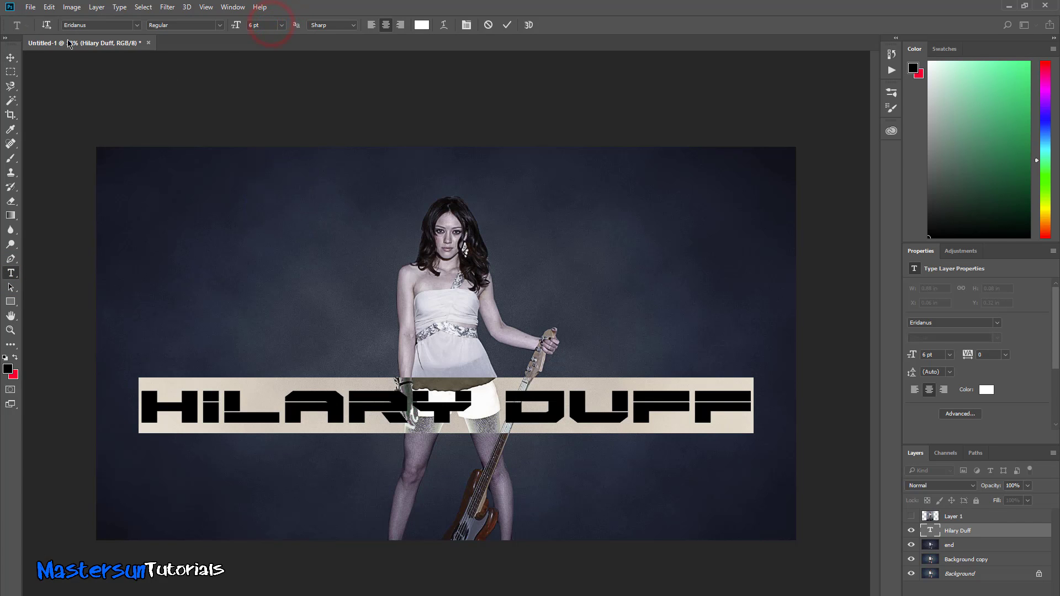
- Scale the title down to about 38% width and 62% height and place it in the lower-right corner of the image
left_click(11, 58)
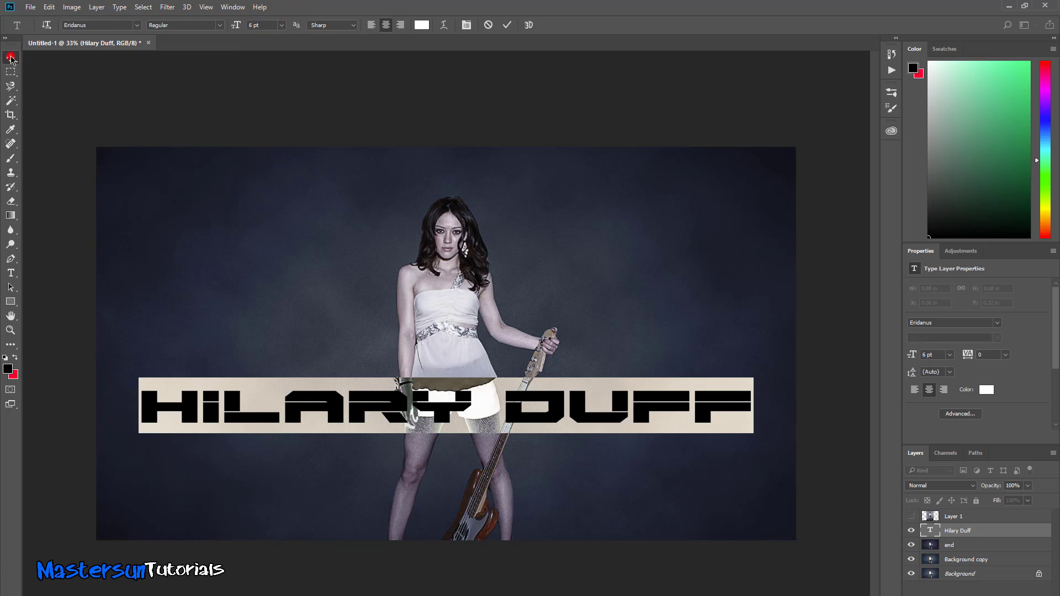
left_click_drag(143, 392, 602, 507)
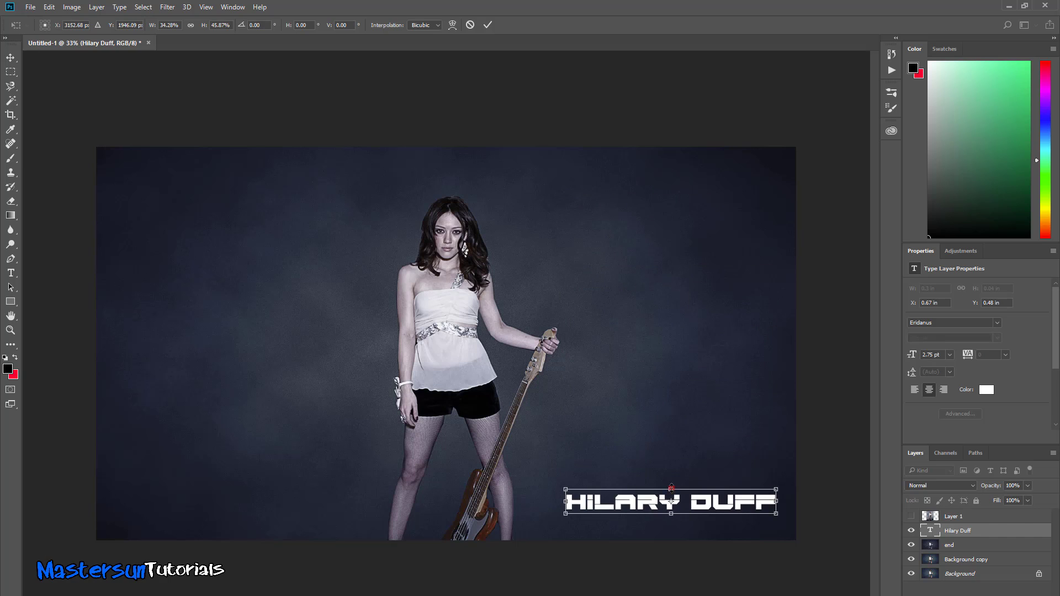
left_click_drag(671, 488, 670, 482)
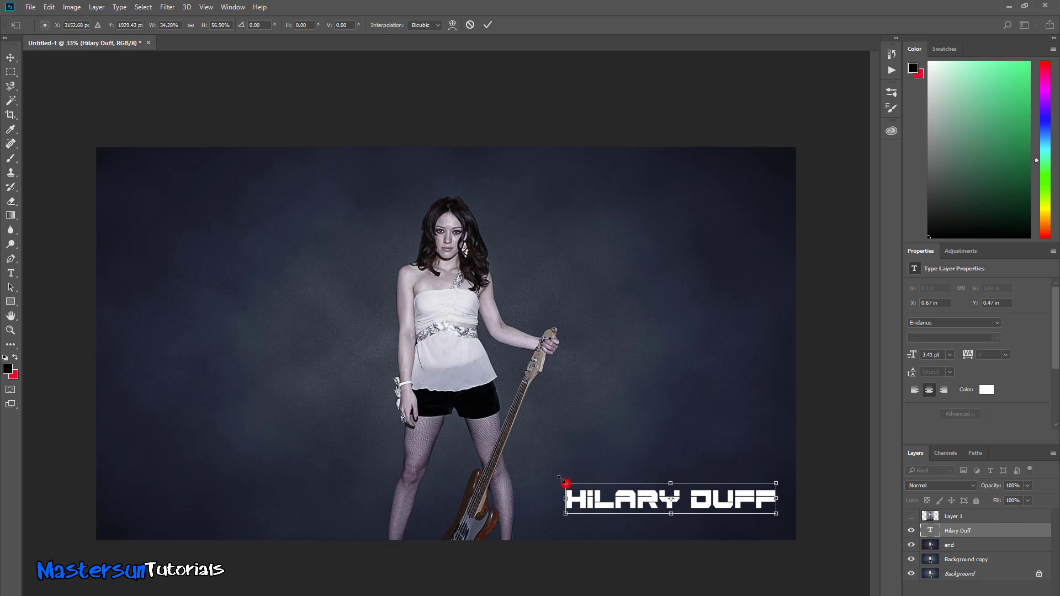
left_click_drag(564, 483, 543, 480)
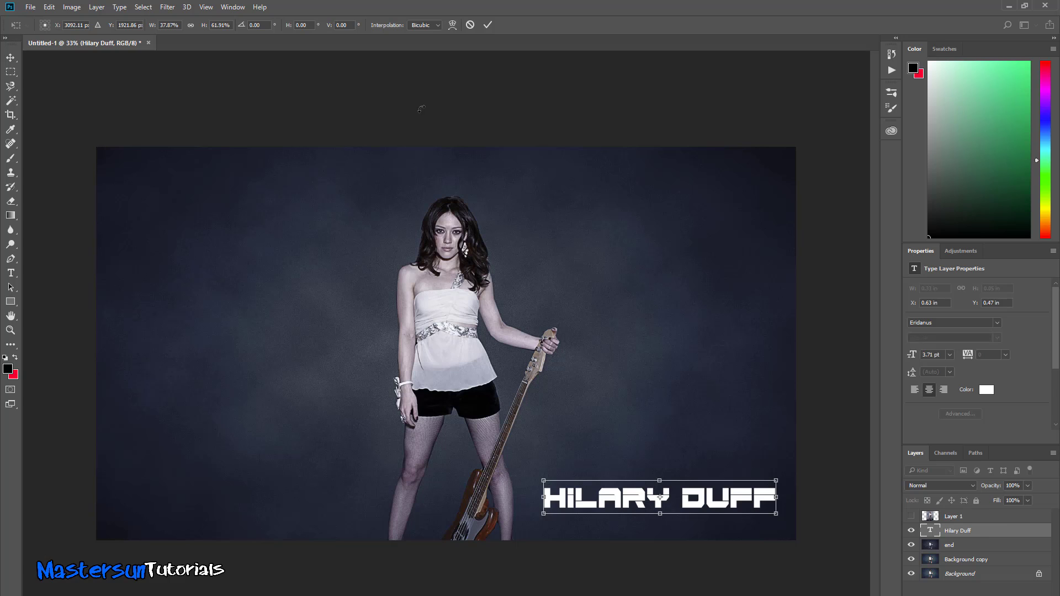
left_click(487, 26)
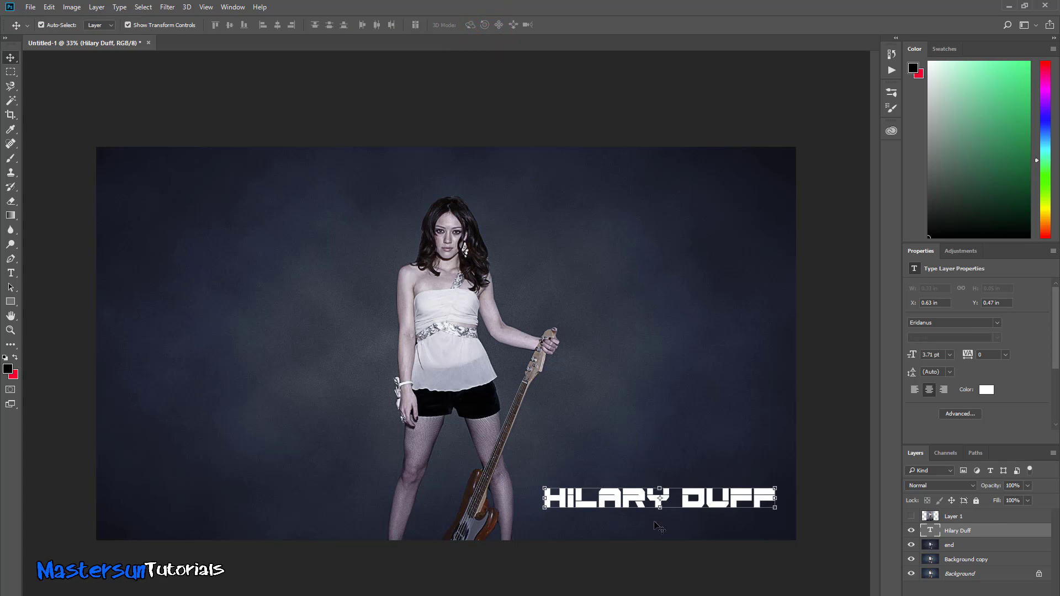
- Stretch the title taller in small increments to about 4.56 pt and nudge it slightly upward
left_click_drag(660, 509, 660, 516)
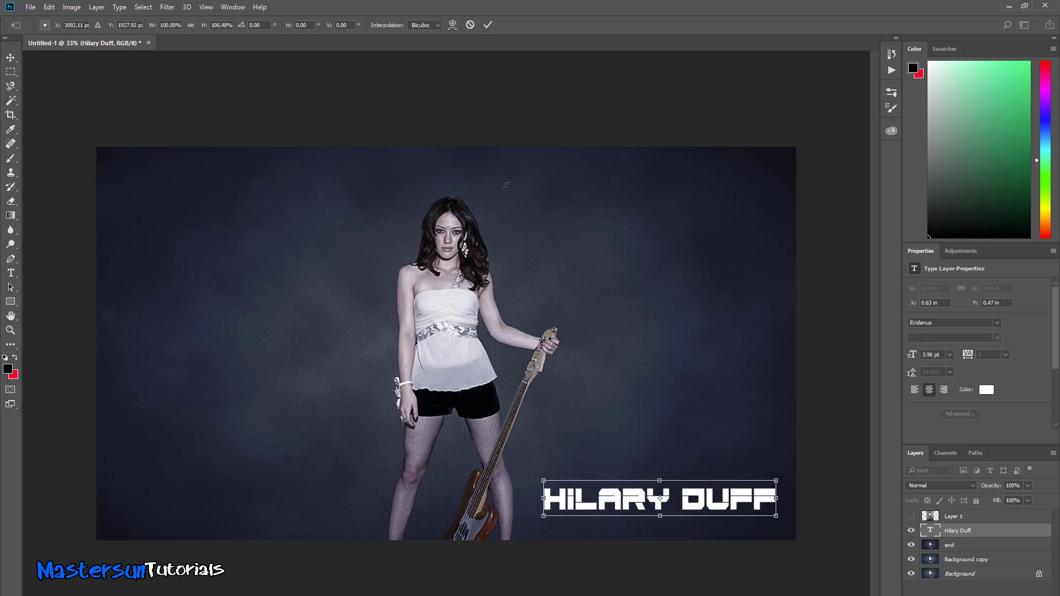
left_click(487, 26)
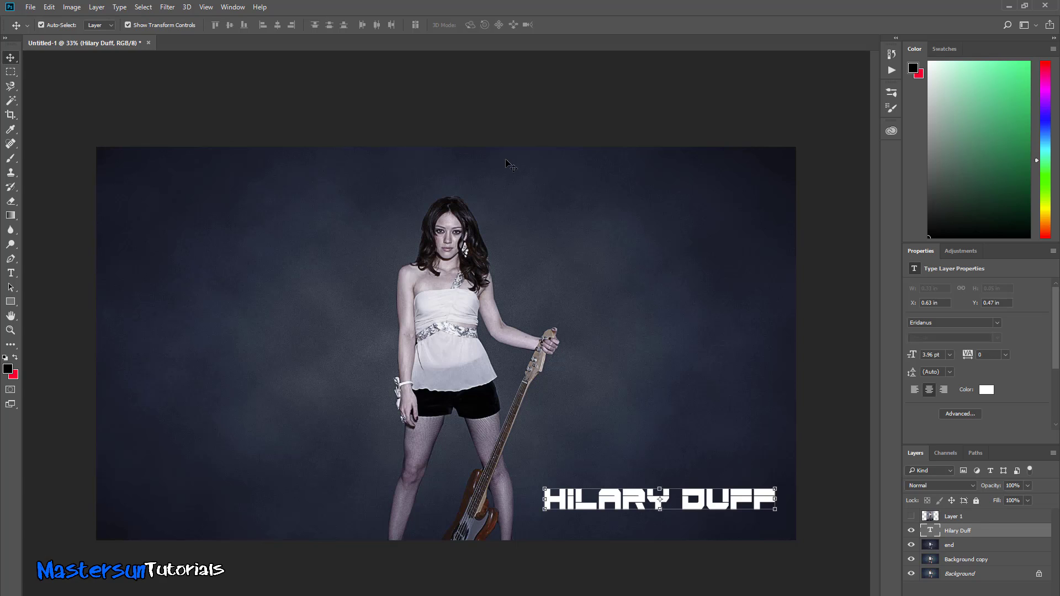
left_click(660, 486)
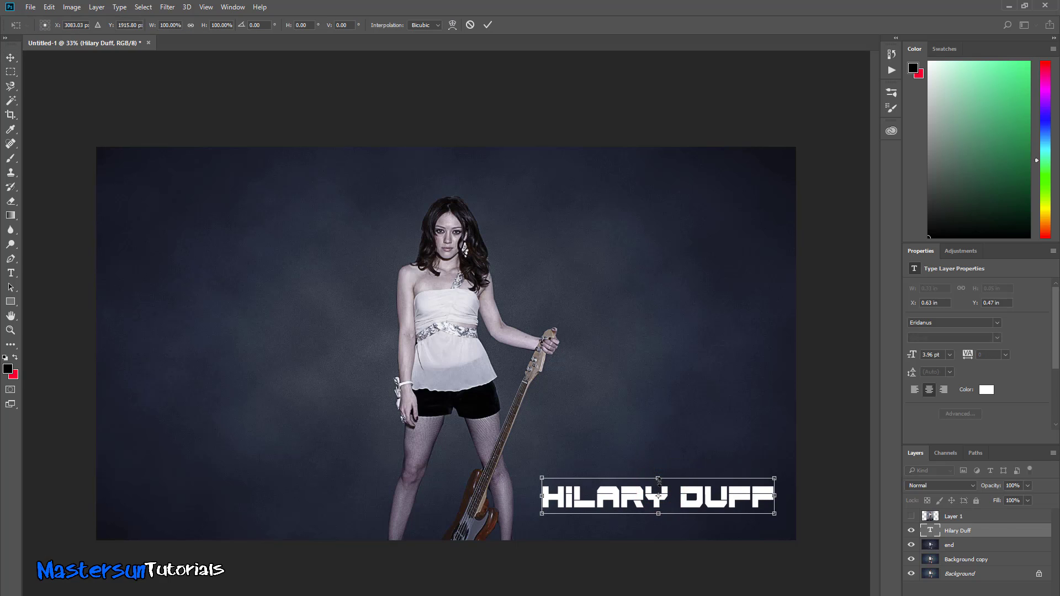
left_click_drag(658, 477, 658, 475)
left_click(471, 25)
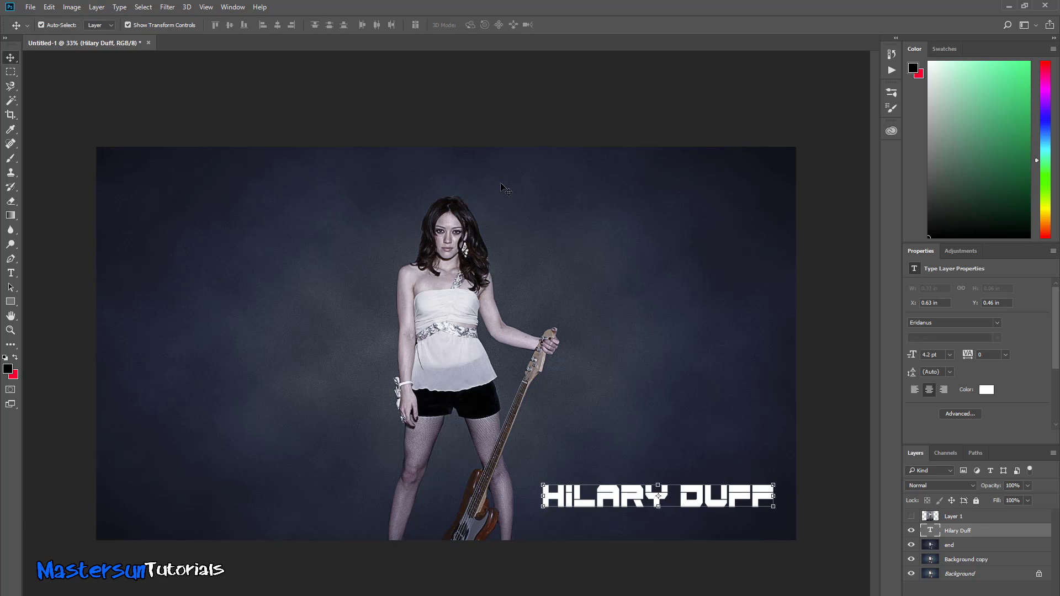
left_click(658, 485)
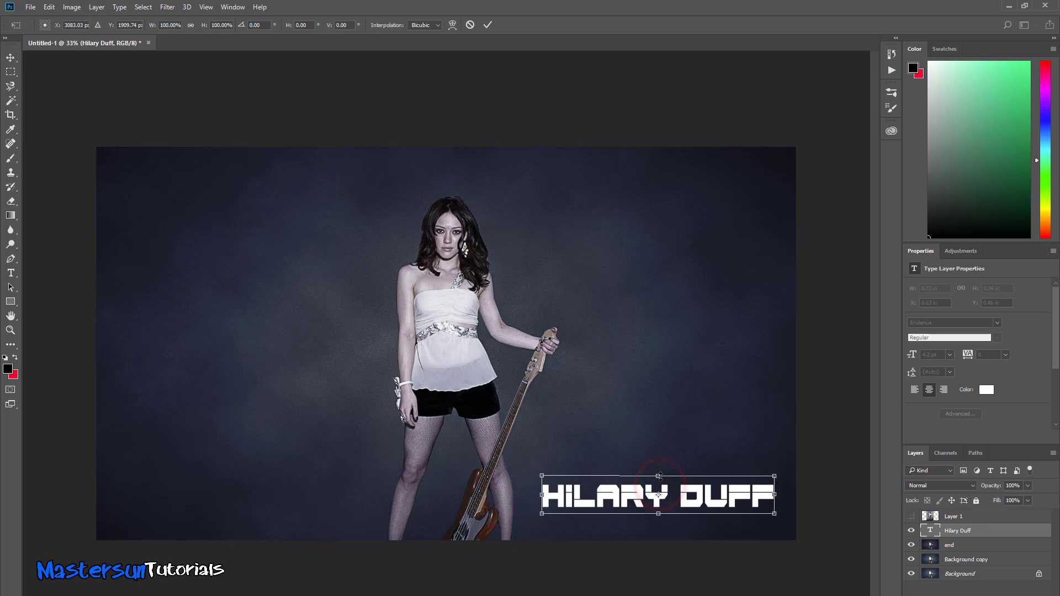
left_click(658, 475)
left_click_drag(659, 474, 658, 471)
left_click(484, 25)
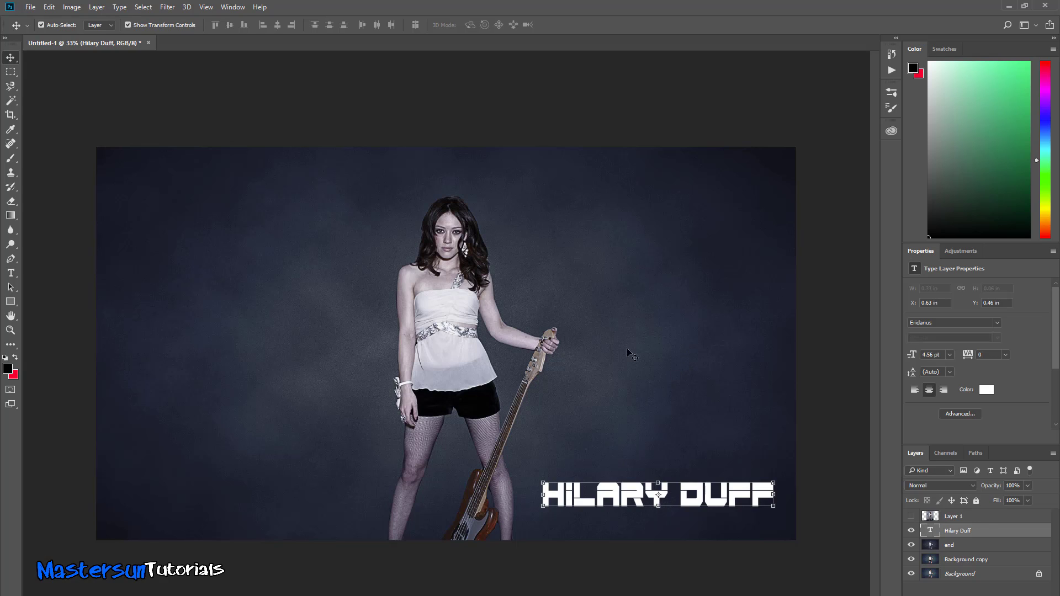
- Add a 10 px outside Stroke effect to the title's text layer, keeping the title in view
left_click(927, 547)
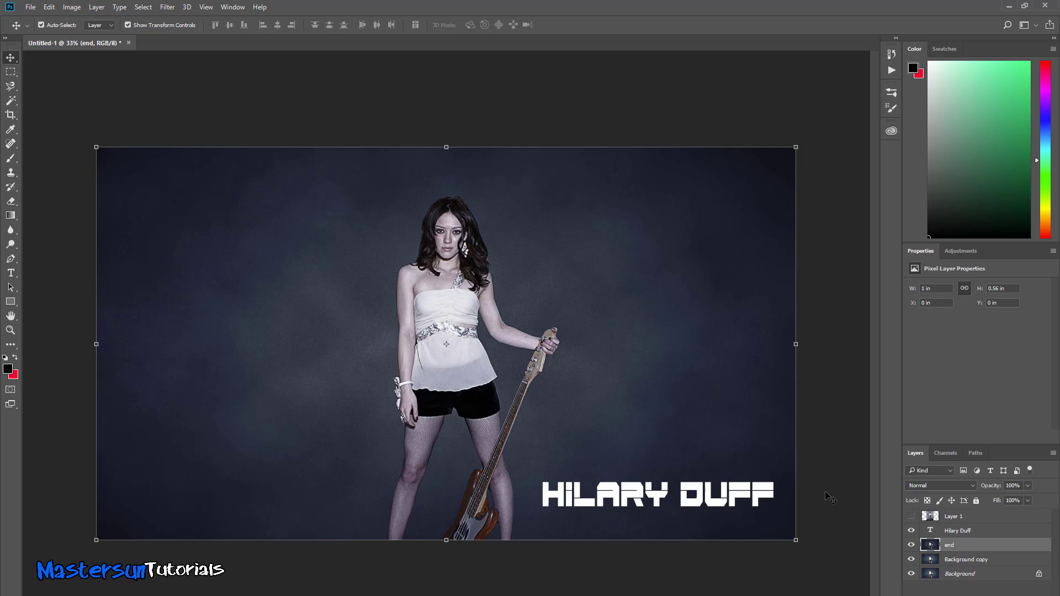
left_click(929, 531)
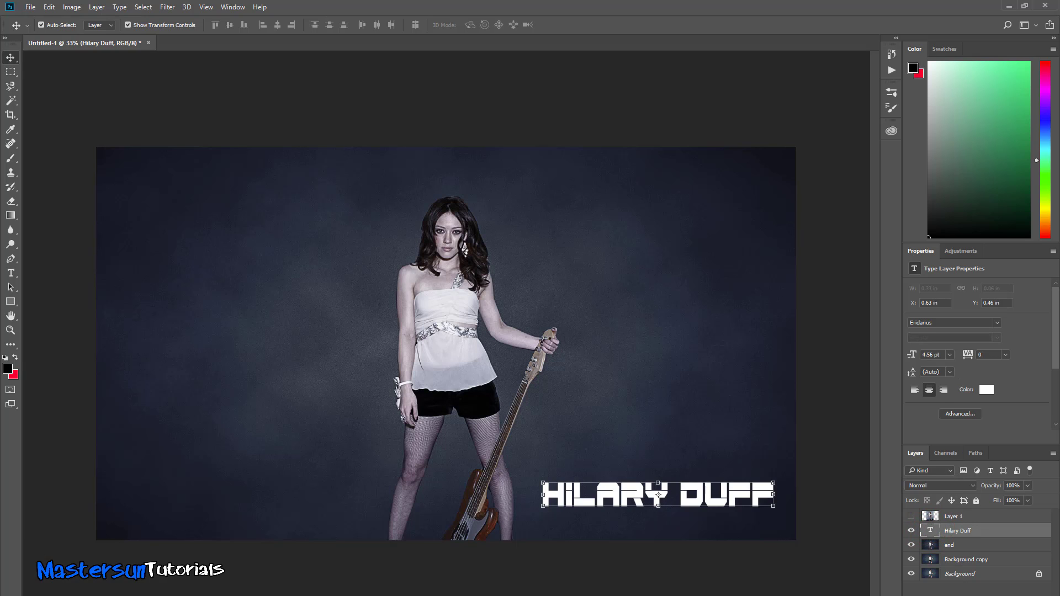
left_click(932, 595)
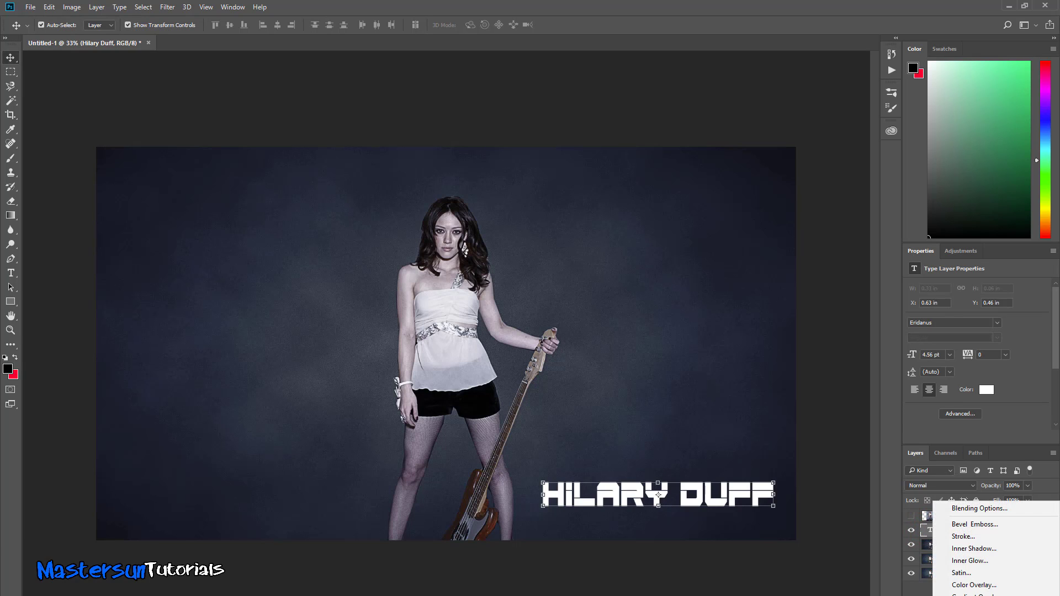
left_click(968, 538)
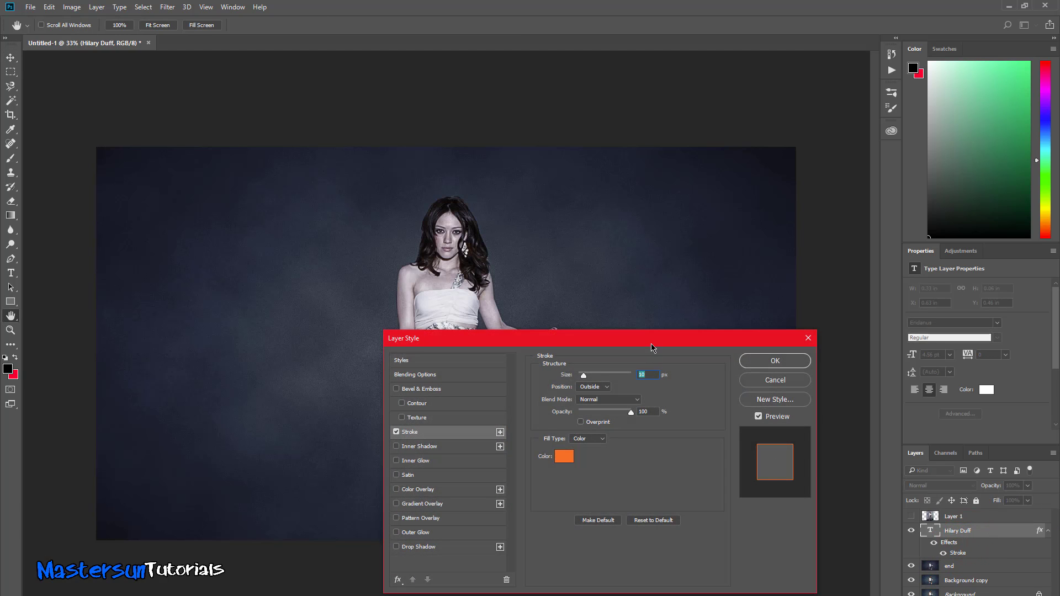
mouse_move(651, 346)
left_mouse_down()
mouse_move(271, 218)
mouse_move(296, 225)
left_mouse_up()
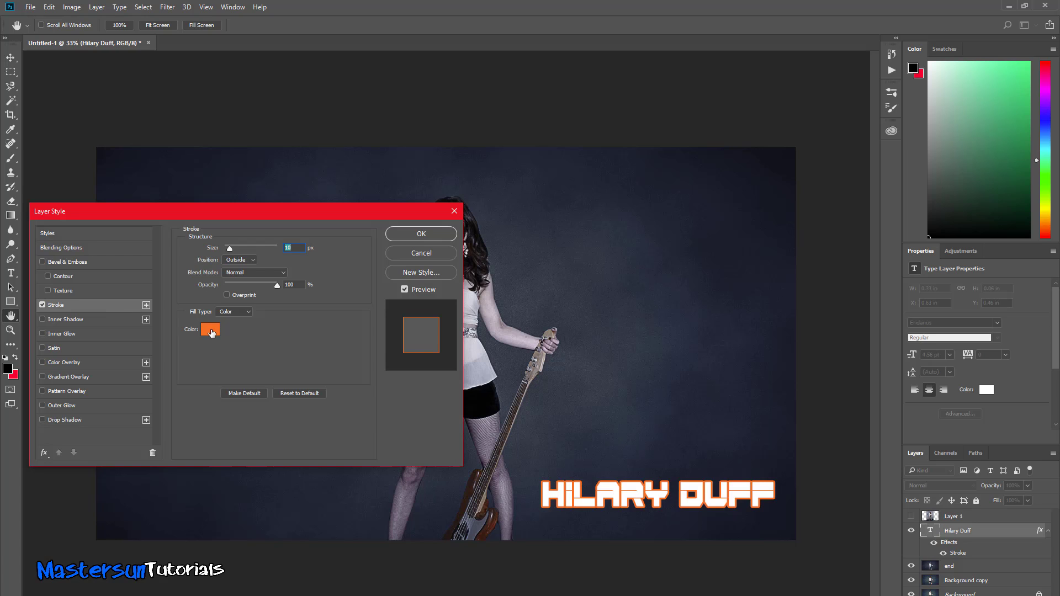
- Set the title's stroke color to bright blue (0060ff) and apply the layer style at 10 px
left_click(210, 330)
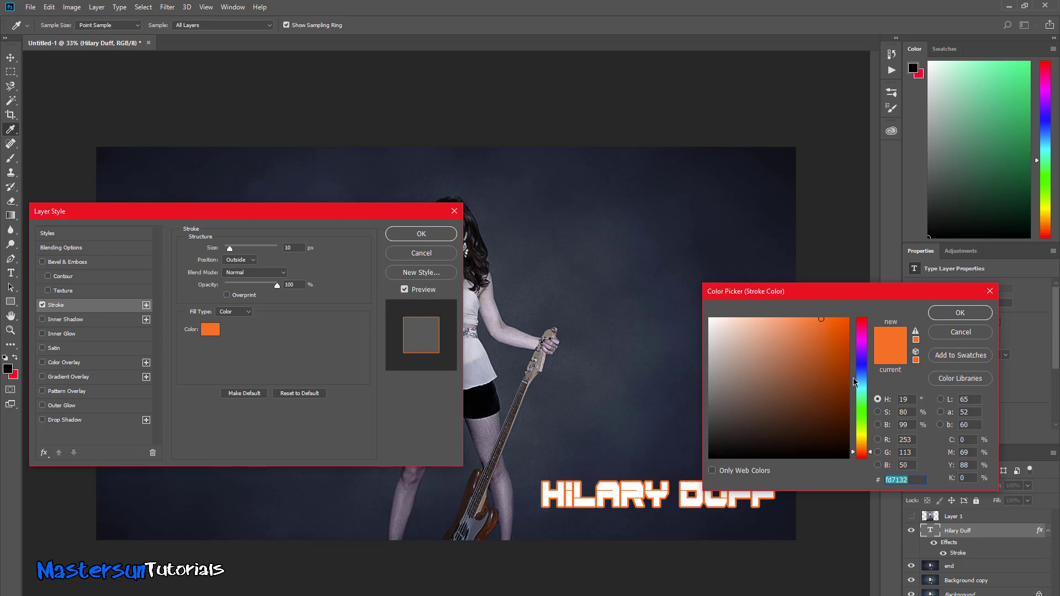
left_click(483, 420)
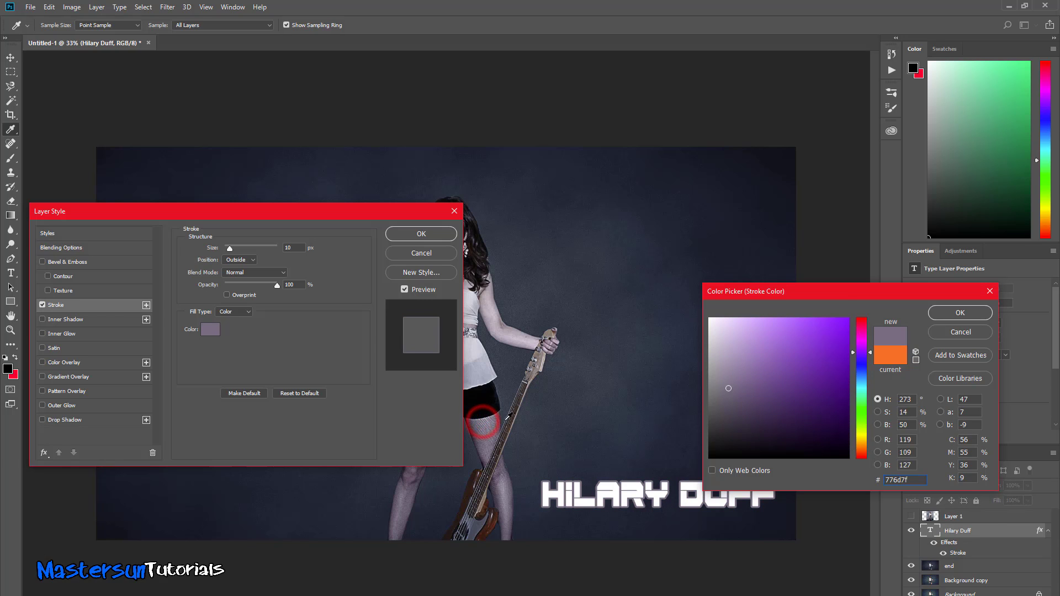
left_click(861, 380)
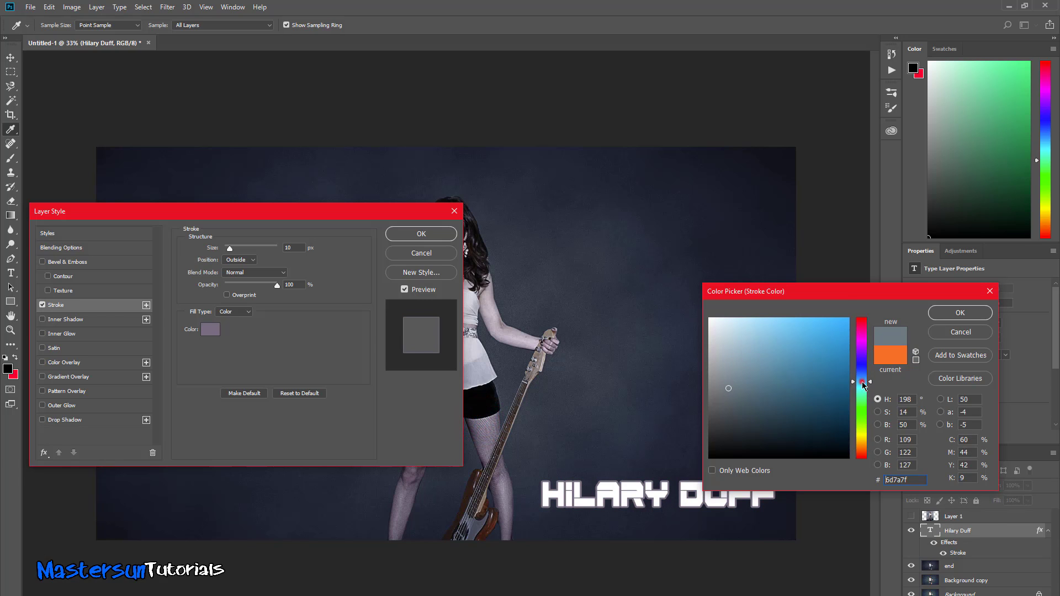
left_click(861, 374)
left_click(803, 372)
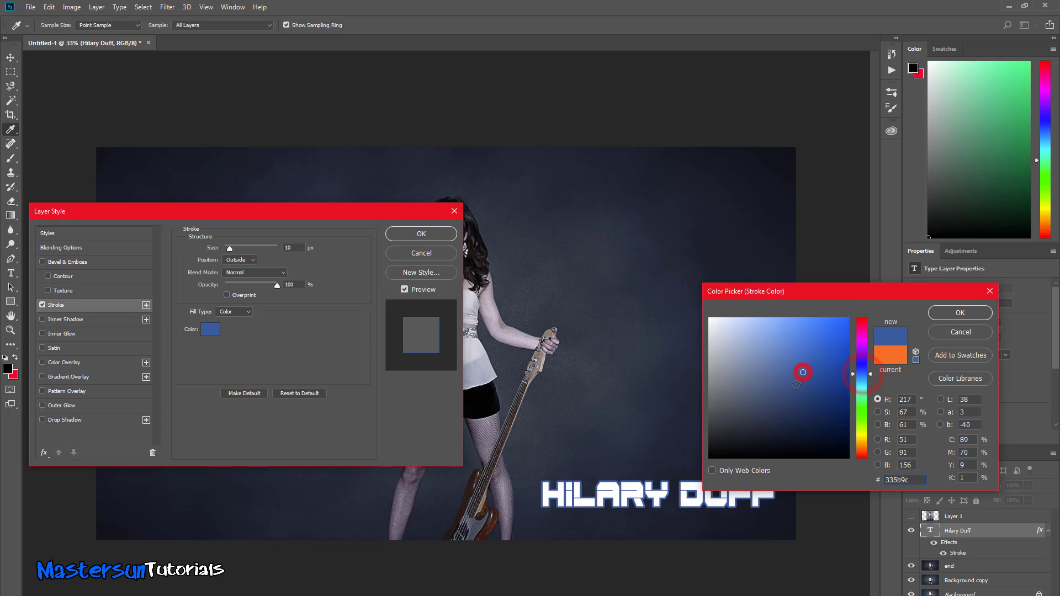
mouse_move(795, 387)
left_mouse_down()
mouse_move(801, 413)
mouse_move(836, 415)
mouse_move(850, 316)
left_mouse_up()
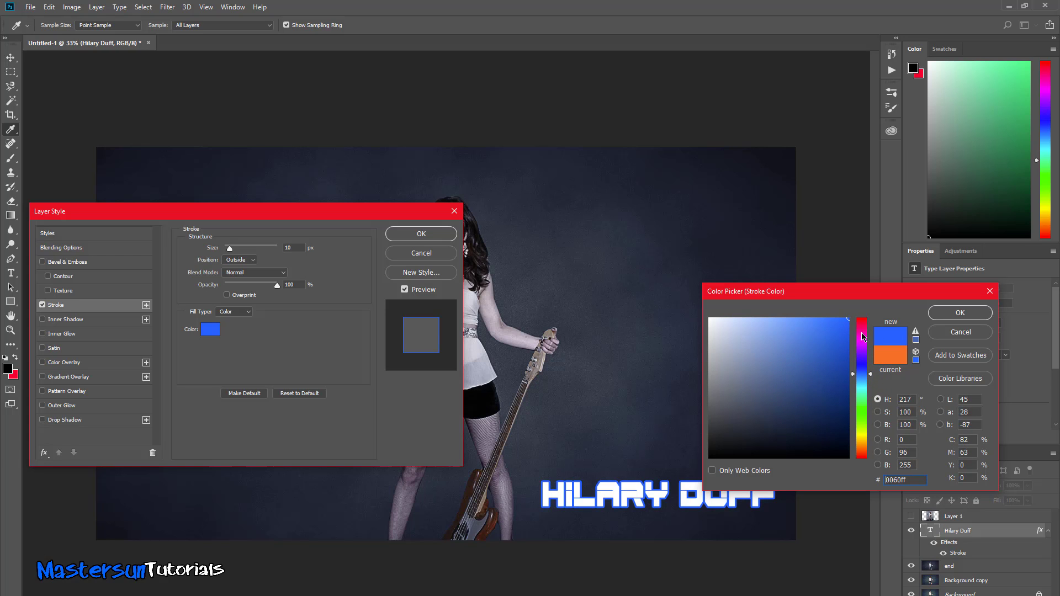
left_click(950, 315)
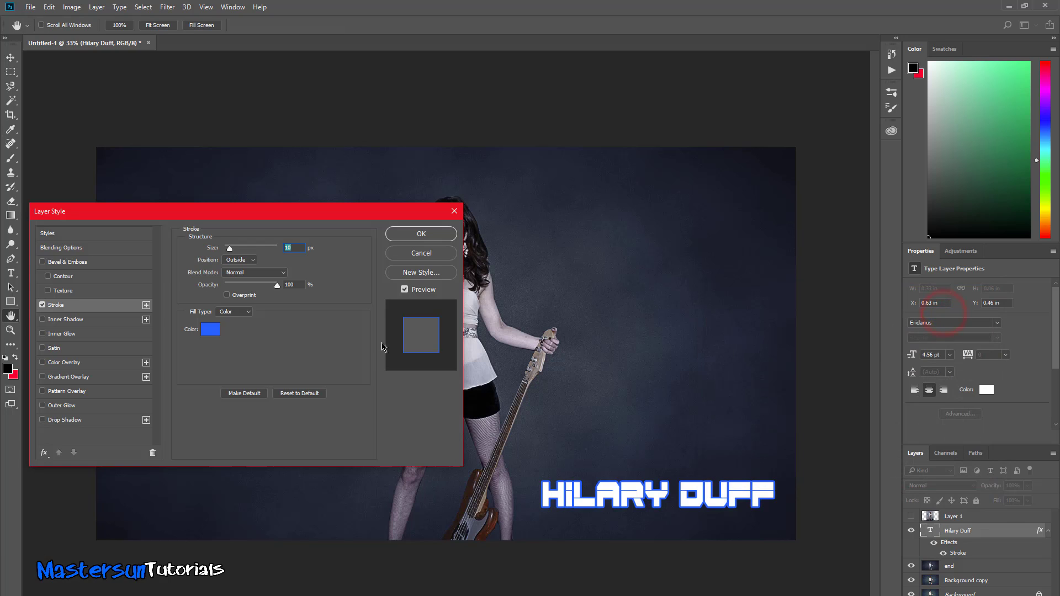
left_click_drag(230, 248, 229, 252)
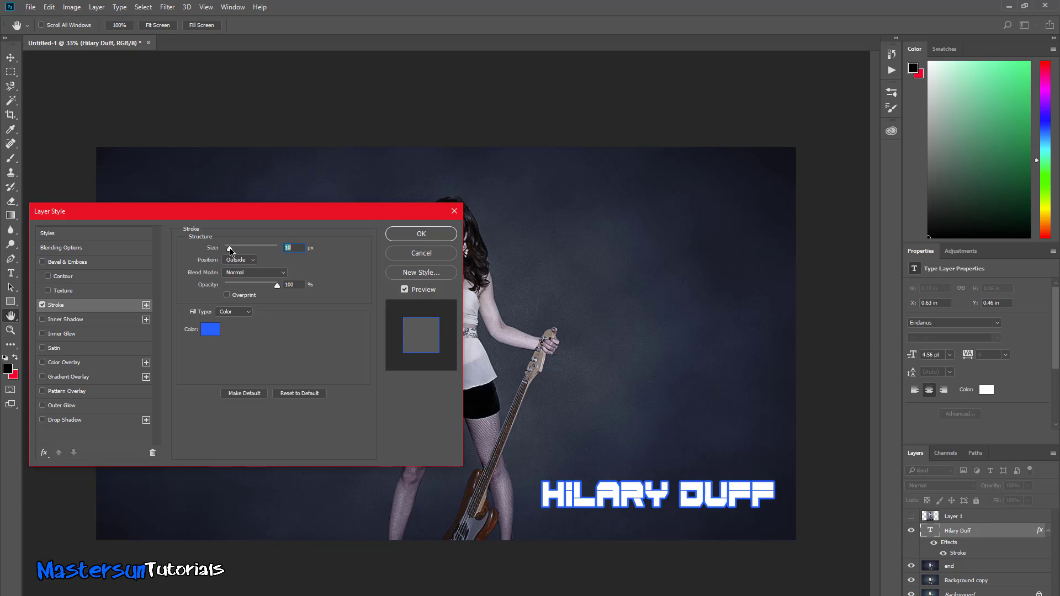
left_click(420, 234)
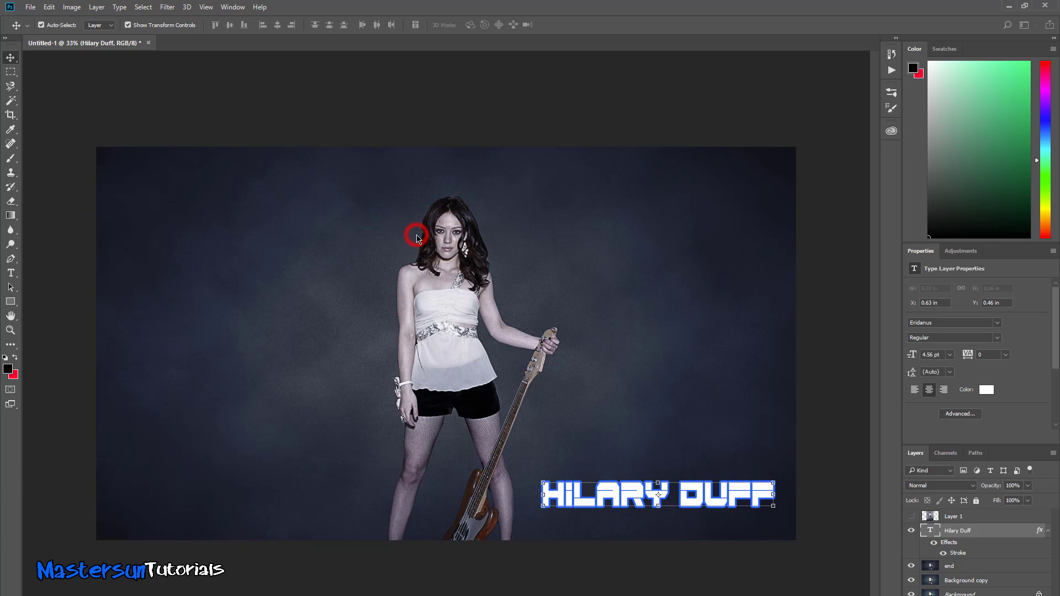
- Select the Background layer
key("alt+comma")
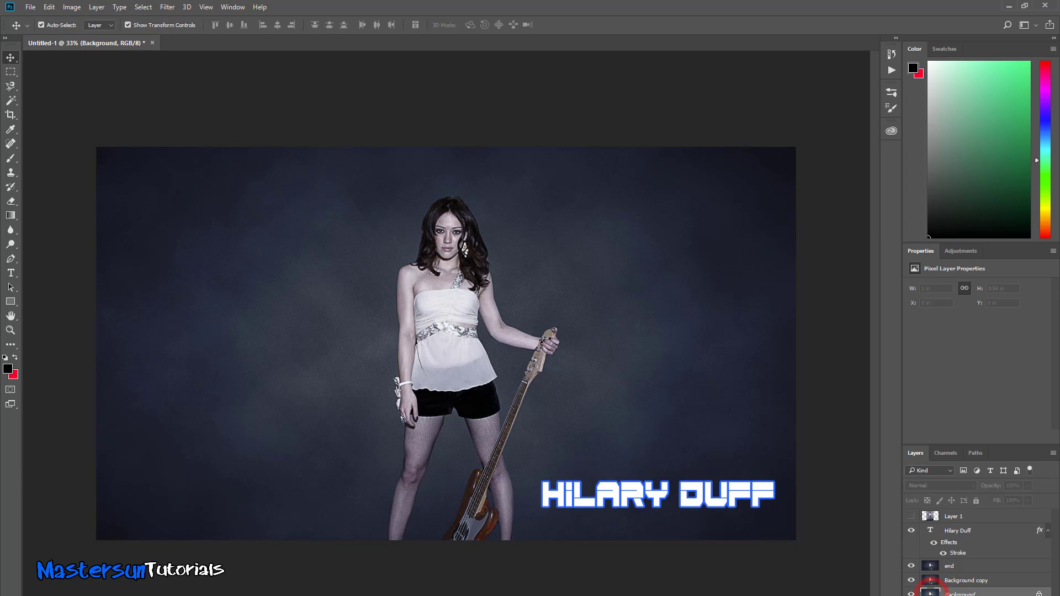